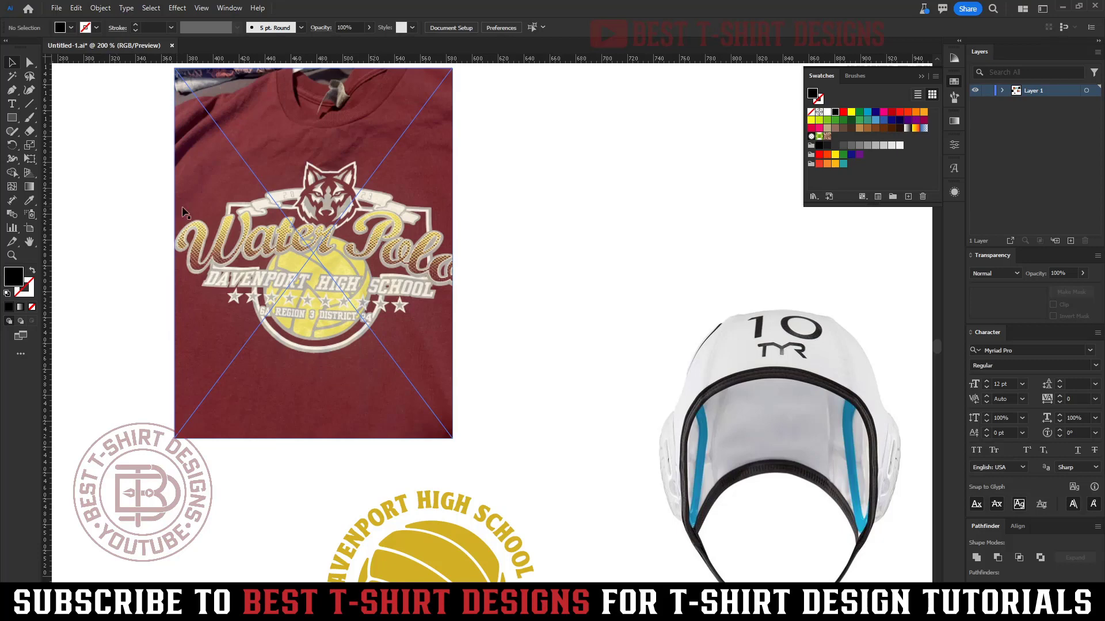
- Examine the reference shirt photo, the gold Water Polo logo and the water polo cap photo, including its source in the browser
{"action": "left_click", "coordinate": [136, 192]}
{"action": "left_click_drag", "start_coordinate": [129, 163], "coordinate": [574, 397]}
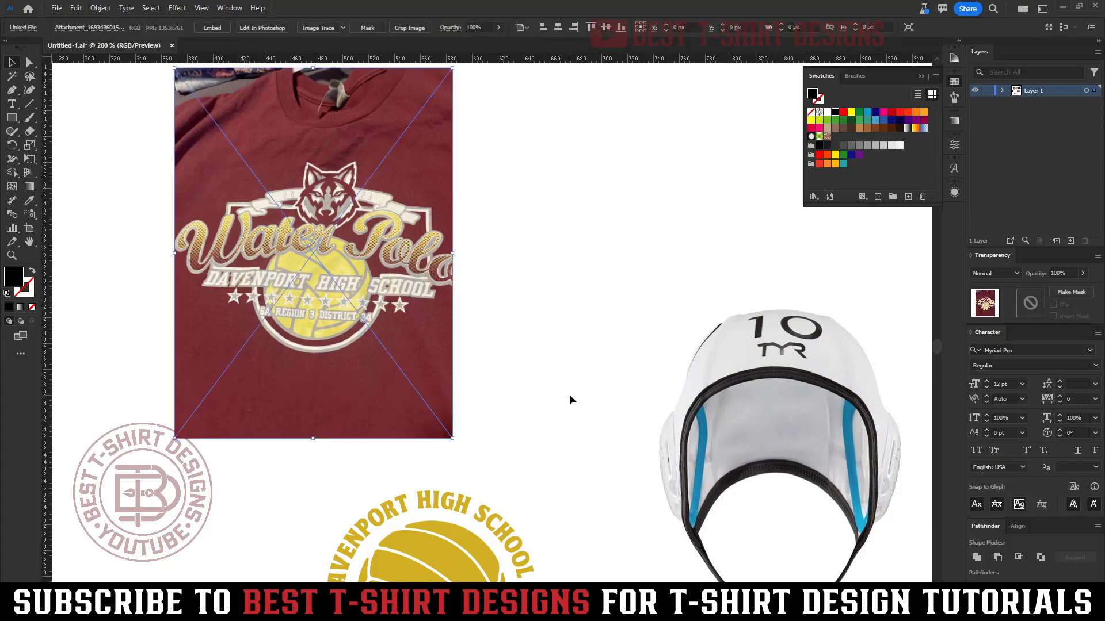
{"action": "scroll", "coordinate": [552, 383], "scroll_direction": "down", "scroll_amount": 3}
{"action": "left_click", "coordinate": [515, 282]}
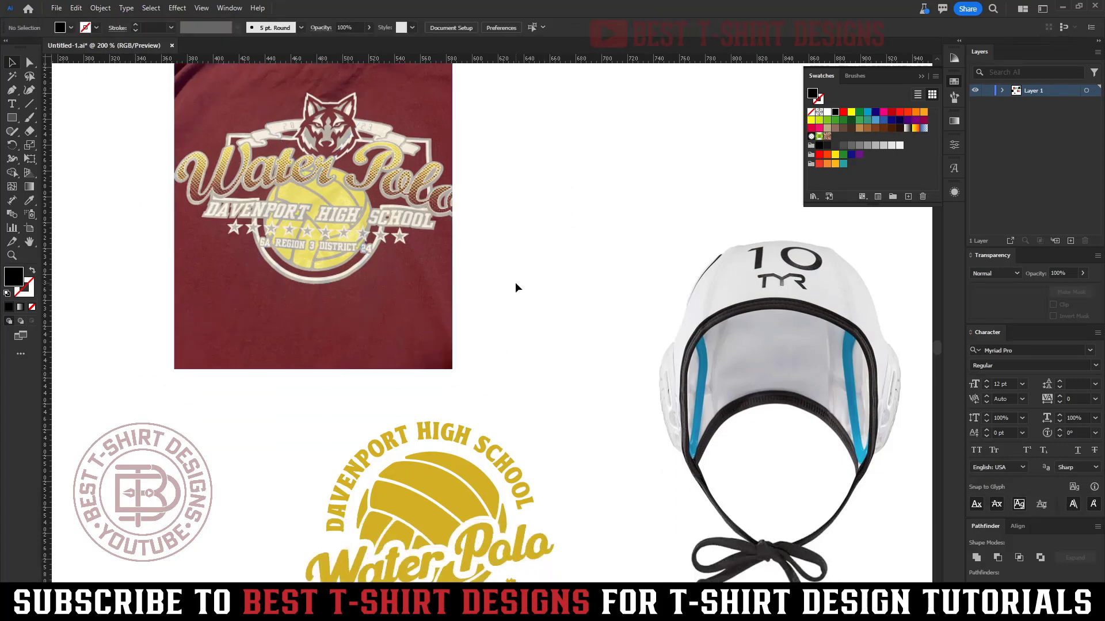
{"action": "scroll", "coordinate": [516, 282], "scroll_direction": "down", "scroll_amount": 3}
{"action": "scroll", "coordinate": [516, 282], "scroll_direction": "up", "scroll_amount": 3}
{"action": "scroll", "coordinate": [503, 278], "scroll_direction": "down", "scroll_amount": 5}
{"action": "scroll", "coordinate": [497, 277], "scroll_direction": "down", "scroll_amount": 3}
{"action": "scroll", "coordinate": [574, 333], "scroll_direction": "right", "scroll_amount": 3}
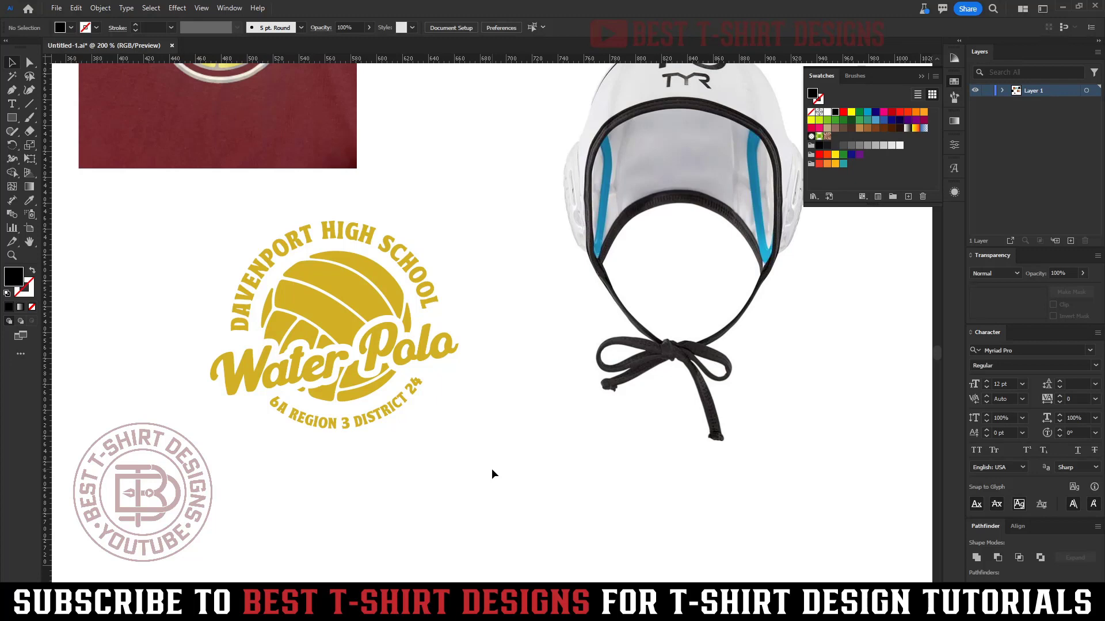
{"action": "left_click", "coordinate": [354, 328]}
{"action": "left_click", "coordinate": [526, 401]}
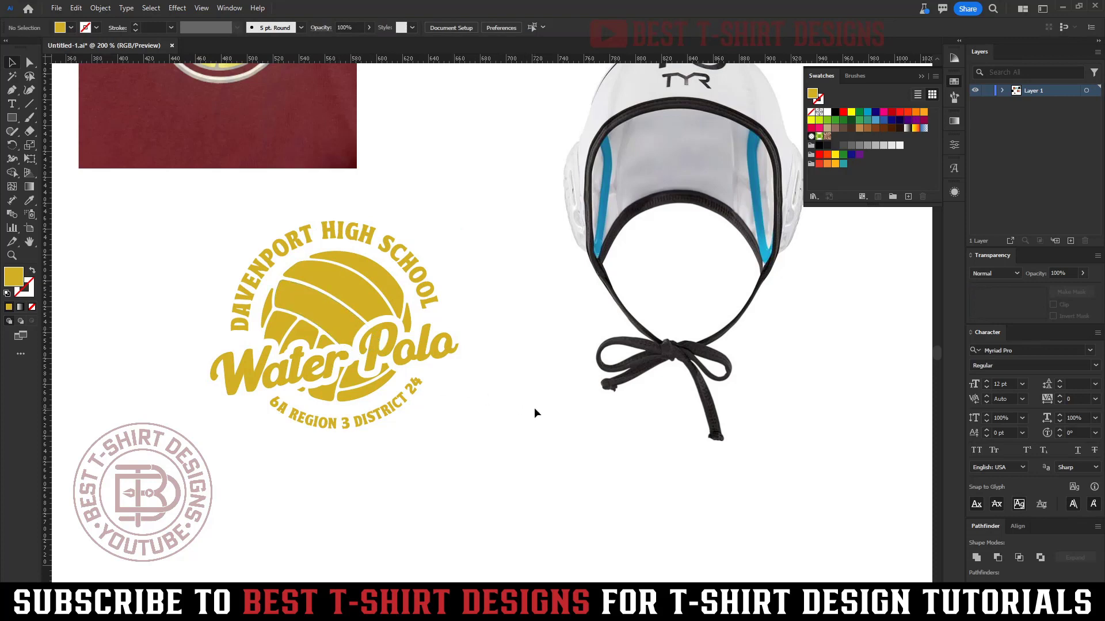
{"action": "left_click_drag", "start_coordinate": [536, 404], "coordinate": [402, 398]}
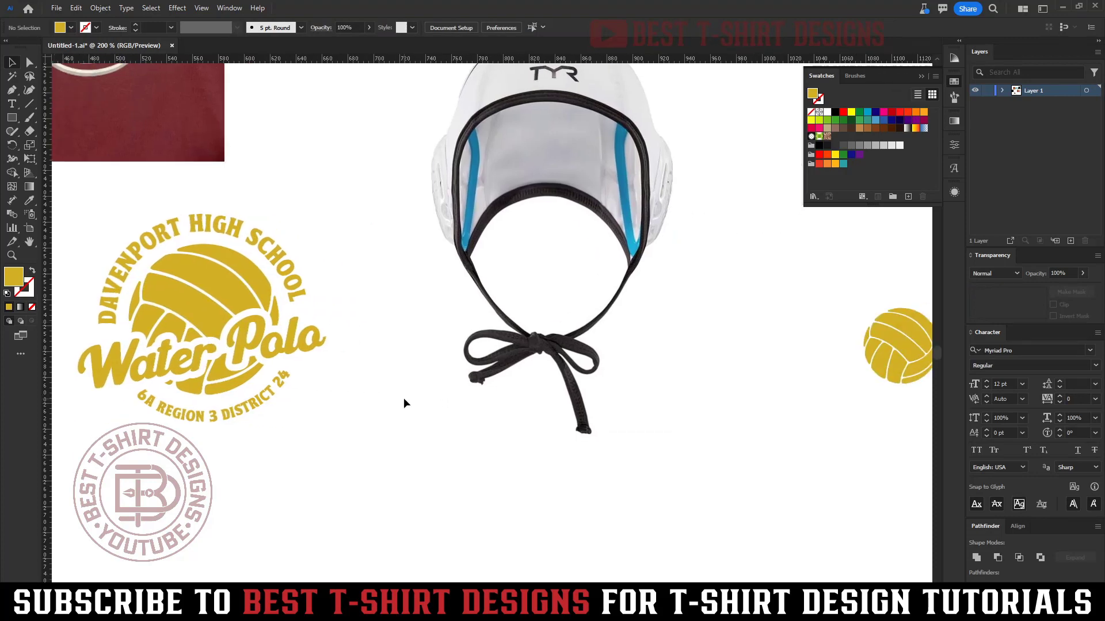
{"action": "scroll", "coordinate": [402, 399], "scroll_direction": "up", "scroll_amount": 1}
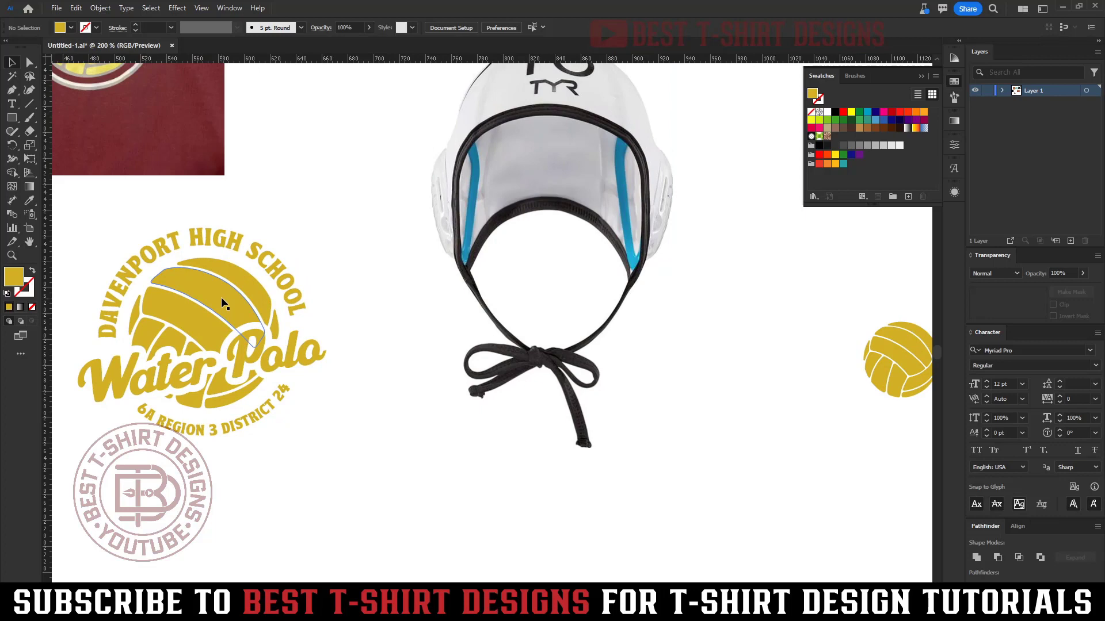
{"action": "left_click_drag", "start_coordinate": [620, 225], "coordinate": [539, 285]}
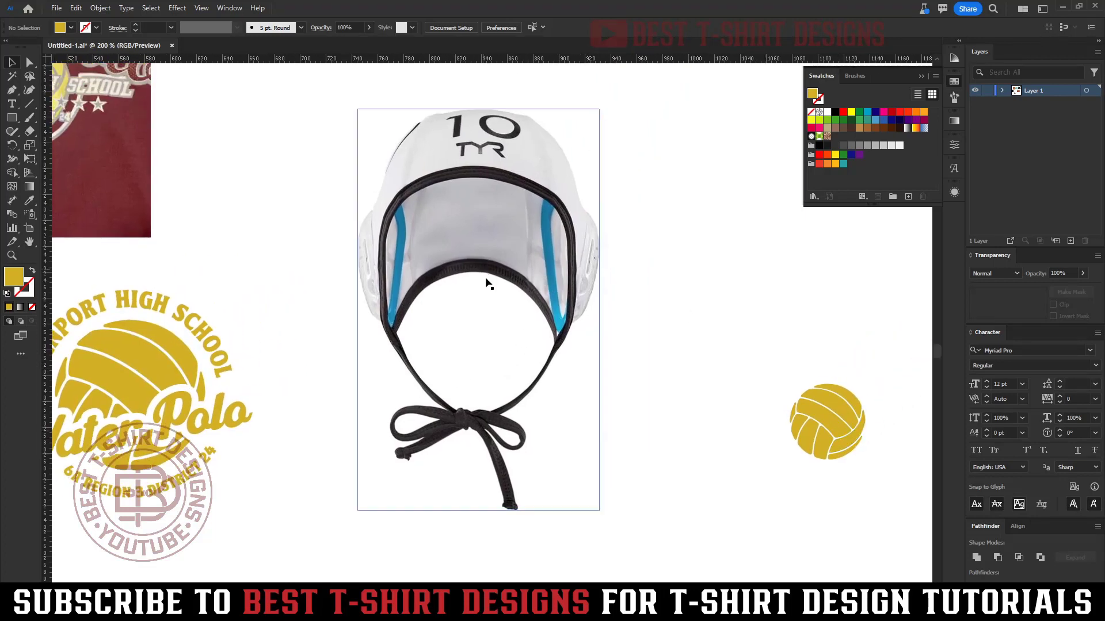
{"action": "key", "text": "alt+Tab"}
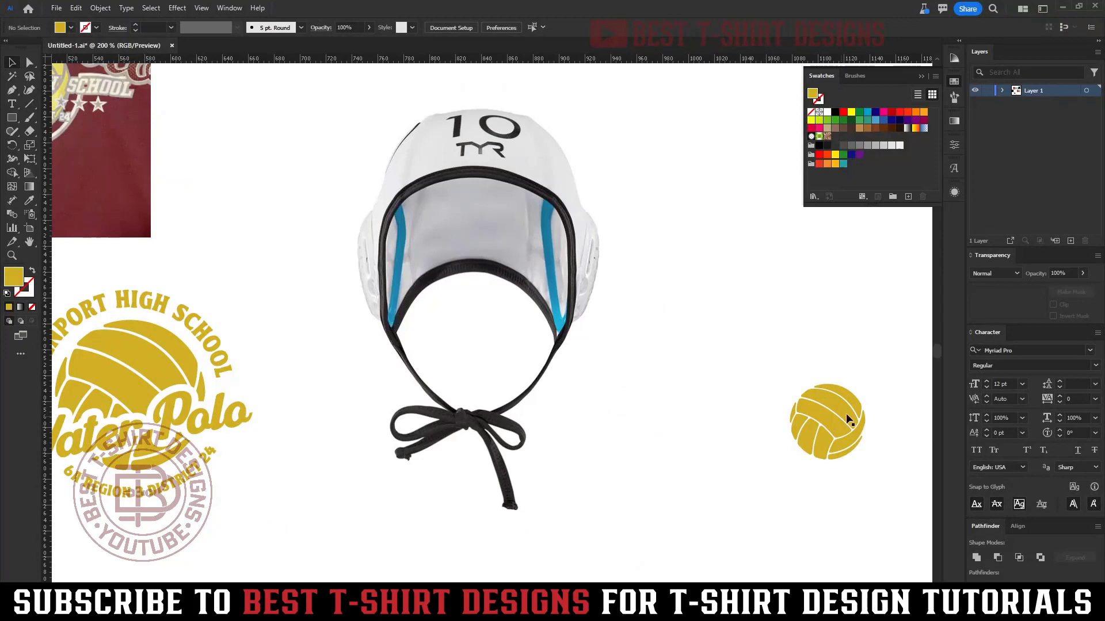
- Place the gold ball over the cap's face opening, enlarge it to about 178 px wide and set its opacity to 70%
{"action": "left_click_drag", "start_coordinate": [849, 420], "coordinate": [489, 397]}
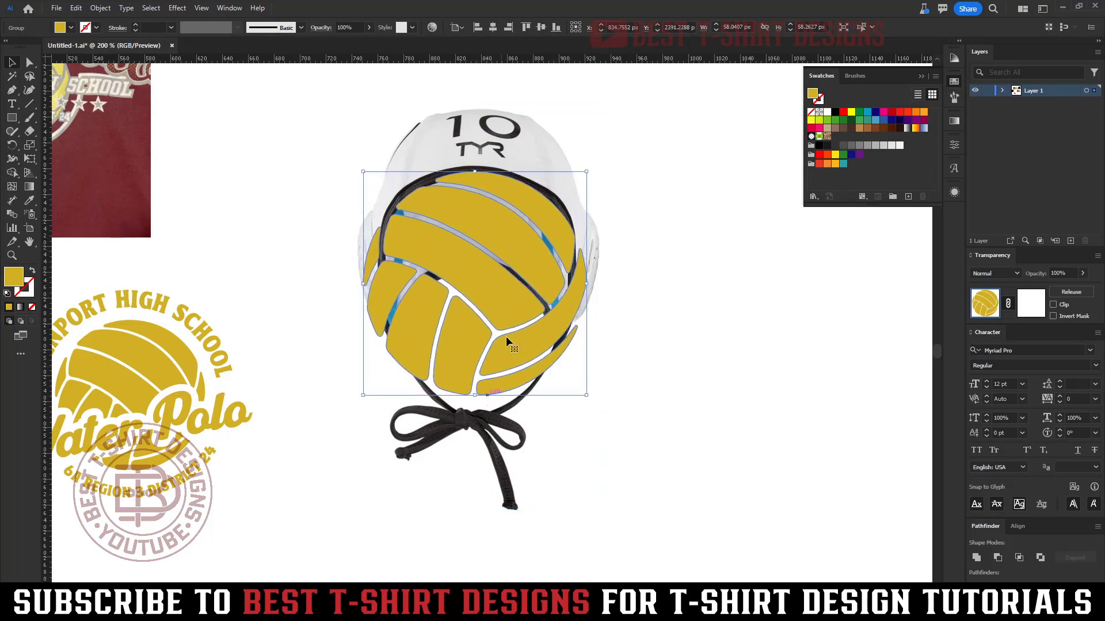
{"action": "left_click_drag", "start_coordinate": [478, 172], "coordinate": [477, 164]}
{"action": "left_click", "coordinate": [345, 28]}
{"action": "type", "text": "70"}
{"action": "key", "text": "Return"}
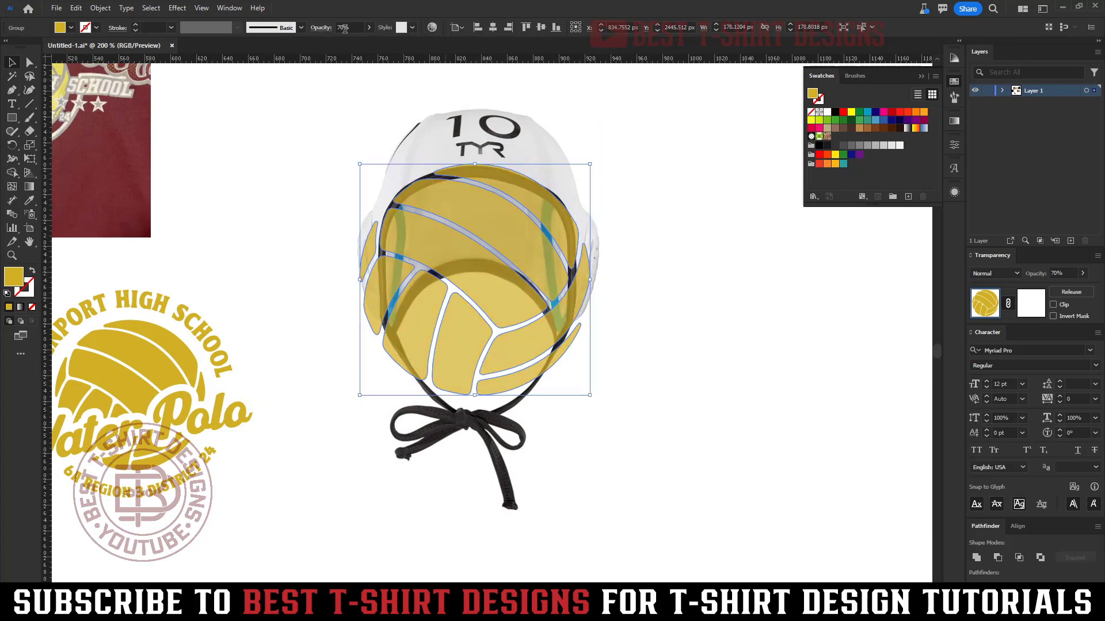
{"action": "left_click", "coordinate": [798, 373]}
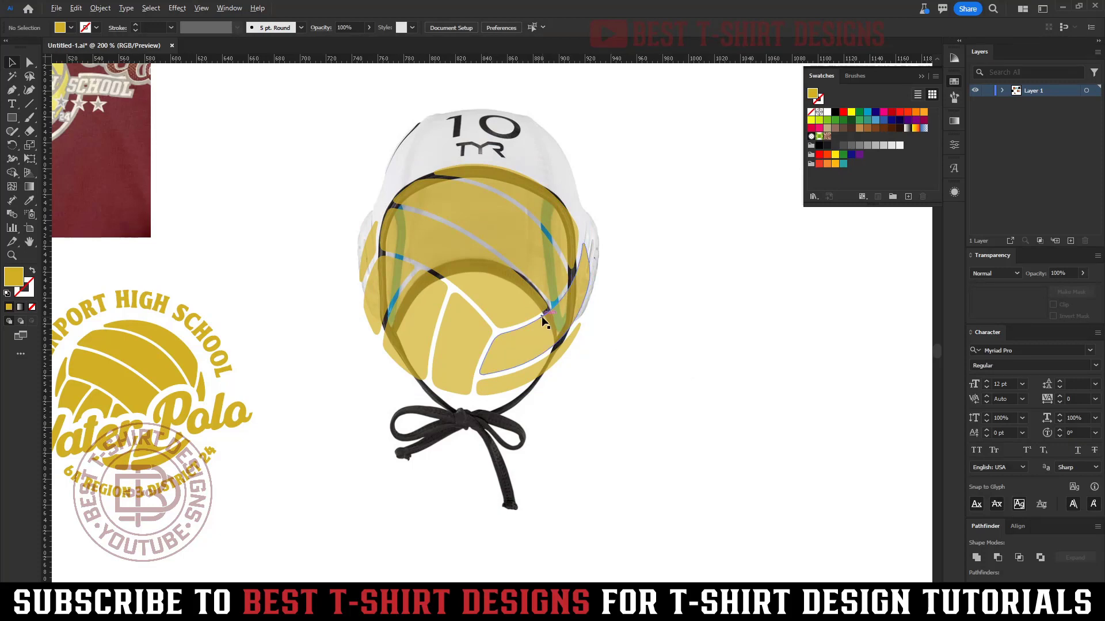
- Capture the screen area around the cap and trace the face opening and a loose outer outline in red freehand
{"action": "scroll", "coordinate": [690, 374], "scroll_direction": "up", "scroll_amount": 2}
{"action": "key", "text": "Print"}
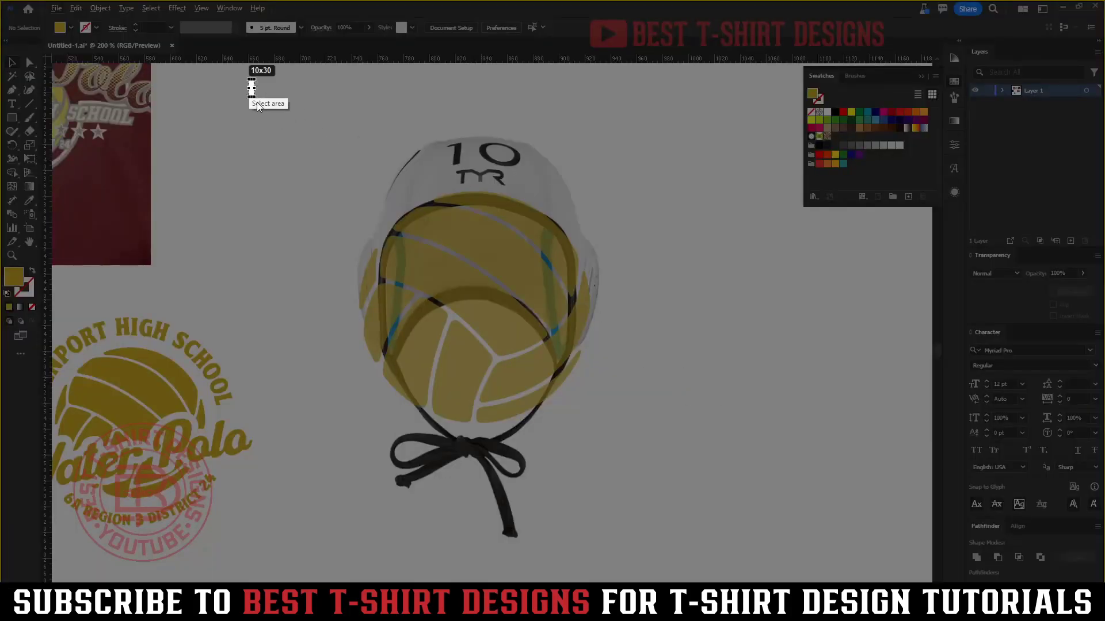
{"action": "left_click_drag", "start_coordinate": [256, 102], "coordinate": [677, 566]}
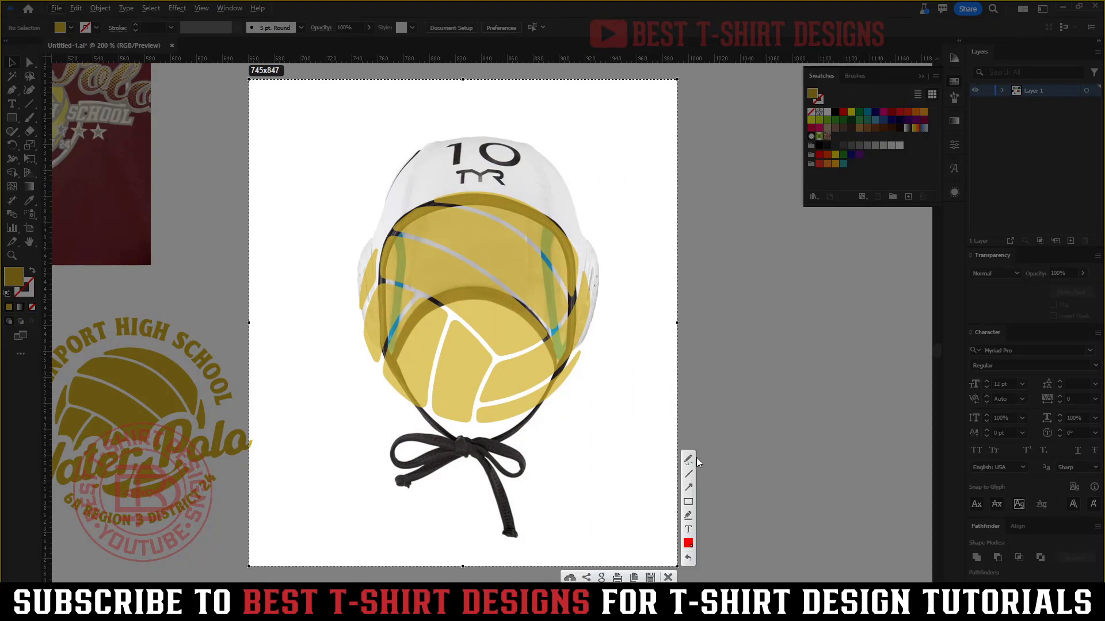
{"action": "left_click_drag", "start_coordinate": [532, 418], "coordinate": [554, 393]}
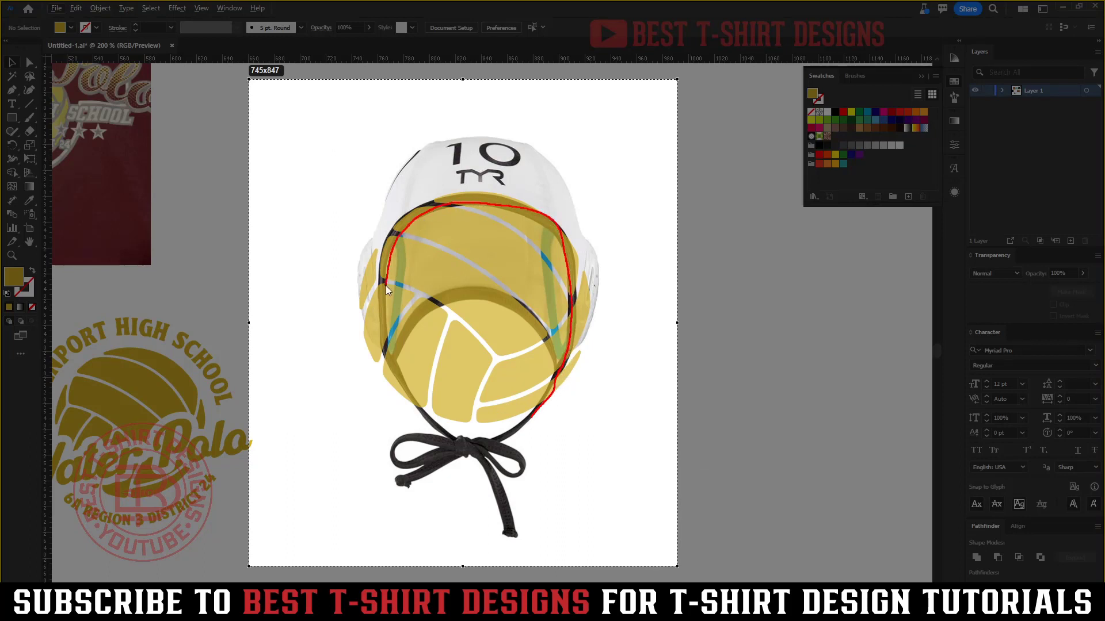
{"action": "mouse_move", "coordinate": [421, 422]}
{"action": "left_mouse_down"}
{"action": "mouse_move", "coordinate": [345, 197]}
{"action": "mouse_move", "coordinate": [432, 123]}
{"action": "mouse_move", "coordinate": [551, 142]}
{"action": "mouse_move", "coordinate": [626, 215]}
{"action": "mouse_move", "coordinate": [634, 355]}
{"action": "mouse_move", "coordinate": [590, 417]}
{"action": "mouse_move", "coordinate": [532, 417]}
{"action": "left_mouse_up"}
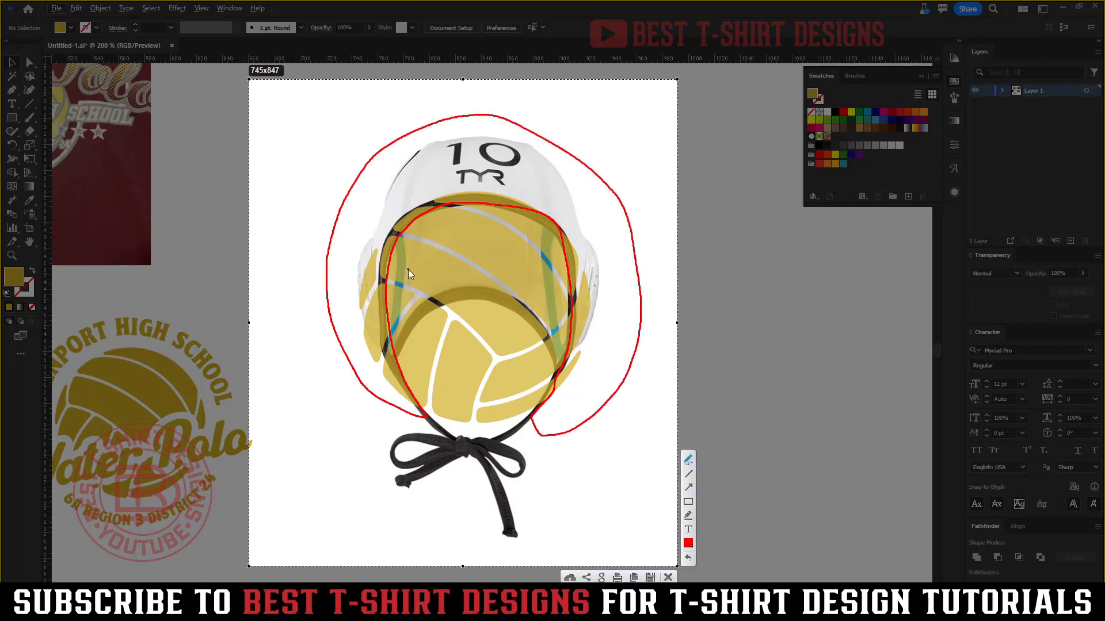
- Mark the inside of the cap's opening with red freehand strokes, and undo those marks
{"action": "left_click_drag", "start_coordinate": [417, 258], "coordinate": [488, 316]}
{"action": "mouse_move", "coordinate": [469, 270]}
{"action": "left_mouse_down"}
{"action": "mouse_move", "coordinate": [488, 319]}
{"action": "mouse_move", "coordinate": [460, 308]}
{"action": "left_mouse_up"}
{"action": "mouse_move", "coordinate": [469, 235]}
{"action": "left_mouse_down"}
{"action": "mouse_move", "coordinate": [479, 246]}
{"action": "mouse_move", "coordinate": [506, 235]}
{"action": "left_mouse_up"}
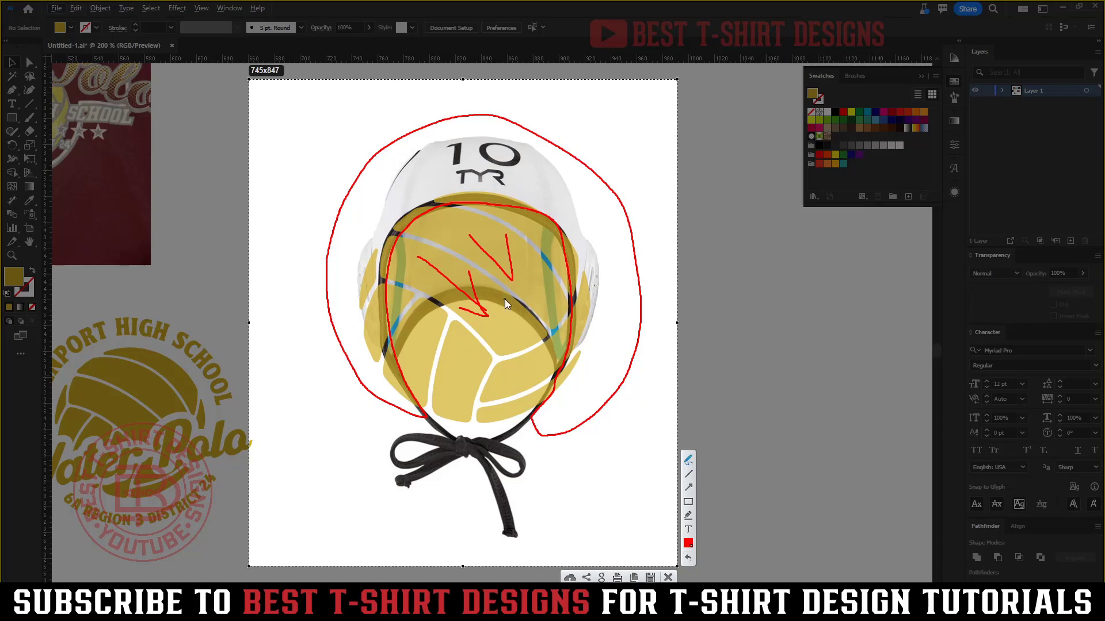
{"action": "key", "text": "ctrl+z"}
{"action": "key", "text": "ctrl+z"}
{"action": "key", "text": "ctrl+z"}
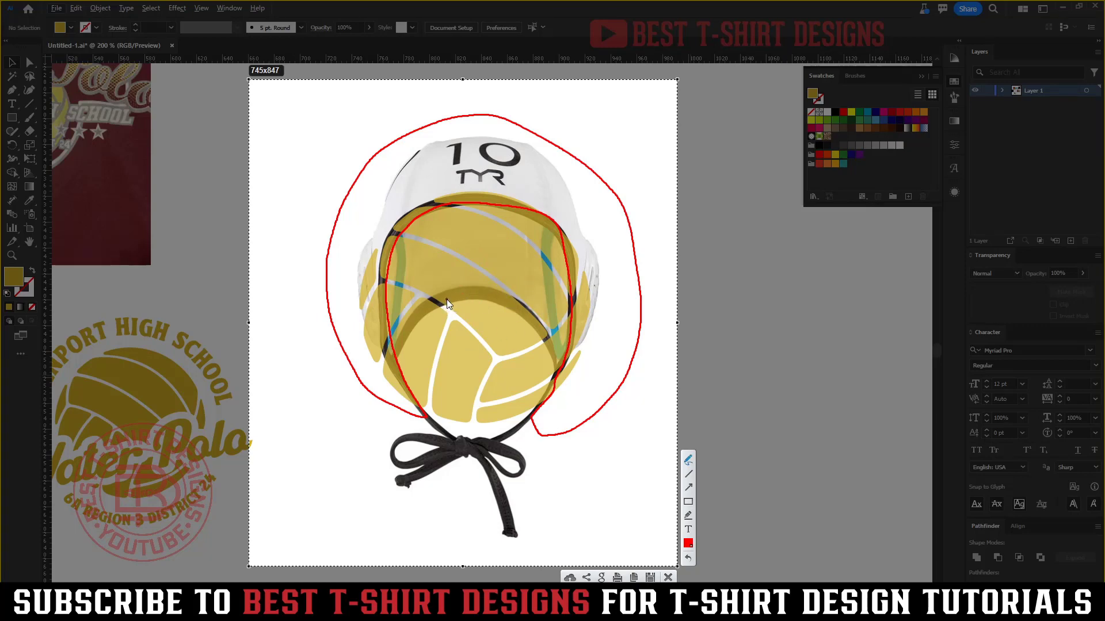
- Outline the cap's inner lining in red on the capture, and close the capture without saving it
{"action": "left_click_drag", "start_coordinate": [399, 324], "coordinate": [398, 355]}
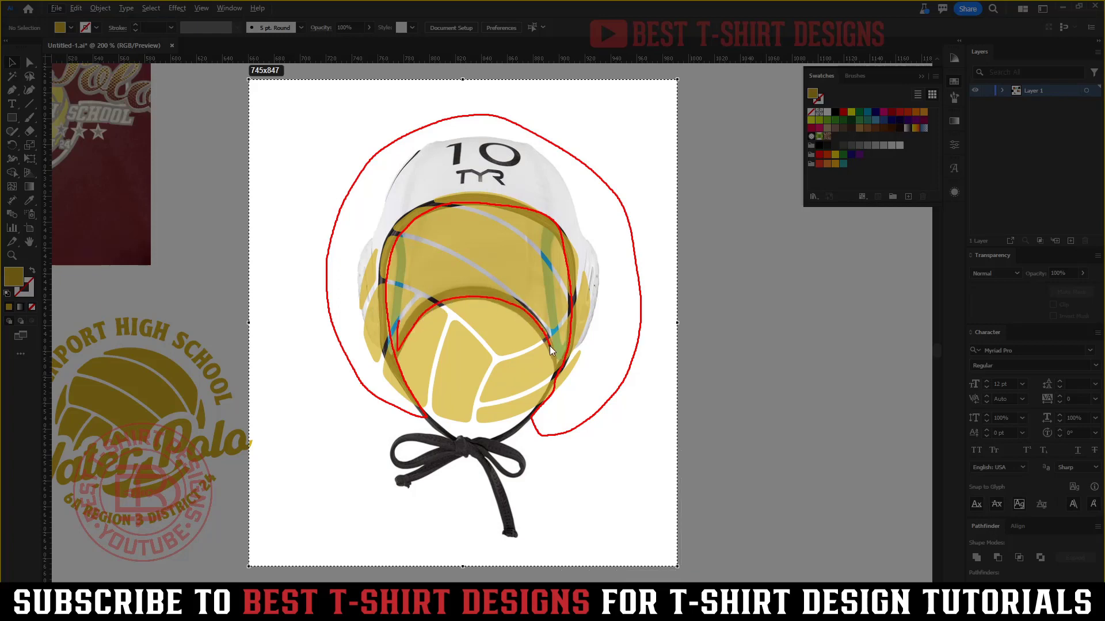
{"action": "left_click_drag", "start_coordinate": [550, 346], "coordinate": [553, 298]}
{"action": "mouse_move", "coordinate": [415, 222]}
{"action": "left_mouse_down"}
{"action": "mouse_move", "coordinate": [404, 262]}
{"action": "mouse_move", "coordinate": [454, 271]}
{"action": "left_mouse_up"}
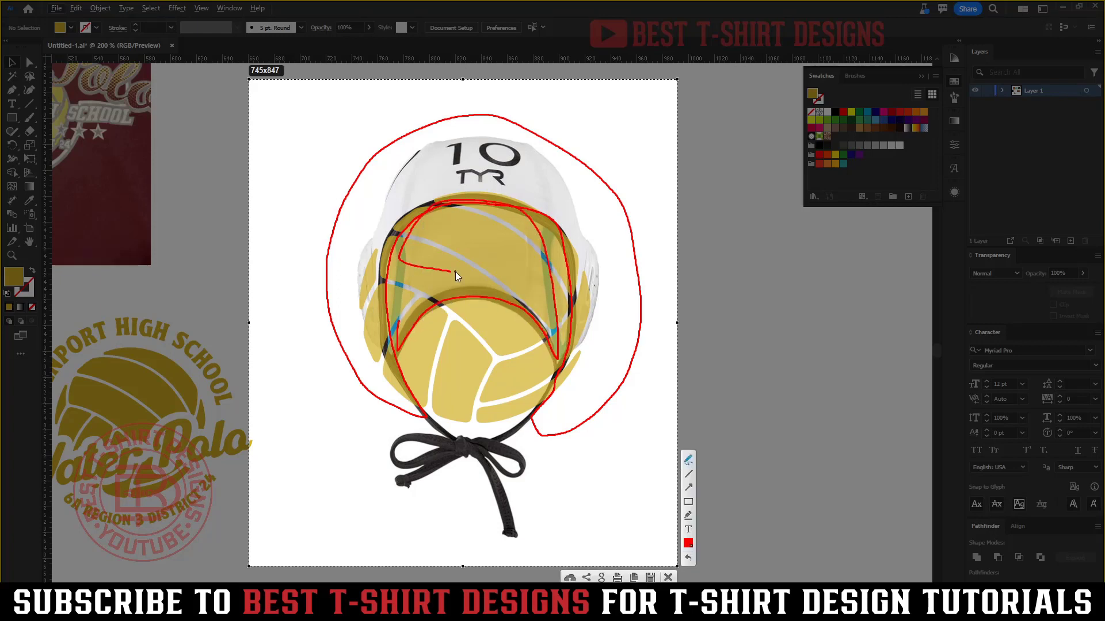
{"action": "left_click", "coordinate": [668, 577]}
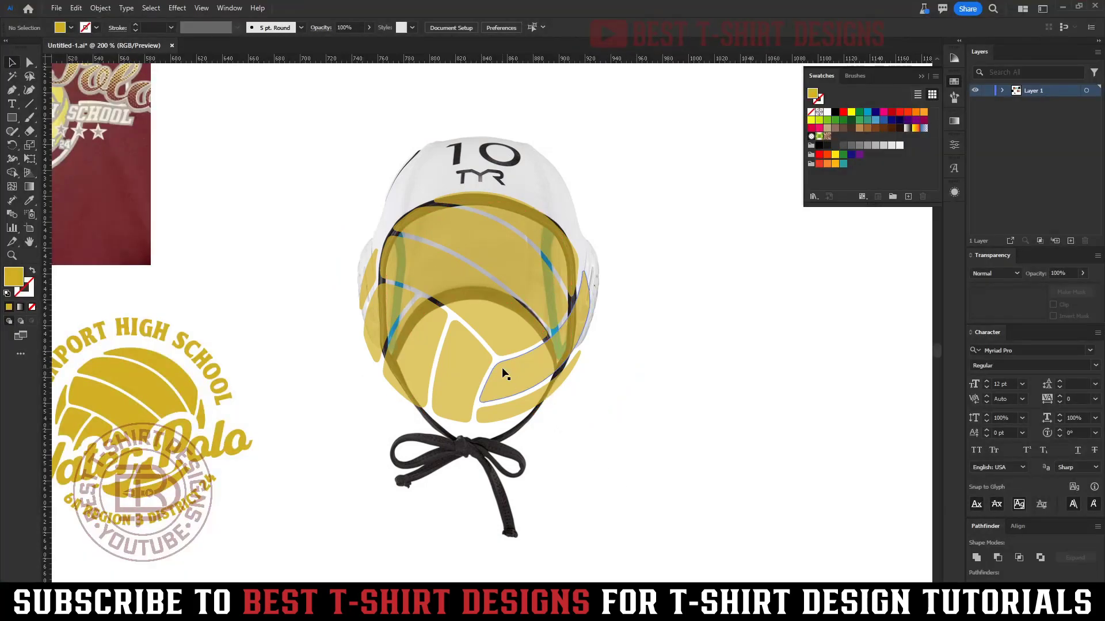
{"action": "left_click", "coordinate": [503, 370]}
{"action": "left_click", "coordinate": [637, 396]}
{"action": "left_click", "coordinate": [434, 458]}
{"action": "left_click_drag", "start_coordinate": [724, 444], "coordinate": [515, 333]}
{"action": "left_click", "coordinate": [659, 366]}
- Draw a thin, flat ellipse about 49 px wide and 3 px high beside the cap and fill it black
{"action": "scroll", "coordinate": [483, 108], "scroll_direction": "up", "scroll_amount": 1}
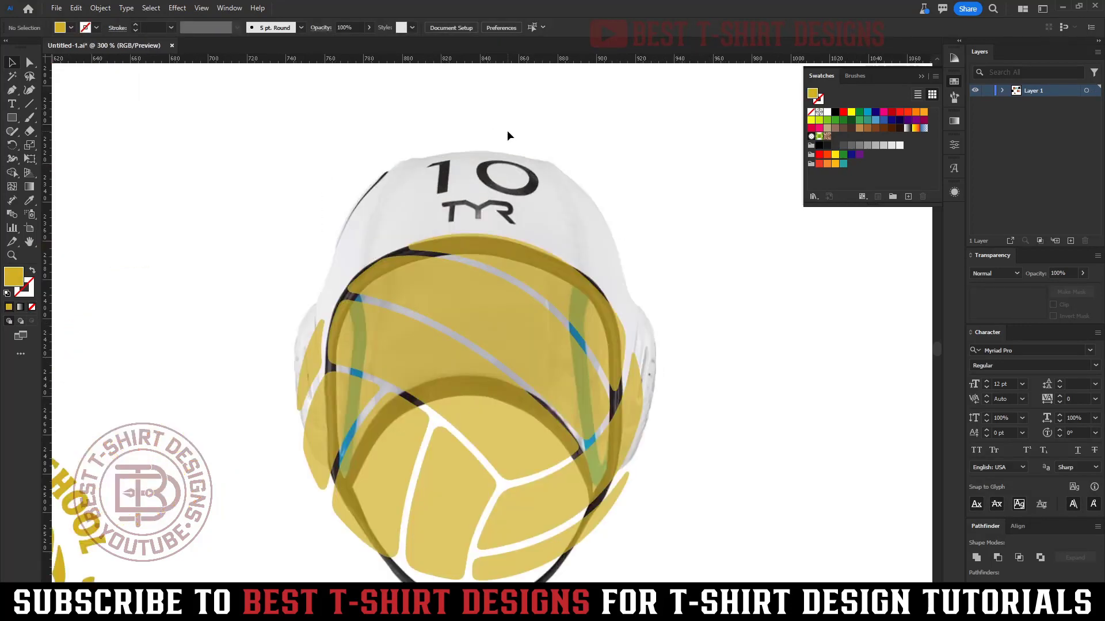
{"action": "left_click_drag", "start_coordinate": [17, 119], "coordinate": [64, 145]}
{"action": "mouse_move", "coordinate": [246, 268]}
{"action": "left_mouse_down"}
{"action": "mouse_move", "coordinate": [345, 276]}
{"action": "mouse_move", "coordinate": [284, 250]}
{"action": "left_mouse_up"}
{"action": "key", "text": "v"}
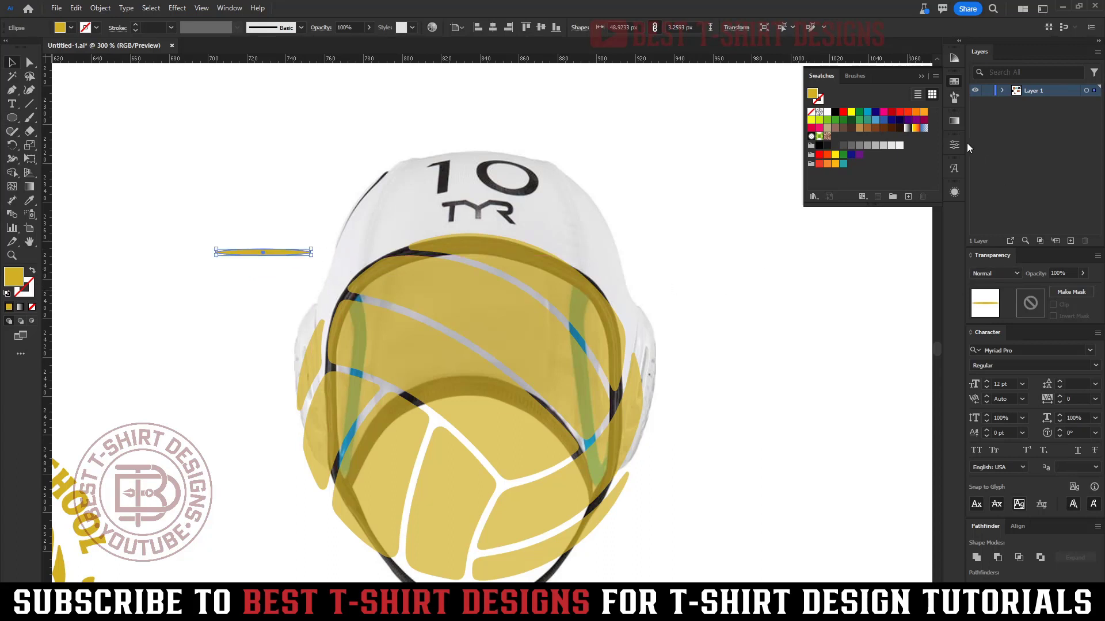
{"action": "left_click", "coordinate": [835, 112]}
- Create an Art Brush from the black ellipse with the default options, and move the ellipse clear of the cap on its other side
{"action": "left_click", "coordinate": [855, 76]}
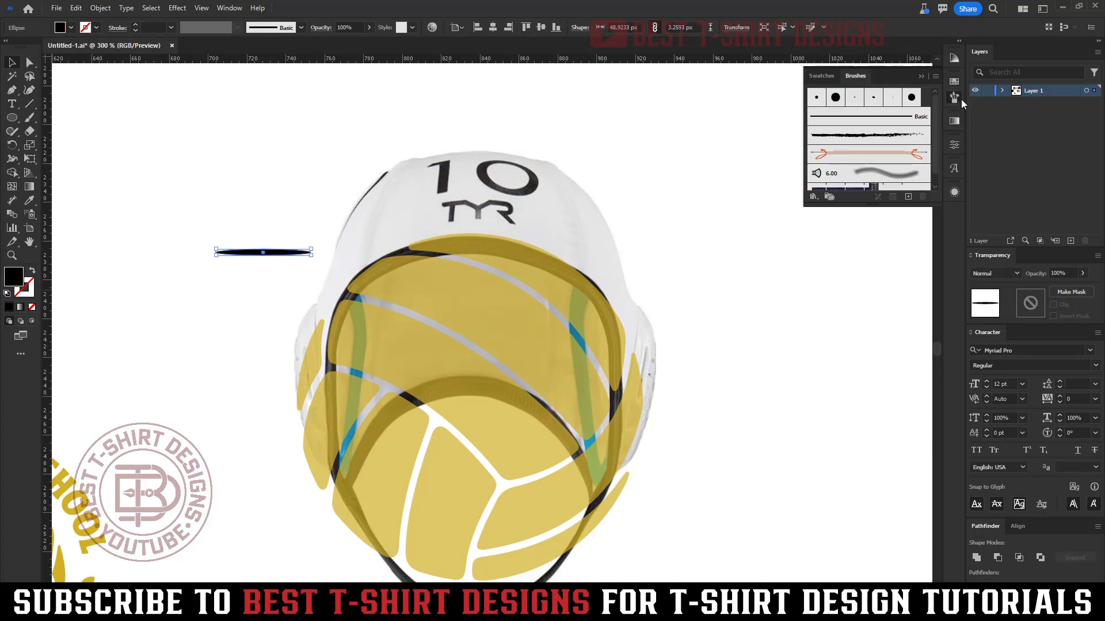
{"action": "left_click", "coordinate": [908, 197]}
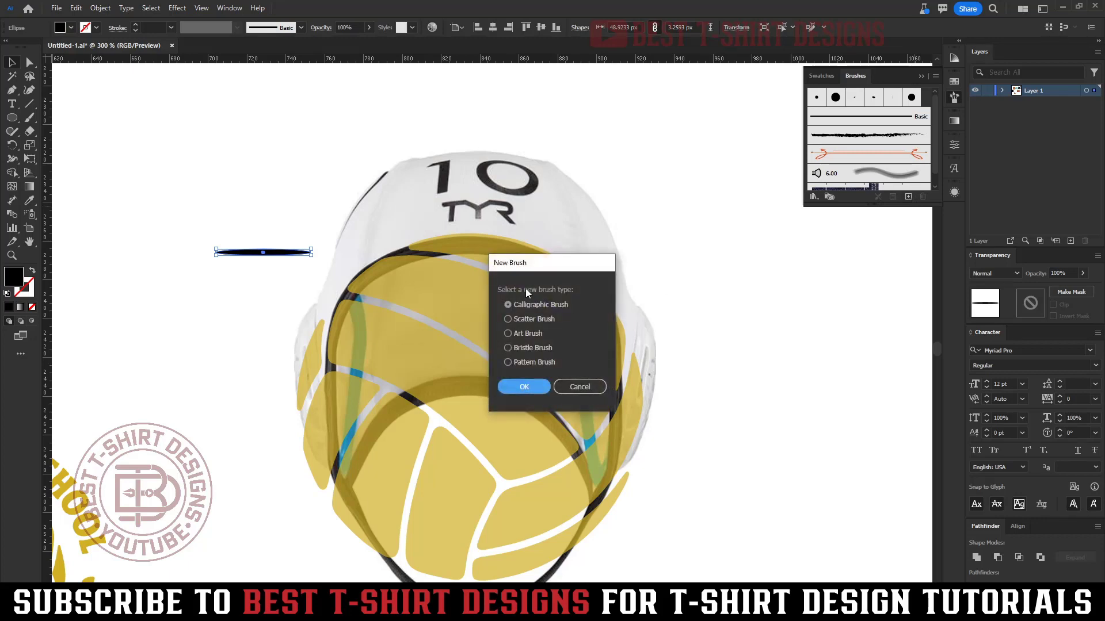
{"action": "left_click", "coordinate": [513, 335]}
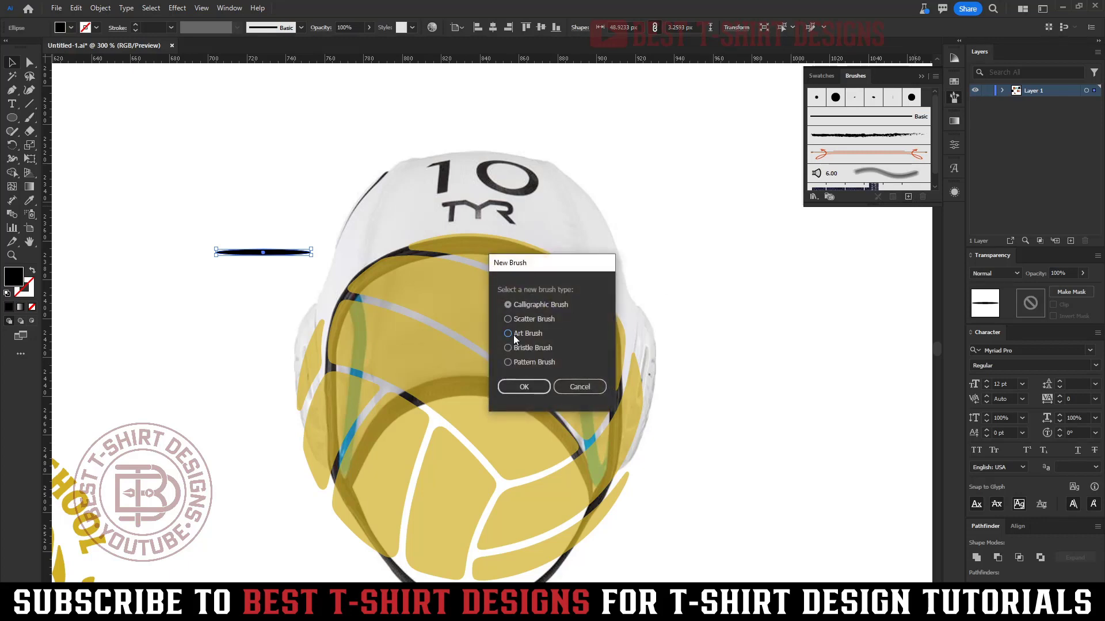
{"action": "left_click", "coordinate": [516, 389]}
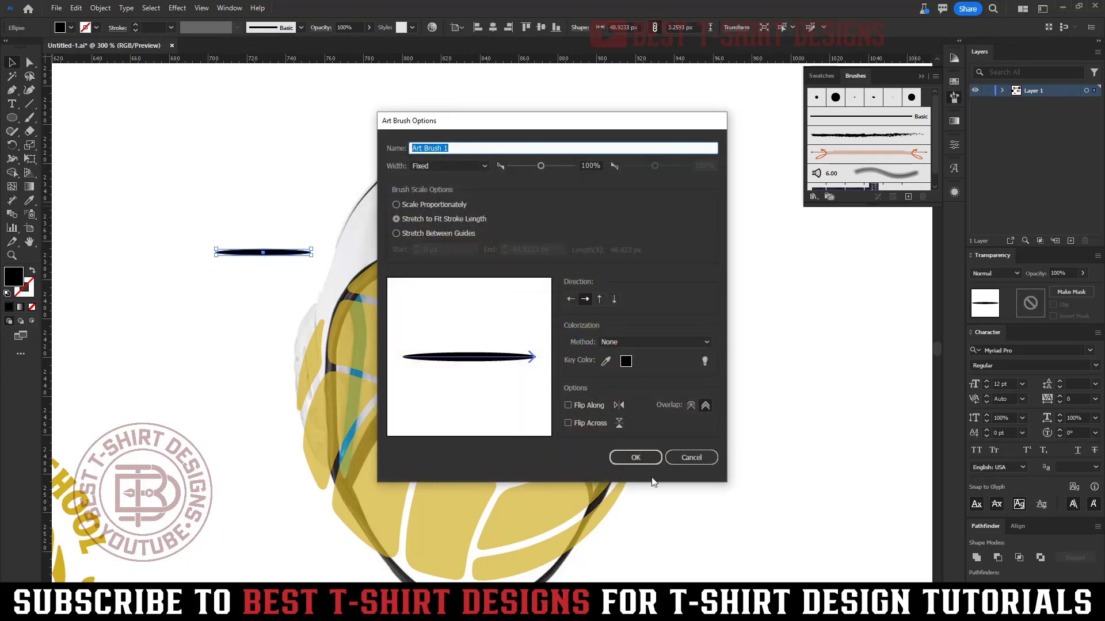
{"action": "left_click", "coordinate": [636, 459]}
{"action": "mouse_move", "coordinate": [285, 253]}
{"action": "left_mouse_down"}
{"action": "mouse_move", "coordinate": [449, 292]}
{"action": "mouse_move", "coordinate": [915, 272]}
{"action": "mouse_move", "coordinate": [917, 253]}
{"action": "left_mouse_up"}
- Paint a stroke along the upper and left edge of the bow's knot with the new art brush
{"action": "left_click_drag", "start_coordinate": [769, 389], "coordinate": [762, 348]}
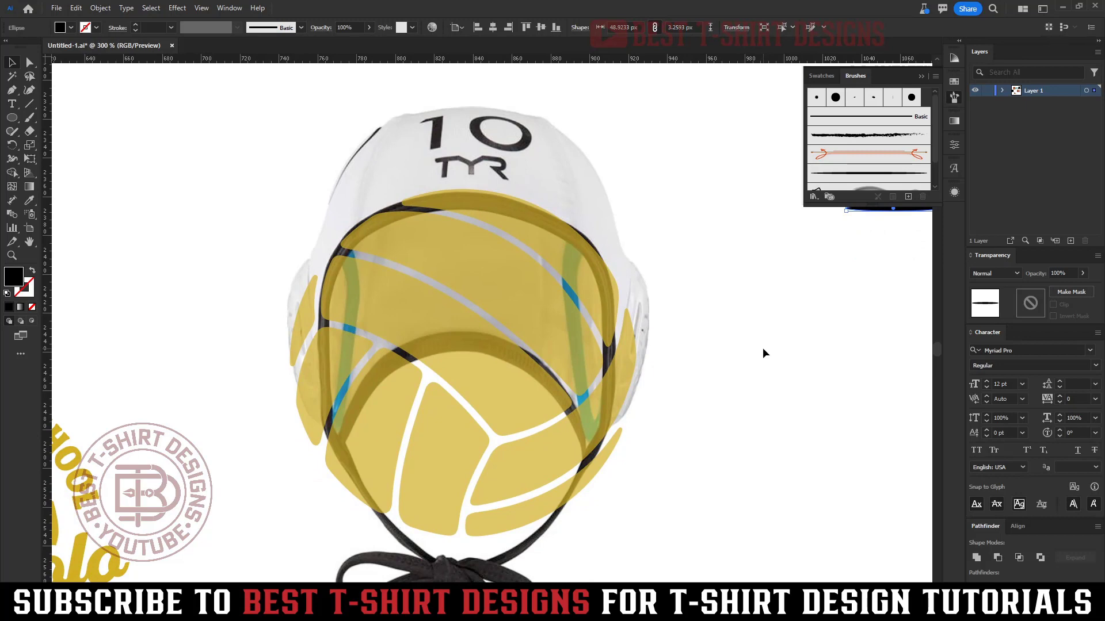
{"action": "scroll", "coordinate": [763, 348], "scroll_direction": "down", "scroll_amount": 4}
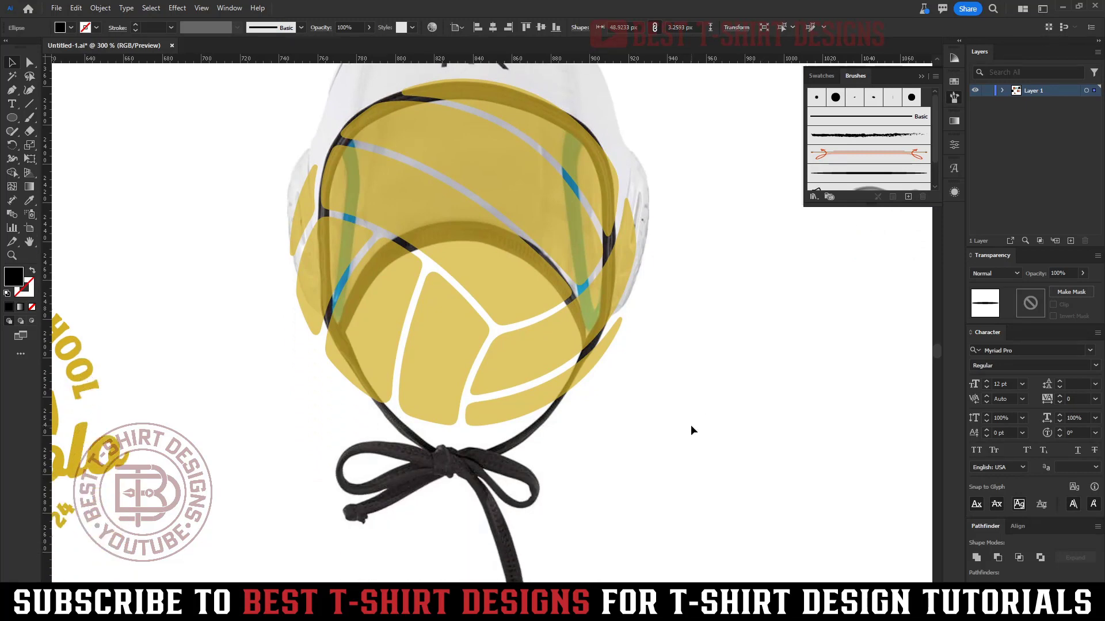
{"action": "scroll", "coordinate": [691, 426], "scroll_direction": "down", "scroll_amount": 1}
{"action": "scroll", "coordinate": [688, 361], "scroll_direction": "up", "scroll_amount": 3}
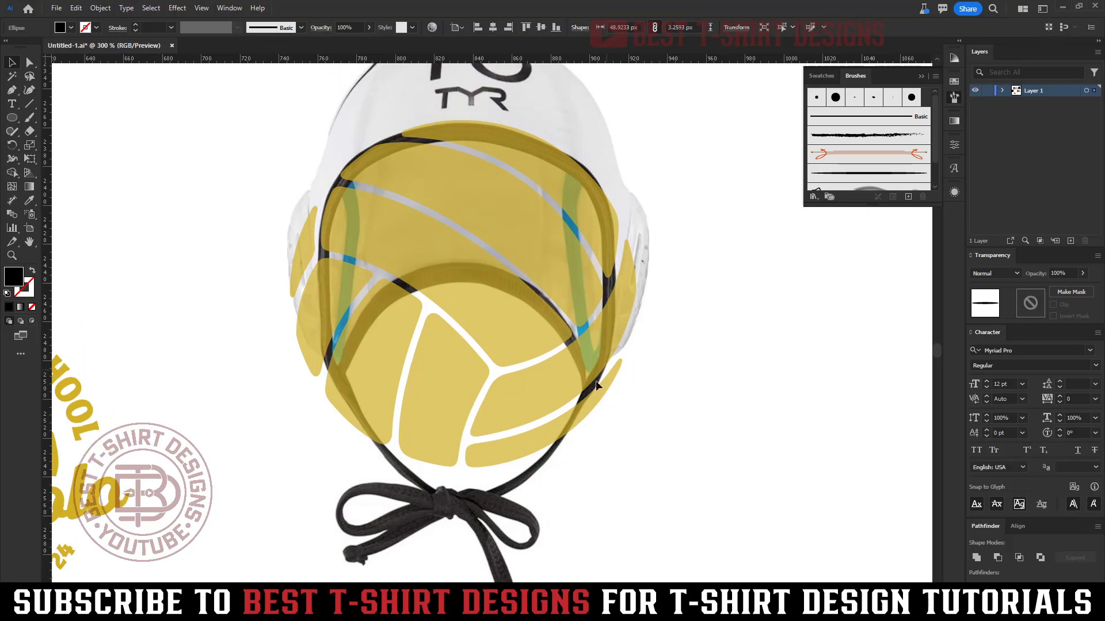
{"action": "scroll", "coordinate": [585, 415], "scroll_direction": "up", "scroll_amount": 2}
{"action": "key", "text": "b"}
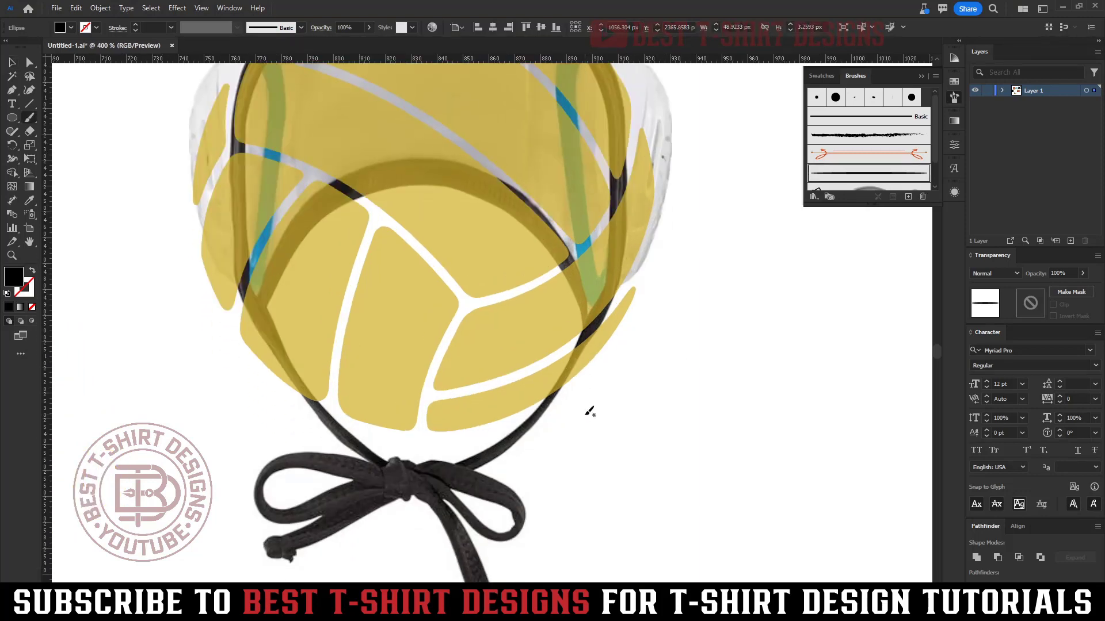
{"action": "scroll", "coordinate": [427, 535], "scroll_direction": "up", "scroll_amount": 2}
{"action": "left_click_drag", "start_coordinate": [428, 547], "coordinate": [493, 373]}
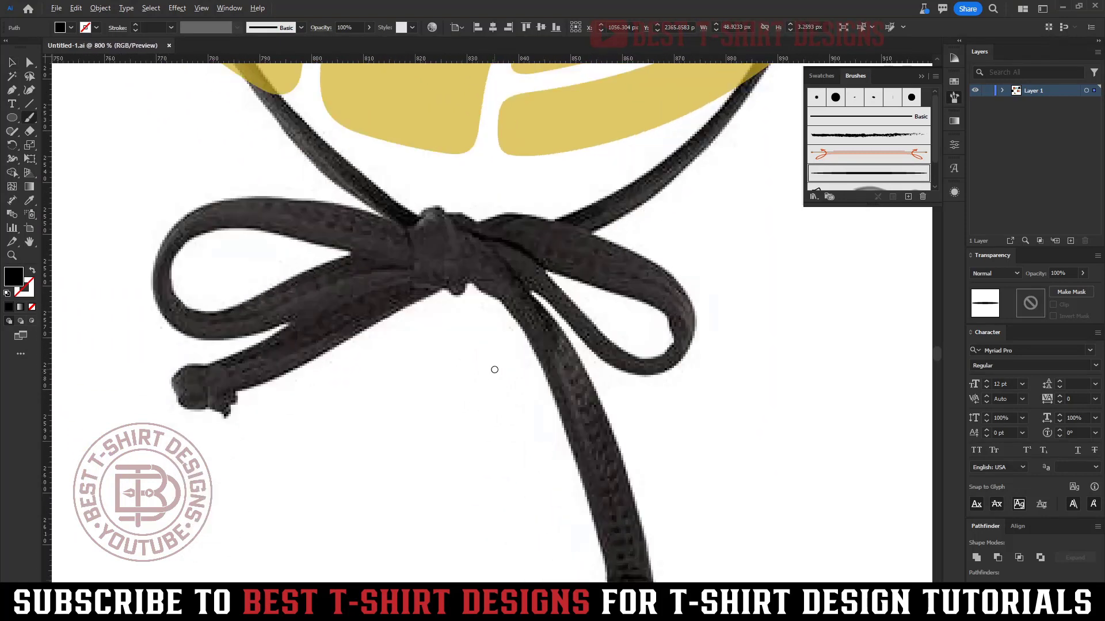
{"action": "scroll", "coordinate": [494, 373], "scroll_direction": "up", "scroll_amount": 1}
{"action": "mouse_move", "coordinate": [421, 215]}
{"action": "left_mouse_down"}
{"action": "mouse_move", "coordinate": [410, 235]}
{"action": "mouse_move", "coordinate": [412, 288]}
{"action": "left_mouse_up"}
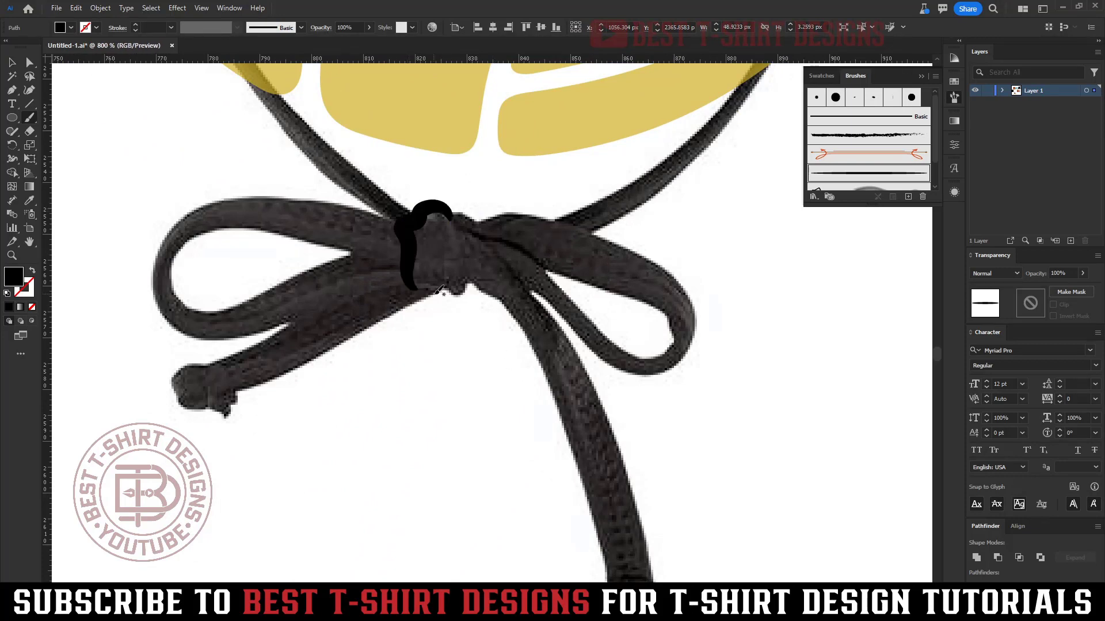
- Set the stroke color of the brushed path on the knot to red-orange, and deselect it
{"action": "key", "text": "v"}
{"action": "left_click", "coordinate": [426, 218]}
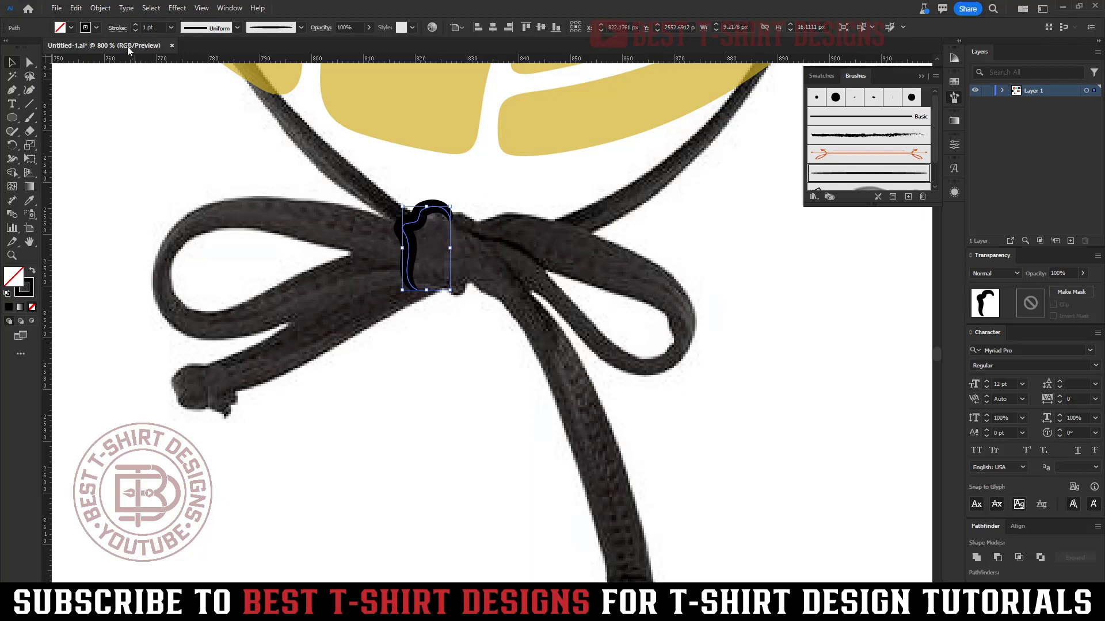
{"action": "left_click", "coordinate": [92, 30]}
{"action": "left_click", "coordinate": [87, 48]}
{"action": "left_click", "coordinate": [96, 30]}
{"action": "left_click", "coordinate": [97, 29]}
{"action": "left_click", "coordinate": [100, 50]}
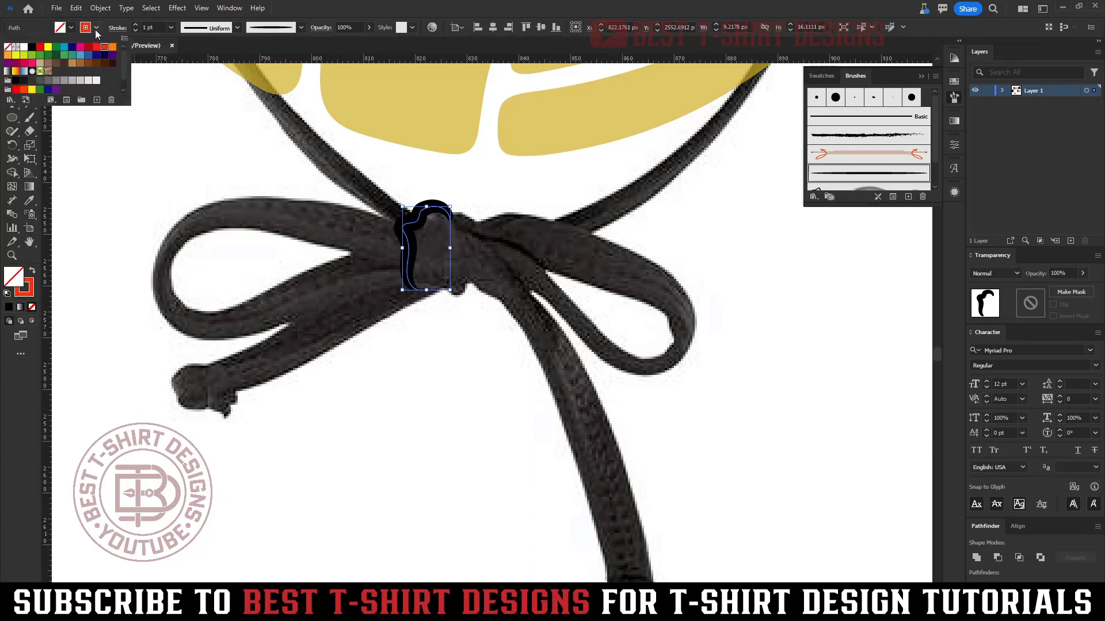
{"action": "left_click", "coordinate": [96, 29]}
{"action": "left_click", "coordinate": [588, 269]}
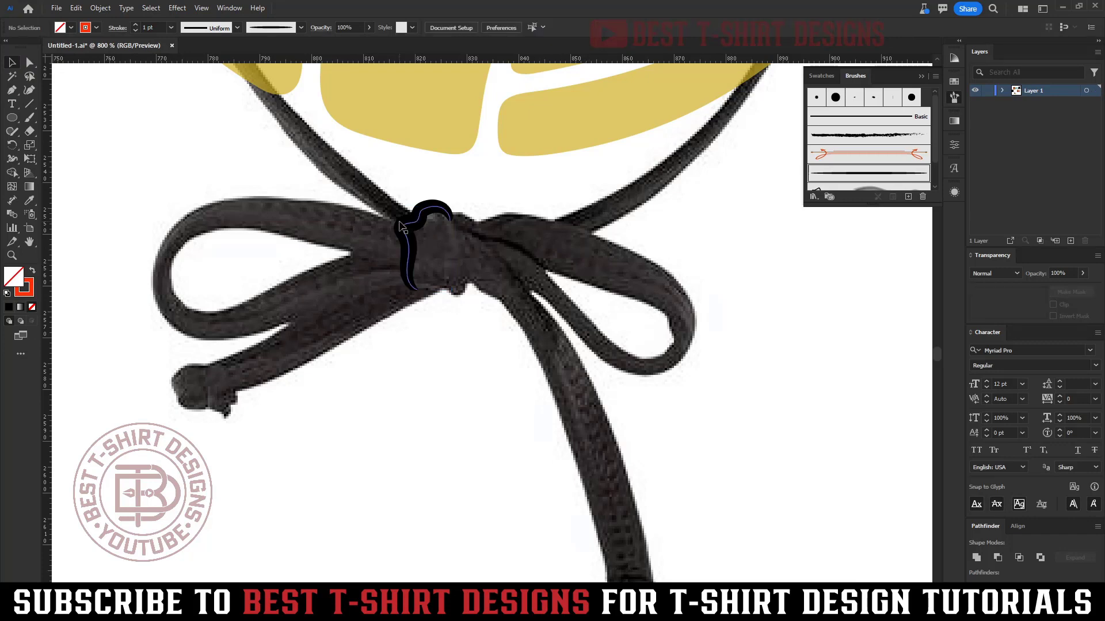
- Set the new art brush's colorization method to Hue Shift and apply the change to the existing brush stroke
{"action": "double_click", "coordinate": [850, 176]}
{"action": "left_click", "coordinate": [624, 343]}
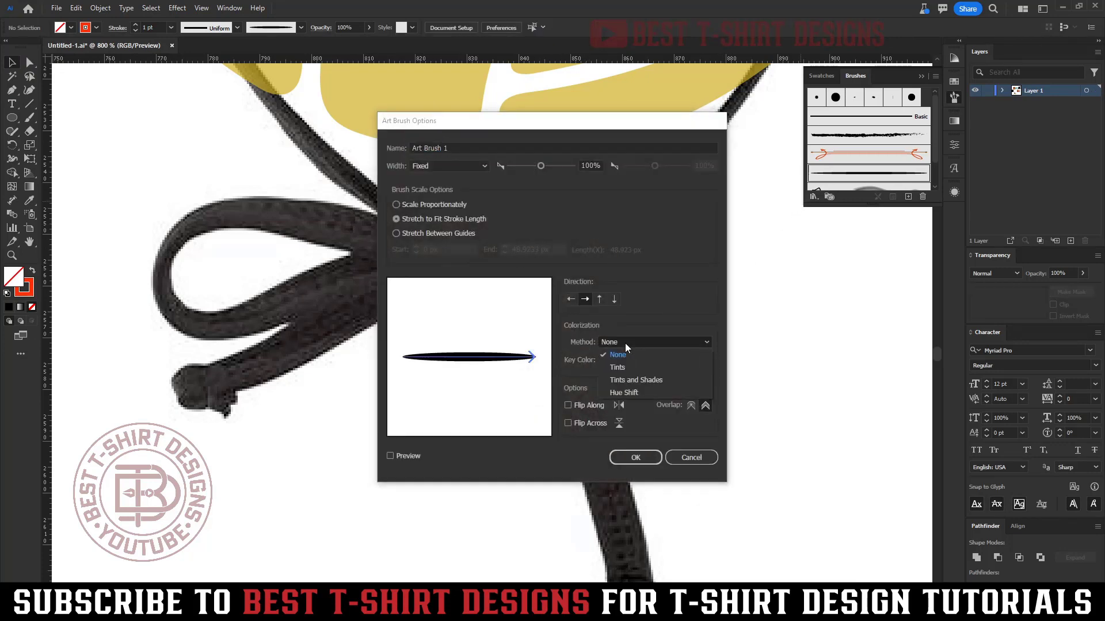
{"action": "left_click", "coordinate": [630, 393]}
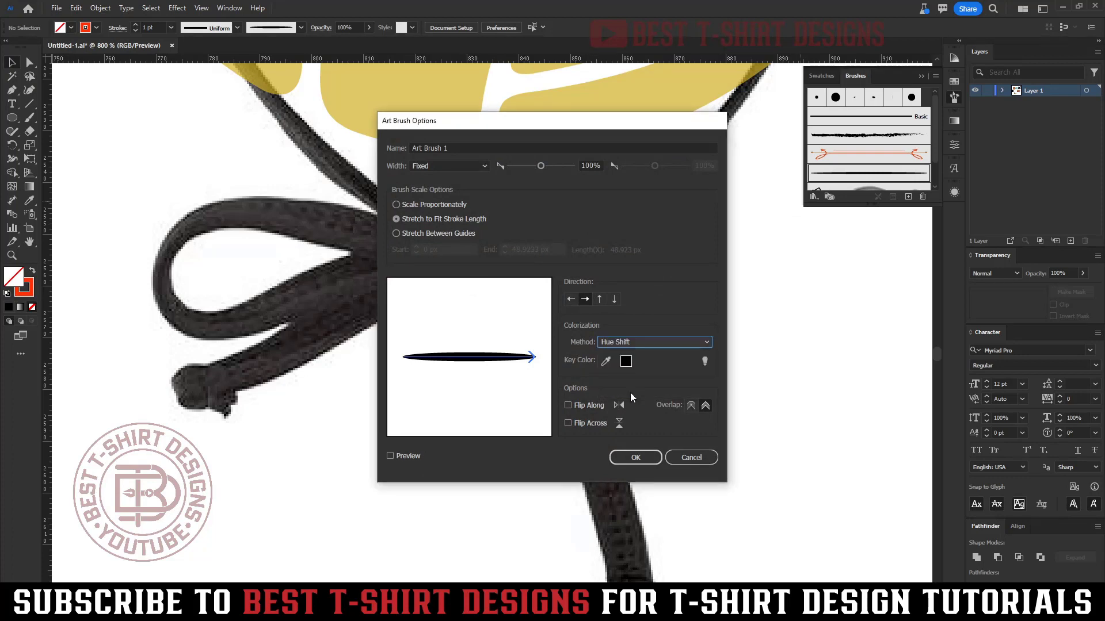
{"action": "left_click", "coordinate": [635, 457]}
{"action": "left_click", "coordinate": [554, 320]}
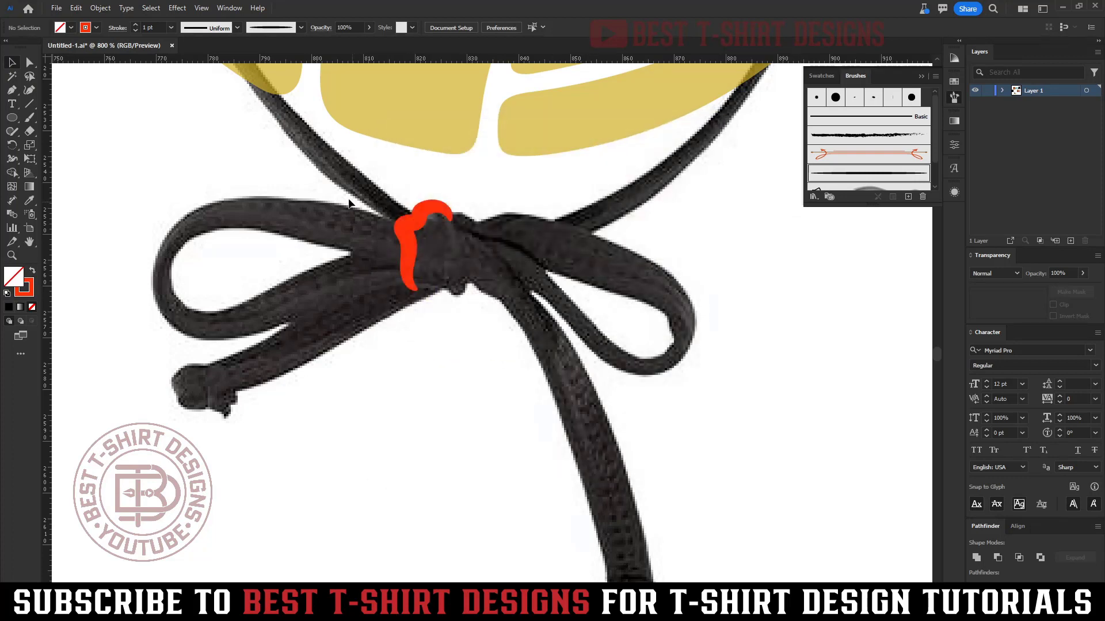
- Recolor the brushed stroke on the bow's knot dark red, set its weight to 0.5 pt, and deselect it
{"action": "left_click", "coordinate": [401, 229]}
{"action": "left_click", "coordinate": [96, 28]}
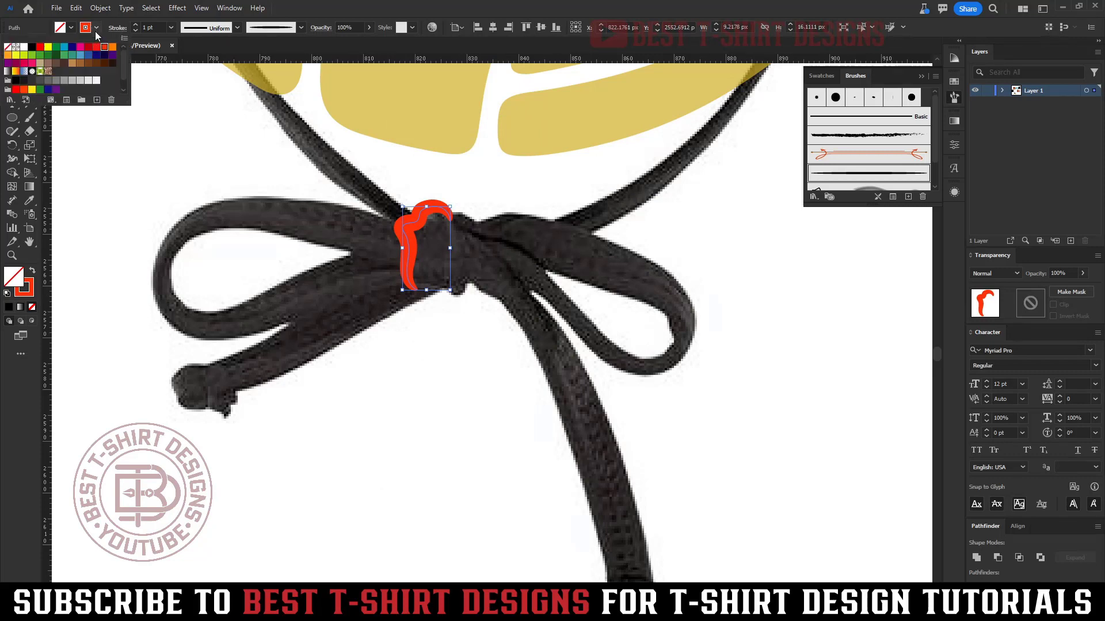
{"action": "left_click", "coordinate": [90, 51]}
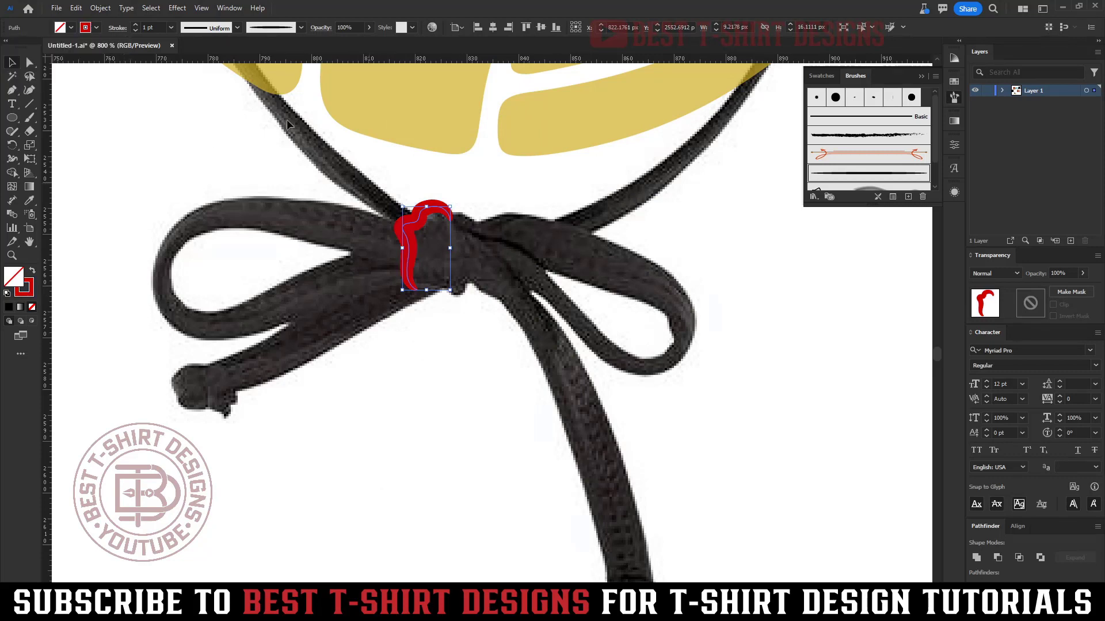
{"action": "left_click", "coordinate": [414, 343]}
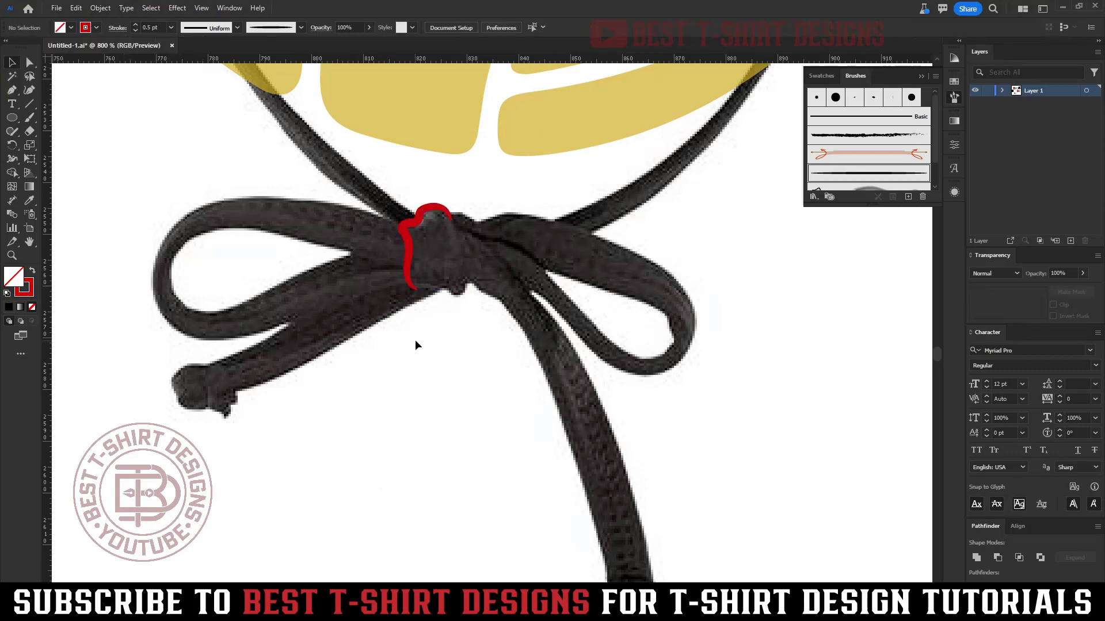
- Paint the lower and right edges of the bow's knot with the art brush to close its outline
{"action": "key", "text": "b"}
{"action": "scroll", "coordinate": [420, 282], "scroll_direction": "up", "scroll_amount": 1}
{"action": "mouse_move", "coordinate": [401, 257]}
{"action": "left_mouse_down"}
{"action": "mouse_move", "coordinate": [408, 290]}
{"action": "mouse_move", "coordinate": [465, 298]}
{"action": "mouse_move", "coordinate": [485, 285]}
{"action": "mouse_move", "coordinate": [472, 198]}
{"action": "mouse_move", "coordinate": [450, 169]}
{"action": "mouse_move", "coordinate": [406, 166]}
{"action": "left_mouse_up"}
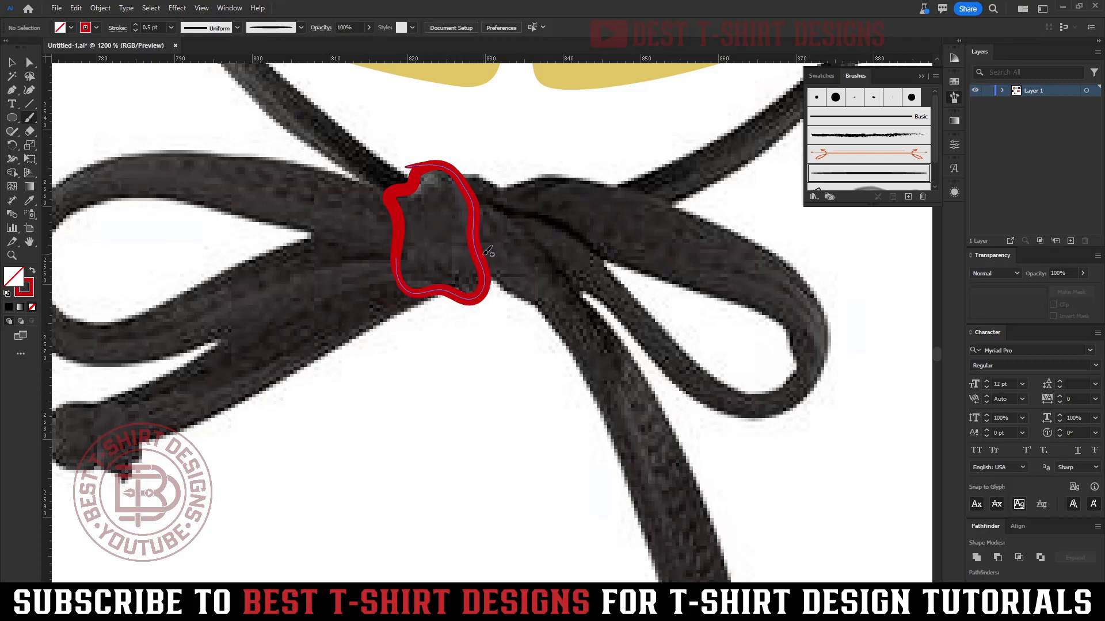
- Outline the long hanging cord with brush strokes down its left edge, around the knotted end, and along its right edge
{"action": "scroll", "coordinate": [490, 253], "scroll_direction": "down", "scroll_amount": 1}
{"action": "mouse_move", "coordinate": [490, 271]}
{"action": "left_mouse_down"}
{"action": "mouse_move", "coordinate": [560, 356]}
{"action": "mouse_move", "coordinate": [597, 446]}
{"action": "mouse_move", "coordinate": [582, 254]}
{"action": "left_mouse_up"}
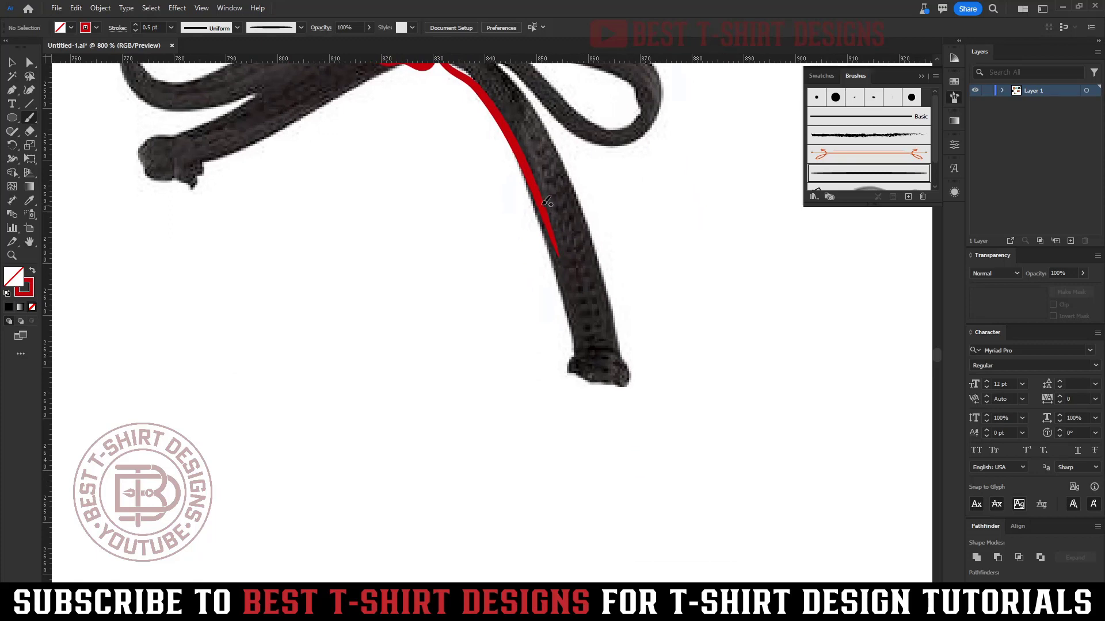
{"action": "left_click_drag", "start_coordinate": [567, 291], "coordinate": [592, 380]}
{"action": "left_click_drag", "start_coordinate": [611, 283], "coordinate": [565, 187]}
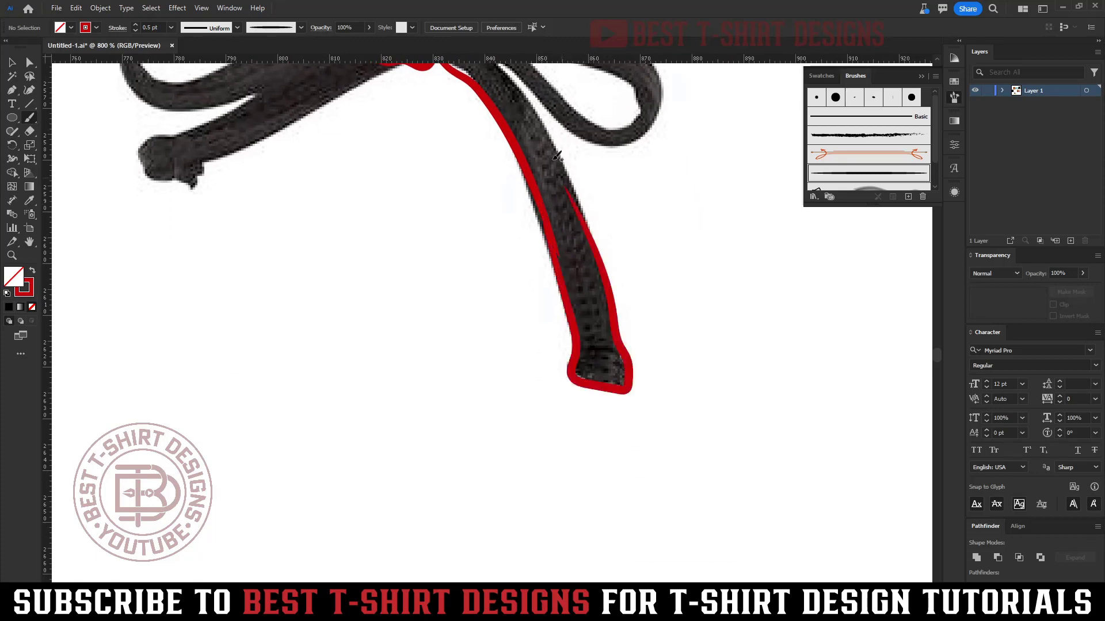
{"action": "scroll", "coordinate": [549, 152], "scroll_direction": "up", "scroll_amount": 5}
{"action": "left_click_drag", "start_coordinate": [502, 162], "coordinate": [542, 215]}
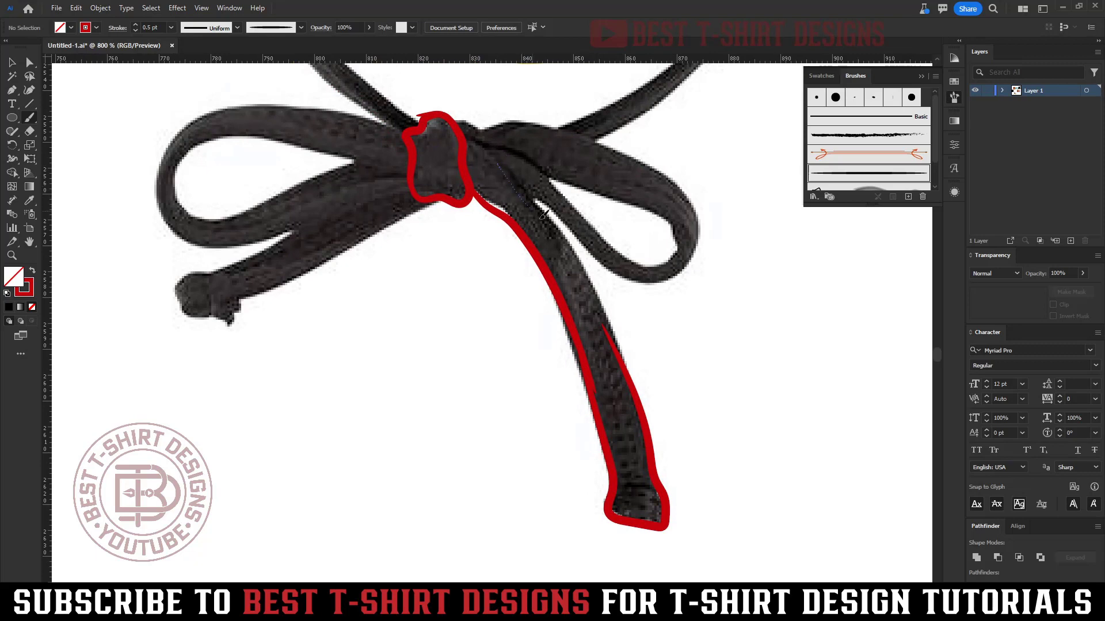
{"action": "left_click_drag", "start_coordinate": [660, 442], "coordinate": [668, 506]}
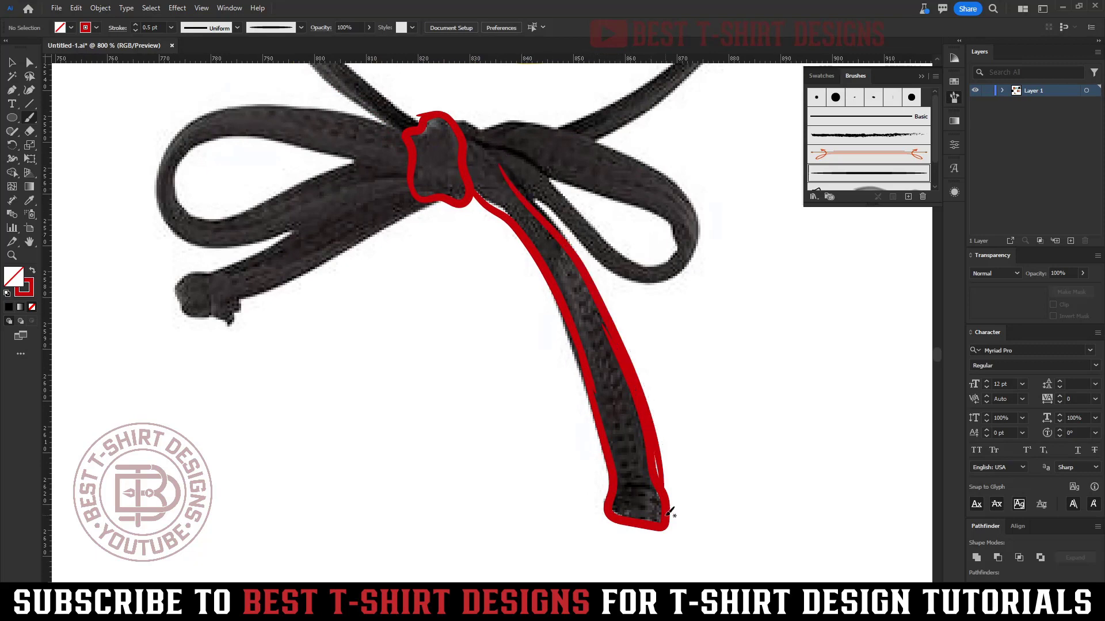
- Shift the stroke on the hanging cord's right edge slightly up and inward, and deselect it
{"action": "key", "text": "v"}
{"action": "left_click_drag", "start_coordinate": [637, 381], "coordinate": [631, 365]}
{"action": "left_click", "coordinate": [730, 395]}
- Paint the lower outer edge and the inner edge of the bow's right loop with the art brush
{"action": "scroll", "coordinate": [730, 399], "scroll_direction": "up", "scroll_amount": 3}
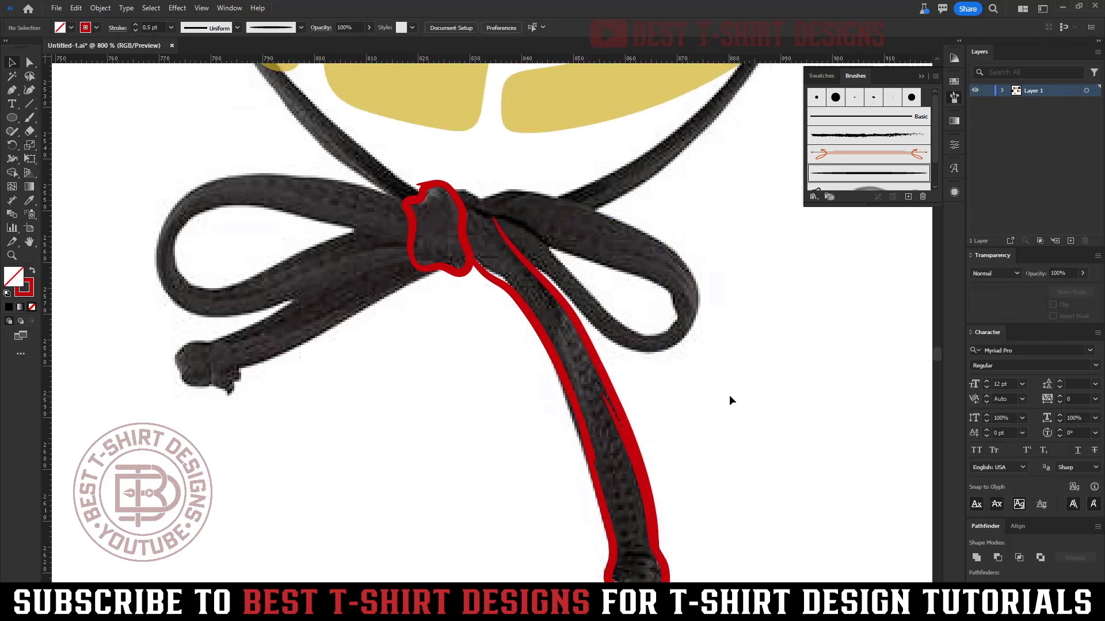
{"action": "key", "text": "b"}
{"action": "scroll", "coordinate": [569, 228], "scroll_direction": "up", "scroll_amount": 1}
{"action": "left_click_drag", "start_coordinate": [503, 281], "coordinate": [558, 308]}
{"action": "mouse_move", "coordinate": [616, 377]}
{"action": "left_mouse_down"}
{"action": "mouse_move", "coordinate": [663, 413]}
{"action": "mouse_move", "coordinate": [728, 411]}
{"action": "left_mouse_up"}
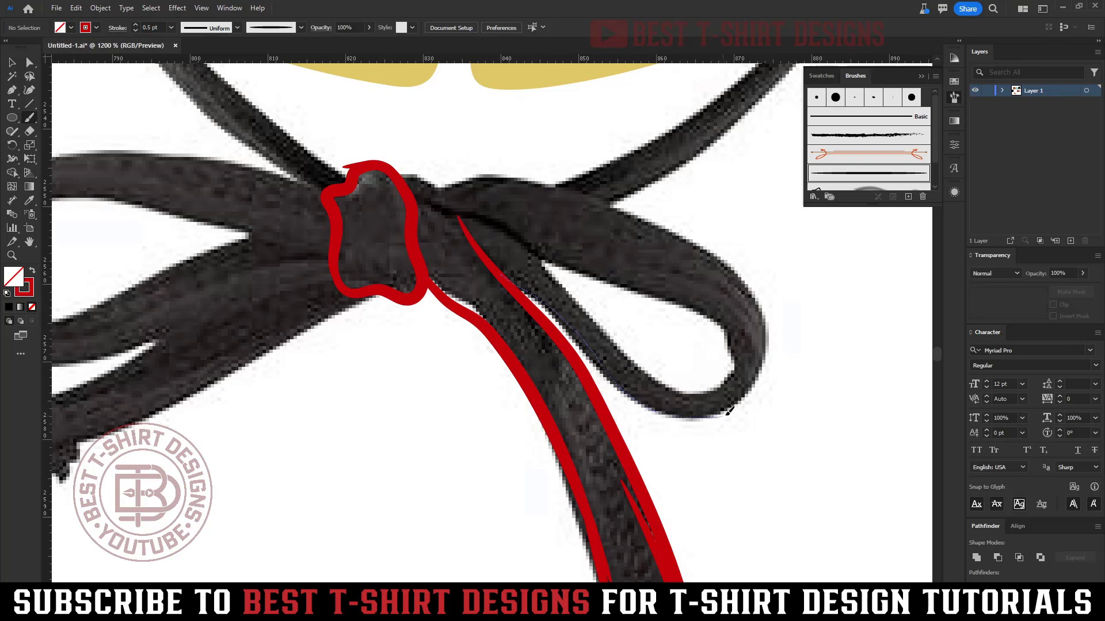
{"action": "mouse_move", "coordinate": [753, 288]}
{"action": "left_mouse_down"}
{"action": "mouse_move", "coordinate": [700, 301]}
{"action": "mouse_move", "coordinate": [724, 318]}
{"action": "mouse_move", "coordinate": [723, 384]}
{"action": "left_mouse_up"}
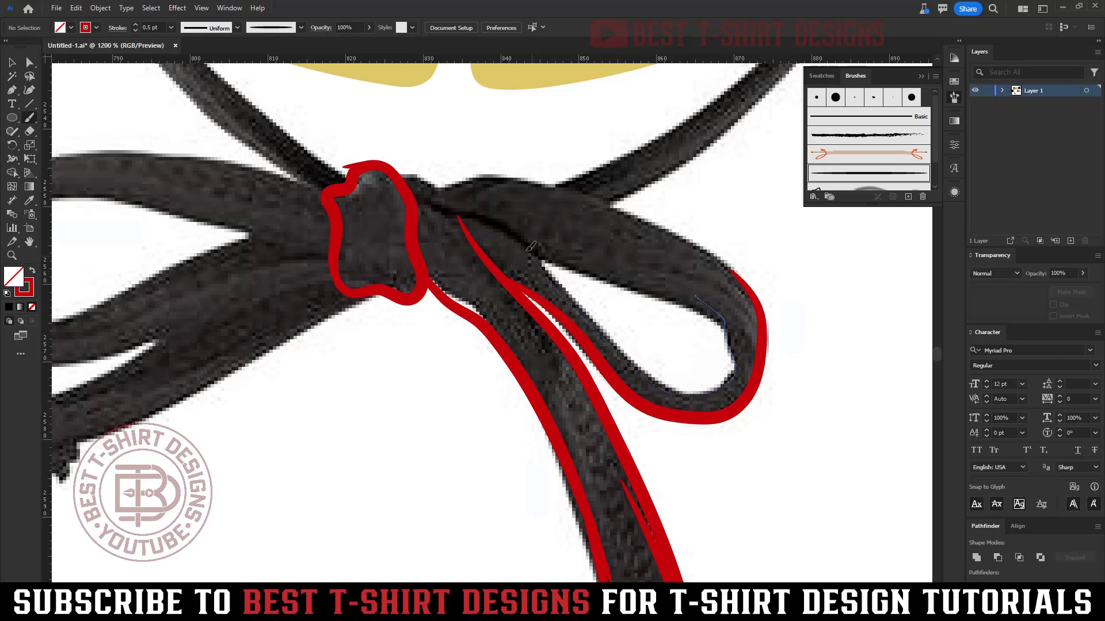
{"action": "left_click_drag", "start_coordinate": [530, 247], "coordinate": [498, 227]}
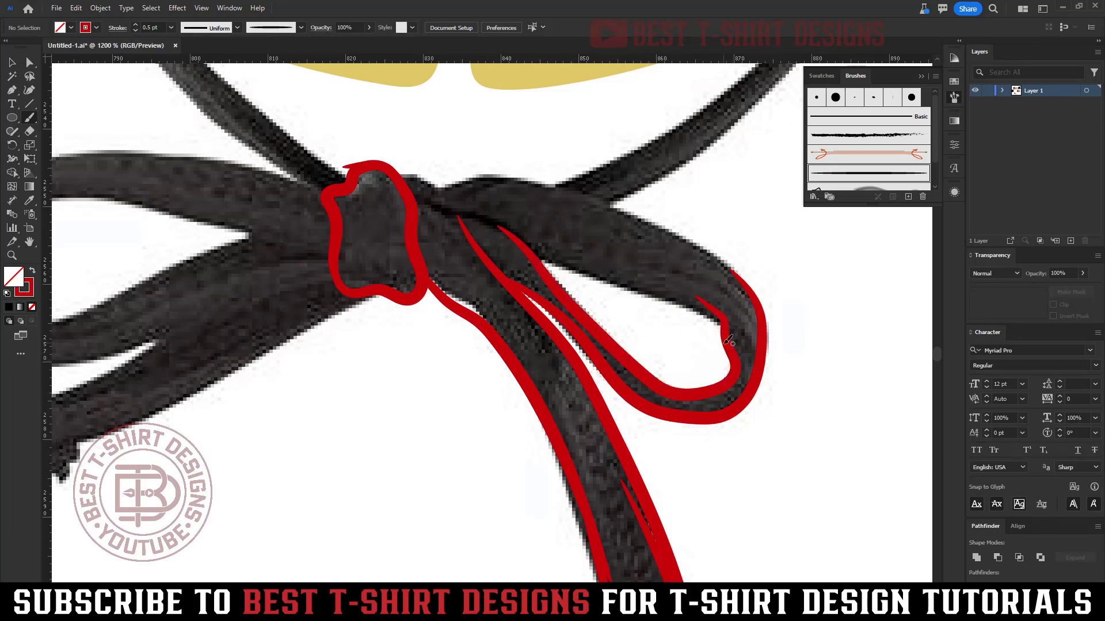
- Paint the upper inner and upper outer edges of the right loop back to the bow's knot
{"action": "left_click_drag", "start_coordinate": [727, 339], "coordinate": [673, 299]}
{"action": "left_click_drag", "start_coordinate": [533, 253], "coordinate": [530, 255]}
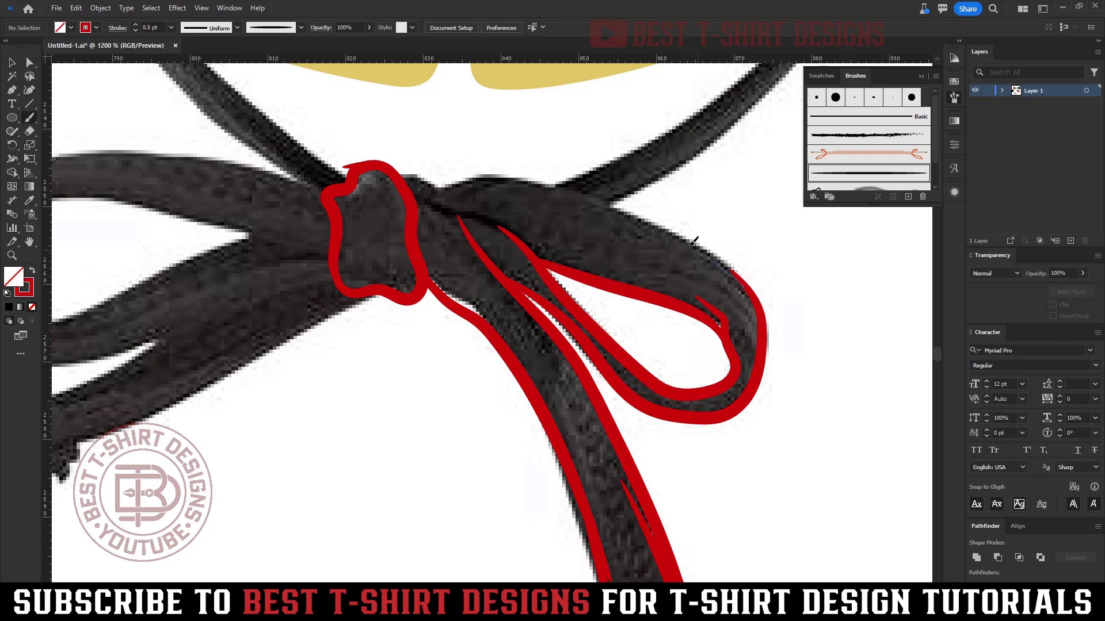
{"action": "mouse_move", "coordinate": [586, 191]}
{"action": "left_mouse_down"}
{"action": "mouse_move", "coordinate": [488, 172]}
{"action": "mouse_move", "coordinate": [410, 199]}
{"action": "mouse_move", "coordinate": [546, 262]}
{"action": "left_mouse_up"}
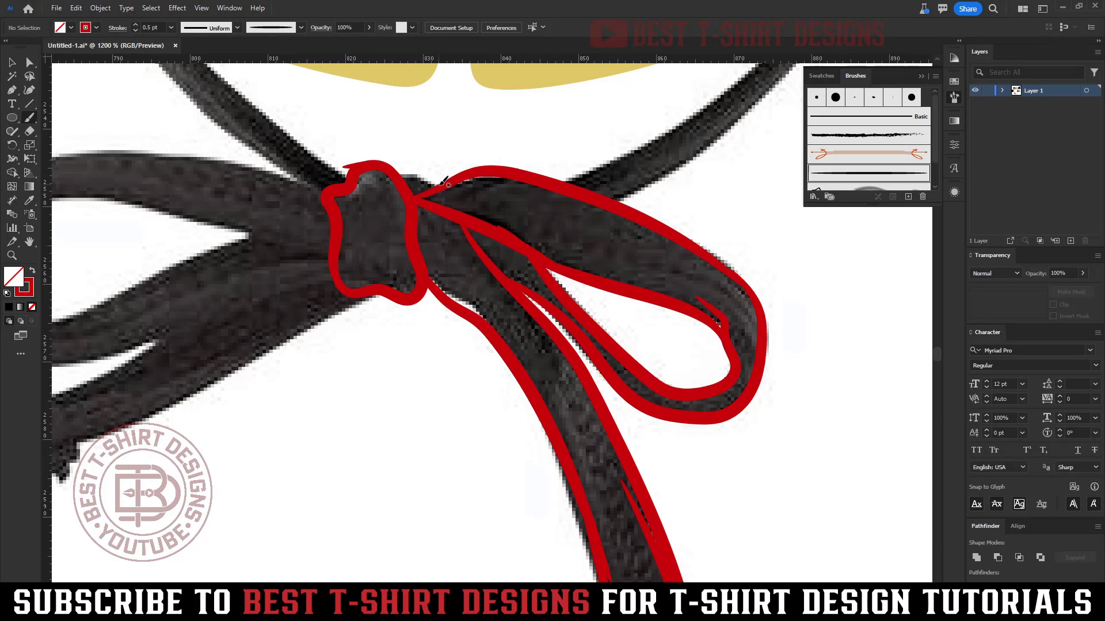
- Paint the lower edge of the bow's short left tail and outline both parts of its knotted end
{"action": "left_click_drag", "start_coordinate": [365, 333], "coordinate": [641, 294]}
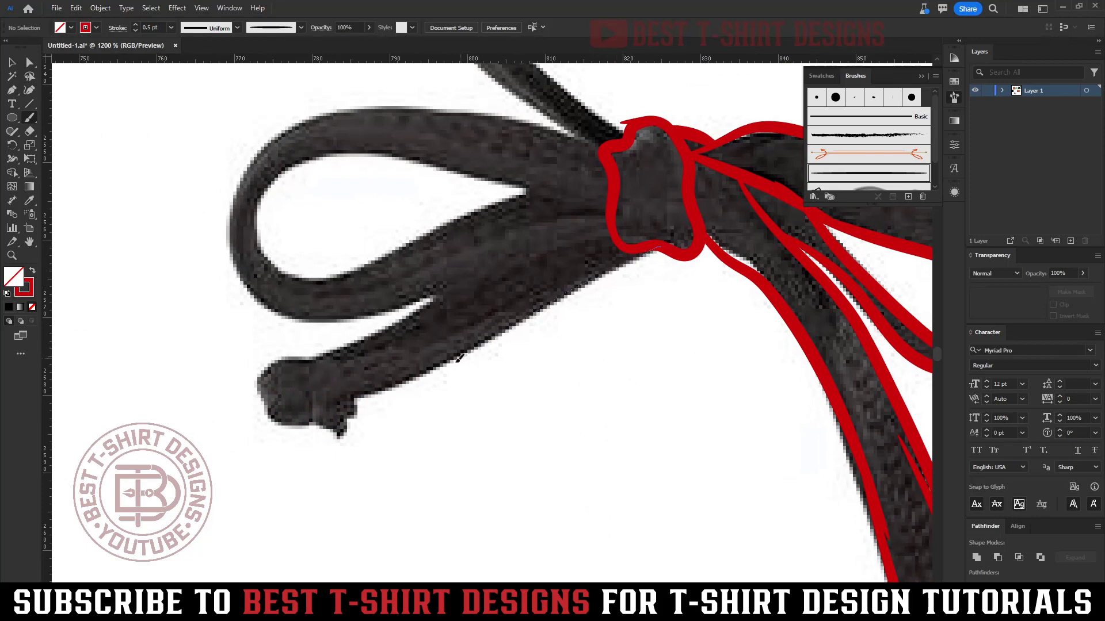
{"action": "left_click_drag", "start_coordinate": [458, 358], "coordinate": [335, 396]}
{"action": "mouse_move", "coordinate": [347, 397]}
{"action": "left_mouse_down"}
{"action": "mouse_move", "coordinate": [350, 377]}
{"action": "mouse_move", "coordinate": [321, 357]}
{"action": "mouse_move", "coordinate": [315, 402]}
{"action": "mouse_move", "coordinate": [347, 438]}
{"action": "mouse_move", "coordinate": [354, 403]}
{"action": "left_mouse_up"}
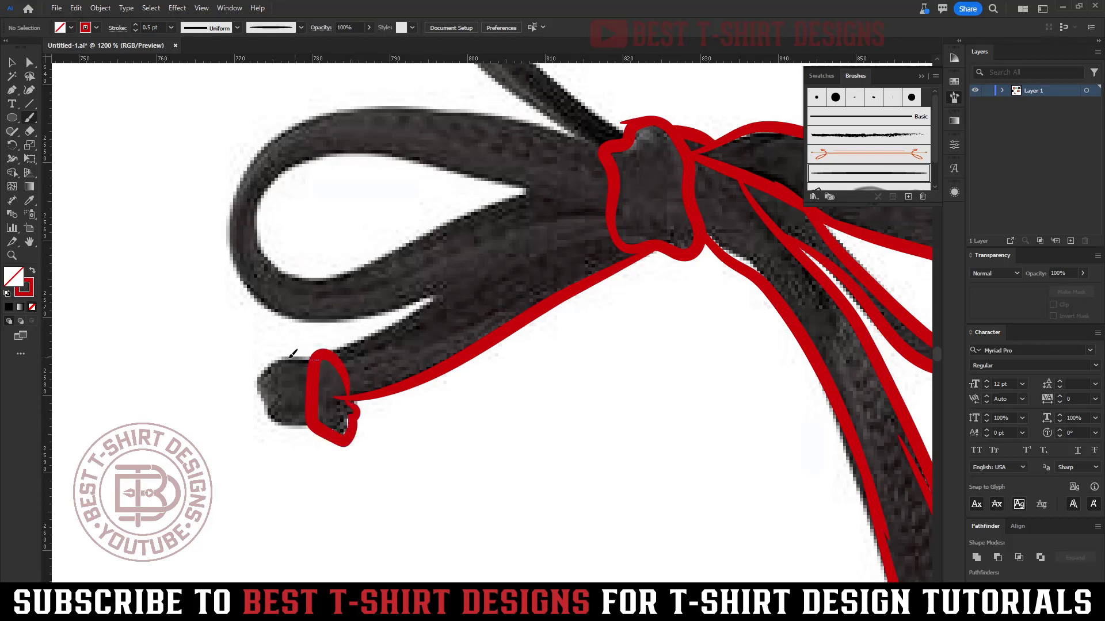
{"action": "mouse_move", "coordinate": [260, 387]}
{"action": "left_mouse_down"}
{"action": "mouse_move", "coordinate": [287, 427]}
{"action": "mouse_move", "coordinate": [329, 426]}
{"action": "left_mouse_up"}
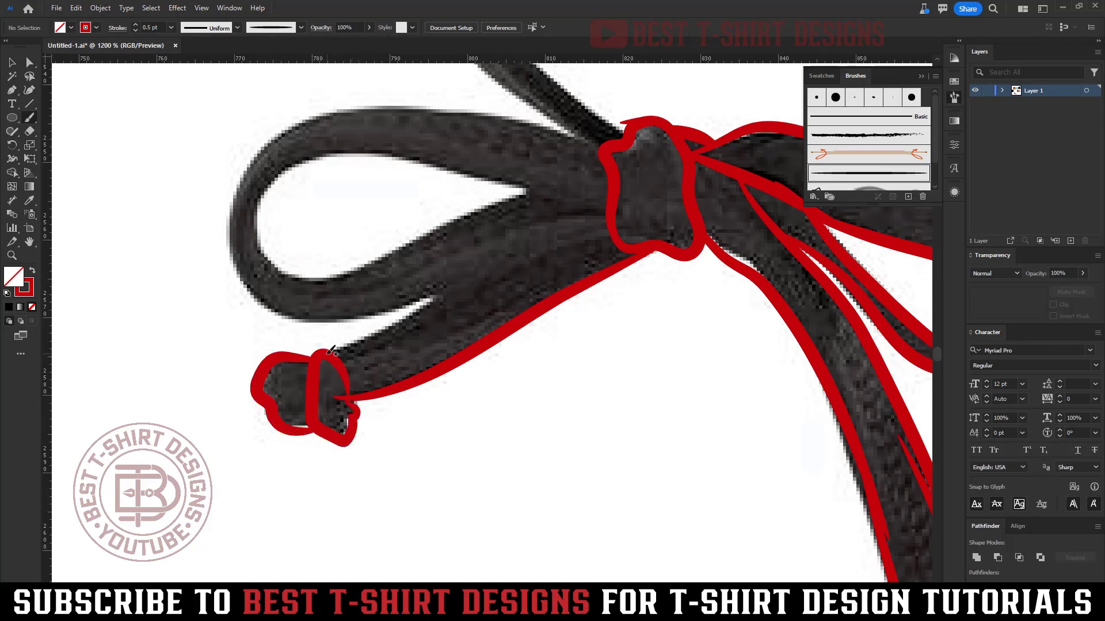
- Paint both edges of the right chin strap up the cap's side, extending the outer edge along the dark trim
{"action": "left_click_drag", "start_coordinate": [462, 293], "coordinate": [615, 230]}
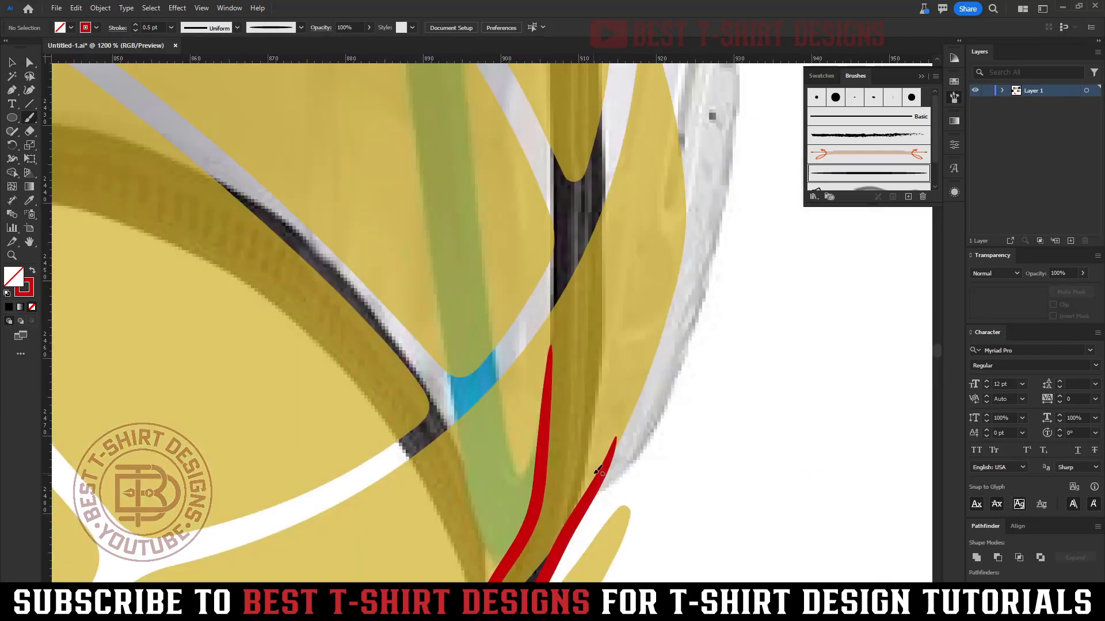
{"action": "scroll", "coordinate": [585, 387], "scroll_direction": "down", "scroll_amount": 3}
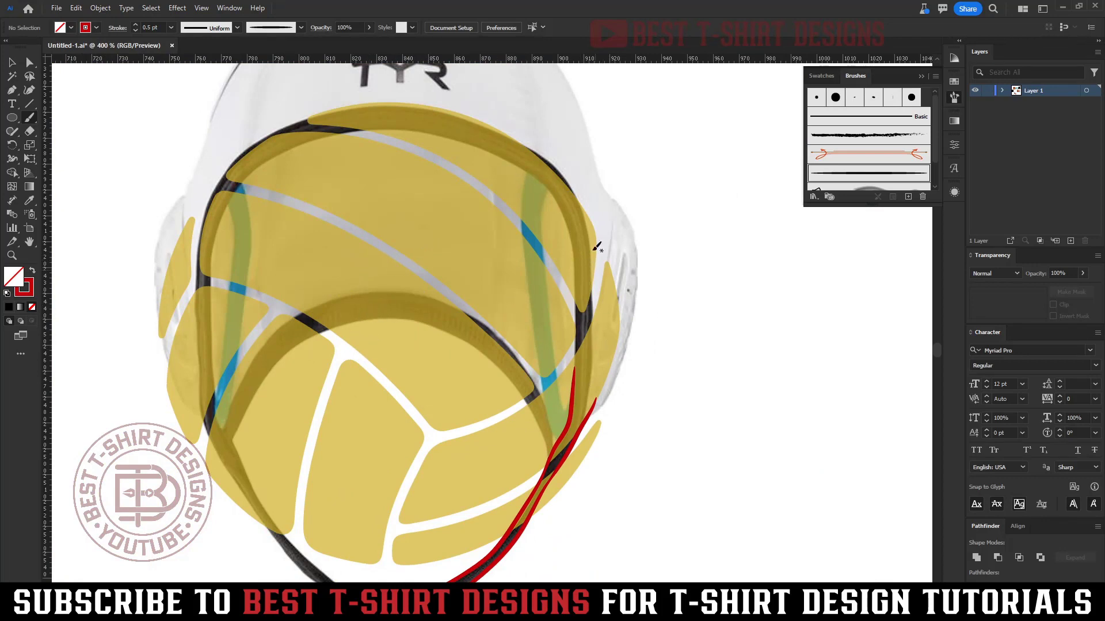
{"action": "scroll", "coordinate": [598, 397], "scroll_direction": "up", "scroll_amount": 2}
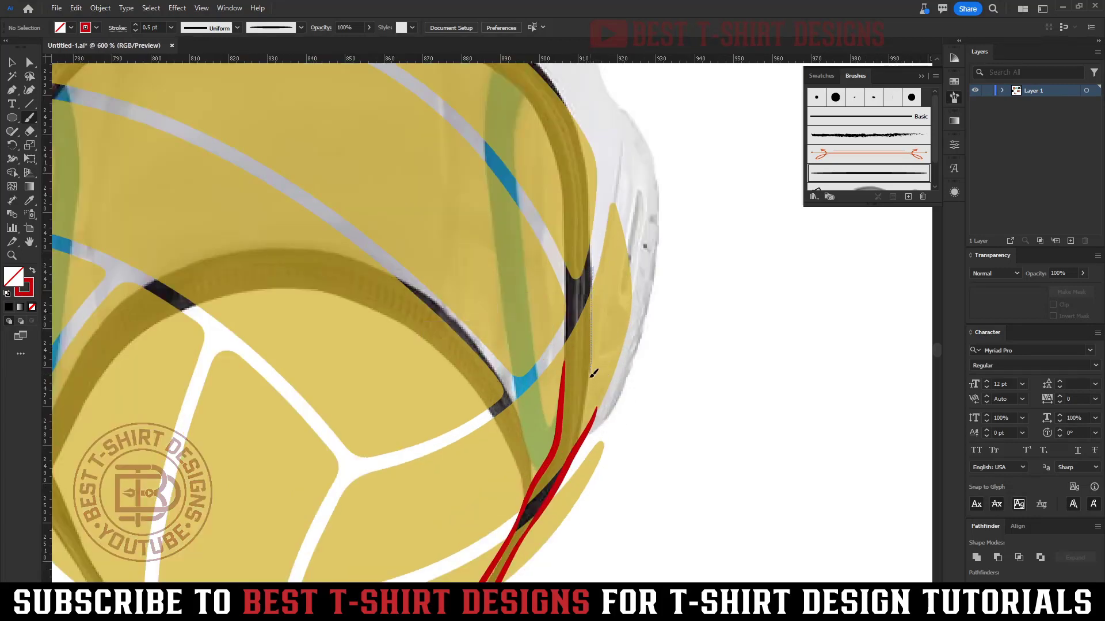
{"action": "left_click_drag", "start_coordinate": [593, 373], "coordinate": [563, 479]}
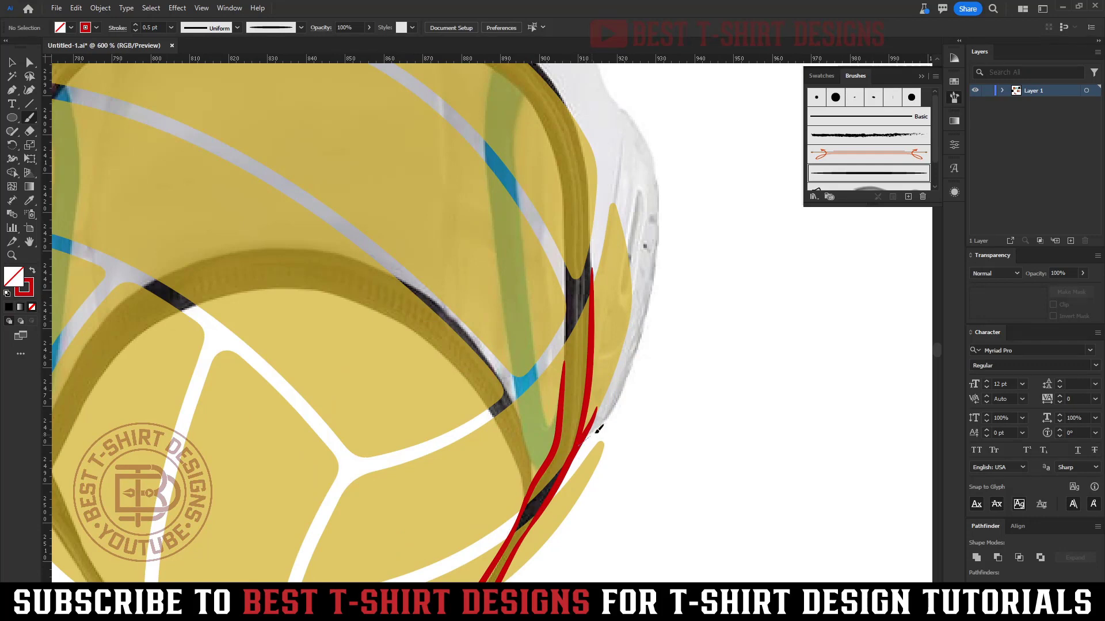
- Trace the outer edge of the right ear guard and continue the outline up the cap's right side
{"action": "mouse_move", "coordinate": [632, 383]}
{"action": "left_mouse_down"}
{"action": "mouse_move", "coordinate": [661, 263]}
{"action": "mouse_move", "coordinate": [615, 205]}
{"action": "mouse_move", "coordinate": [649, 353]}
{"action": "left_mouse_up"}
{"action": "scroll", "coordinate": [663, 281], "scroll_direction": "up", "scroll_amount": 2}
{"action": "left_click_drag", "start_coordinate": [645, 444], "coordinate": [639, 494]}
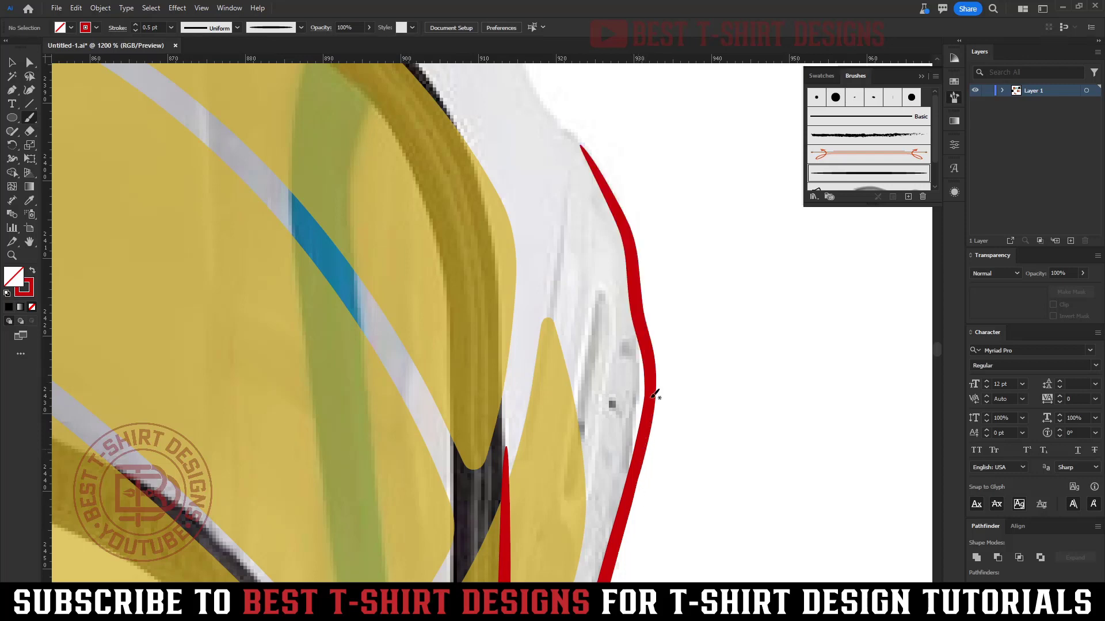
{"action": "left_click_drag", "start_coordinate": [678, 324], "coordinate": [720, 518]}
{"action": "left_click_drag", "start_coordinate": [640, 375], "coordinate": [610, 329]}
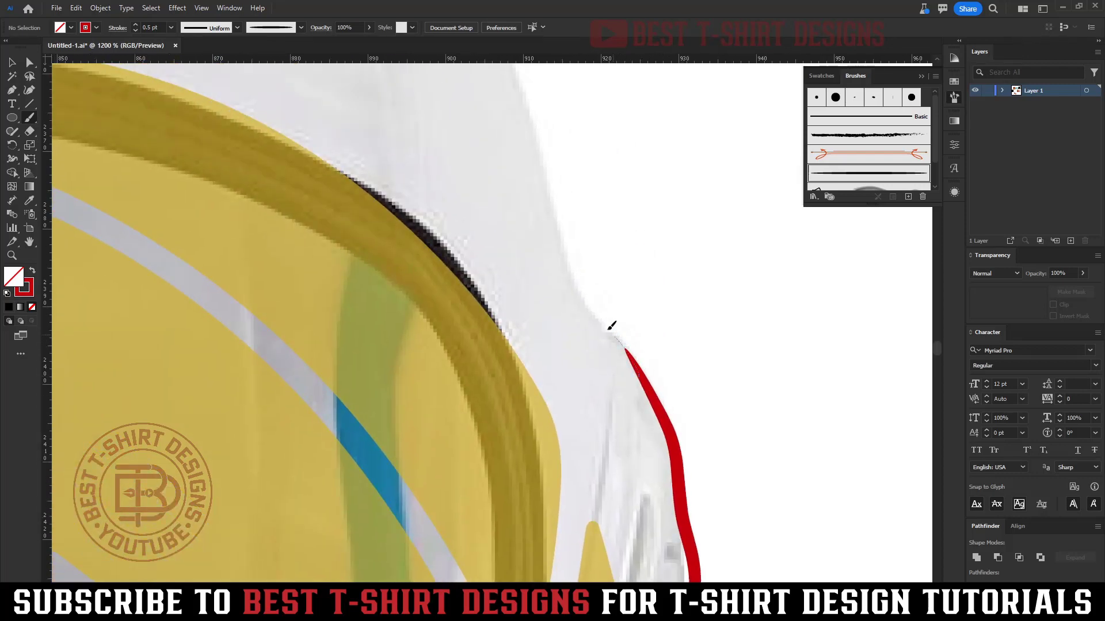
{"action": "left_click_drag", "start_coordinate": [551, 214], "coordinate": [523, 115]}
- Extend the outer and inner outlines of the dark trim upward along the right side of the cap's opening
{"action": "scroll", "coordinate": [599, 209], "scroll_direction": "down", "scroll_amount": 5}
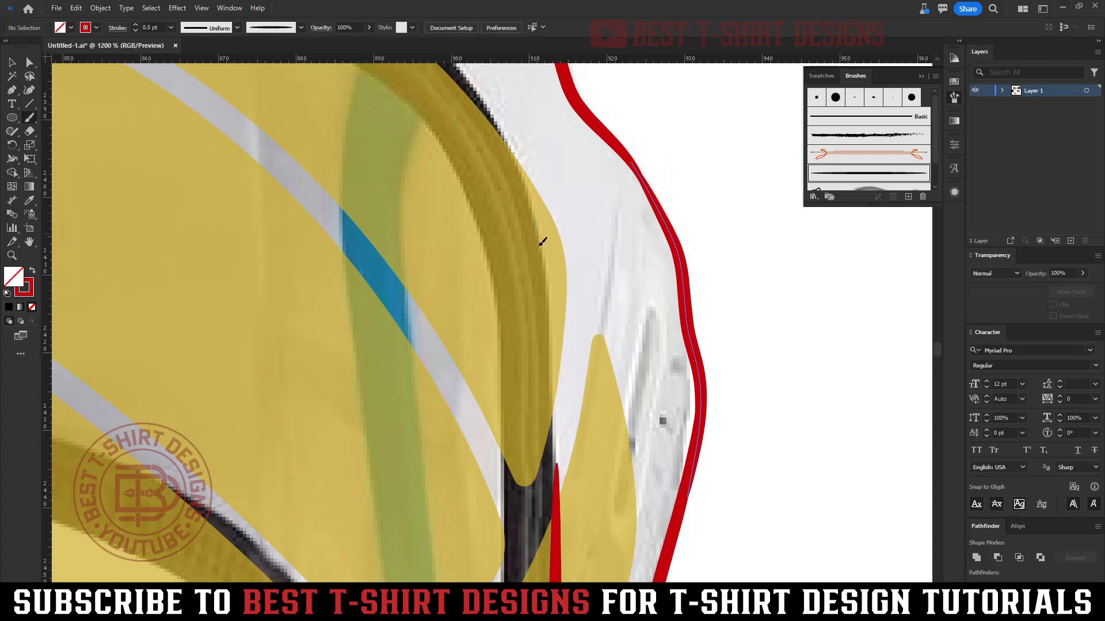
{"action": "left_click_drag", "start_coordinate": [557, 440], "coordinate": [559, 475]}
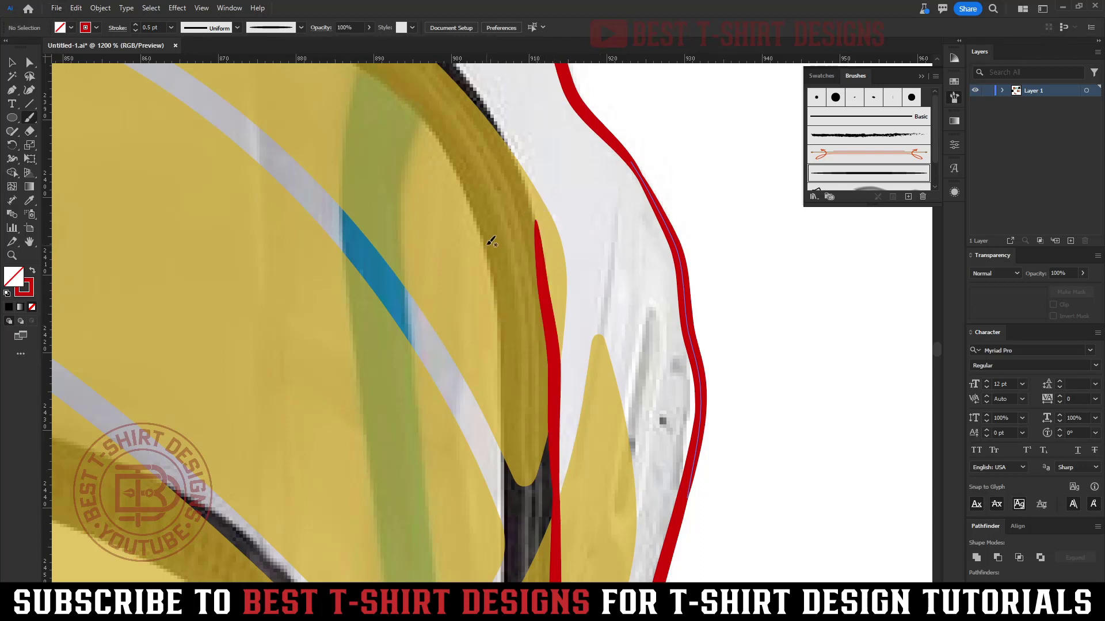
{"action": "left_click_drag", "start_coordinate": [507, 418], "coordinate": [554, 82]}
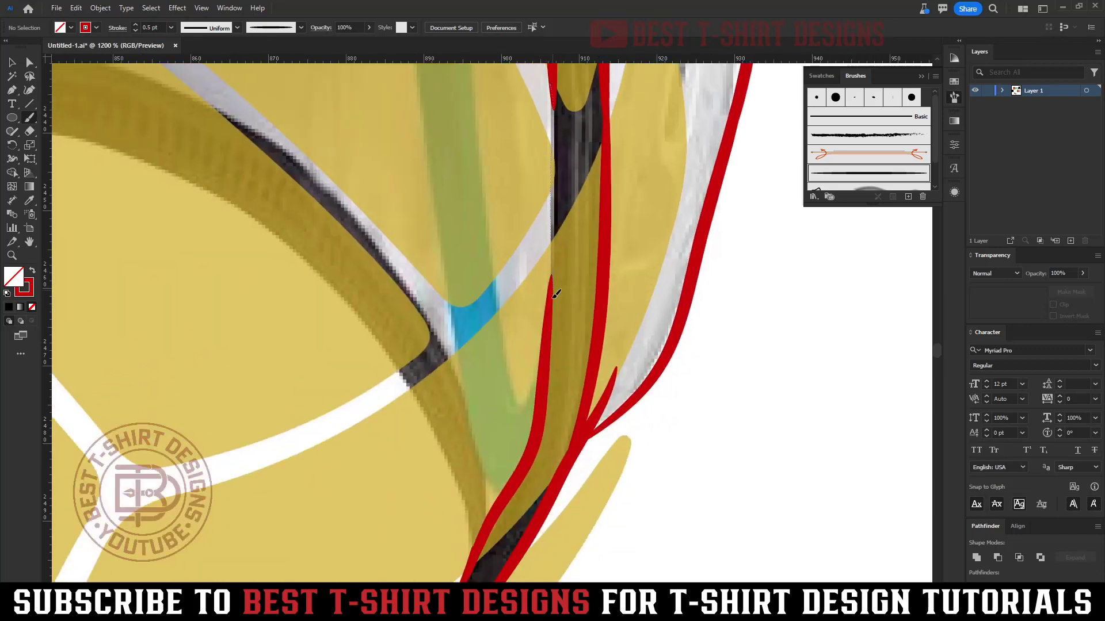
{"action": "left_click_drag", "start_coordinate": [553, 298], "coordinate": [549, 342]}
{"action": "left_click_drag", "start_coordinate": [572, 89], "coordinate": [547, 545]}
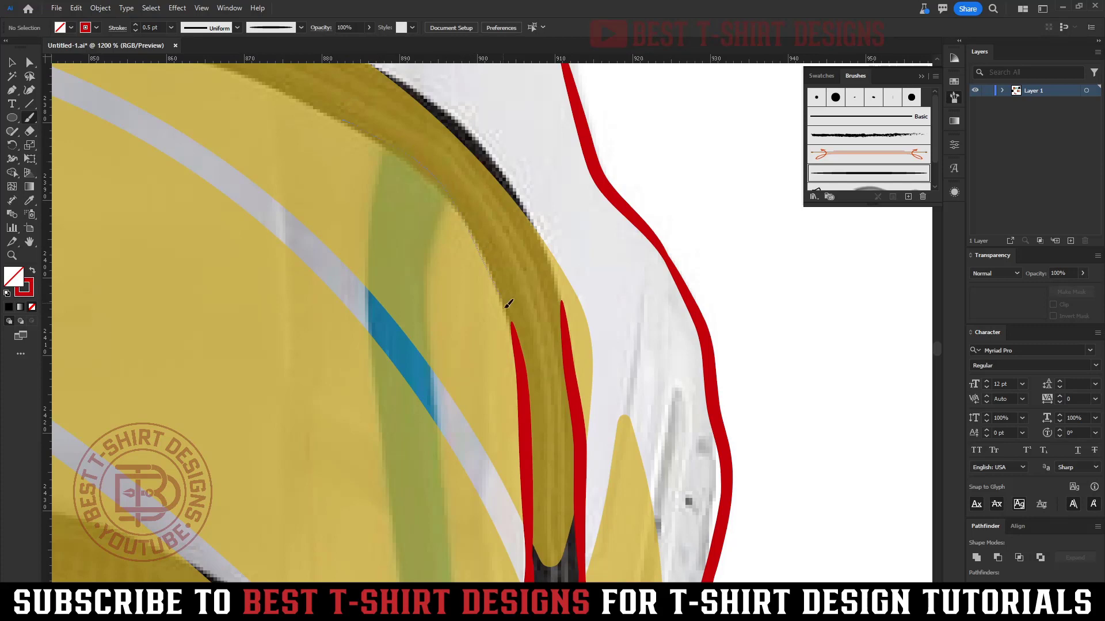
- Continue both edges of the dark trim around the opening's upper-right curve and across the top beneath the TYR logo
{"action": "left_click_drag", "start_coordinate": [509, 303], "coordinate": [519, 337]}
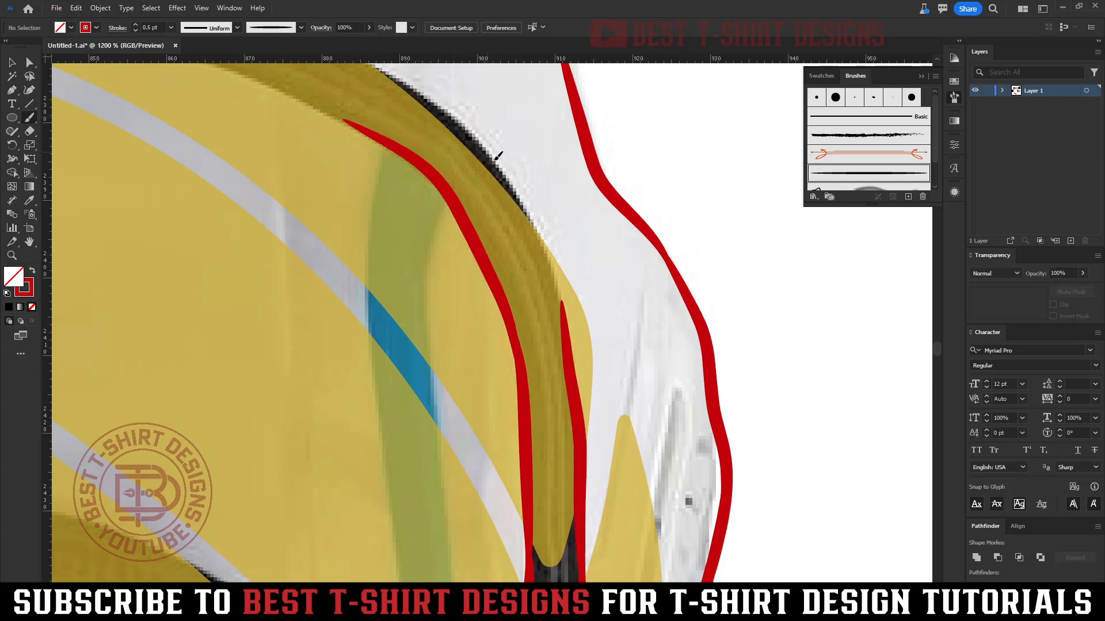
{"action": "left_click_drag", "start_coordinate": [564, 315], "coordinate": [577, 445]}
{"action": "left_click_drag", "start_coordinate": [485, 188], "coordinate": [792, 417]}
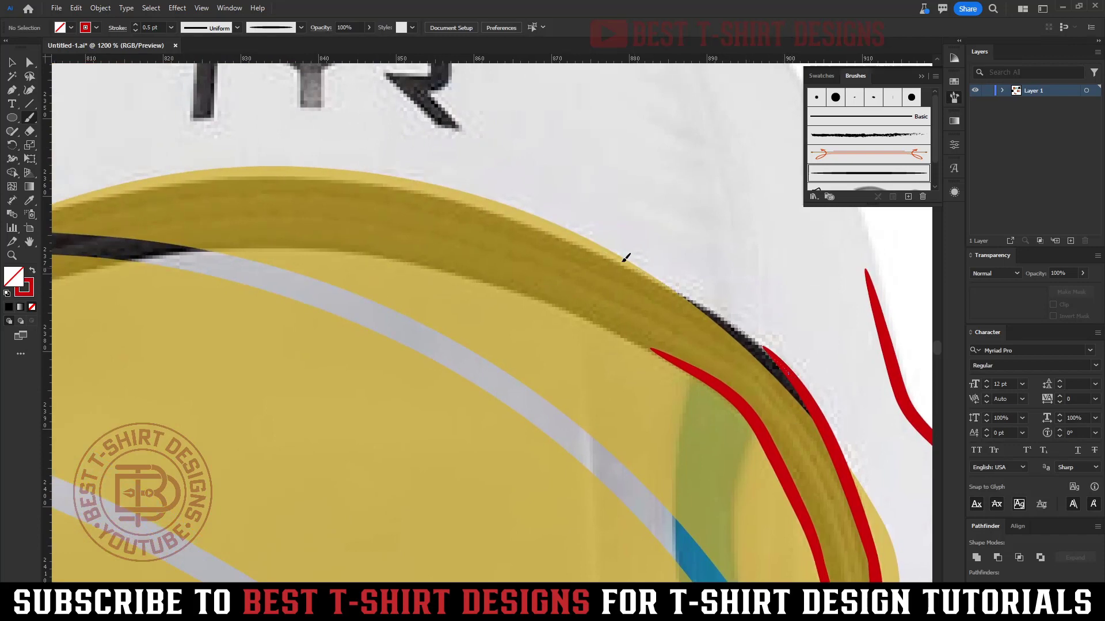
{"action": "left_click_drag", "start_coordinate": [238, 168], "coordinate": [212, 173]}
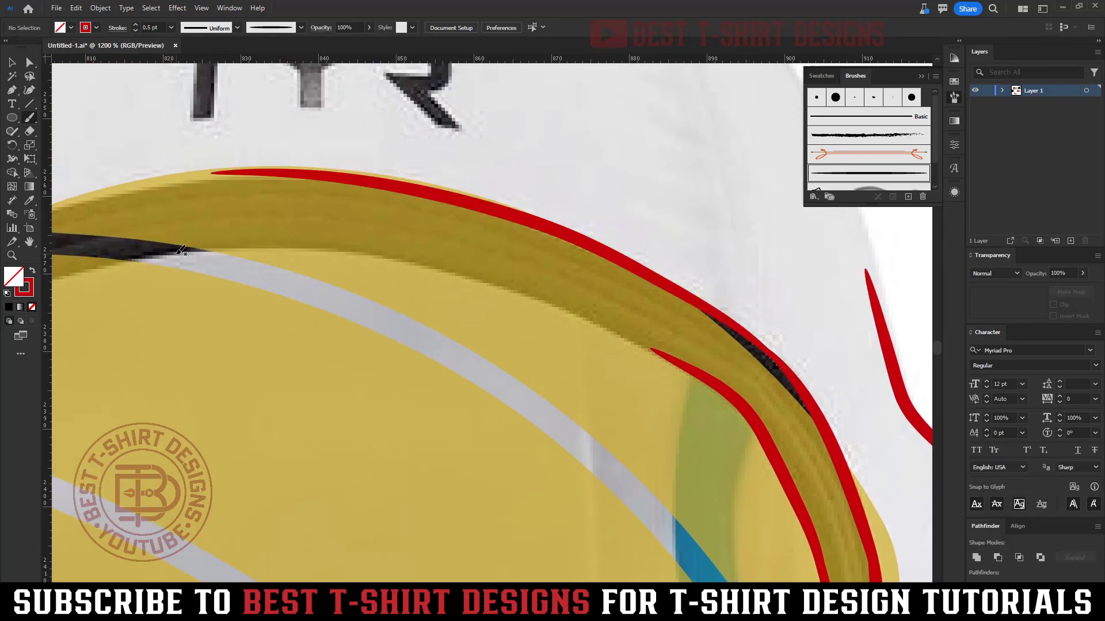
{"action": "mouse_move", "coordinate": [484, 282]}
{"action": "left_mouse_down"}
{"action": "mouse_move", "coordinate": [627, 334]}
{"action": "mouse_move", "coordinate": [735, 412]}
{"action": "left_mouse_up"}
- Continue the inner and outer outlines of the dark trim across the top and around the opening's upper-left curve
{"action": "left_click_drag", "start_coordinate": [268, 274], "coordinate": [598, 271]}
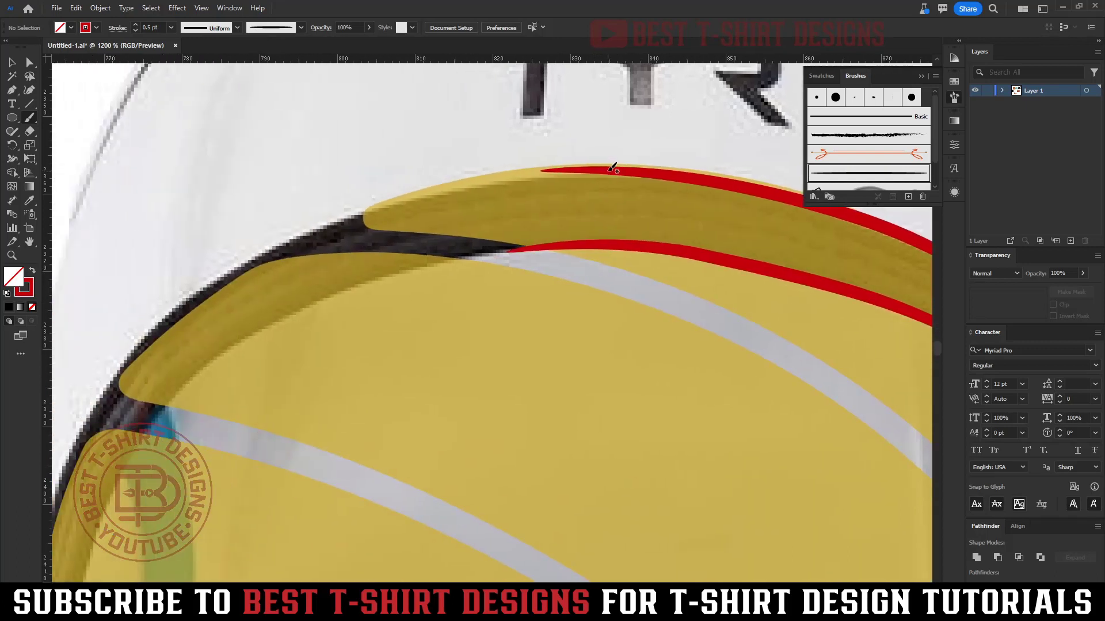
{"action": "mouse_move", "coordinate": [612, 167]}
{"action": "left_mouse_down"}
{"action": "mouse_move", "coordinate": [533, 171]}
{"action": "mouse_move", "coordinate": [374, 196]}
{"action": "left_mouse_up"}
{"action": "mouse_move", "coordinate": [232, 268]}
{"action": "left_mouse_down"}
{"action": "mouse_move", "coordinate": [170, 329]}
{"action": "mouse_move", "coordinate": [326, 298]}
{"action": "mouse_move", "coordinate": [193, 374]}
{"action": "mouse_move", "coordinate": [157, 409]}
{"action": "left_mouse_up"}
{"action": "left_click_drag", "start_coordinate": [172, 356], "coordinate": [463, 133]}
- Paint both edges of the dark trim down the left side of the cap's opening, past the ear guard
{"action": "left_click_drag", "start_coordinate": [476, 90], "coordinate": [417, 148]}
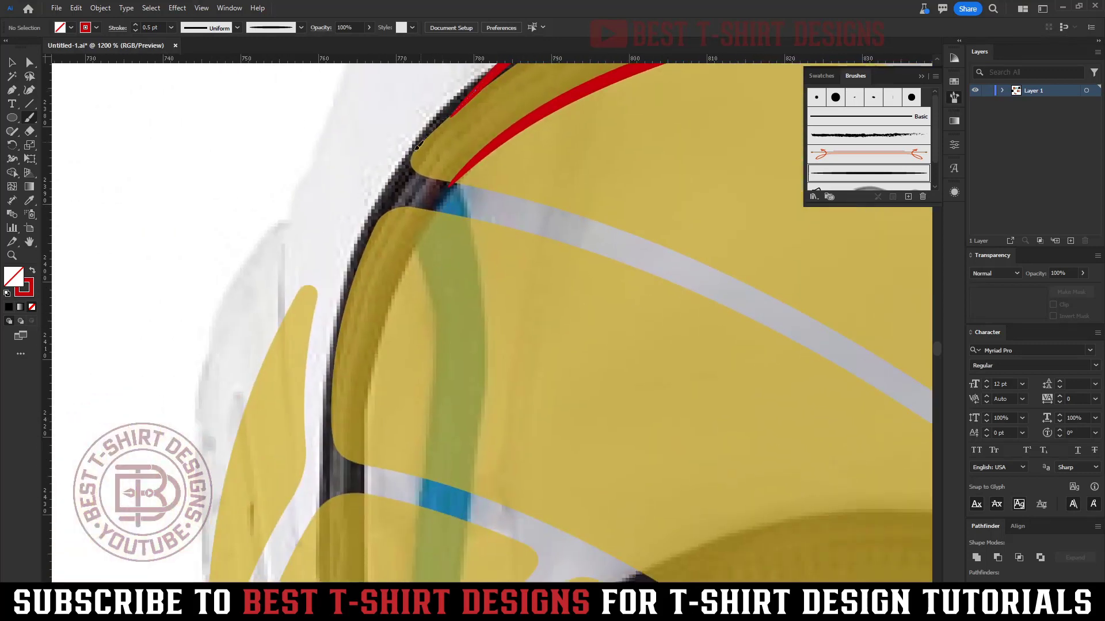
{"action": "left_click_drag", "start_coordinate": [328, 393], "coordinate": [324, 397]}
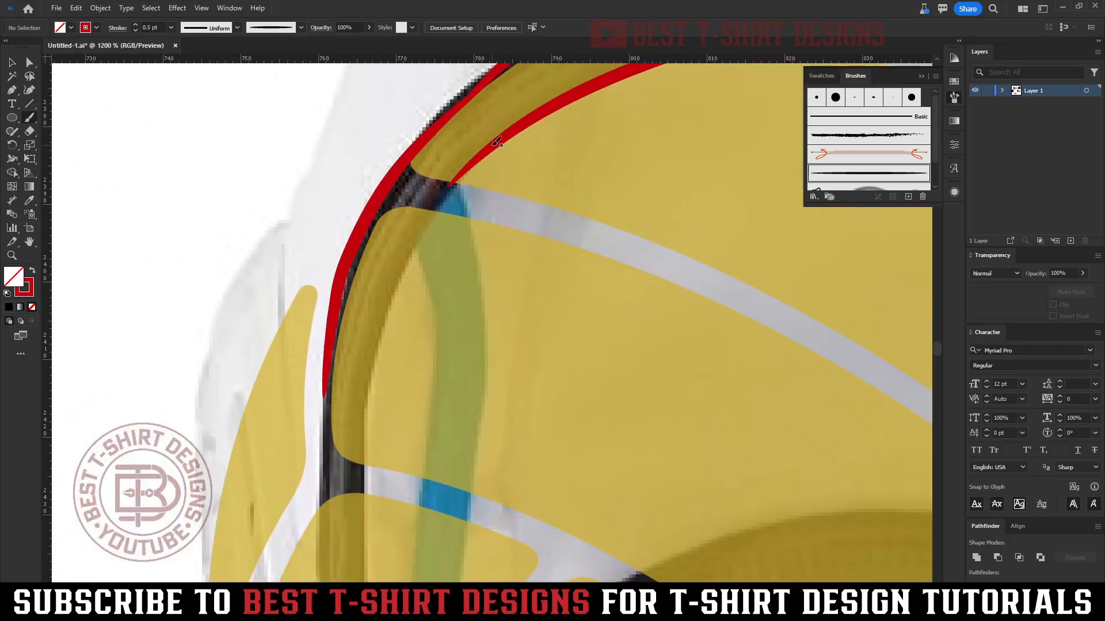
{"action": "left_click_drag", "start_coordinate": [496, 143], "coordinate": [440, 206]}
{"action": "mouse_move", "coordinate": [380, 319]}
{"action": "left_mouse_down"}
{"action": "mouse_move", "coordinate": [373, 408]}
{"action": "mouse_move", "coordinate": [431, 230]}
{"action": "mouse_move", "coordinate": [445, 127]}
{"action": "left_mouse_up"}
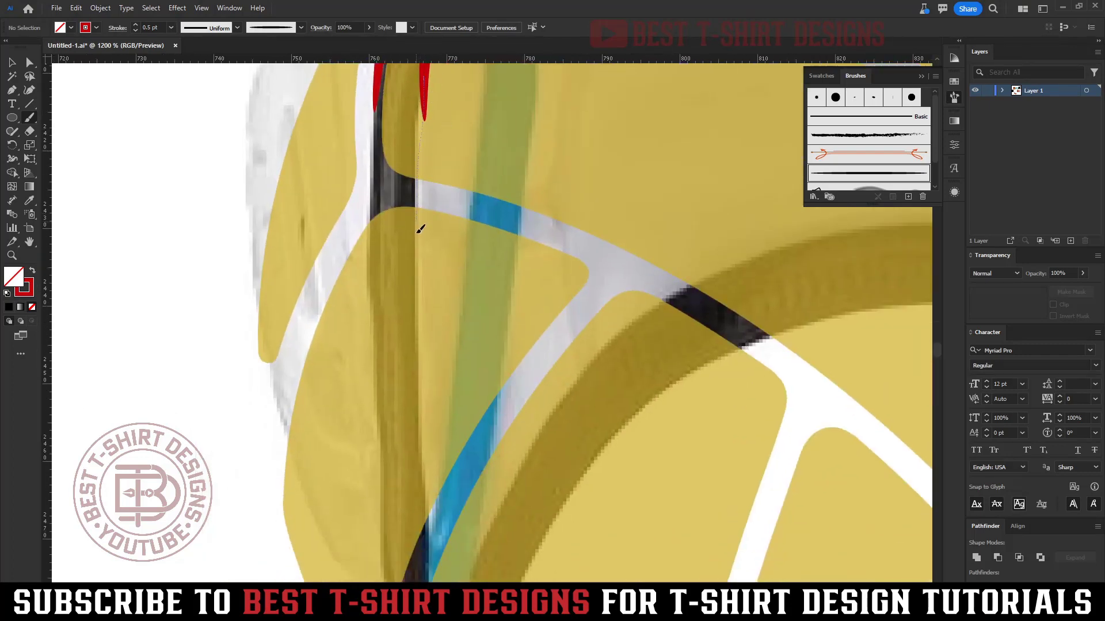
{"action": "left_click_drag", "start_coordinate": [420, 338], "coordinate": [421, 372]}
{"action": "left_click_drag", "start_coordinate": [376, 79], "coordinate": [374, 280]}
{"action": "left_click_drag", "start_coordinate": [375, 368], "coordinate": [372, 173]}
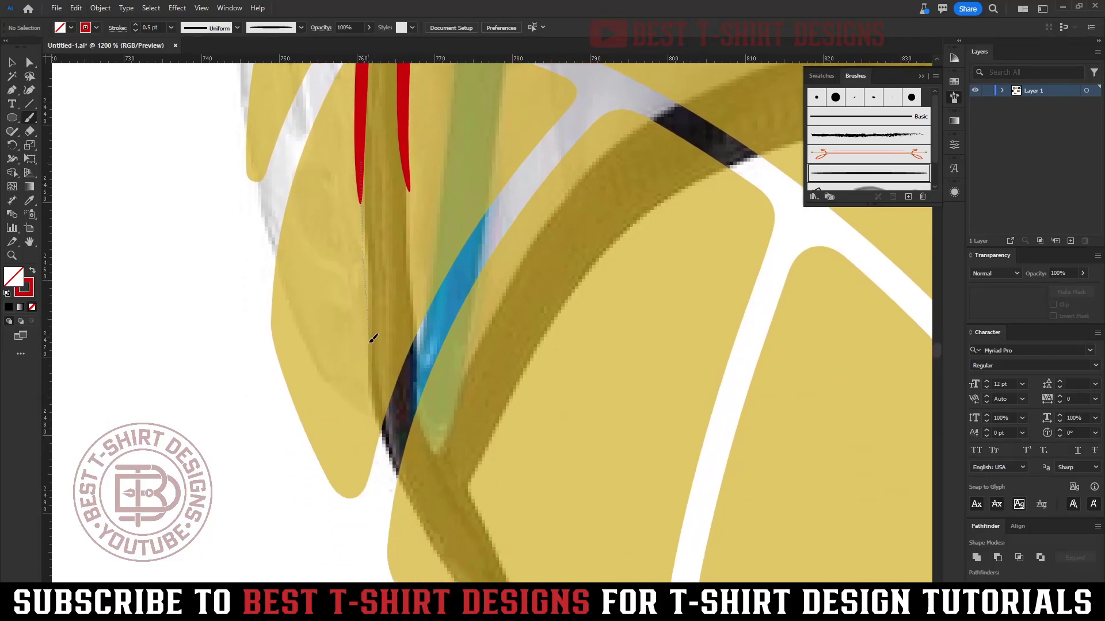
- Trace both edges of the trim's lower-left end and the left chin strap down toward the bow's knot
{"action": "left_click_drag", "start_coordinate": [382, 427], "coordinate": [383, 428]}
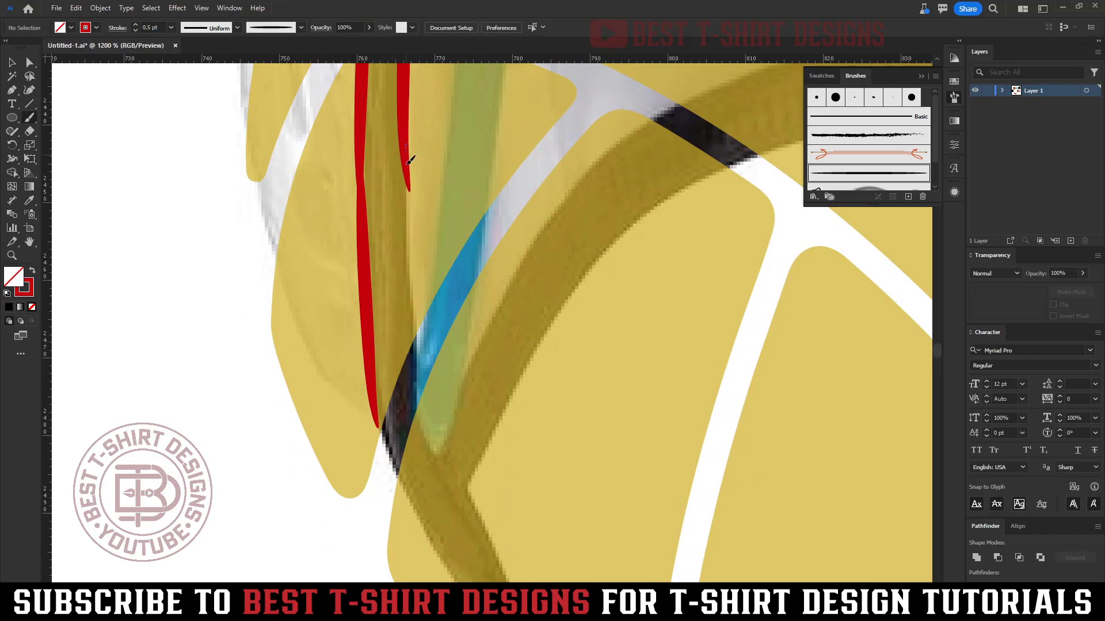
{"action": "mouse_move", "coordinate": [431, 433]}
{"action": "left_mouse_down"}
{"action": "mouse_move", "coordinate": [454, 481]}
{"action": "mouse_move", "coordinate": [321, 136]}
{"action": "left_mouse_up"}
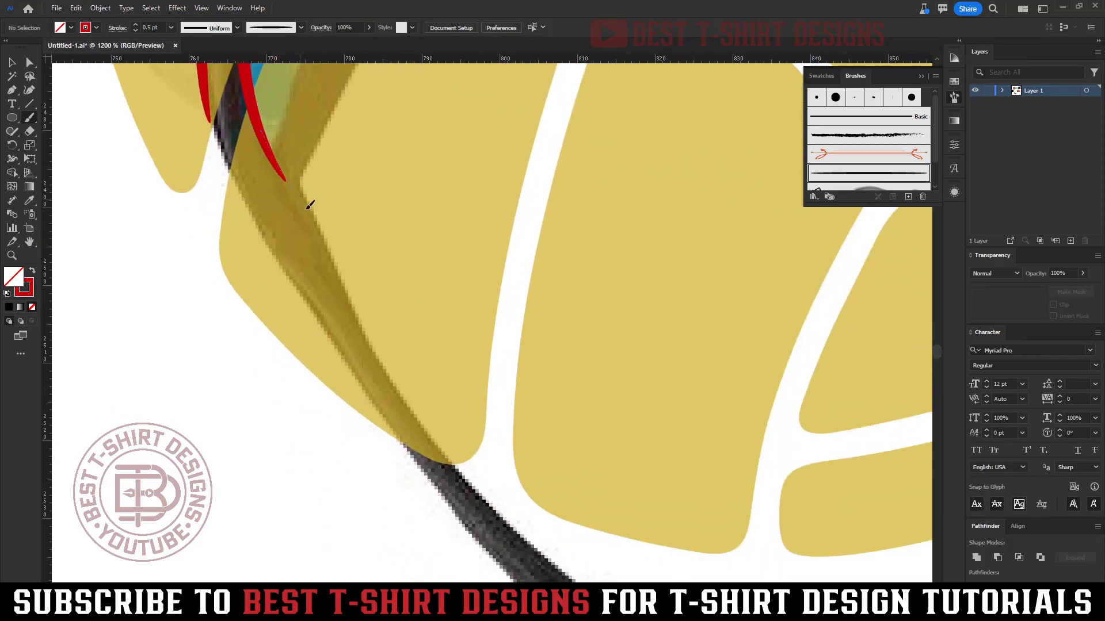
{"action": "left_click_drag", "start_coordinate": [357, 310], "coordinate": [392, 376]}
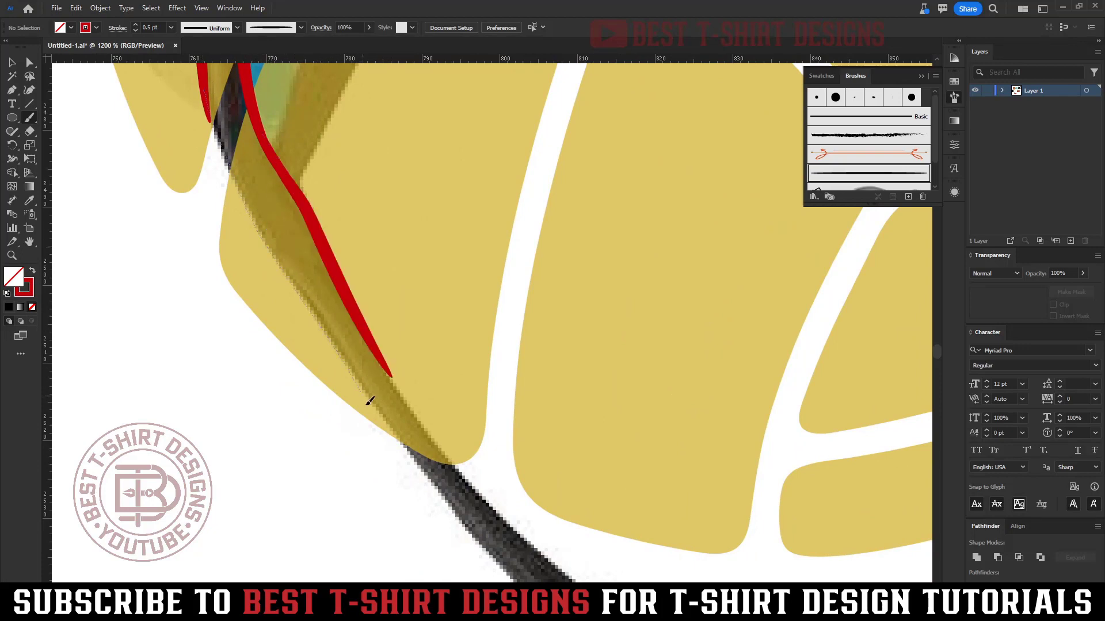
{"action": "left_click_drag", "start_coordinate": [370, 401], "coordinate": [316, 247]}
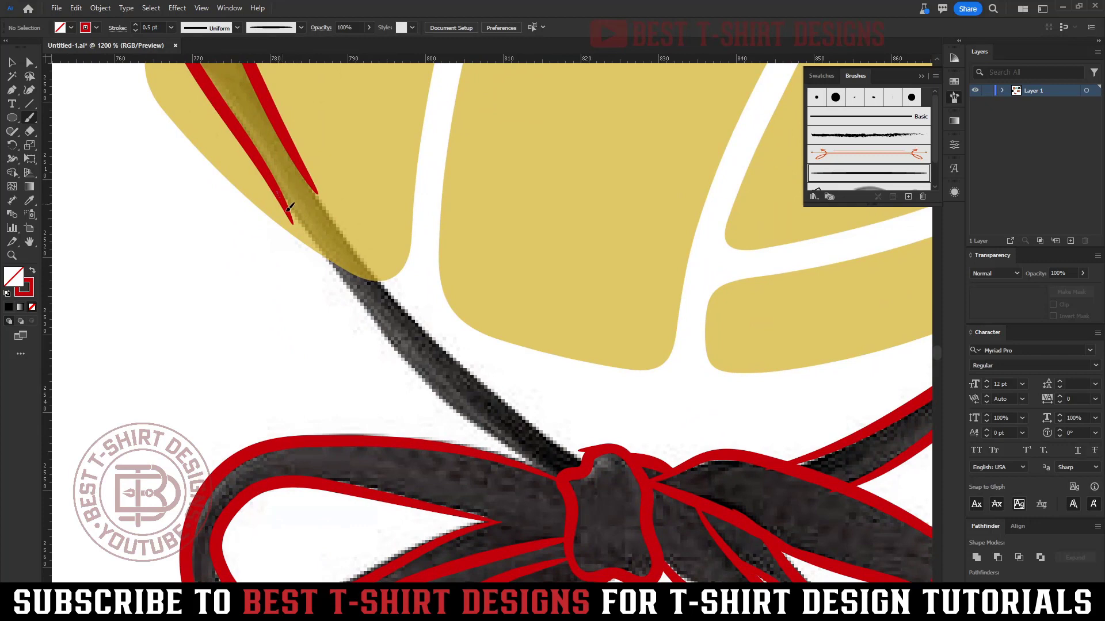
{"action": "mouse_move", "coordinate": [289, 207]}
{"action": "left_mouse_down"}
{"action": "mouse_move", "coordinate": [361, 302]}
{"action": "mouse_move", "coordinate": [473, 414]}
{"action": "left_mouse_up"}
{"action": "left_click_drag", "start_coordinate": [556, 479], "coordinate": [567, 485]}
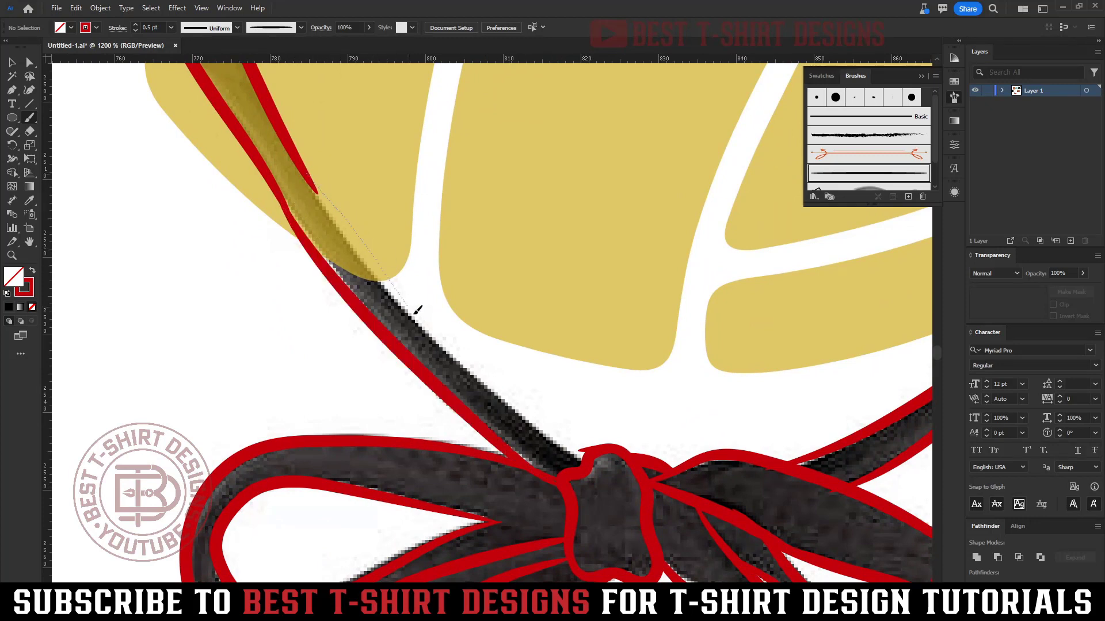
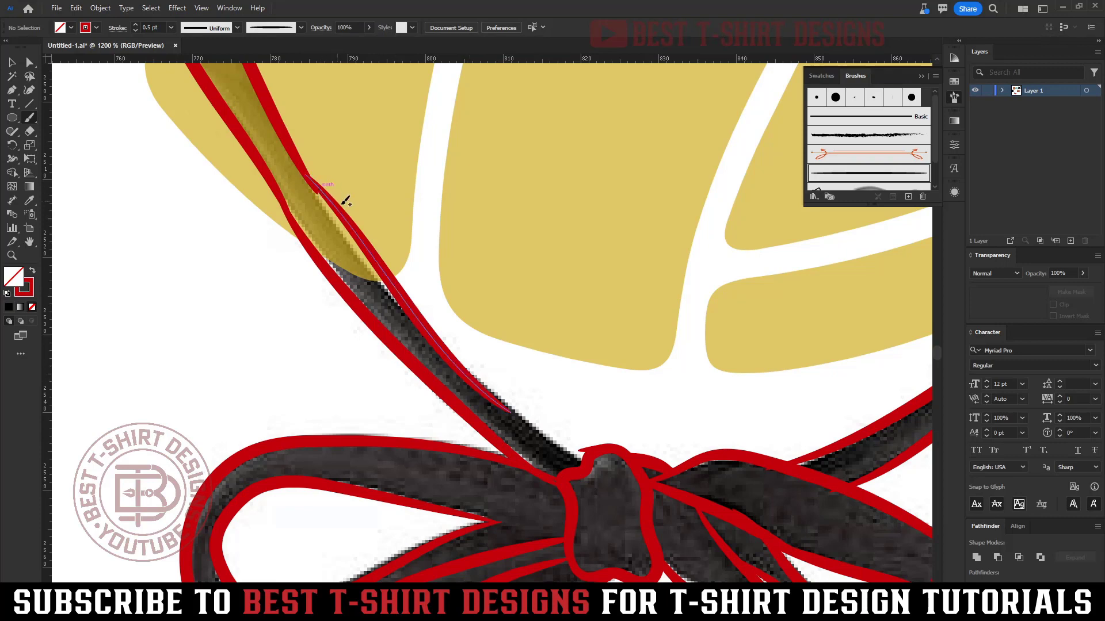
- Reshape the inner edge of the left chin strap to follow the photo and extend it down to the bow's knot
{"action": "key", "text": "a"}
{"action": "left_click", "coordinate": [358, 234]}
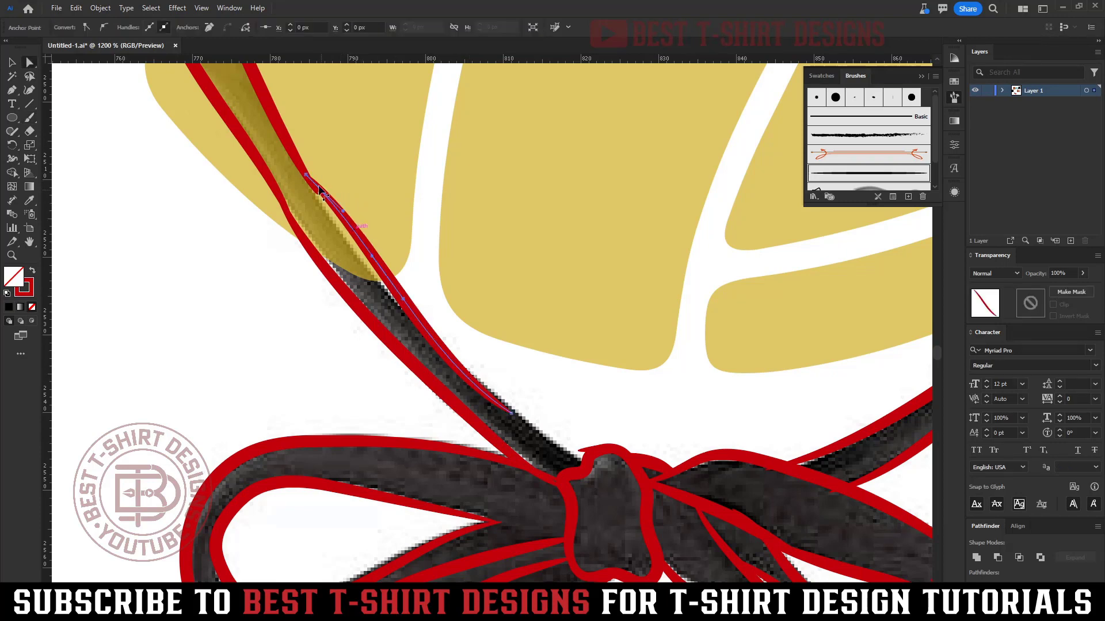
{"action": "left_click", "coordinate": [308, 179]}
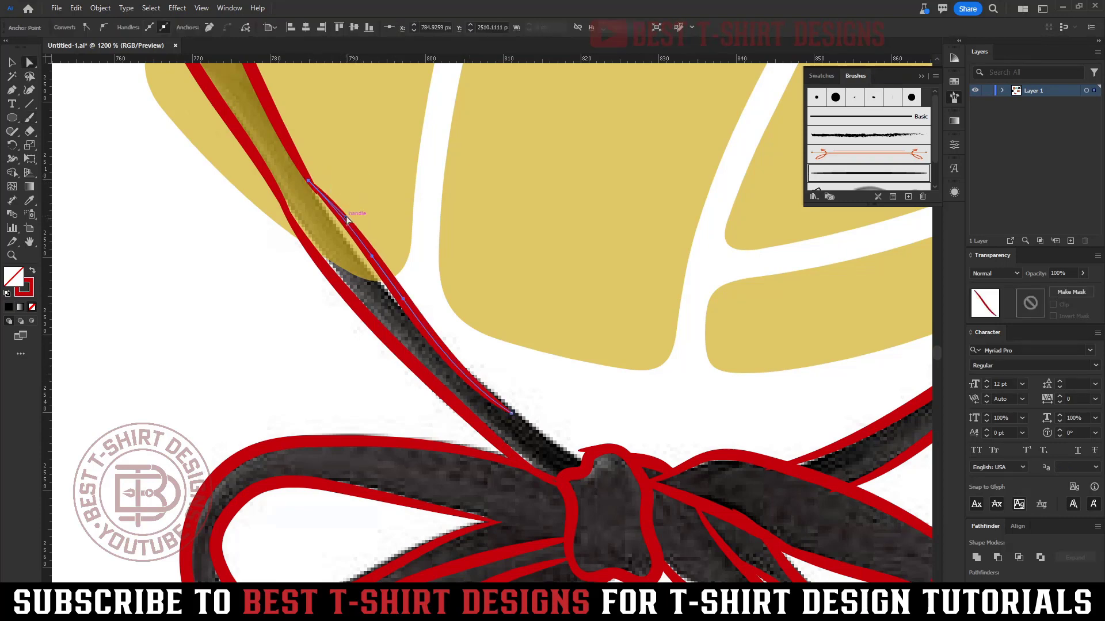
{"action": "left_click_drag", "start_coordinate": [342, 224], "coordinate": [338, 230]}
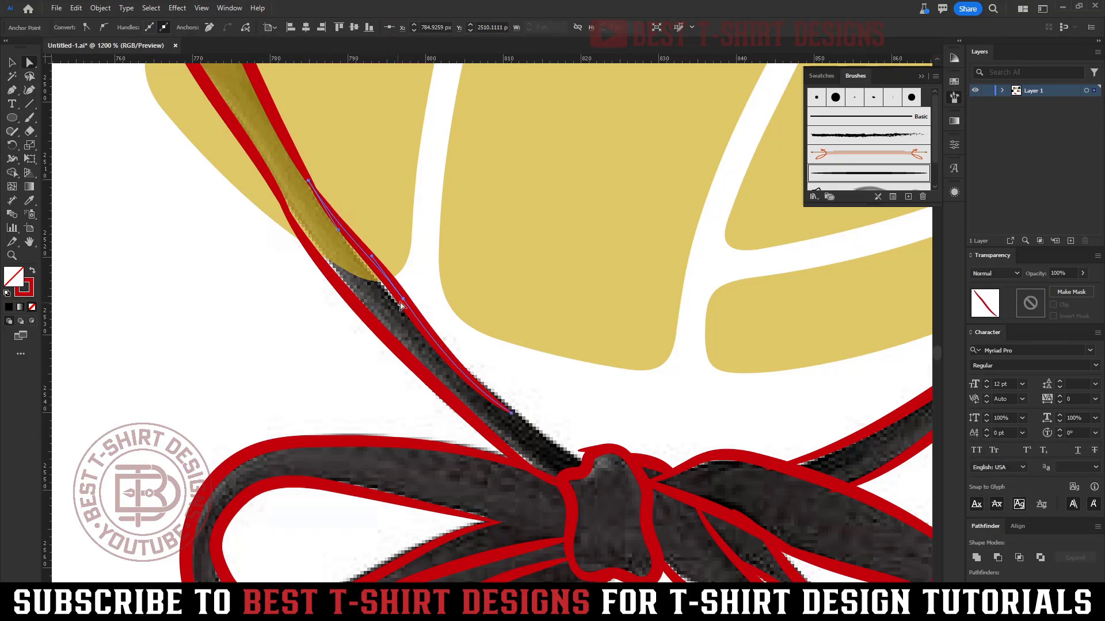
{"action": "left_click_drag", "start_coordinate": [404, 300], "coordinate": [392, 295]}
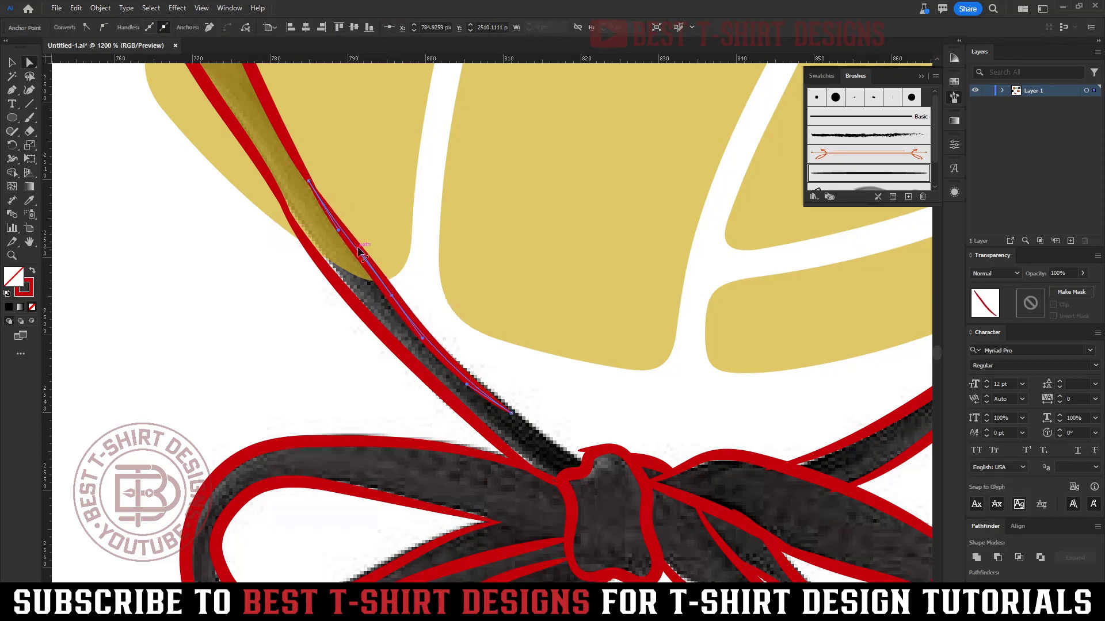
{"action": "left_click_drag", "start_coordinate": [361, 254], "coordinate": [349, 243]}
{"action": "left_click", "coordinate": [411, 247]}
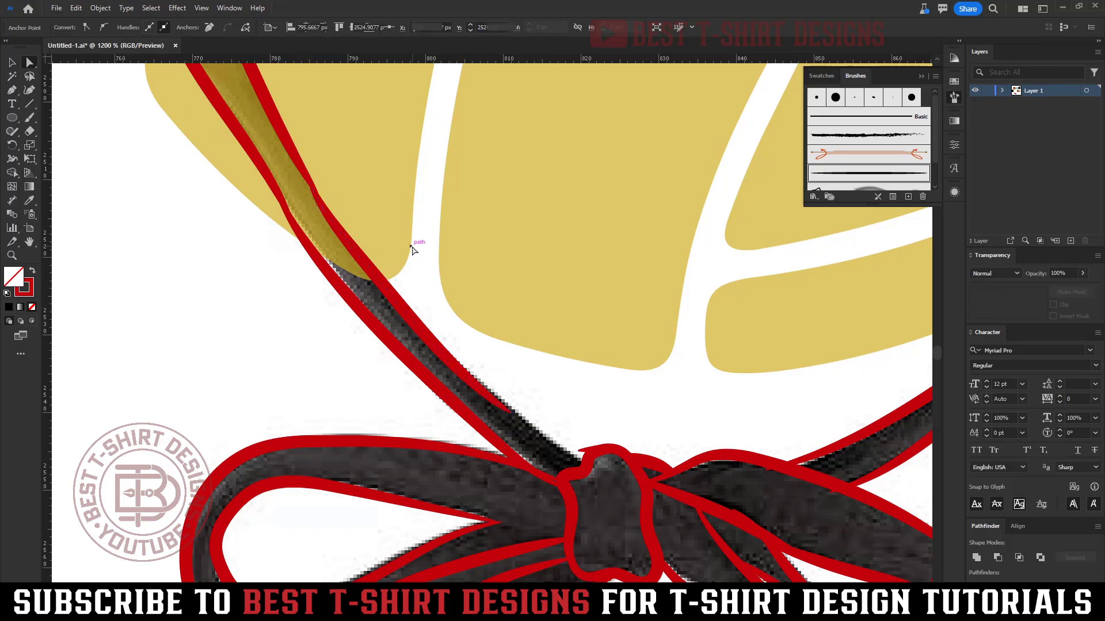
{"action": "left_click", "coordinate": [30, 117]}
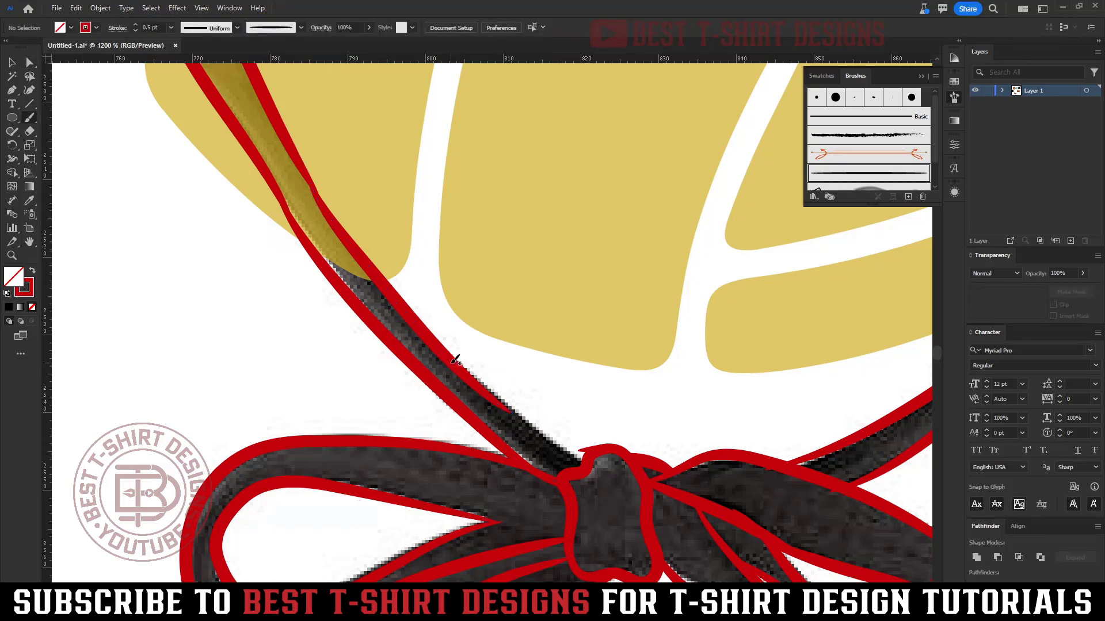
{"action": "left_click_drag", "start_coordinate": [504, 403], "coordinate": [602, 459]}
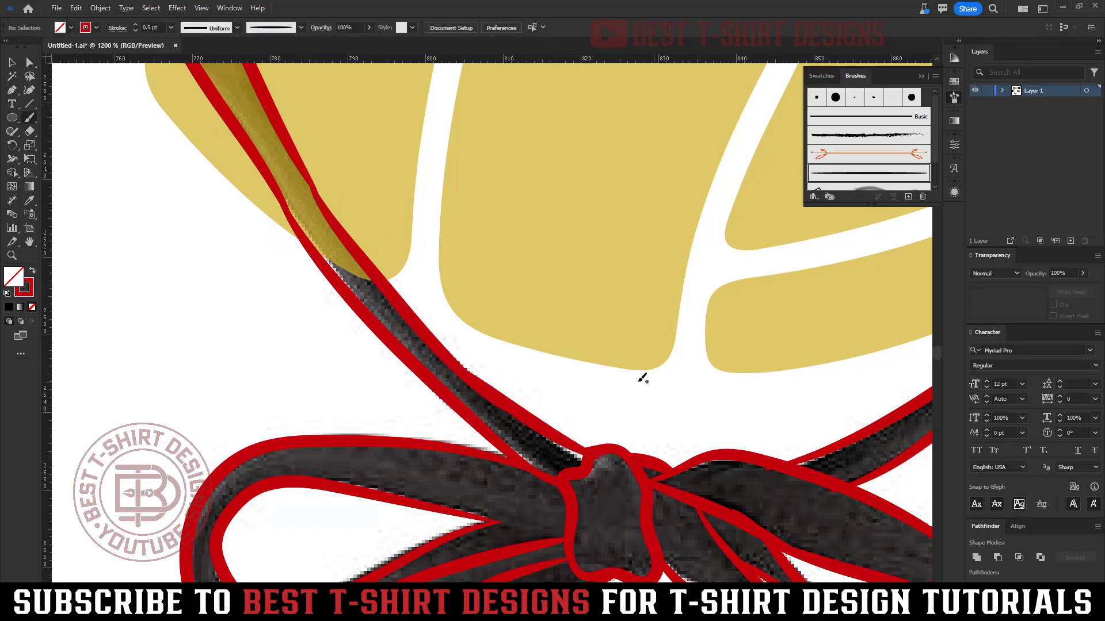
- Trace the outer outline of the left ear guard from the chin strap up to the cap's crown
{"action": "scroll", "coordinate": [478, 411], "scroll_direction": "down", "scroll_amount": 3}
{"action": "scroll", "coordinate": [460, 272], "scroll_direction": "down", "scroll_amount": 1}
{"action": "scroll", "coordinate": [539, 134], "scroll_direction": "up", "scroll_amount": 2}
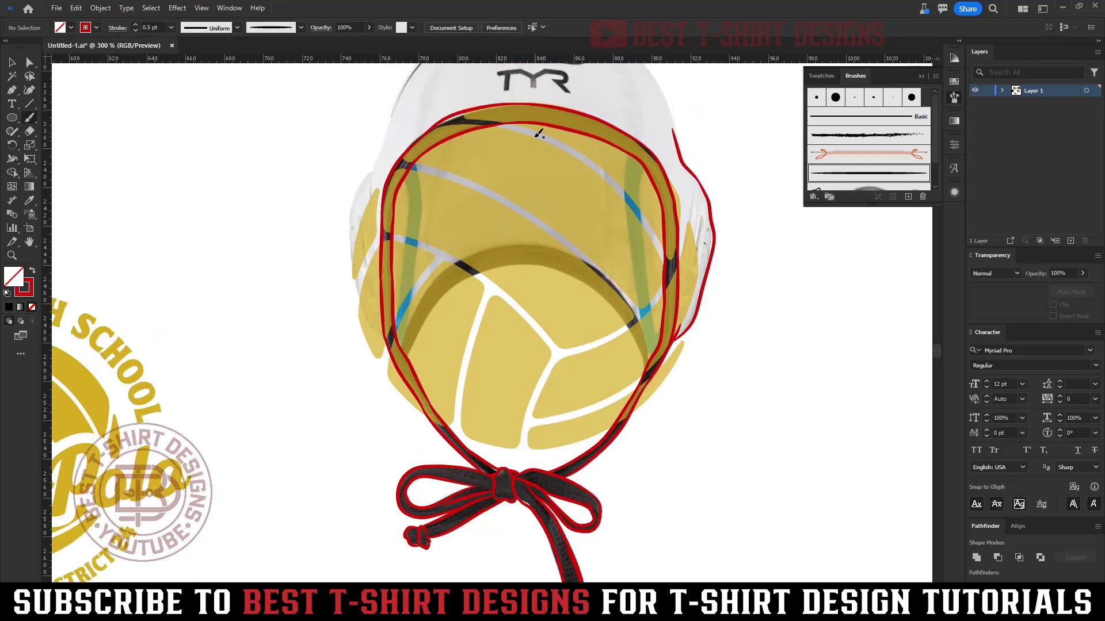
{"action": "scroll", "coordinate": [365, 291], "scroll_direction": "up", "scroll_amount": 3}
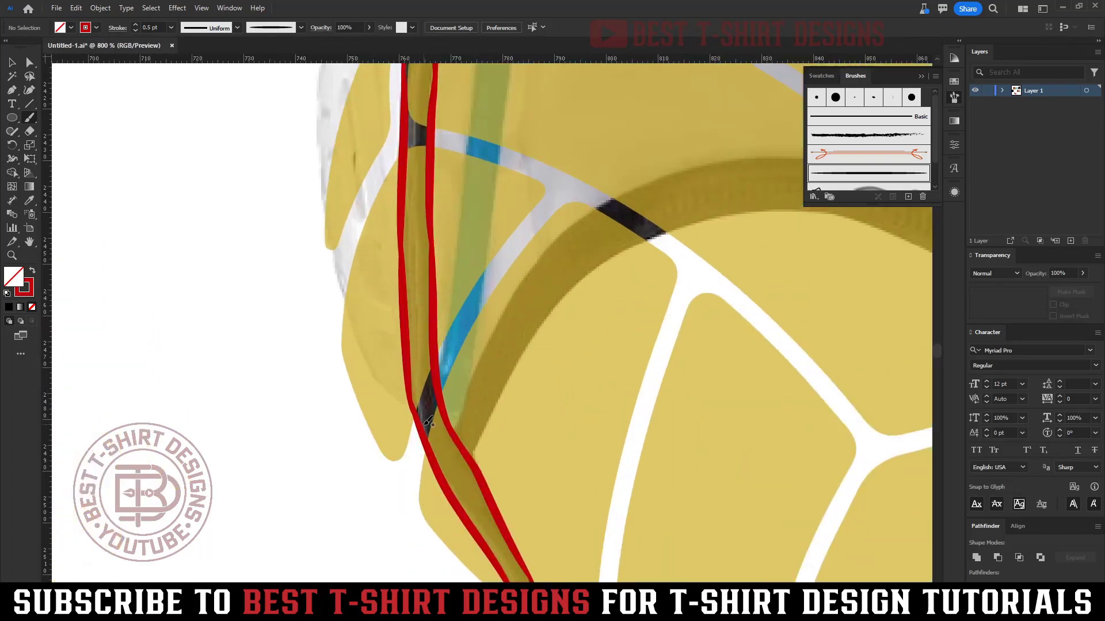
{"action": "left_click_drag", "start_coordinate": [415, 412], "coordinate": [355, 344]}
{"action": "mouse_move", "coordinate": [326, 243]}
{"action": "left_mouse_down"}
{"action": "mouse_move", "coordinate": [319, 149]}
{"action": "mouse_move", "coordinate": [371, 344]}
{"action": "left_mouse_up"}
{"action": "mouse_move", "coordinate": [377, 258]}
{"action": "left_mouse_down"}
{"action": "mouse_move", "coordinate": [476, 111]}
{"action": "mouse_move", "coordinate": [302, 482]}
{"action": "mouse_move", "coordinate": [358, 318]}
{"action": "left_mouse_up"}
- Paint the crown's outline up the left side, over the top and down to the right ear guard
{"action": "left_click_drag", "start_coordinate": [425, 194], "coordinate": [521, 128]}
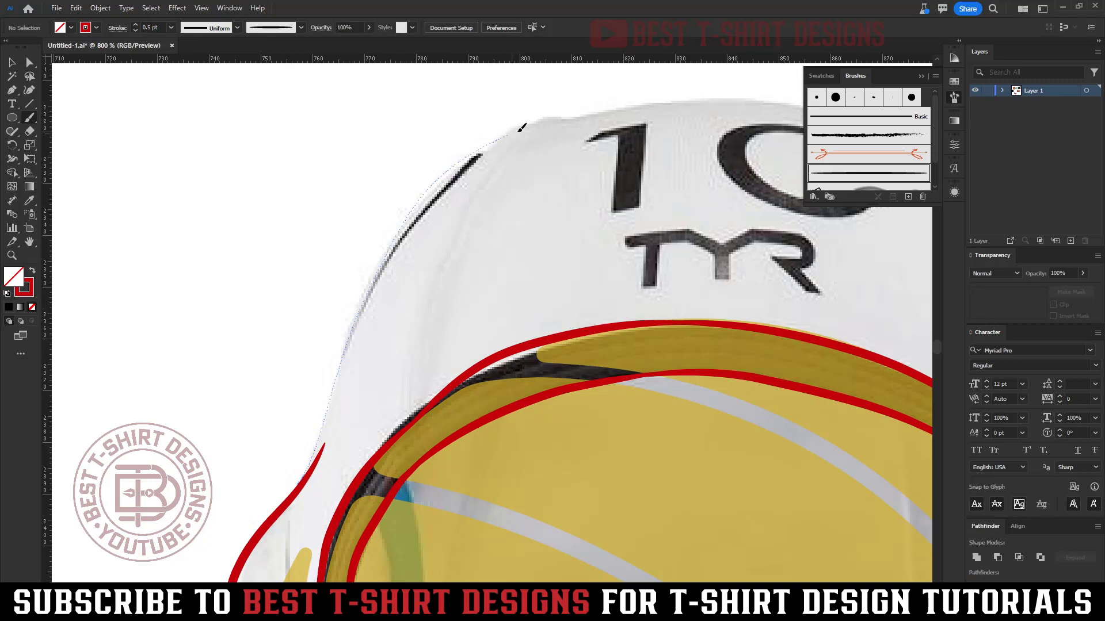
{"action": "left_click_drag", "start_coordinate": [614, 105], "coordinate": [612, 107]}
{"action": "mouse_move", "coordinate": [612, 107]}
{"action": "left_mouse_down"}
{"action": "mouse_move", "coordinate": [427, 193]}
{"action": "mouse_move", "coordinate": [165, 251]}
{"action": "mouse_move", "coordinate": [228, 258]}
{"action": "left_mouse_up"}
{"action": "mouse_move", "coordinate": [363, 256]}
{"action": "left_mouse_down"}
{"action": "mouse_move", "coordinate": [493, 310]}
{"action": "mouse_move", "coordinate": [549, 365]}
{"action": "left_mouse_up"}
{"action": "scroll", "coordinate": [575, 259], "scroll_direction": "down", "scroll_amount": 5}
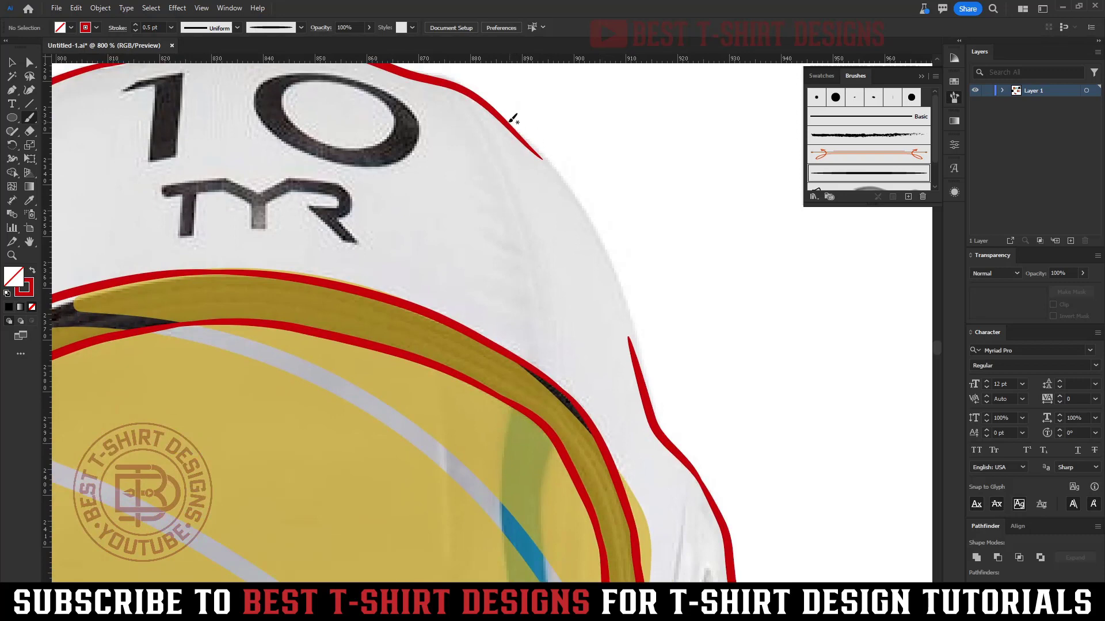
{"action": "left_click_drag", "start_coordinate": [628, 291], "coordinate": [661, 449]}
- Paint the fold lines inside the right ear guard and save the document
{"action": "scroll", "coordinate": [625, 208], "scroll_direction": "down", "scroll_amount": 3}
{"action": "scroll", "coordinate": [625, 208], "scroll_direction": "up", "scroll_amount": 3}
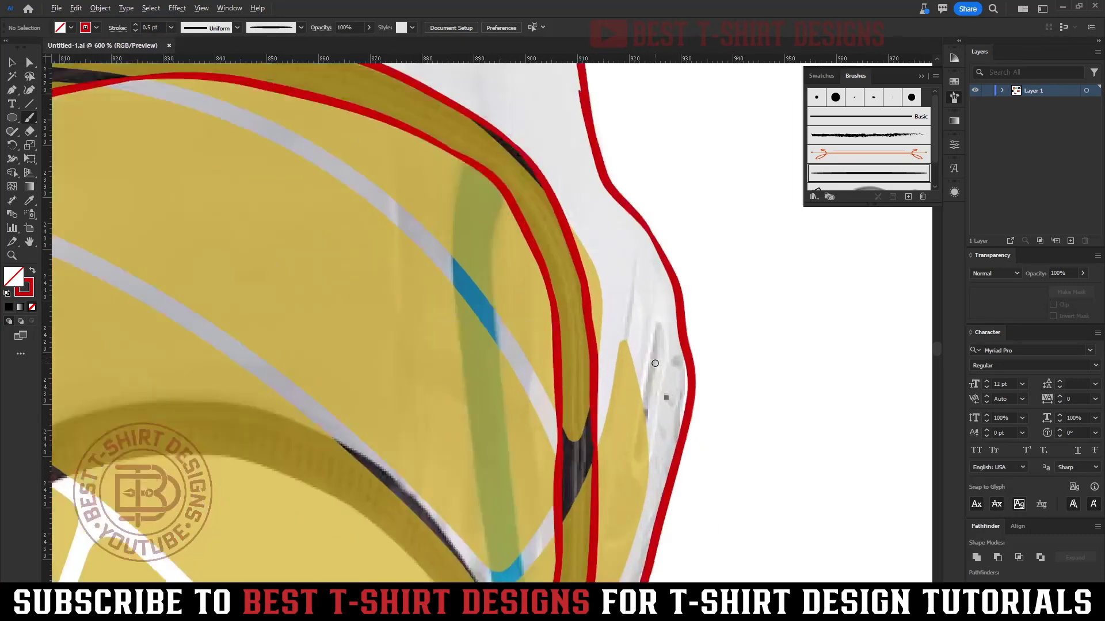
{"action": "mouse_move", "coordinate": [604, 173]}
{"action": "left_mouse_down"}
{"action": "mouse_move", "coordinate": [623, 259]}
{"action": "mouse_move", "coordinate": [604, 468]}
{"action": "left_mouse_up"}
{"action": "scroll", "coordinate": [645, 334], "scroll_direction": "down", "scroll_amount": 2}
{"action": "mouse_move", "coordinate": [575, 103]}
{"action": "left_mouse_down"}
{"action": "mouse_move", "coordinate": [614, 168]}
{"action": "mouse_move", "coordinate": [640, 289]}
{"action": "mouse_move", "coordinate": [606, 443]}
{"action": "left_mouse_up"}
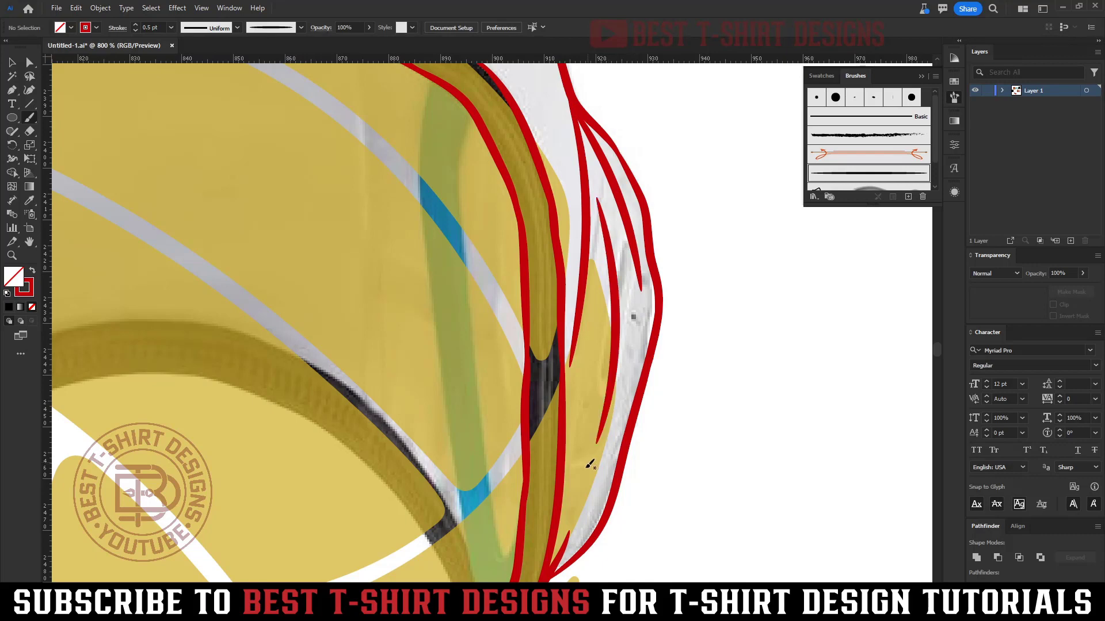
{"action": "key", "text": "ctrl+s"}
- Paint the upper and lower fold lines inside the left ear guard
{"action": "scroll", "coordinate": [712, 363], "scroll_direction": "down", "scroll_amount": 3}
{"action": "scroll", "coordinate": [354, 333], "scroll_direction": "up", "scroll_amount": 3}
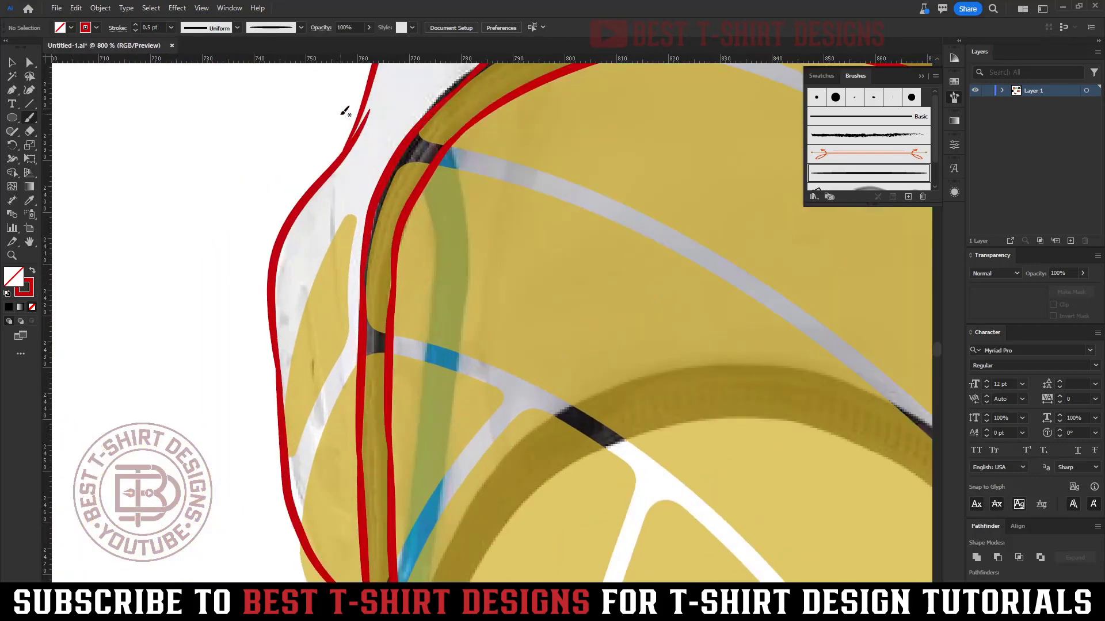
{"action": "mouse_move", "coordinate": [357, 124]}
{"action": "left_mouse_down"}
{"action": "mouse_move", "coordinate": [339, 321]}
{"action": "mouse_move", "coordinate": [341, 169]}
{"action": "mouse_move", "coordinate": [296, 287]}
{"action": "mouse_move", "coordinate": [326, 230]}
{"action": "mouse_move", "coordinate": [310, 395]}
{"action": "left_mouse_up"}
{"action": "scroll", "coordinate": [294, 223], "scroll_direction": "down", "scroll_amount": 2}
{"action": "scroll", "coordinate": [327, 380], "scroll_direction": "up", "scroll_amount": 2}
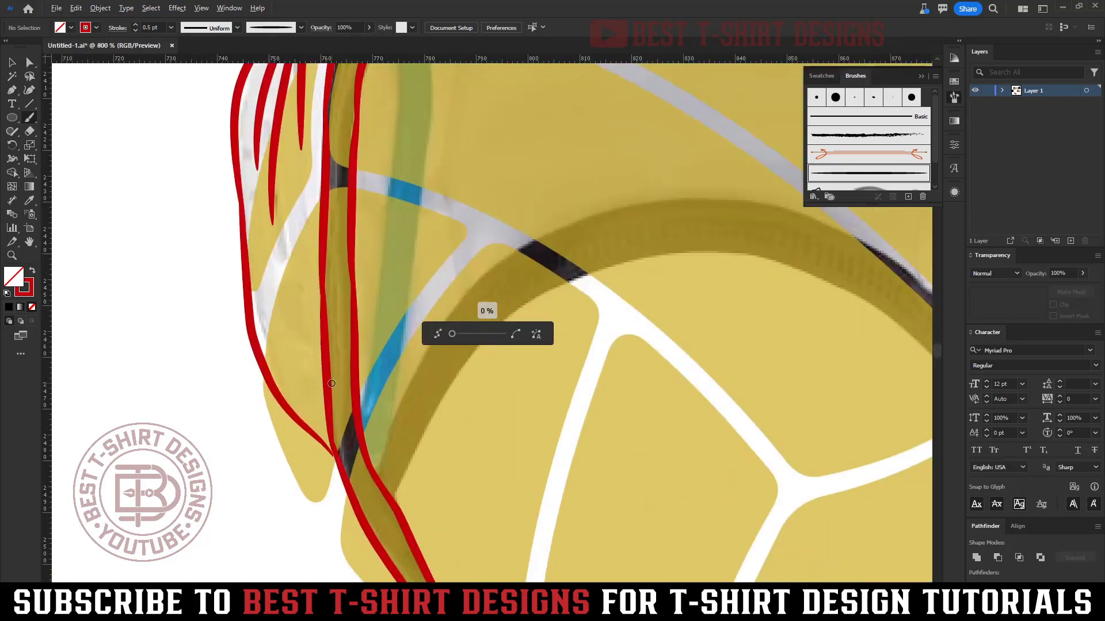
{"action": "left_click_drag", "start_coordinate": [281, 347], "coordinate": [260, 286]}
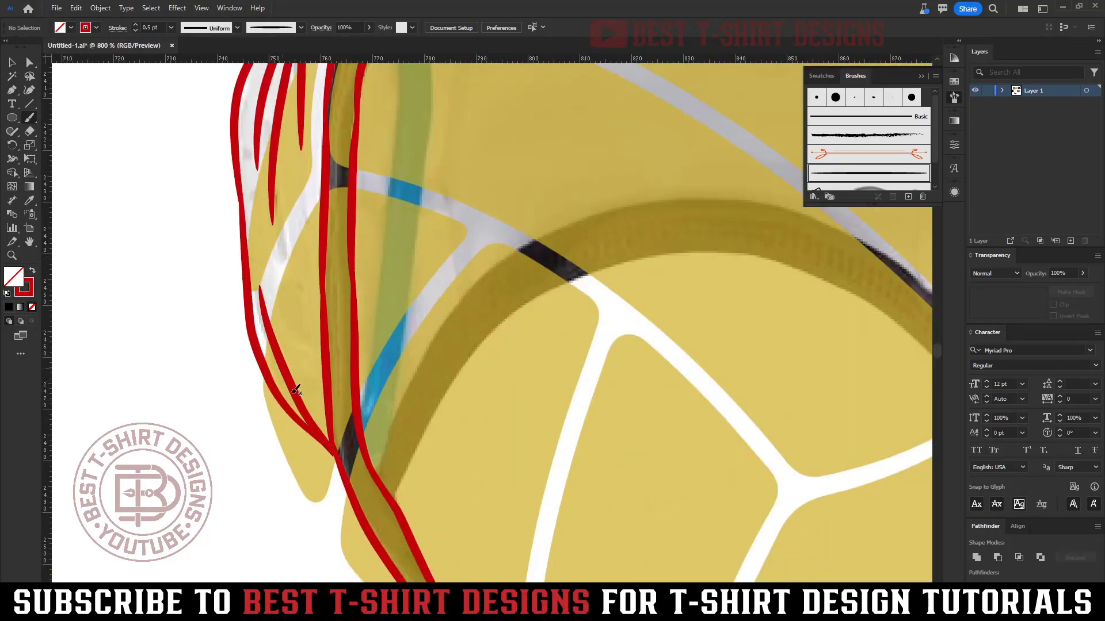
{"action": "left_click_drag", "start_coordinate": [337, 450], "coordinate": [304, 258]}
- Add another fold line rising from the lower end of the right ear guard
{"action": "scroll", "coordinate": [225, 262], "scroll_direction": "down", "scroll_amount": 5}
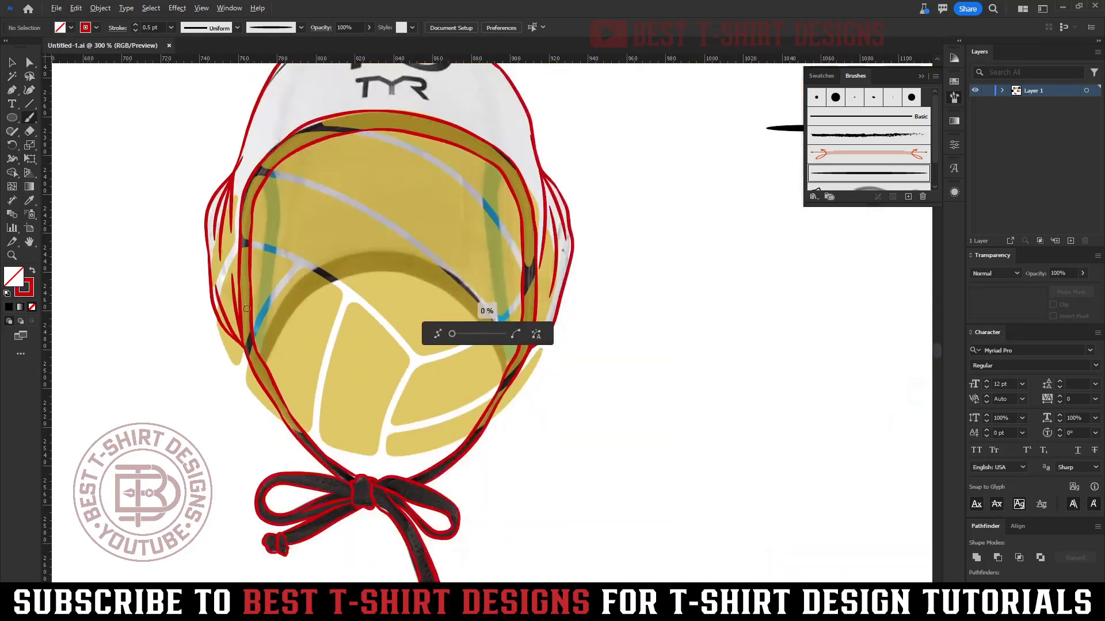
{"action": "scroll", "coordinate": [606, 281], "scroll_direction": "up", "scroll_amount": 5}
{"action": "left_click_drag", "start_coordinate": [482, 379], "coordinate": [506, 296]}
- Try moving the traced outlines clear of the cap photo and undo the move
{"action": "scroll", "coordinate": [547, 294], "scroll_direction": "down", "scroll_amount": 5}
{"action": "key", "text": "v"}
{"action": "left_click_drag", "start_coordinate": [307, 156], "coordinate": [610, 502]}
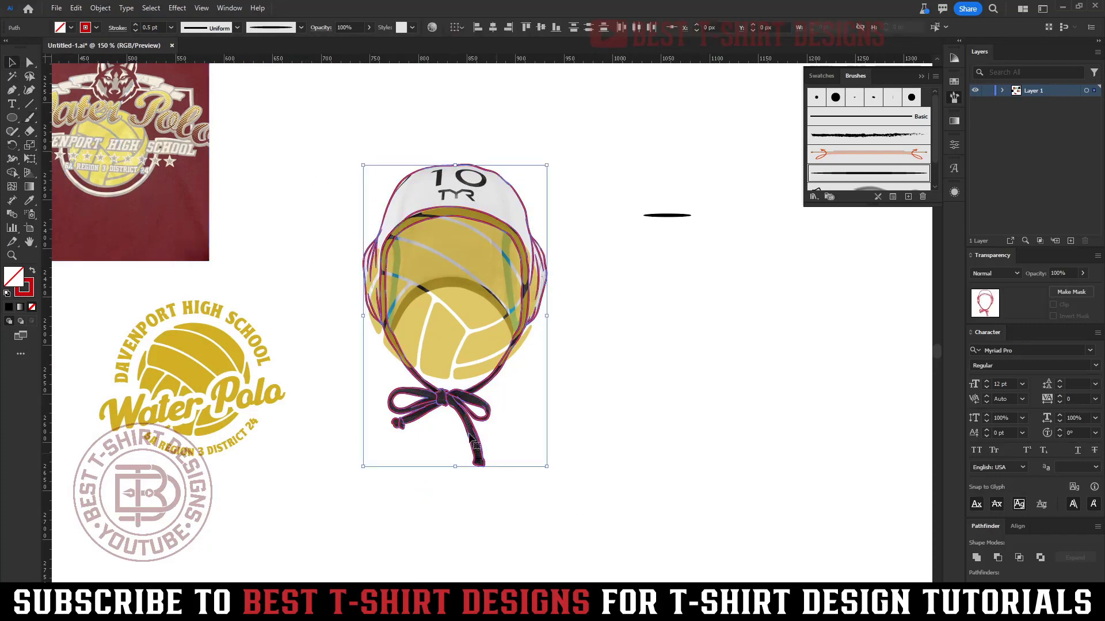
{"action": "left_click_drag", "start_coordinate": [446, 399], "coordinate": [739, 401]}
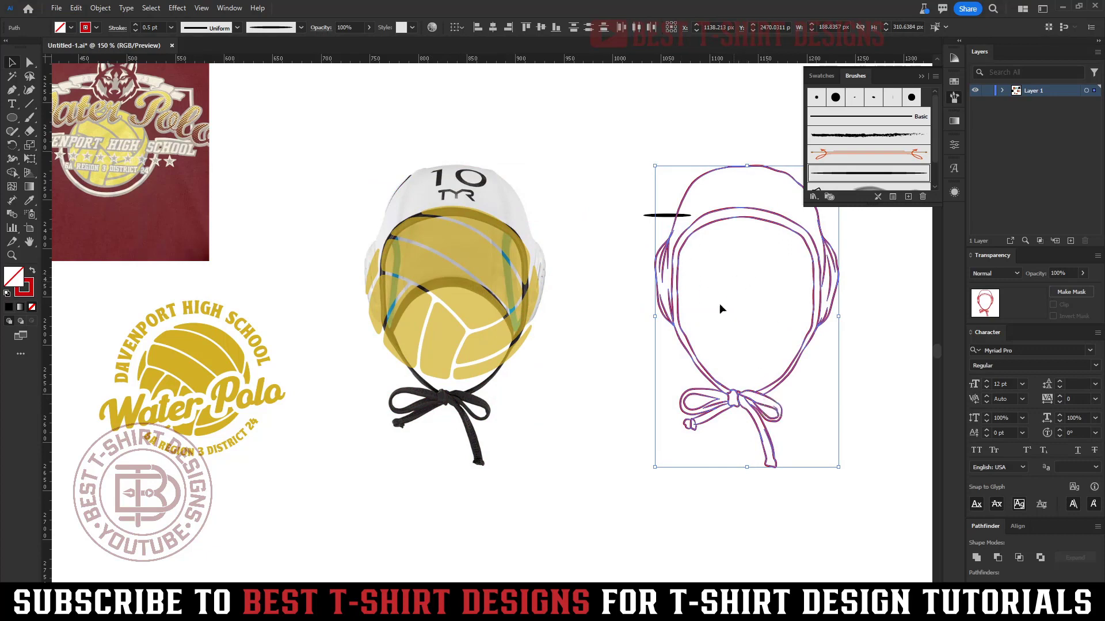
{"action": "key", "text": "a"}
{"action": "key", "text": "ctrl+z"}
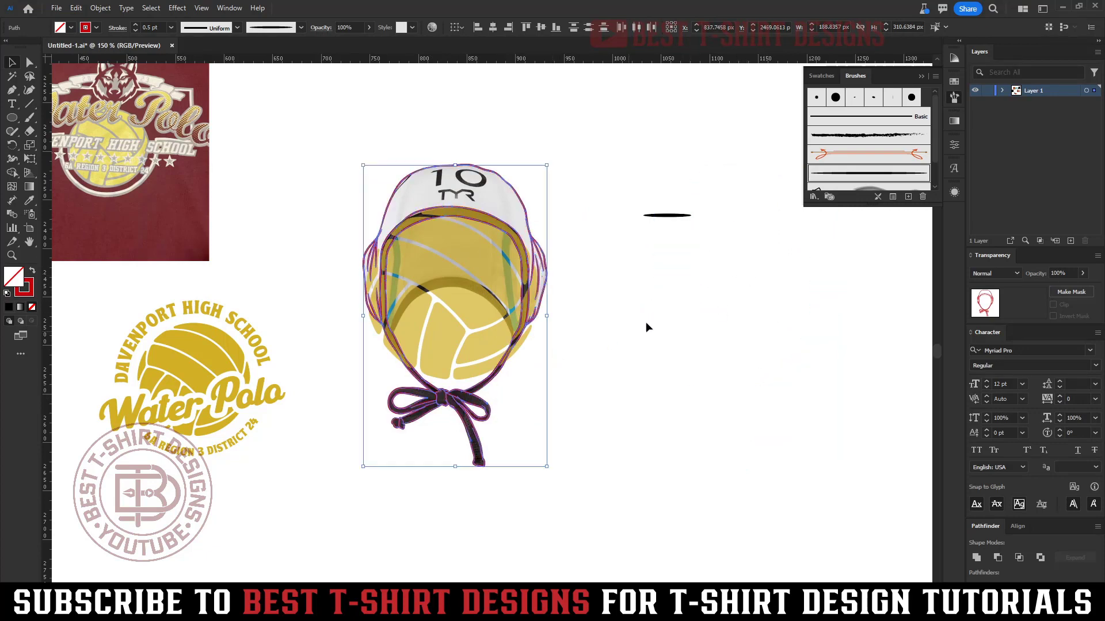
- Move the traced outlines and the gold ball together onto the empty area to the right, leaving the cap photo in place
{"action": "left_click", "coordinate": [648, 320]}
{"action": "scroll", "coordinate": [488, 247], "scroll_direction": "up", "scroll_amount": 1}
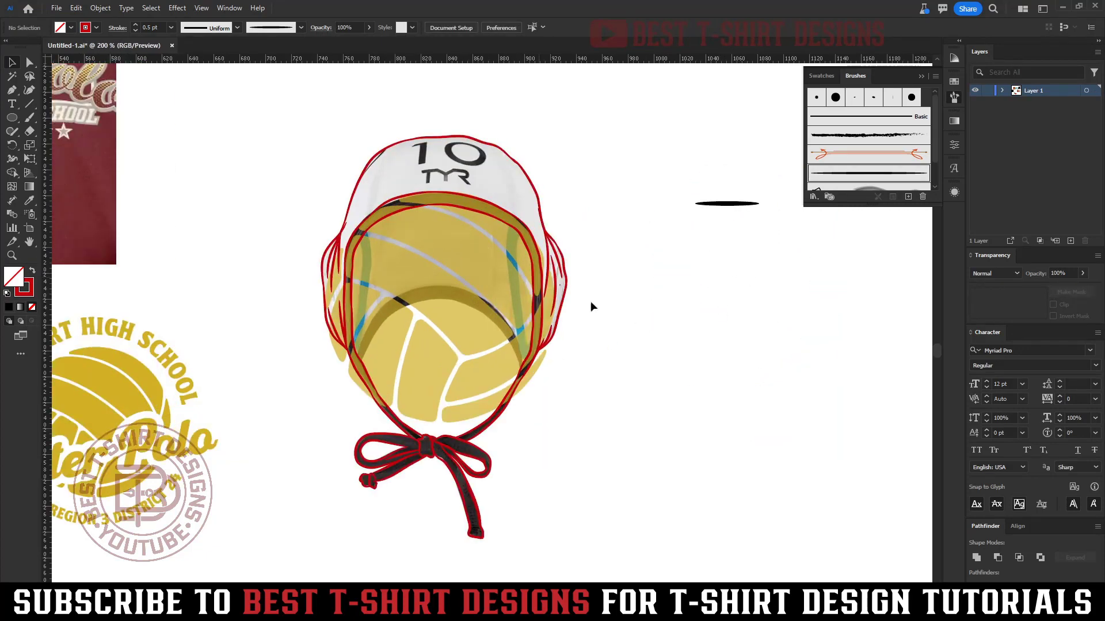
{"action": "left_click", "coordinate": [457, 296]}
{"action": "left_click", "coordinate": [657, 370]}
{"action": "scroll", "coordinate": [378, 298], "scroll_direction": "down", "scroll_amount": 2}
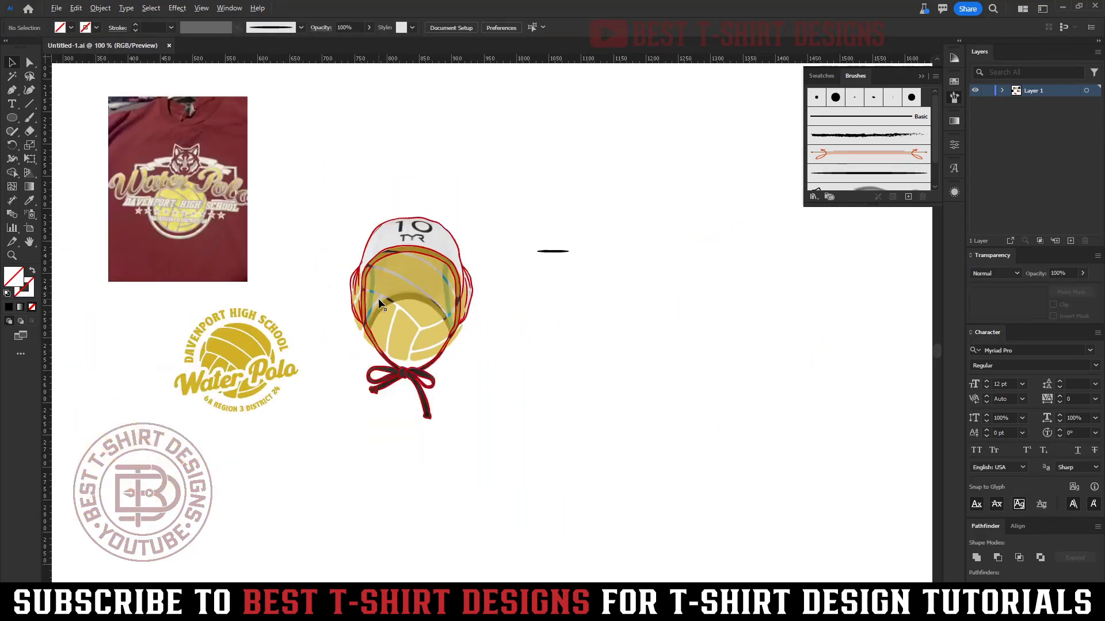
{"action": "left_click_drag", "start_coordinate": [532, 481], "coordinate": [316, 154]}
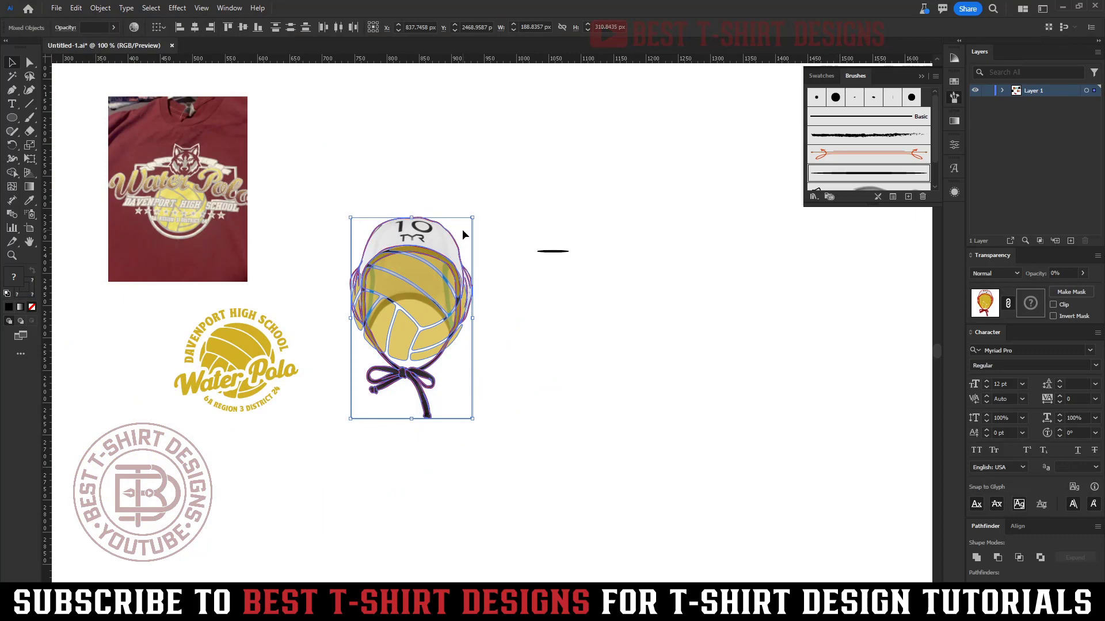
{"action": "left_click", "coordinate": [462, 231], "text": "shift"}
{"action": "left_click_drag", "start_coordinate": [430, 315], "coordinate": [728, 354]}
{"action": "left_click", "coordinate": [875, 340]}
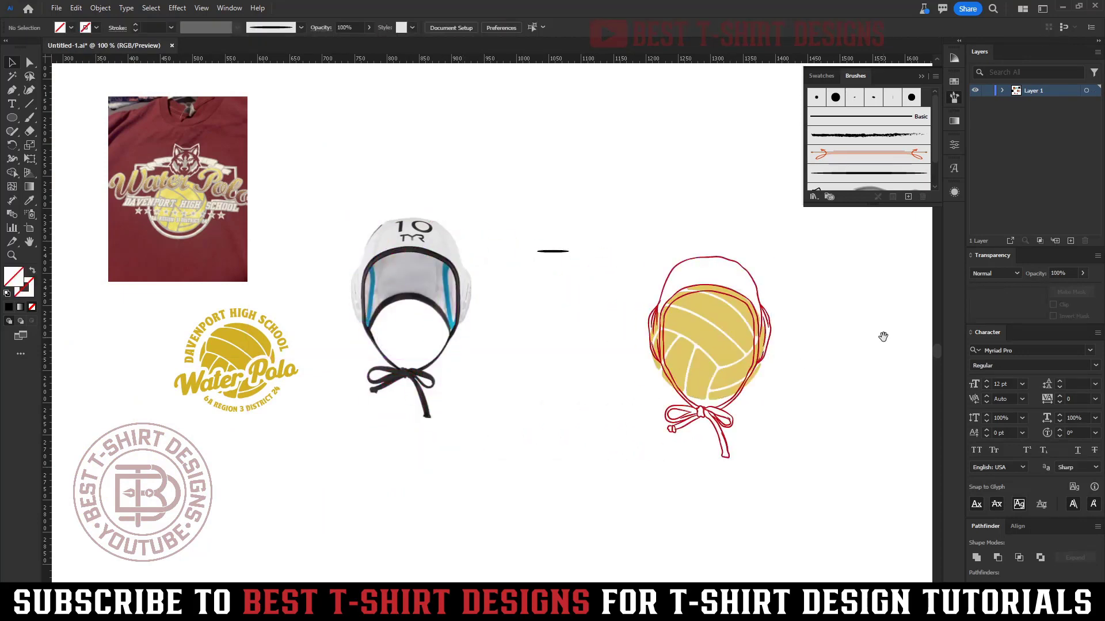
- Recolor the strokes of all traced cap and bow outlines from red to black
{"action": "left_click_drag", "start_coordinate": [883, 337], "coordinate": [572, 291]}
{"action": "scroll", "coordinate": [402, 276], "scroll_direction": "up", "scroll_amount": 4}
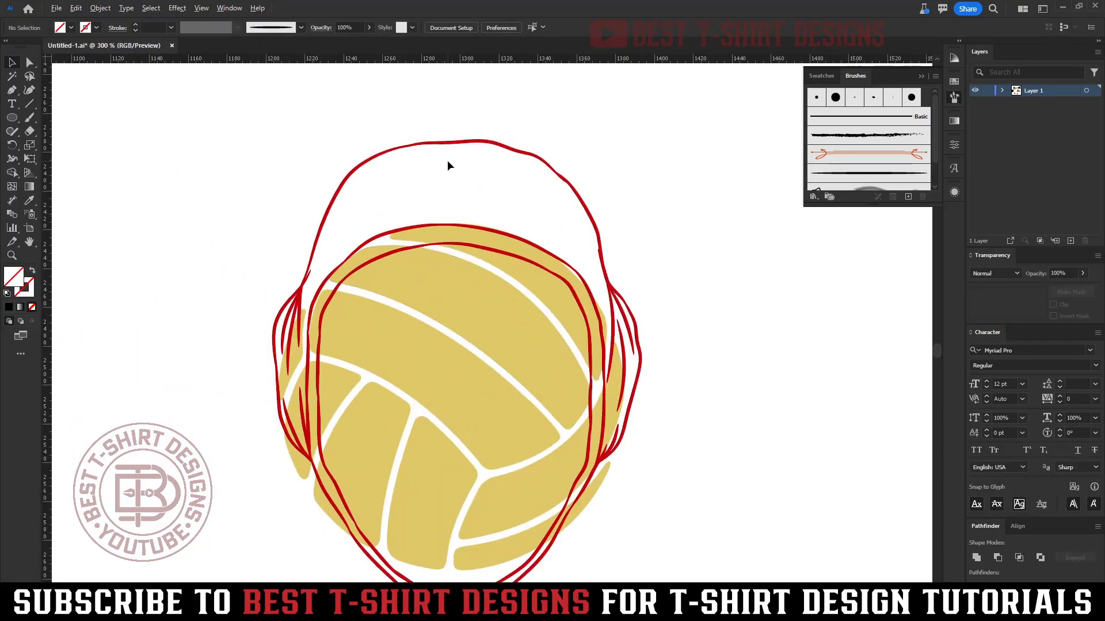
{"action": "scroll", "coordinate": [447, 166], "scroll_direction": "down", "scroll_amount": 2}
{"action": "left_click_drag", "start_coordinate": [623, 560], "coordinate": [264, 95]}
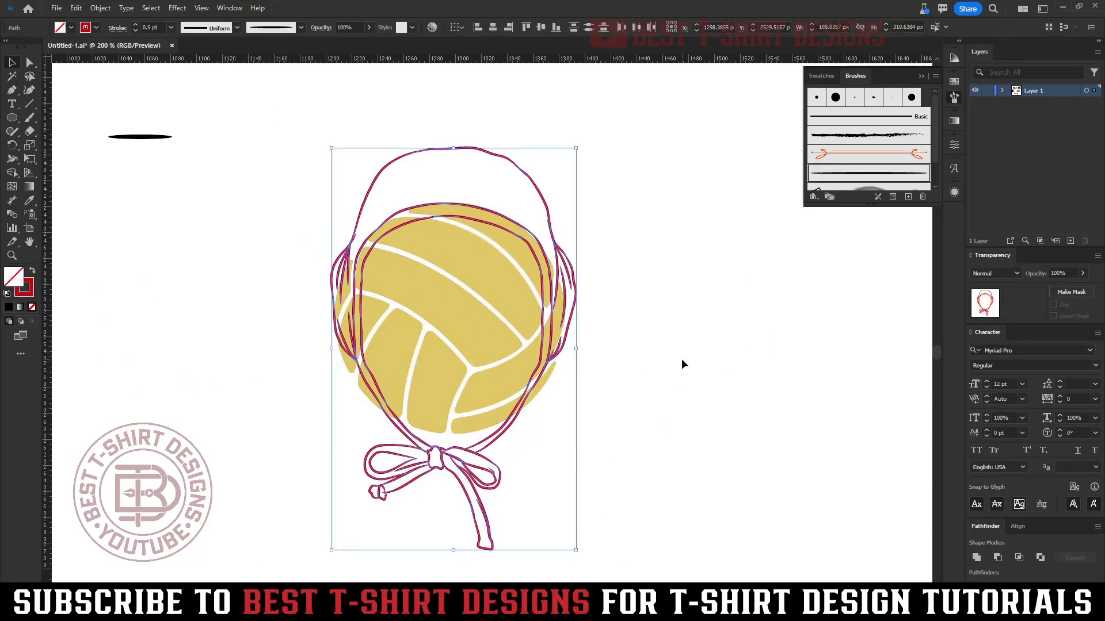
{"action": "left_click", "coordinate": [85, 28]}
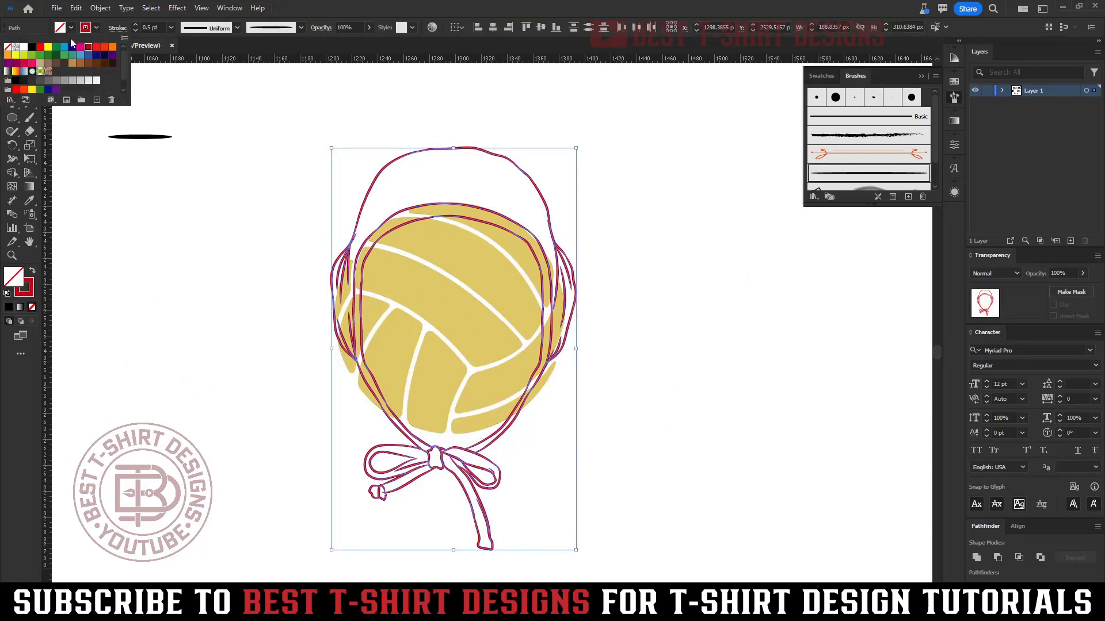
{"action": "left_click", "coordinate": [32, 47]}
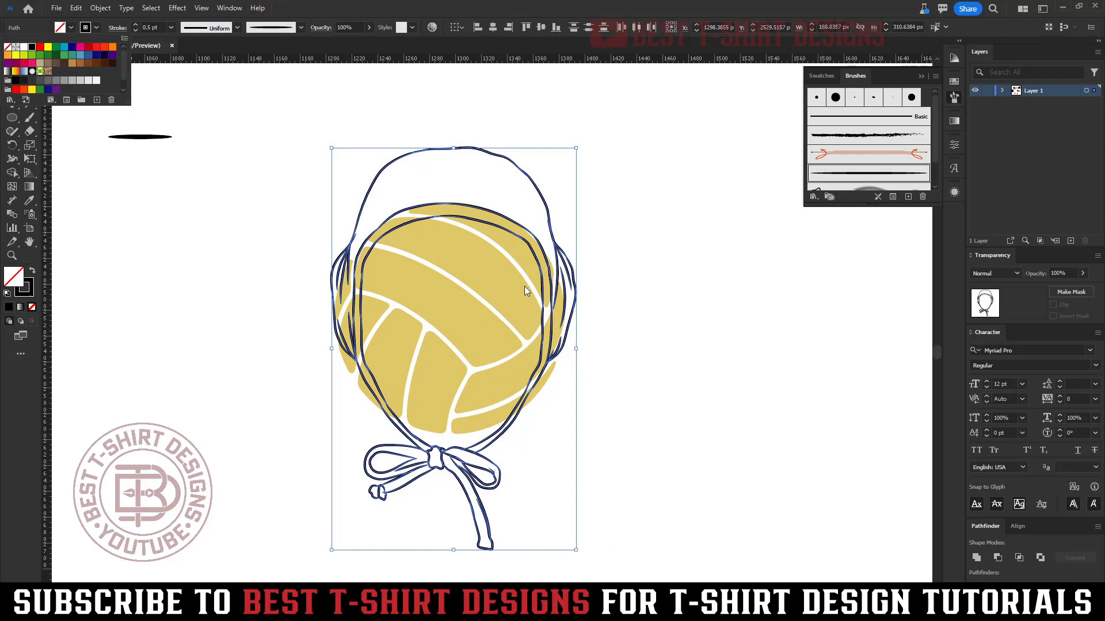
{"action": "left_click", "coordinate": [651, 334]}
{"action": "left_click", "coordinate": [651, 333]}
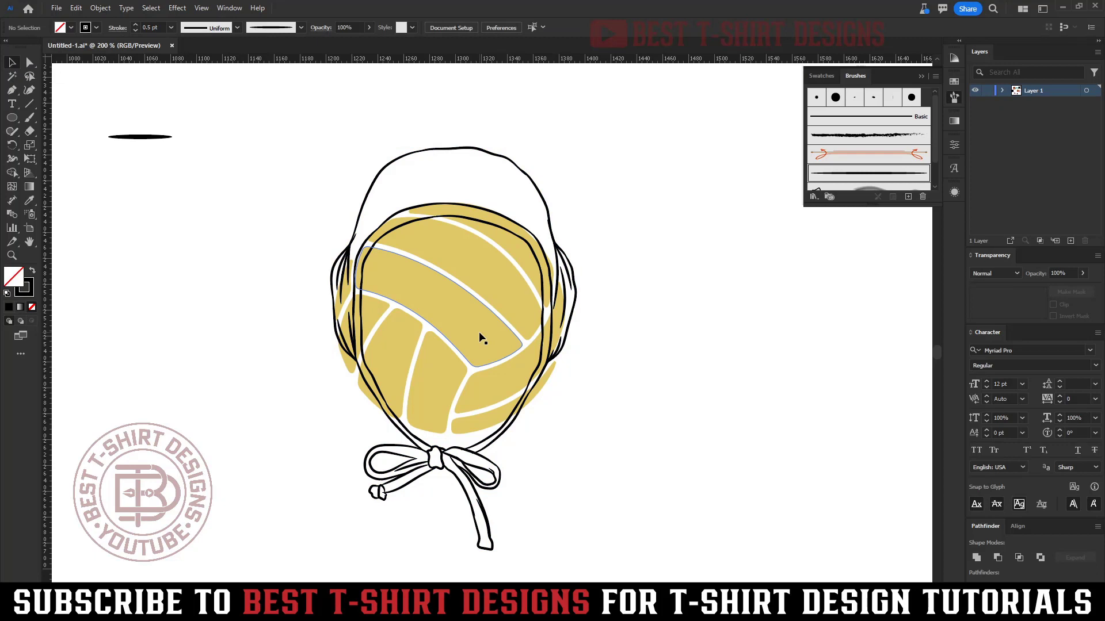
{"action": "left_click", "coordinate": [549, 210]}
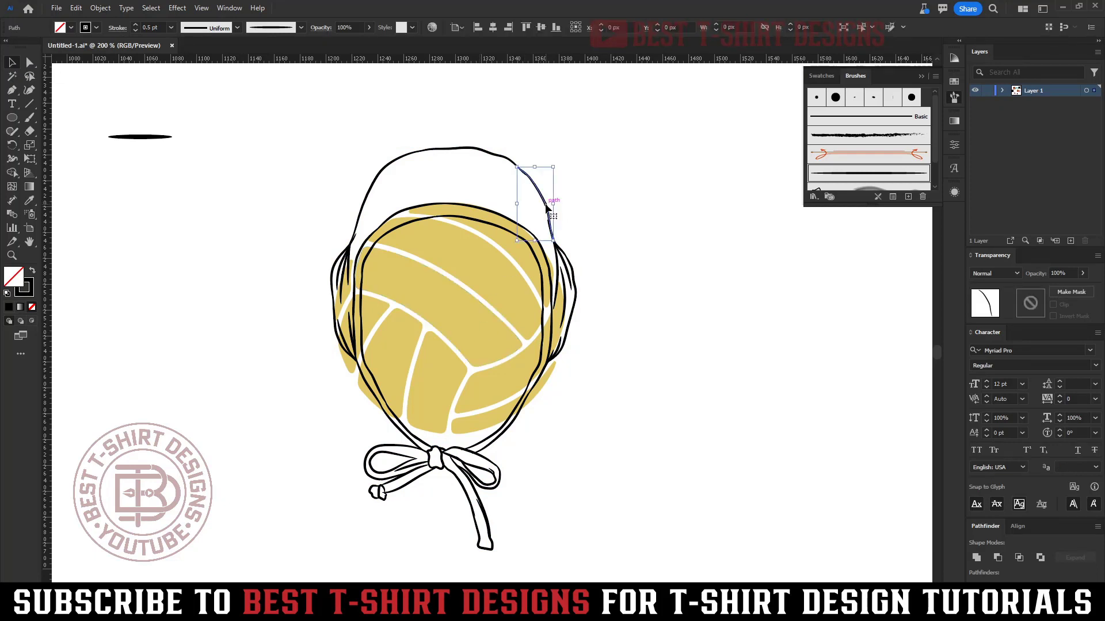
{"action": "left_click", "coordinate": [606, 231]}
{"action": "left_click_drag", "start_coordinate": [257, 114], "coordinate": [654, 566]}
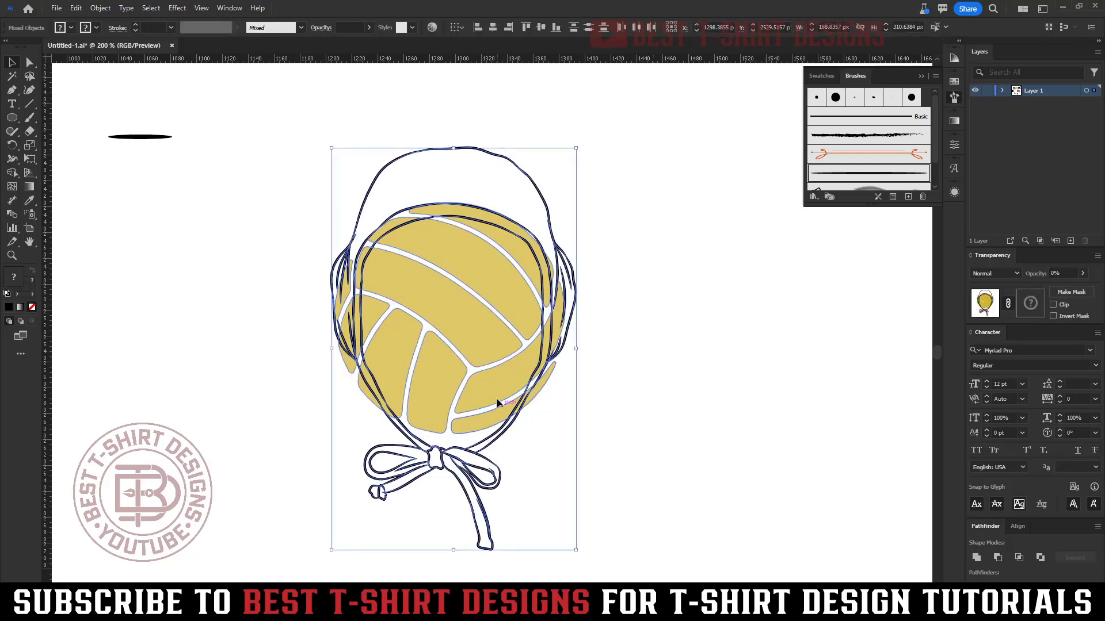
{"action": "left_click", "coordinate": [613, 396]}
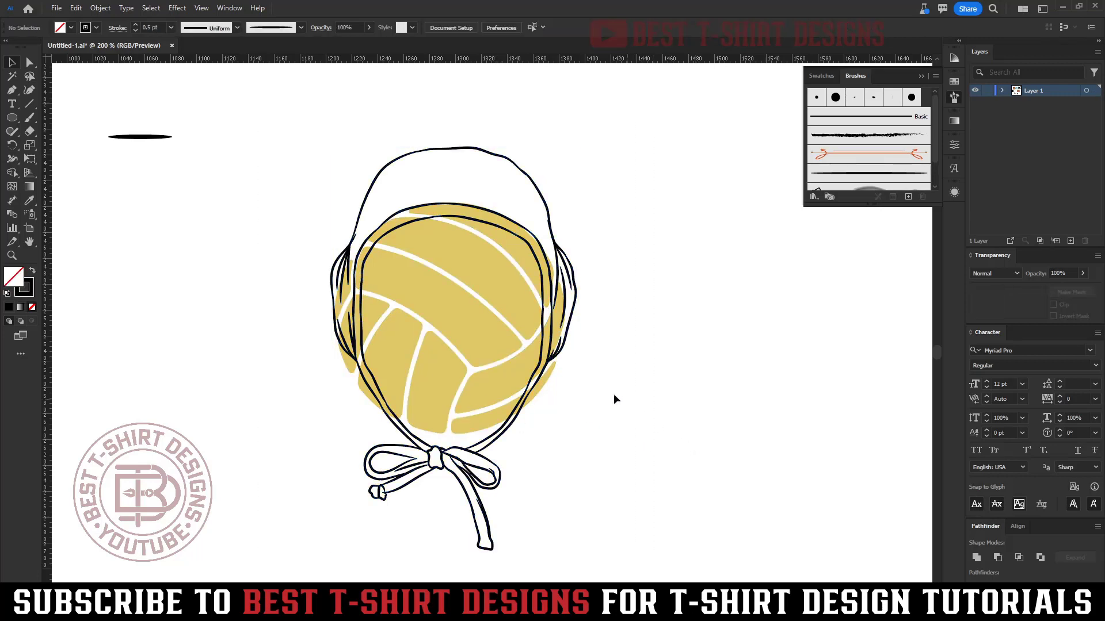
- Offset the gold ball's panels outward by 2 px and unite the enlarged panels into one solid shape
{"action": "left_click", "coordinate": [490, 323]}
{"action": "scroll", "coordinate": [481, 286], "scroll_direction": "up", "scroll_amount": 1}
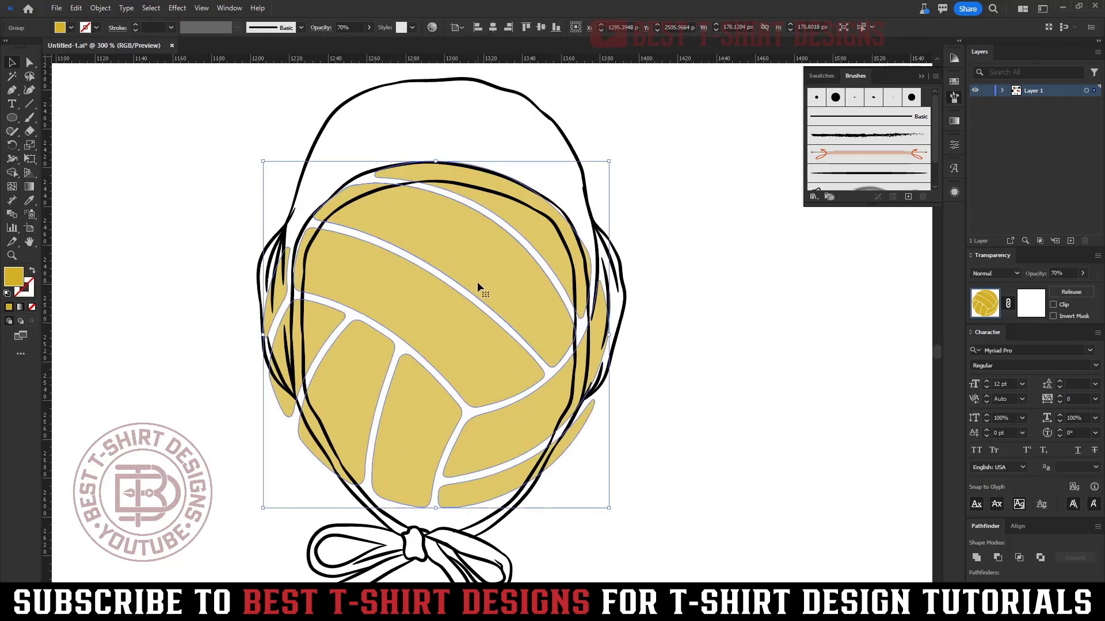
{"action": "key", "text": "ctrl+shift+alt+o"}
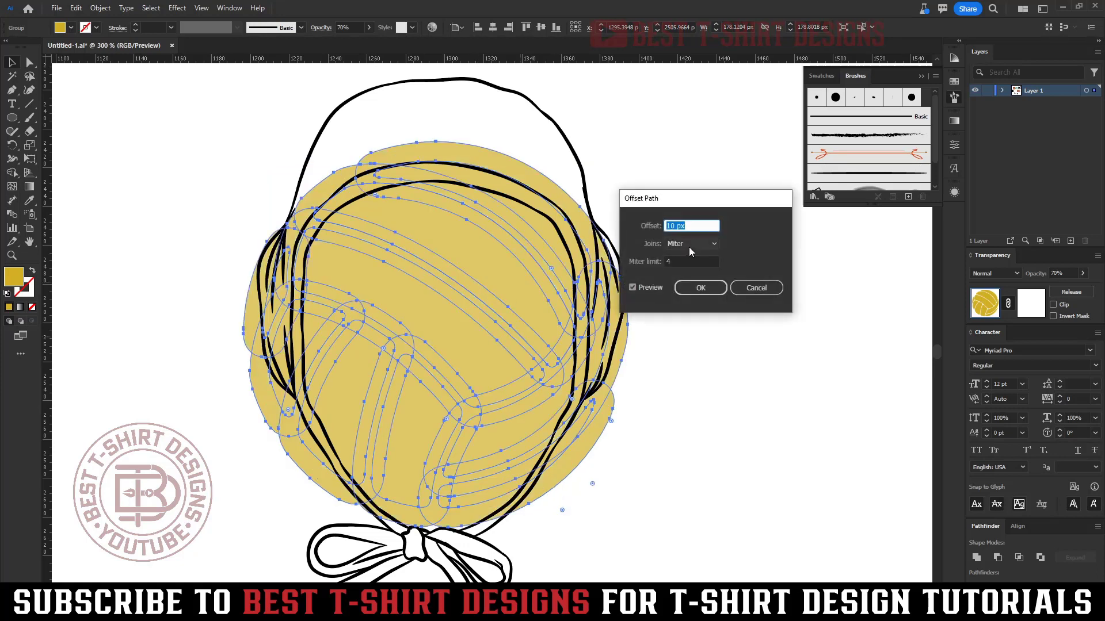
{"action": "key", "text": "Down"}
{"action": "key", "text": "Down"}
{"action": "key", "text": "Down"}
{"action": "key", "text": "Down"}
{"action": "key", "text": "Down"}
{"action": "key", "text": "Down"}
{"action": "key", "text": "Down"}
{"action": "key", "text": "Down"}
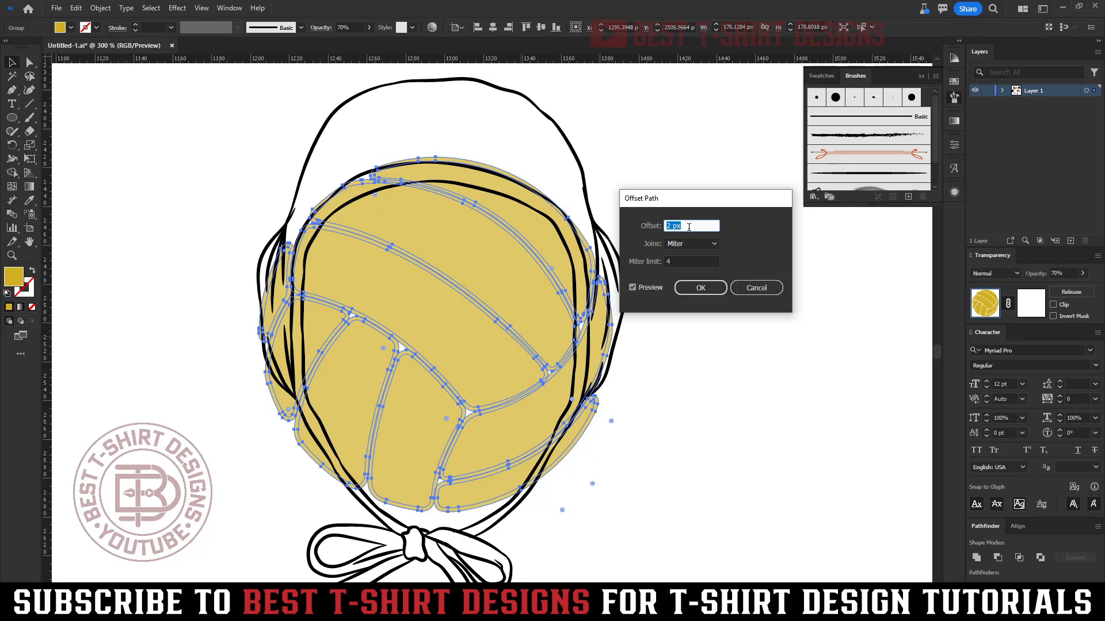
{"action": "key", "text": "Down"}
{"action": "key", "text": "Up"}
{"action": "left_click", "coordinate": [713, 290]}
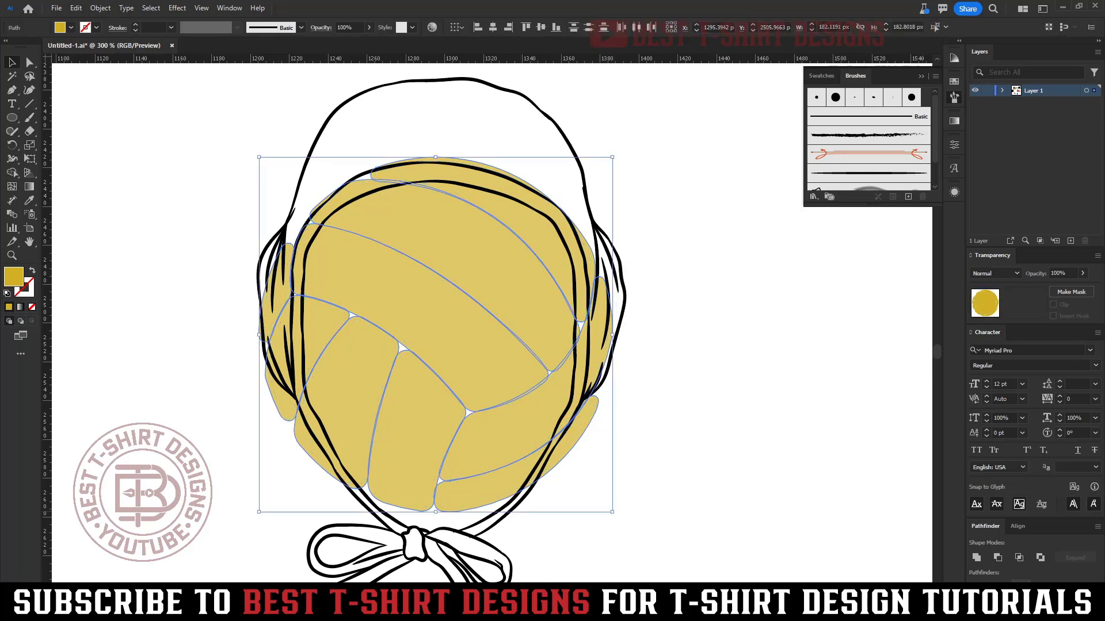
{"action": "left_click", "coordinate": [976, 558]}
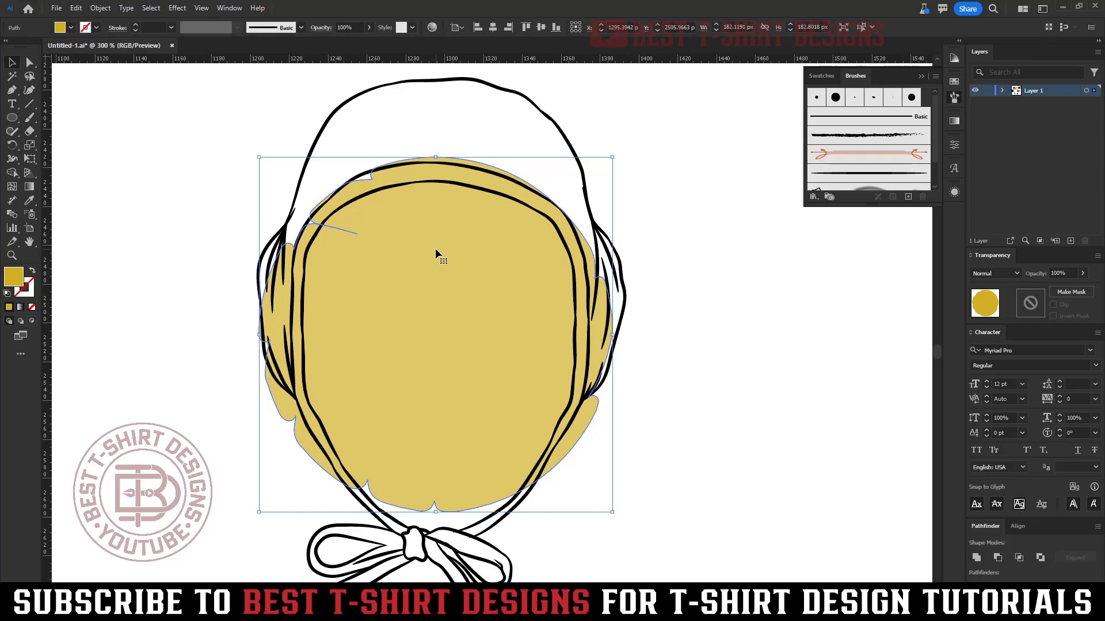
{"action": "scroll", "coordinate": [525, 164], "scroll_direction": "up", "scroll_amount": 5}
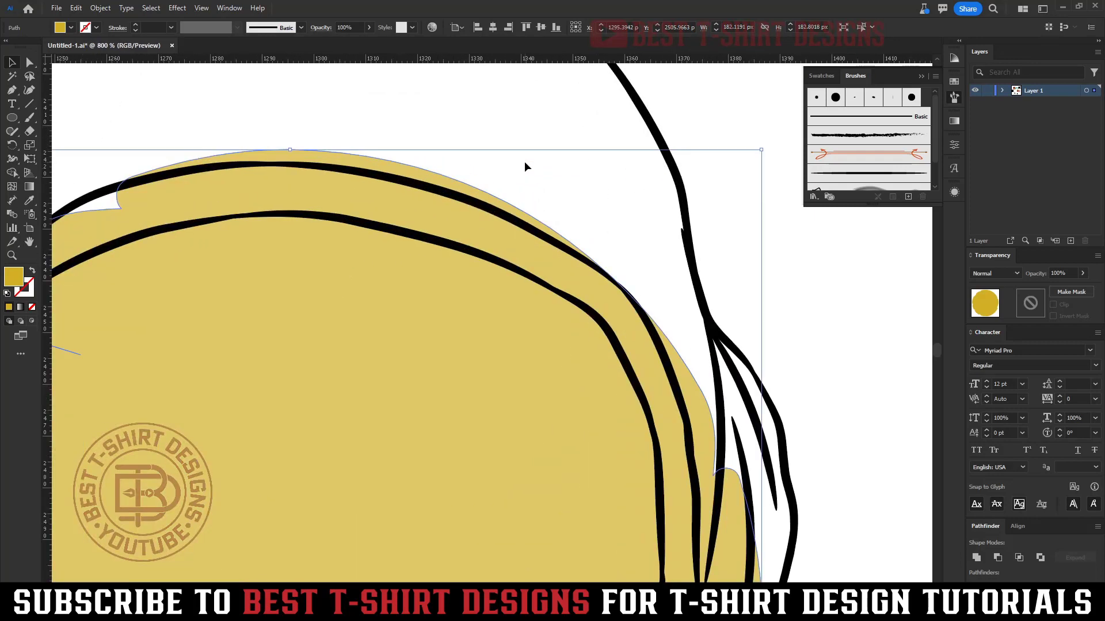
{"action": "key", "text": "ctrl+alt+o"}
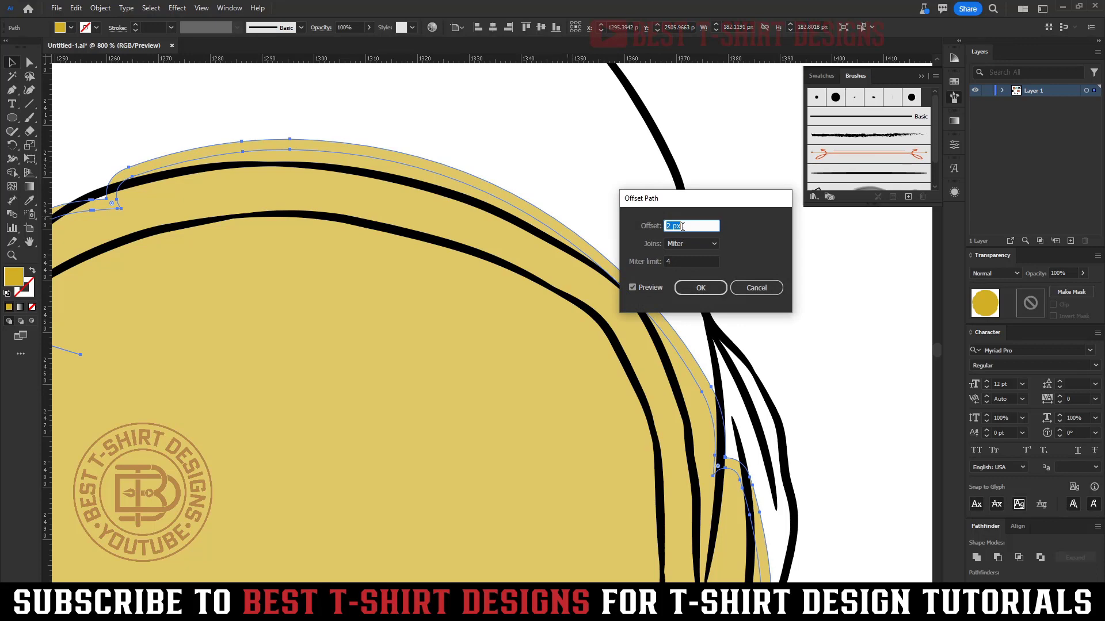
{"action": "left_click", "coordinate": [756, 288]}
{"action": "scroll", "coordinate": [719, 244], "scroll_direction": "down", "scroll_amount": 5}
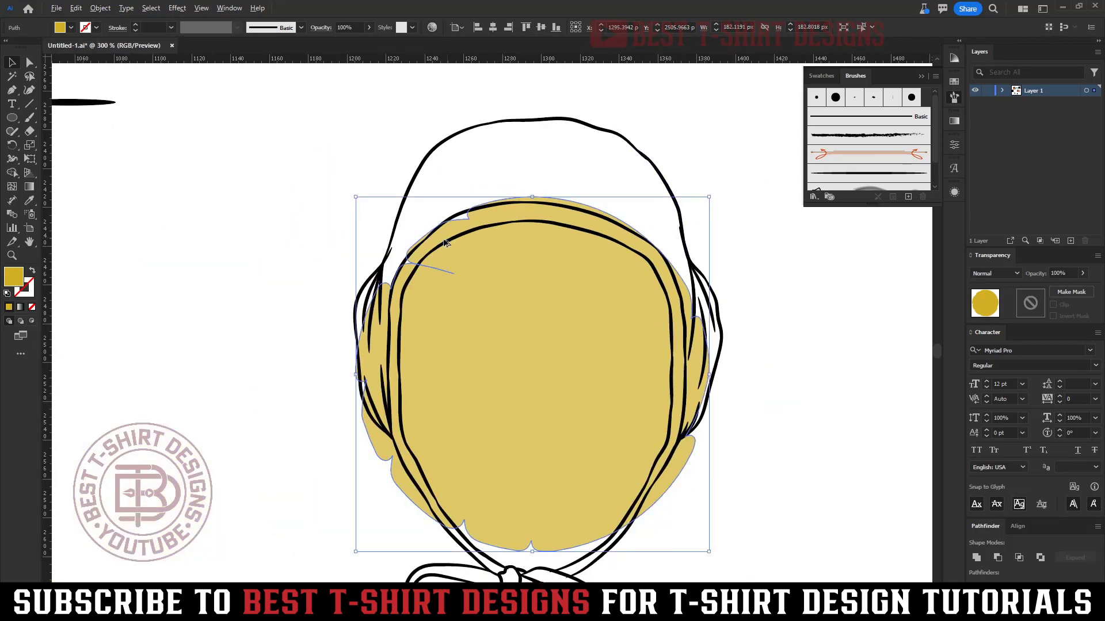
- Offset the ball's united shape outward by 1 px with miter joins
{"action": "scroll", "coordinate": [412, 278], "scroll_direction": "up", "scroll_amount": 5}
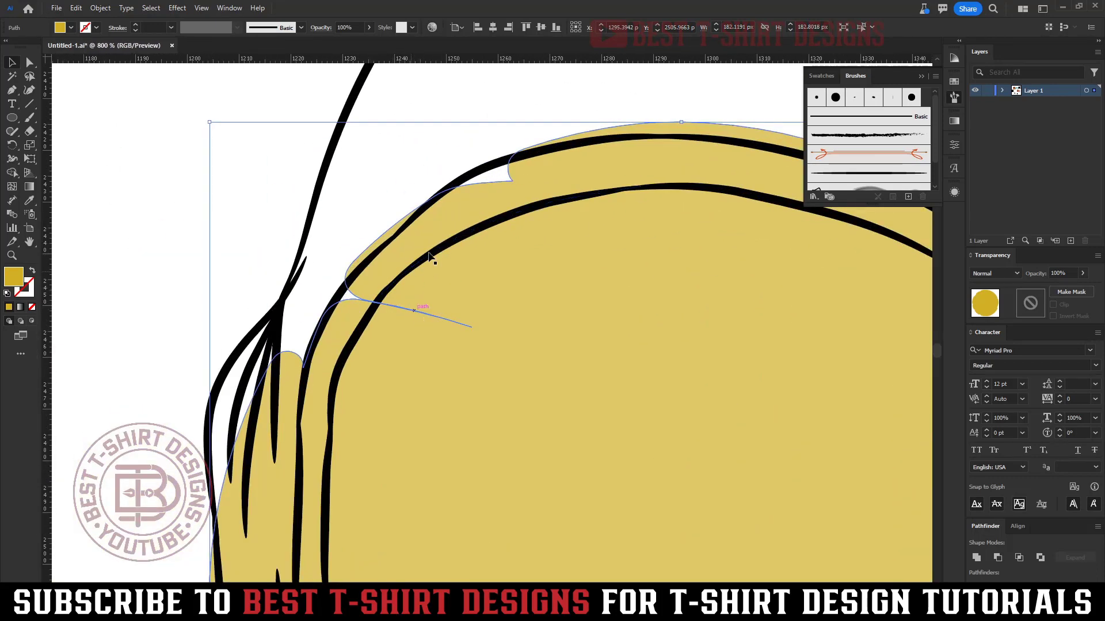
{"action": "left_click", "coordinate": [511, 179]}
{"action": "key", "text": "ctrl+alt+o"}
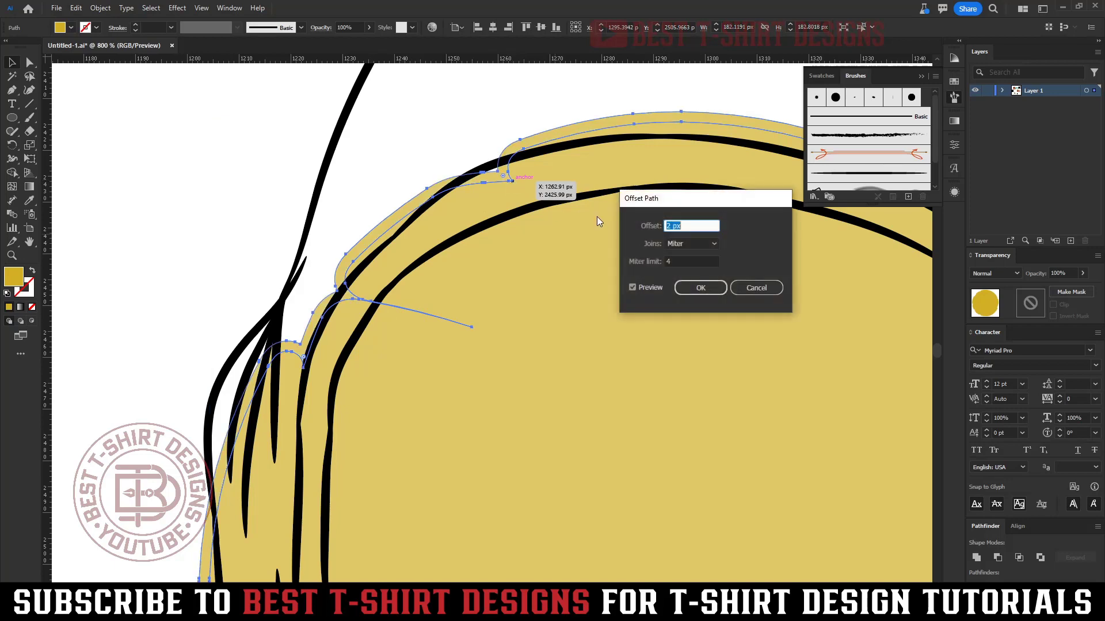
{"action": "key", "text": "Down"}
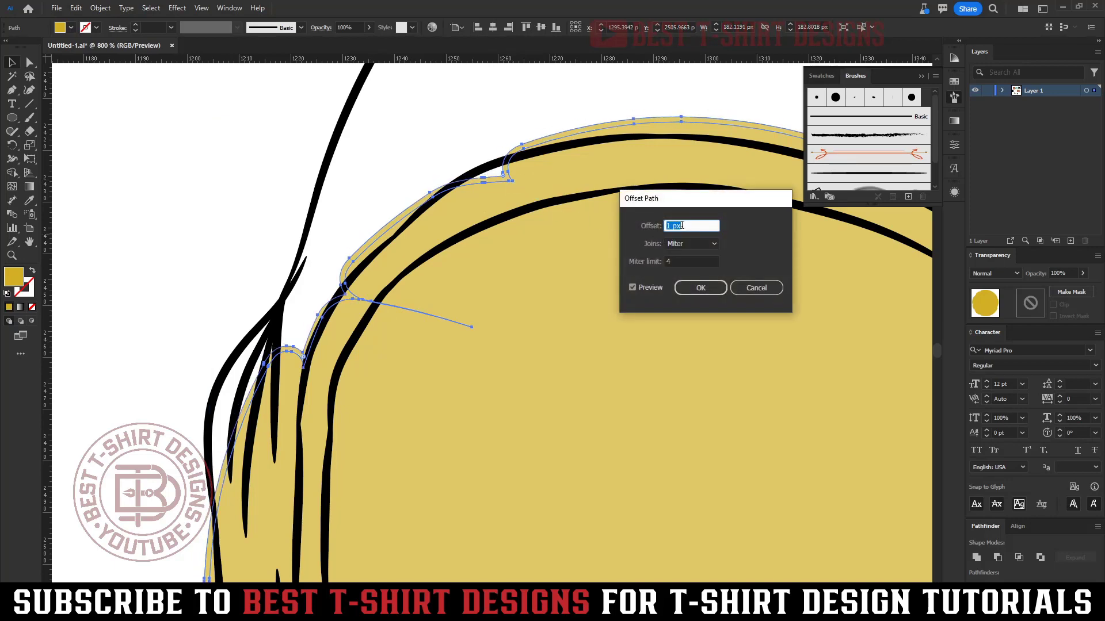
{"action": "left_click", "coordinate": [700, 287]}
- Isolate the ball group and fill both offset shapes with red behind the gold panels
{"action": "key", "text": "ctrl+minus"}
{"action": "key", "text": "ctrl+minus"}
{"action": "key", "text": "ctrl+minus"}
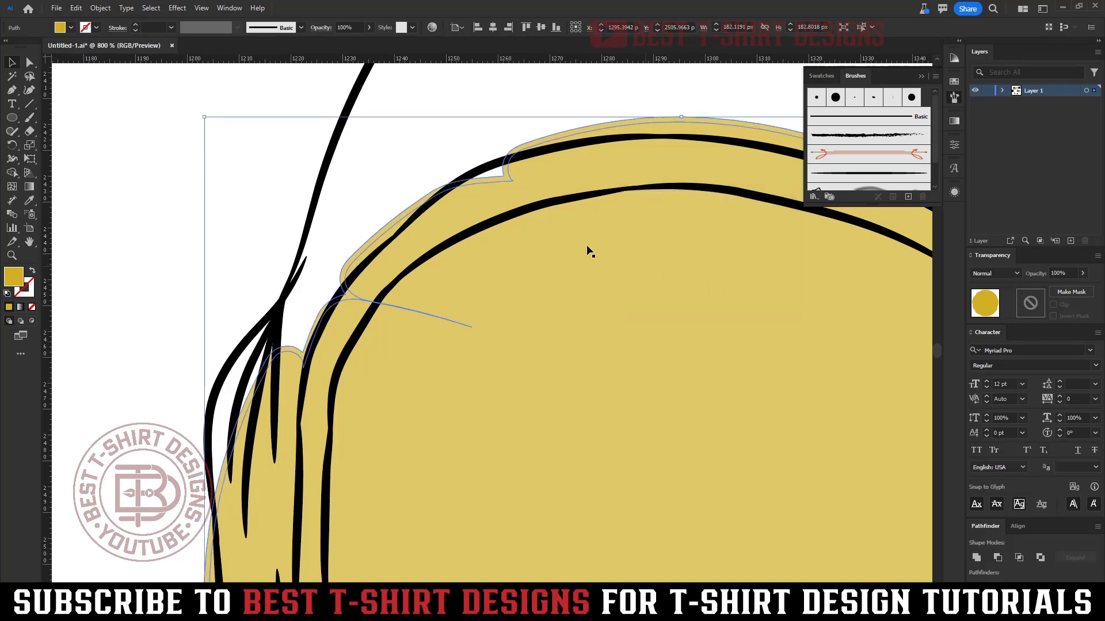
{"action": "key", "text": "ctrl+x"}
{"action": "left_click", "coordinate": [593, 348]}
{"action": "left_click", "coordinate": [160, 183]}
{"action": "left_click", "coordinate": [413, 250]}
{"action": "double_click", "coordinate": [413, 254]}
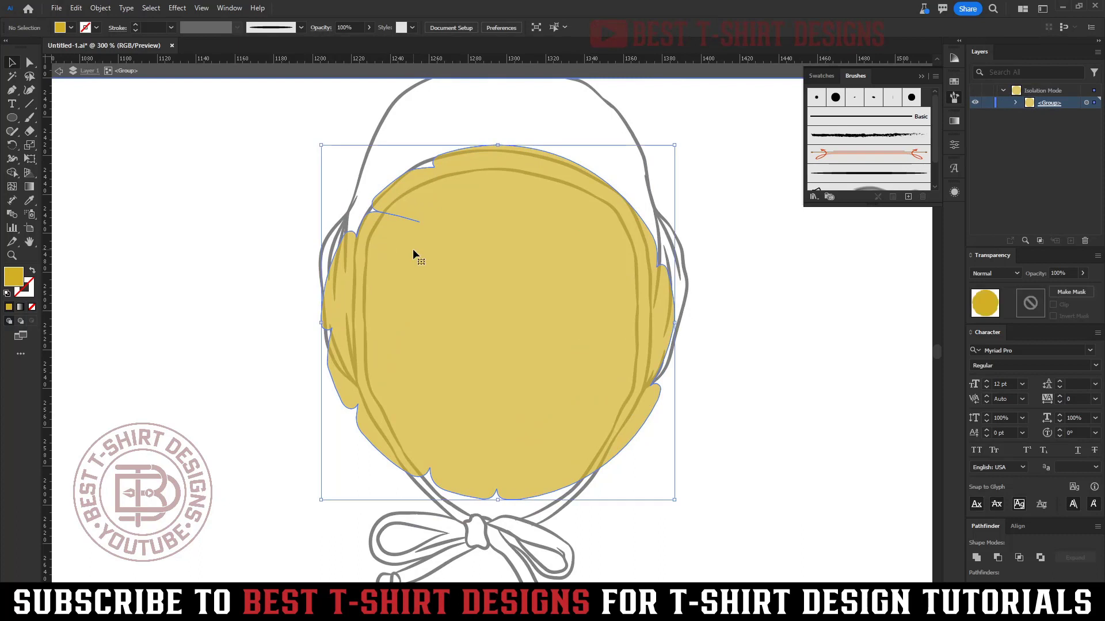
{"action": "left_click", "coordinate": [70, 27]}
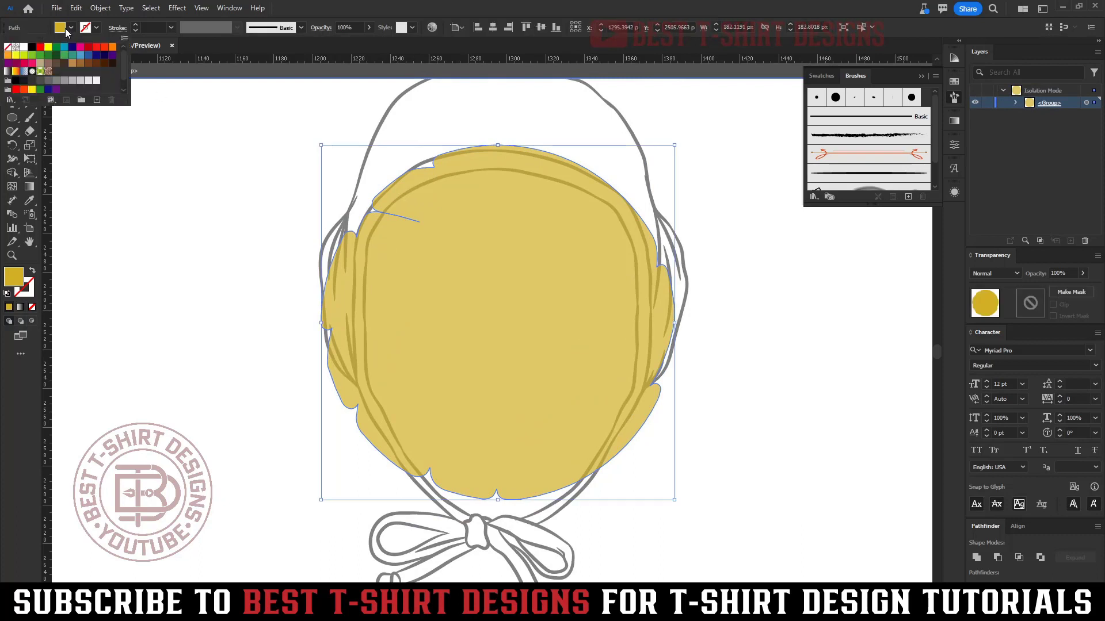
{"action": "left_click", "coordinate": [88, 51]}
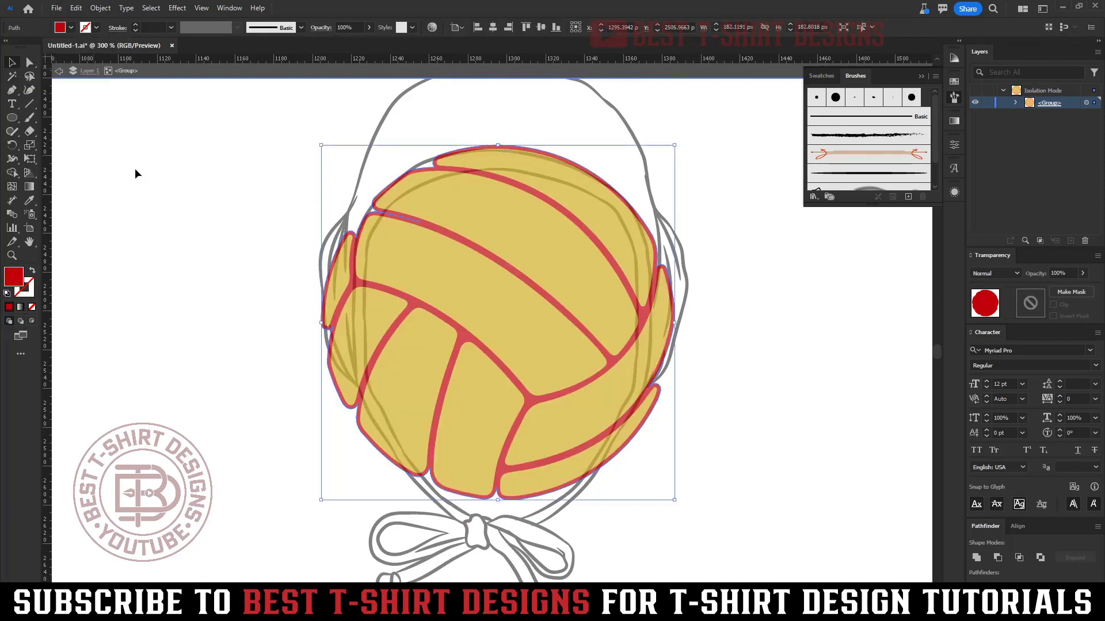
{"action": "key", "text": "ctrl+z"}
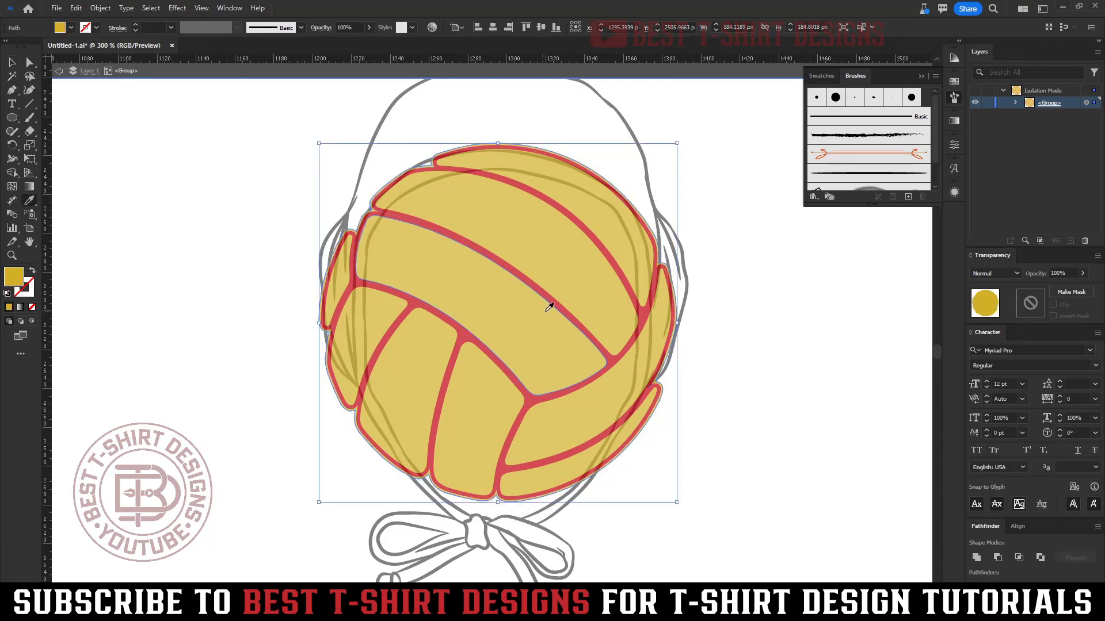
{"action": "key", "text": "ctrl+shift+z"}
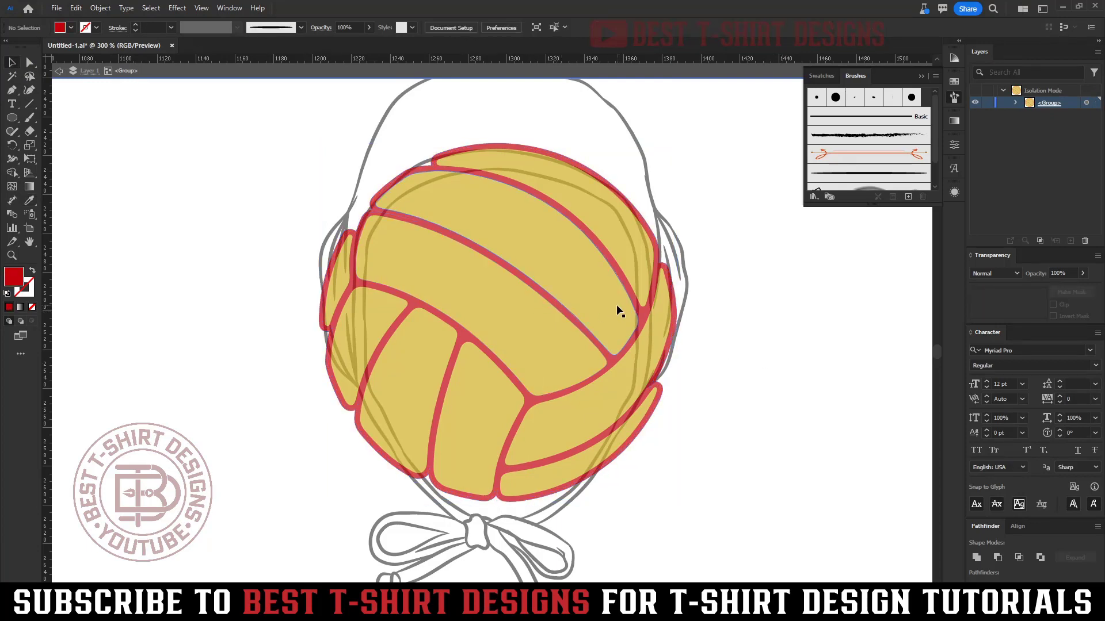
- Unite the red offset shapes into one silhouette and fill it with black, keeping the gold panels in front
{"action": "left_click", "coordinate": [617, 308]}
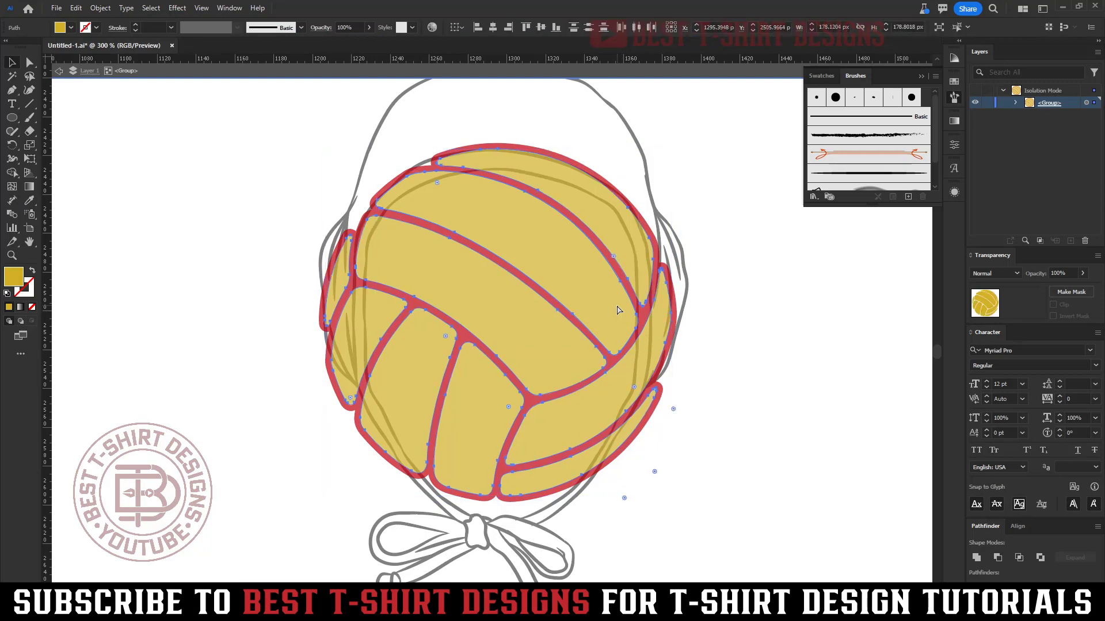
{"action": "key", "text": "ctrl+z"}
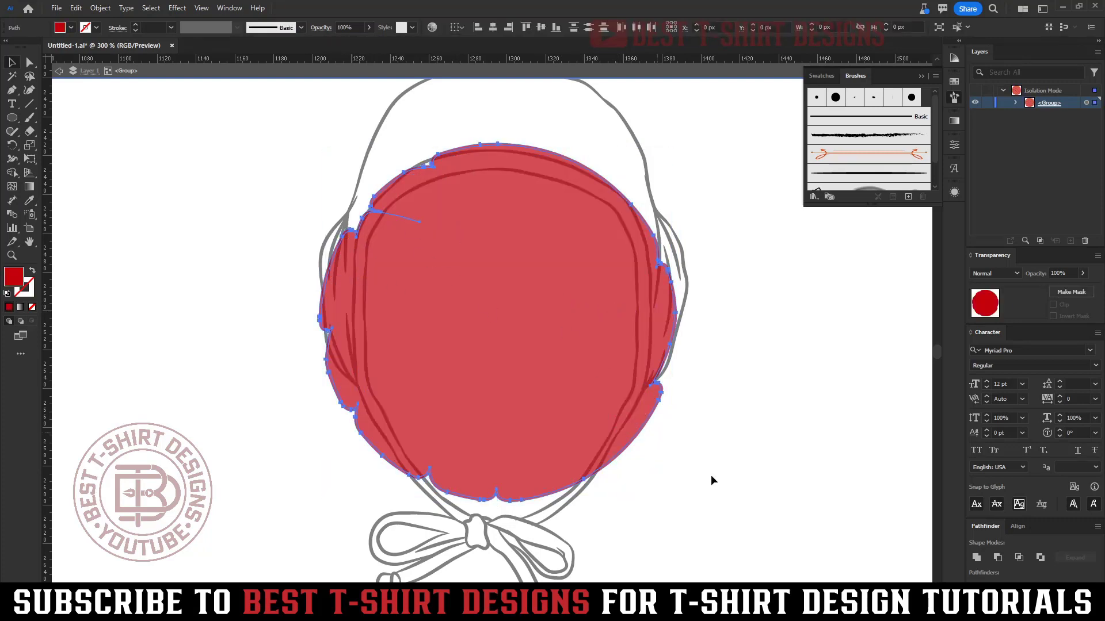
{"action": "left_click", "coordinate": [976, 558]}
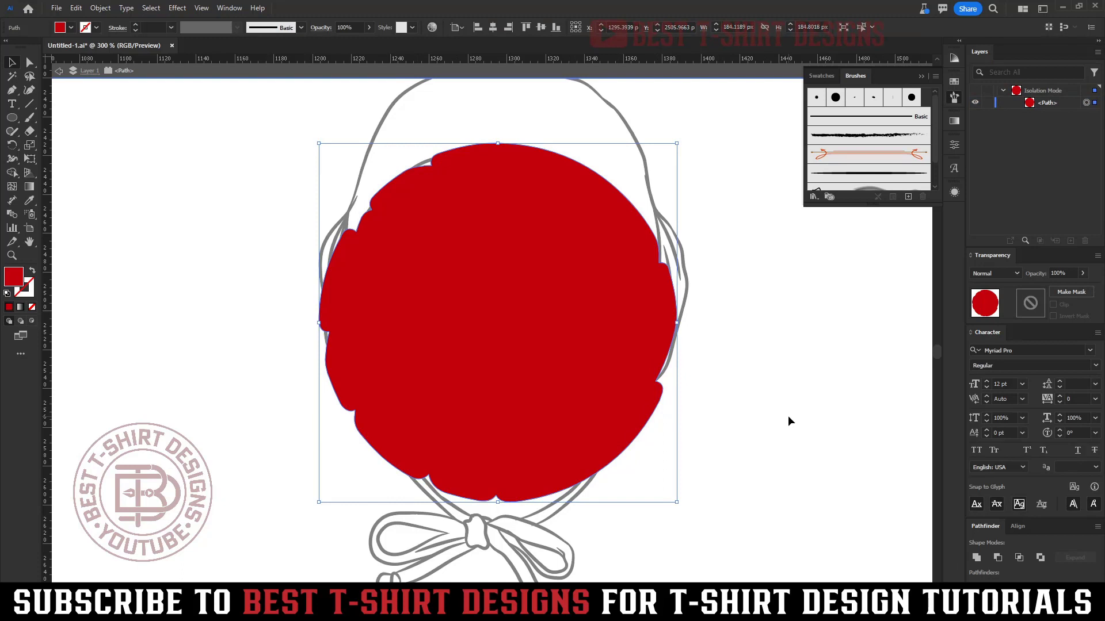
{"action": "left_click", "coordinate": [71, 27]}
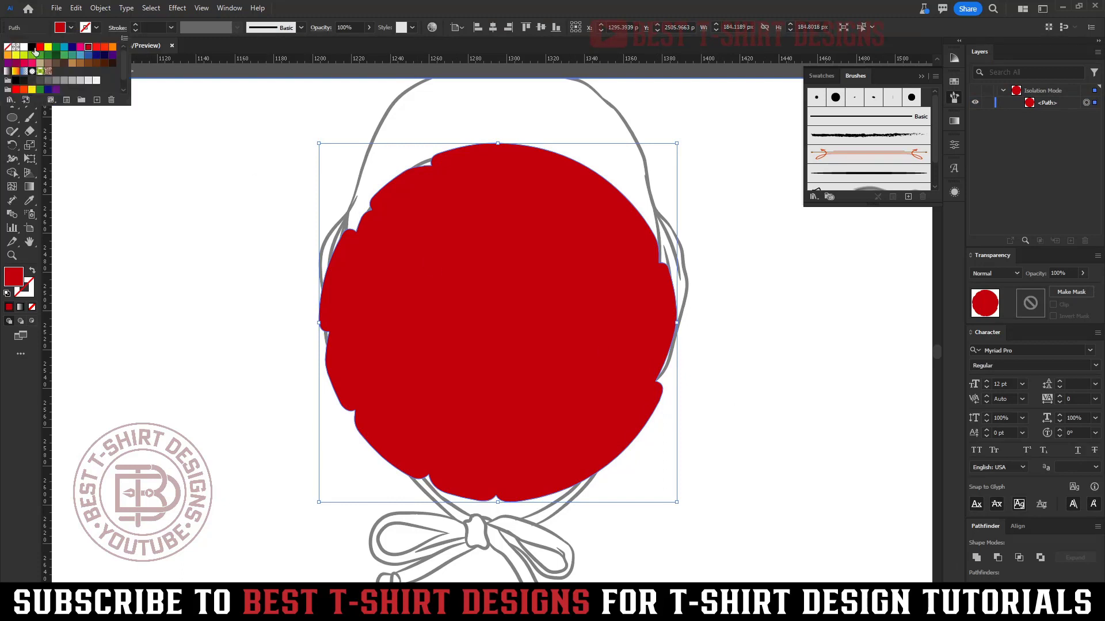
{"action": "left_click", "coordinate": [32, 47]}
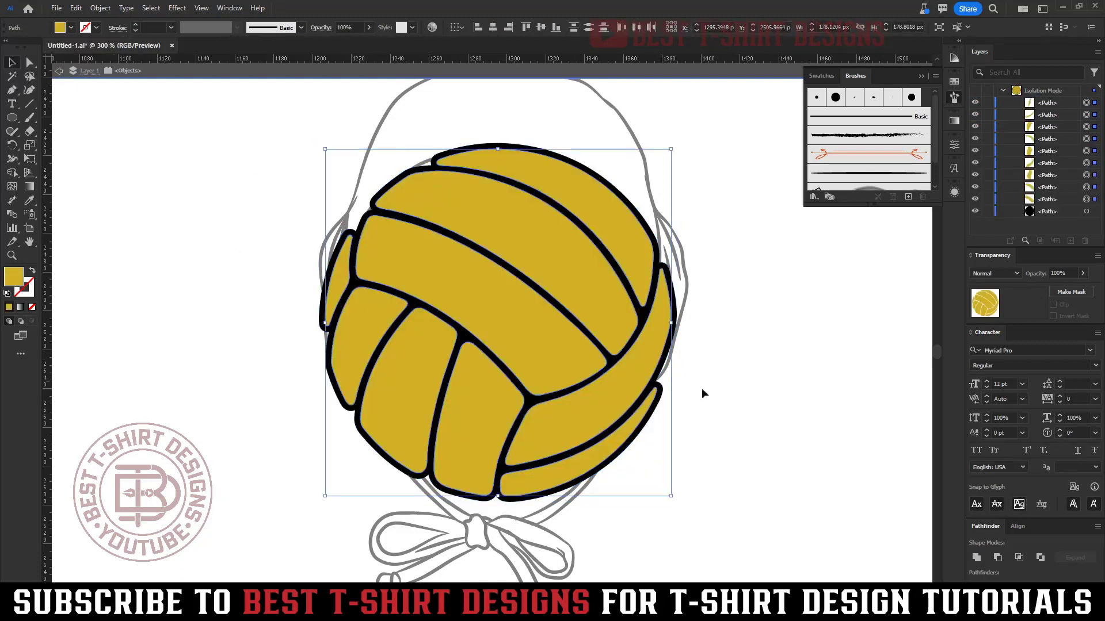
- Trim the black silhouette with the gold panels on top of it and ungroup the result
{"action": "left_click_drag", "start_coordinate": [734, 545], "coordinate": [241, 116]}
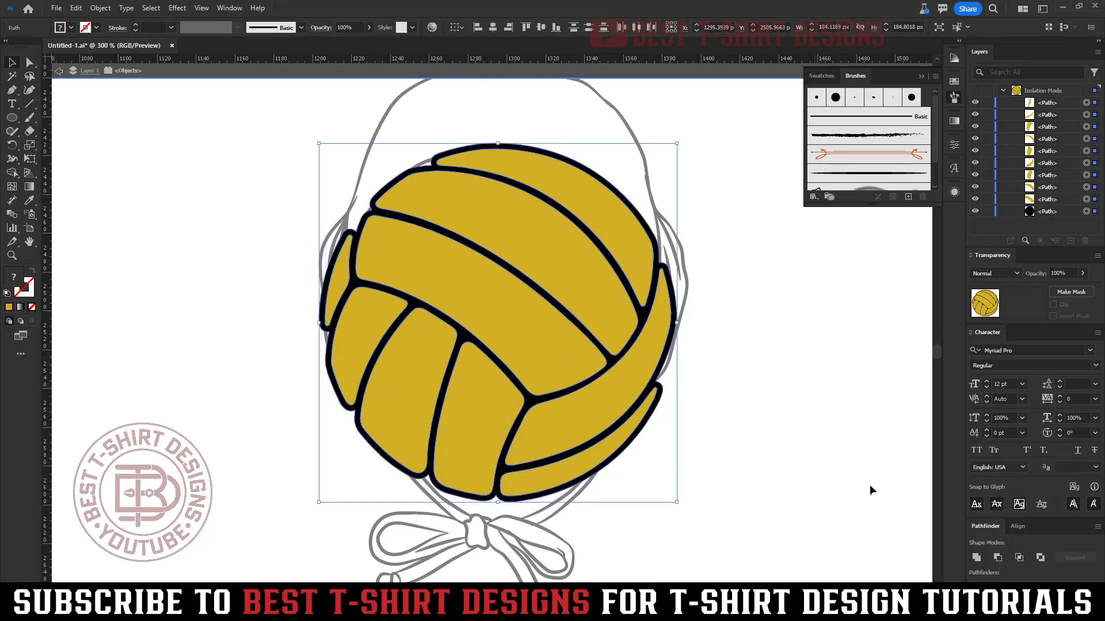
{"action": "key", "text": "ctrl+g"}
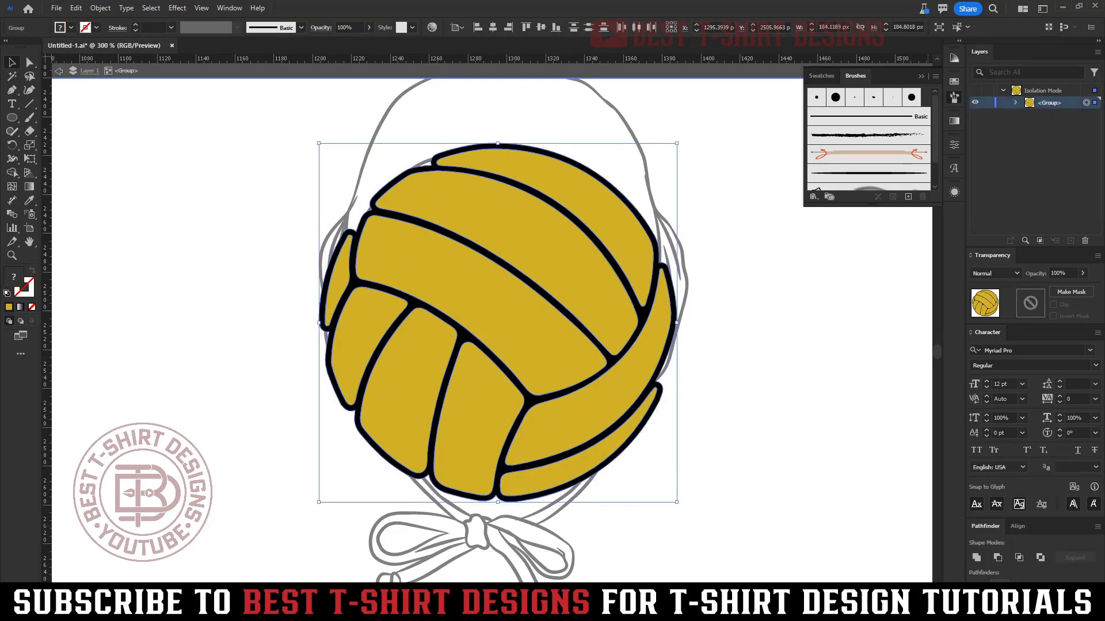
{"action": "right_click", "coordinate": [508, 209]}
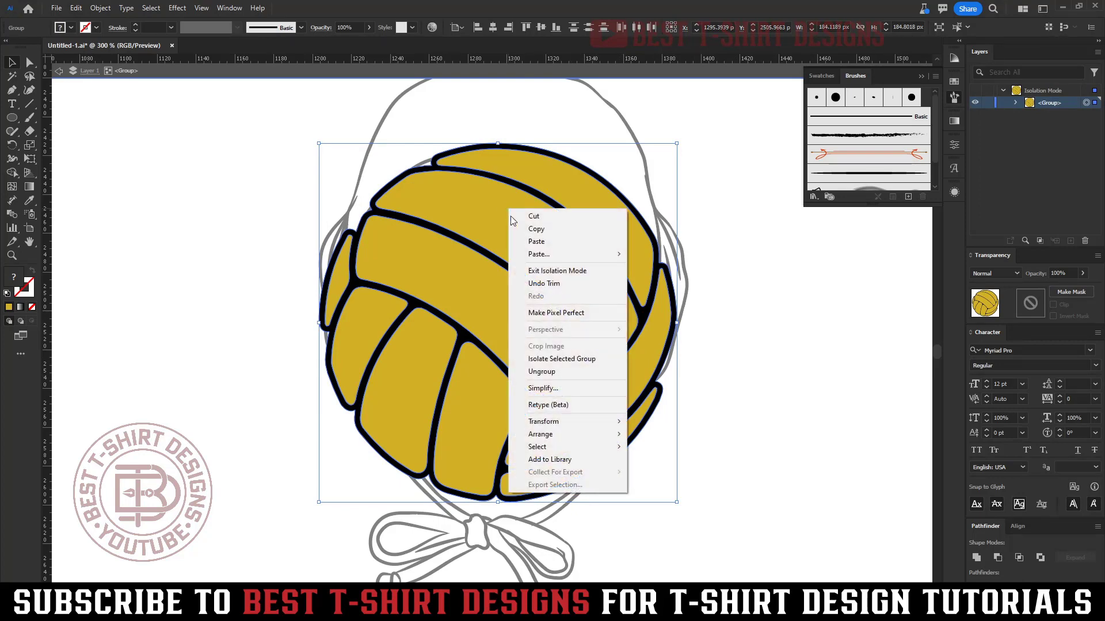
{"action": "left_click", "coordinate": [541, 371]}
- Select all gold panels by their shared fill color and cut them out, leaving only the black ball outline
{"action": "left_click", "coordinate": [619, 376]}
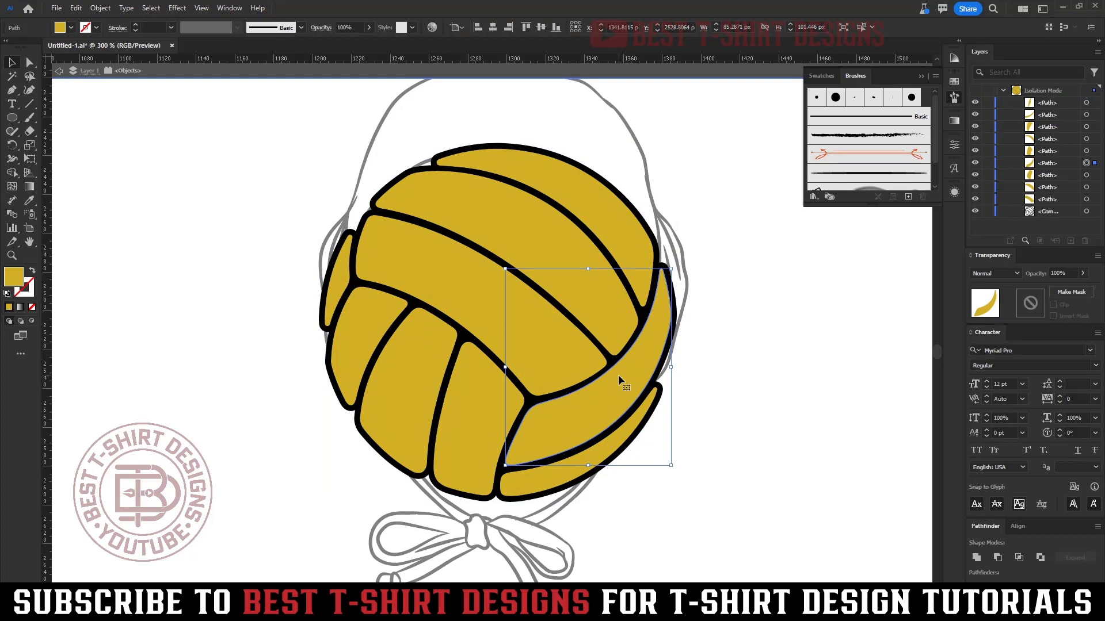
{"action": "left_click", "coordinate": [151, 7]}
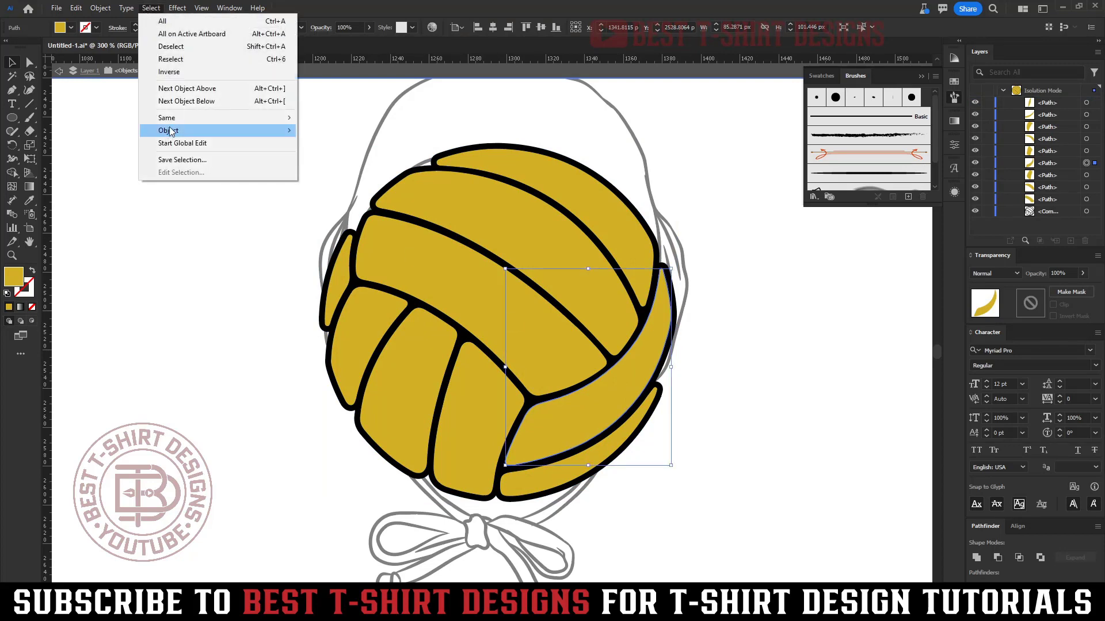
{"action": "mouse_move", "coordinate": [176, 119]}
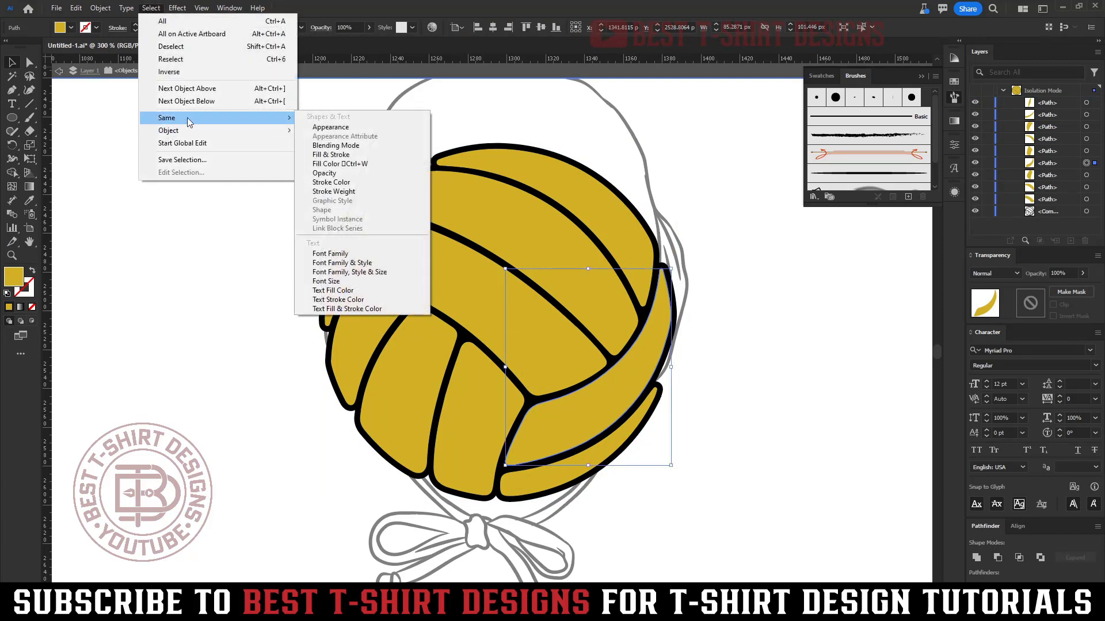
{"action": "left_click", "coordinate": [344, 167]}
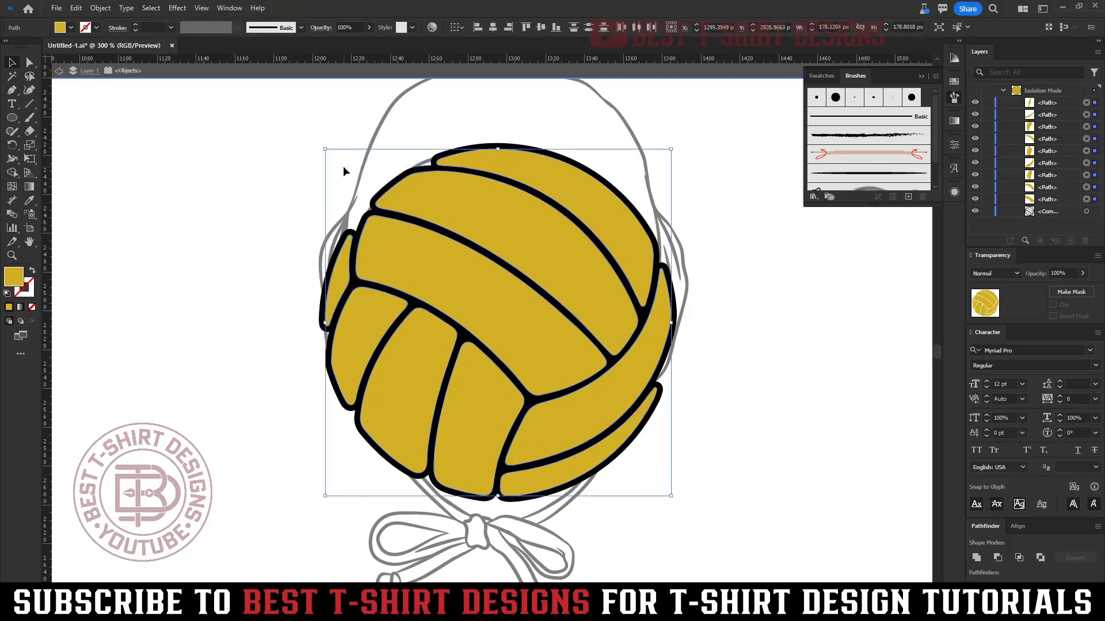
{"action": "key", "text": "Delete"}
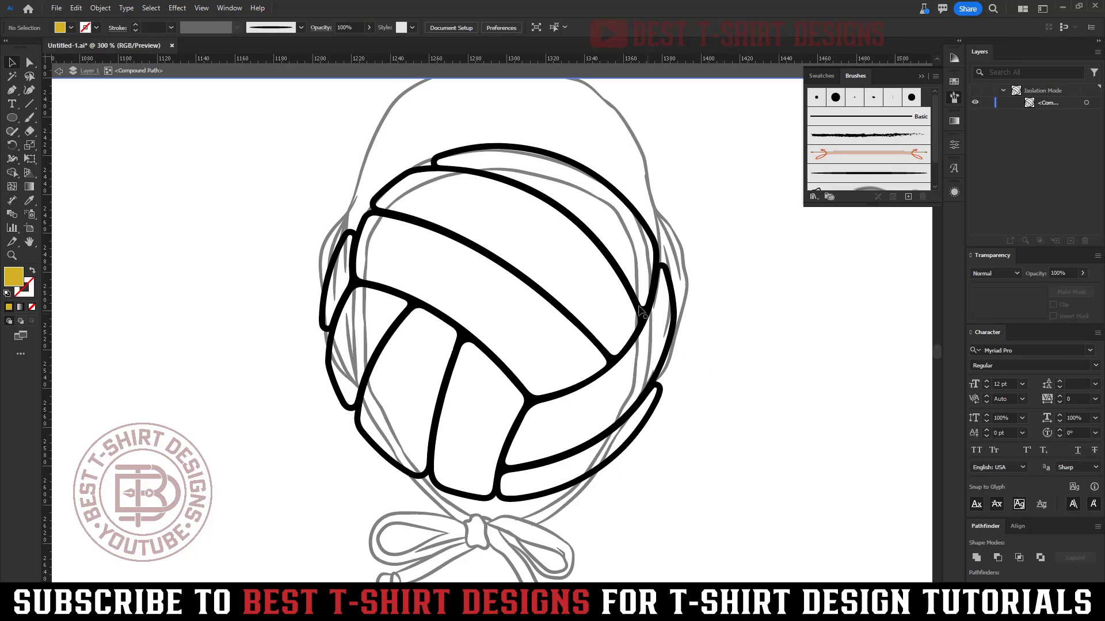
- Leave isolation mode, paste the gold panels, and place them on the empty area to the right of the cap
{"action": "double_click", "coordinate": [575, 272]}
{"action": "scroll", "coordinate": [386, 290], "scroll_direction": "down", "scroll_amount": 2}
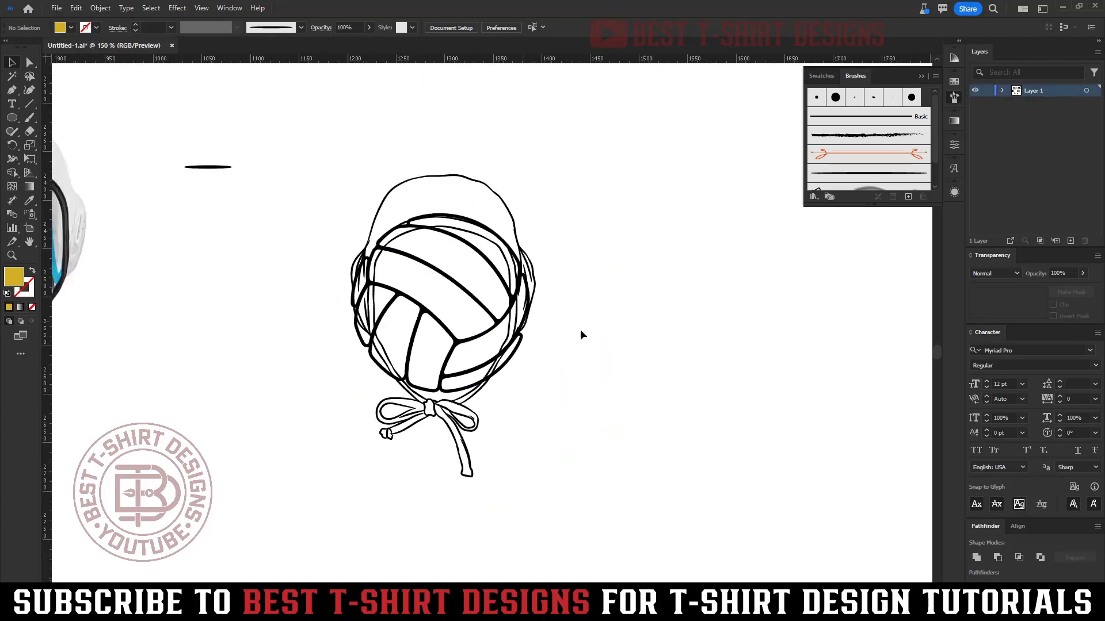
{"action": "key", "text": "ctrl+v"}
{"action": "left_click_drag", "start_coordinate": [537, 320], "coordinate": [831, 318]}
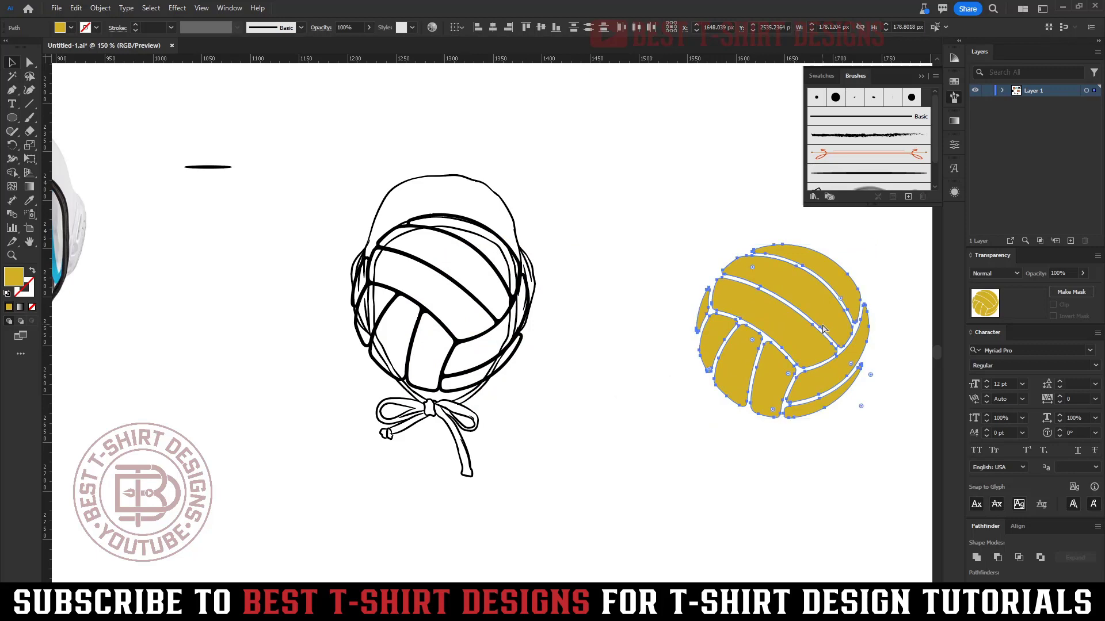
{"action": "left_click", "coordinate": [661, 378]}
- Select the cap line art around the ball and set its stroke weight to 1 pt
{"action": "scroll", "coordinate": [427, 288], "scroll_direction": "up", "scroll_amount": 1}
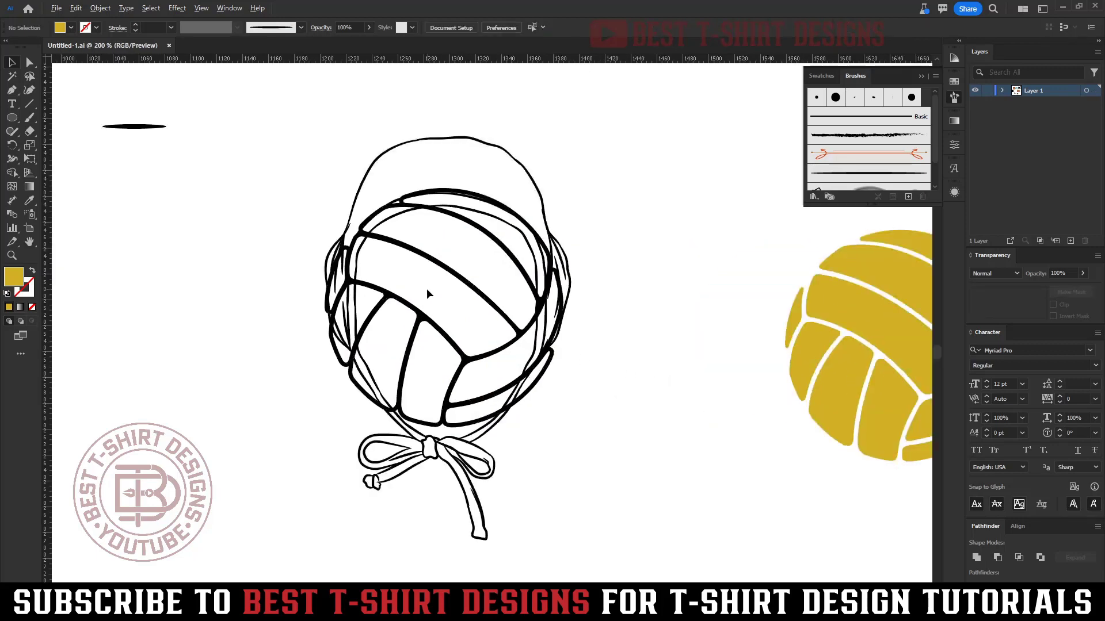
{"action": "left_click", "coordinate": [541, 193]}
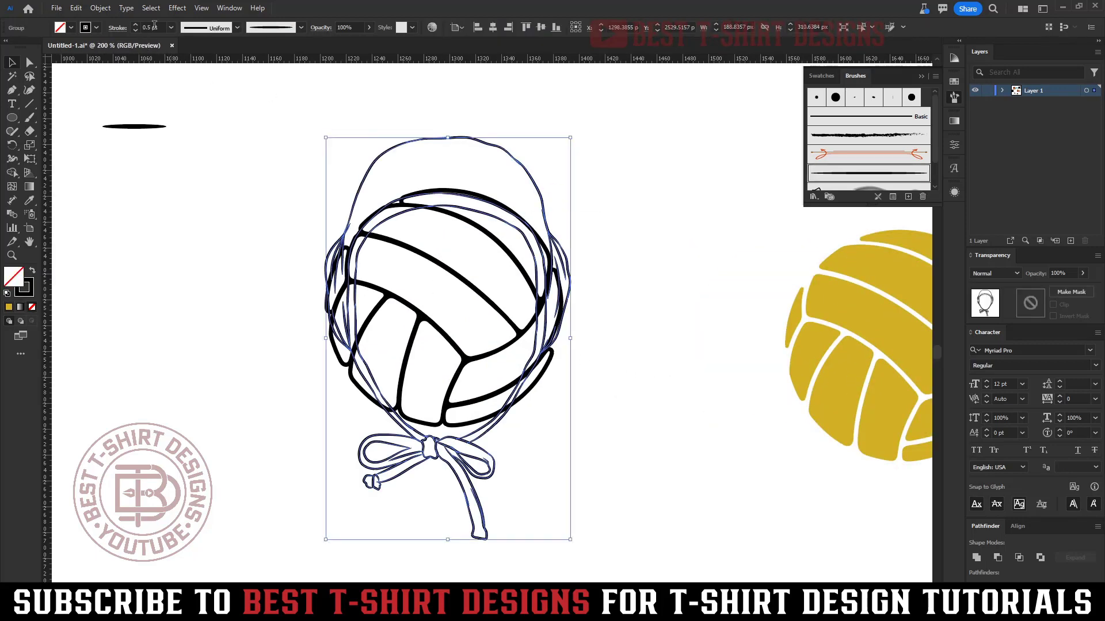
{"action": "scroll", "coordinate": [154, 25], "scroll_direction": "up", "scroll_amount": 1}
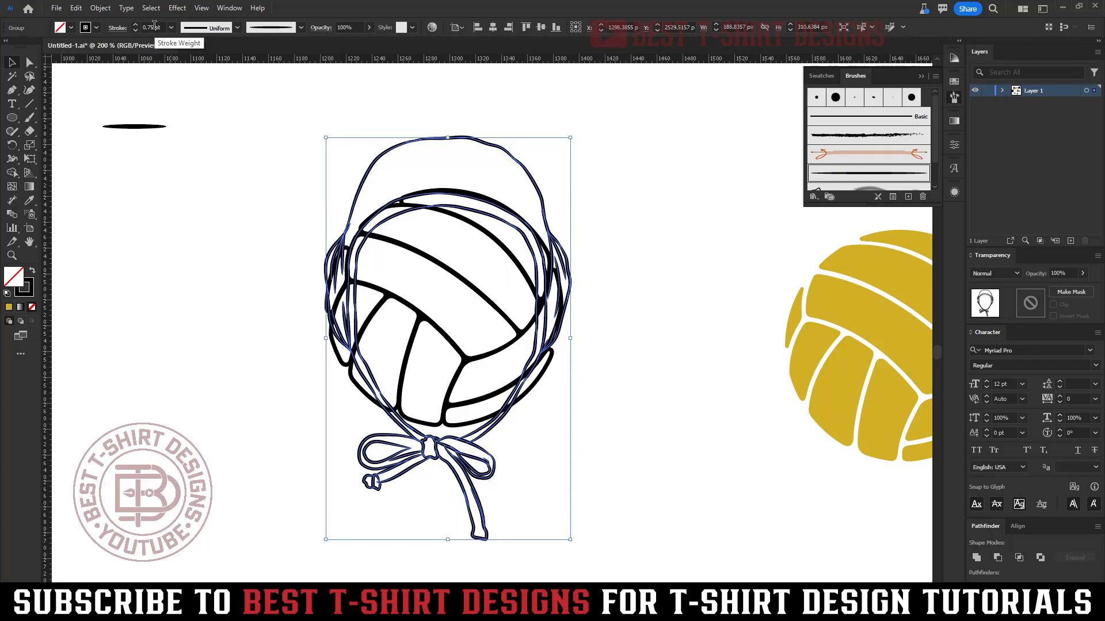
{"action": "scroll", "coordinate": [154, 25], "scroll_direction": "up", "scroll_amount": 1}
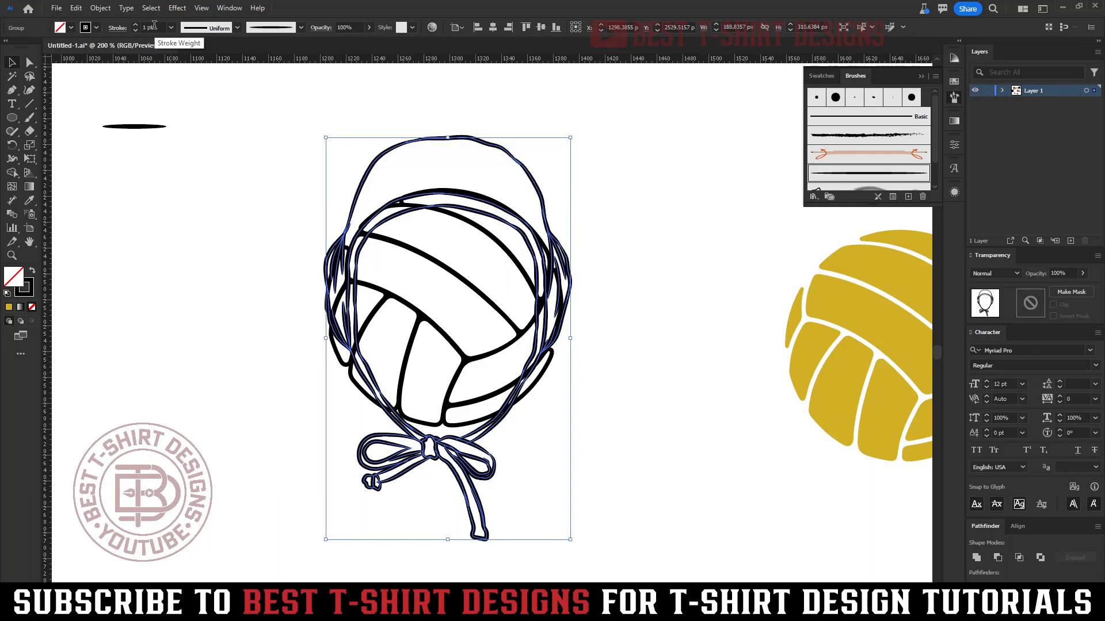
{"action": "left_click", "coordinate": [606, 305]}
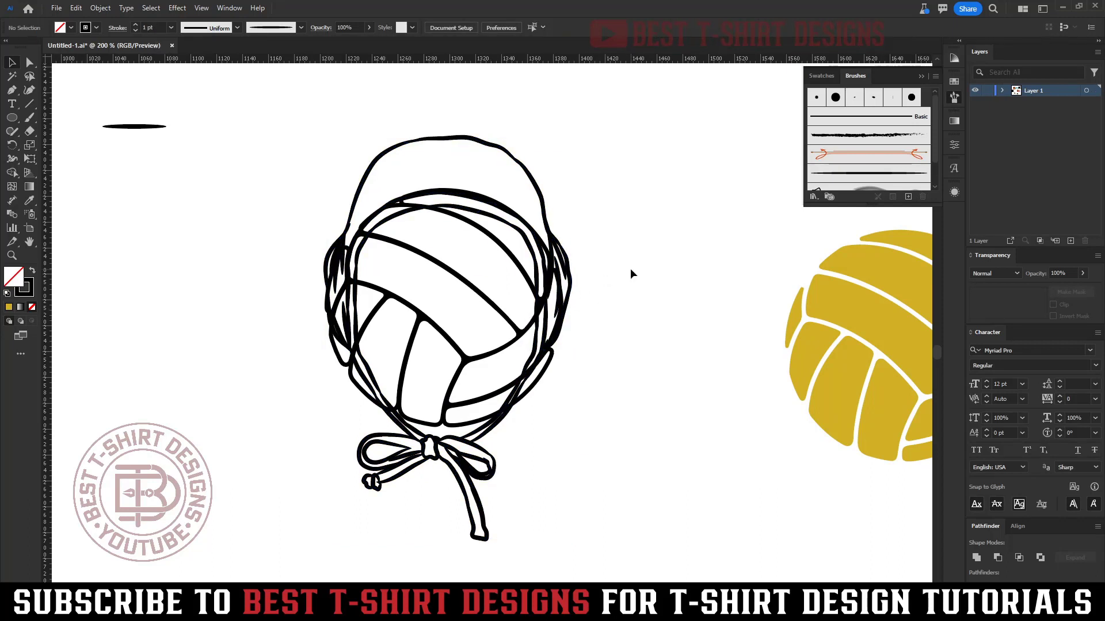
- Recolor the cap line art's strokes to red and expand them into filled shapes
{"action": "key", "text": "ctrl+equal"}
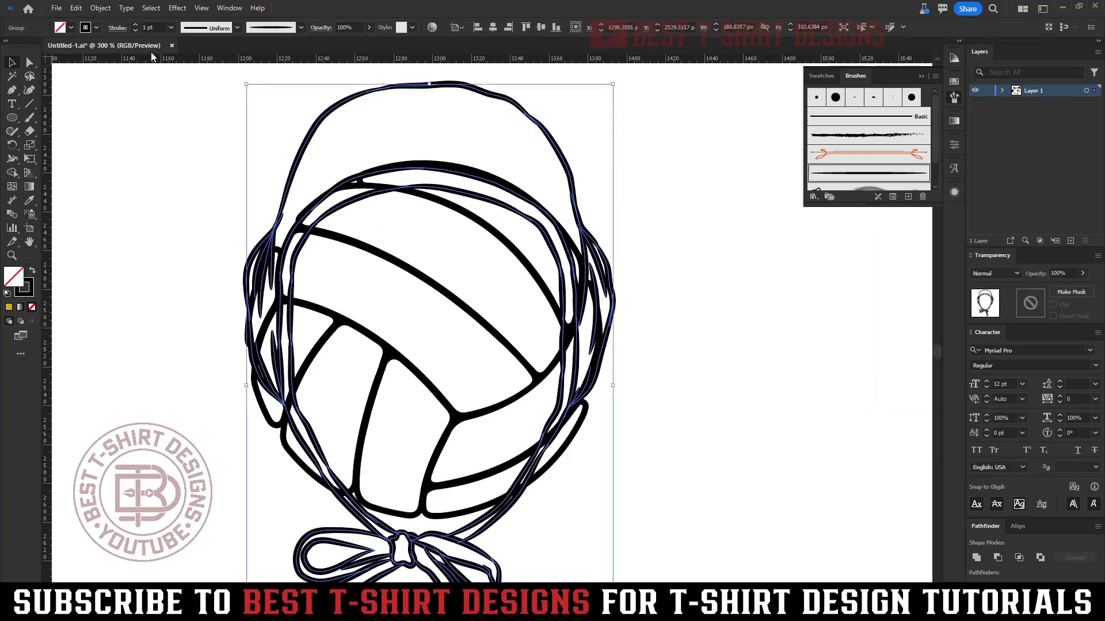
{"action": "left_click", "coordinate": [94, 27]}
{"action": "left_click", "coordinate": [92, 47]}
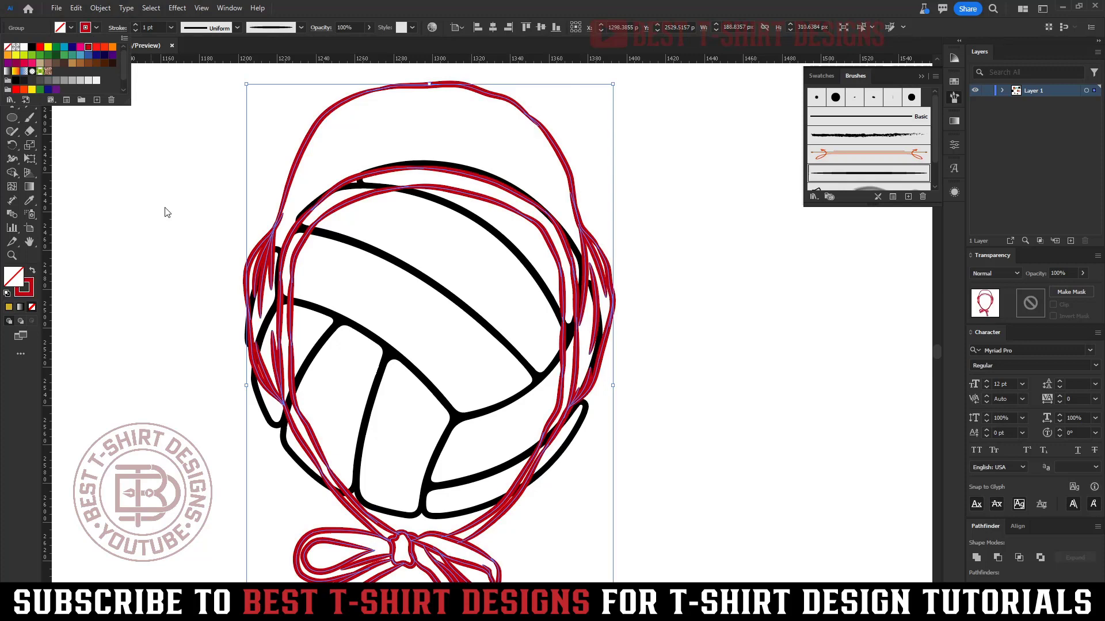
{"action": "left_click", "coordinate": [164, 214]}
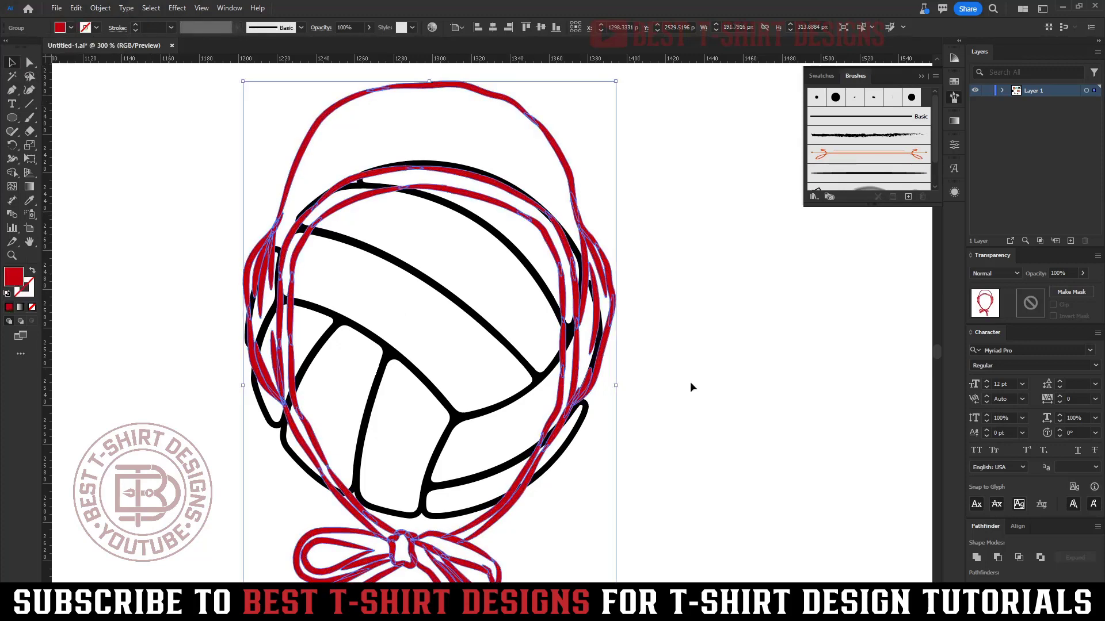
{"action": "left_click", "coordinate": [705, 385]}
{"action": "left_click", "coordinate": [576, 199]}
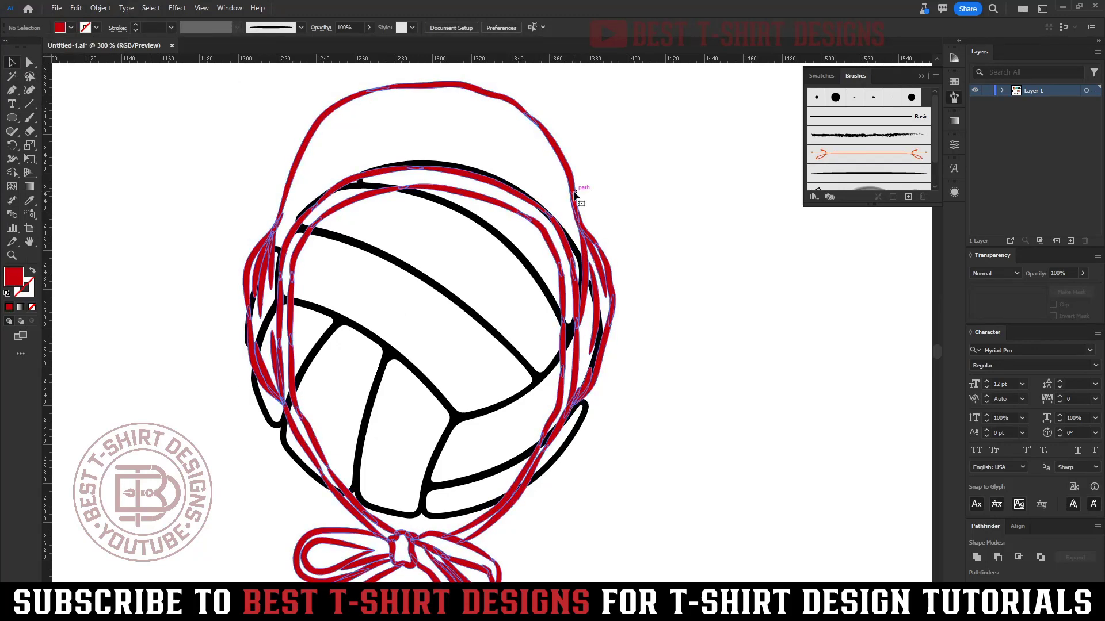
{"action": "left_click", "coordinate": [726, 288]}
- Add an opacity mask with clipping turned off to the black ball outline and open the mask for editing
{"action": "scroll", "coordinate": [727, 288], "scroll_direction": "down", "scroll_amount": 2}
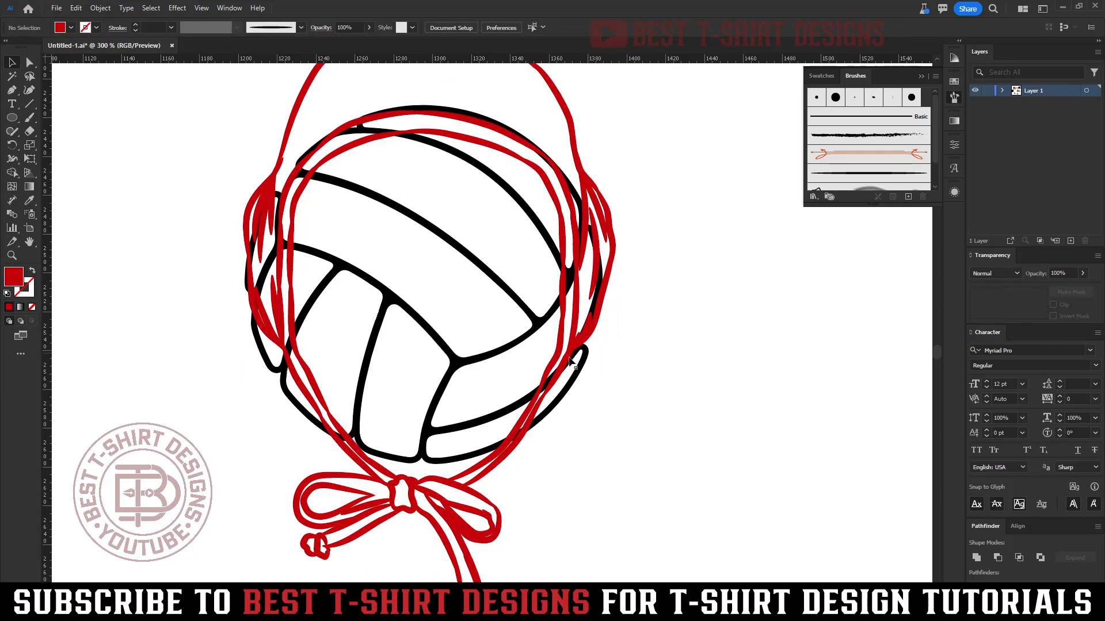
{"action": "left_click", "coordinate": [500, 357]}
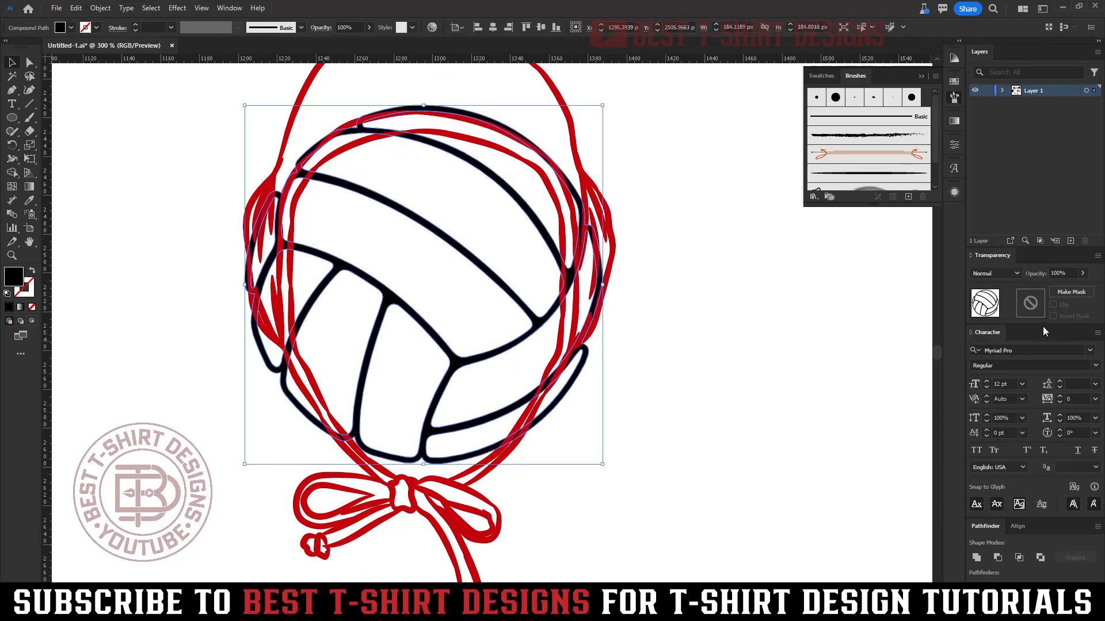
{"action": "left_click", "coordinate": [1037, 308]}
{"action": "left_click", "coordinate": [1052, 304]}
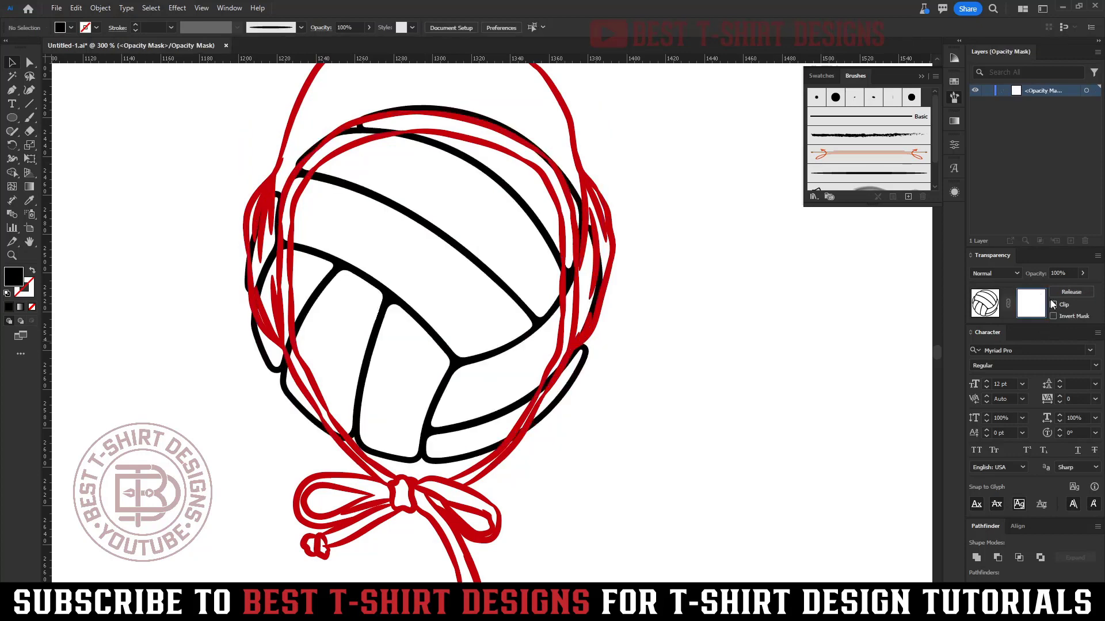
{"action": "left_click", "coordinate": [953, 81]}
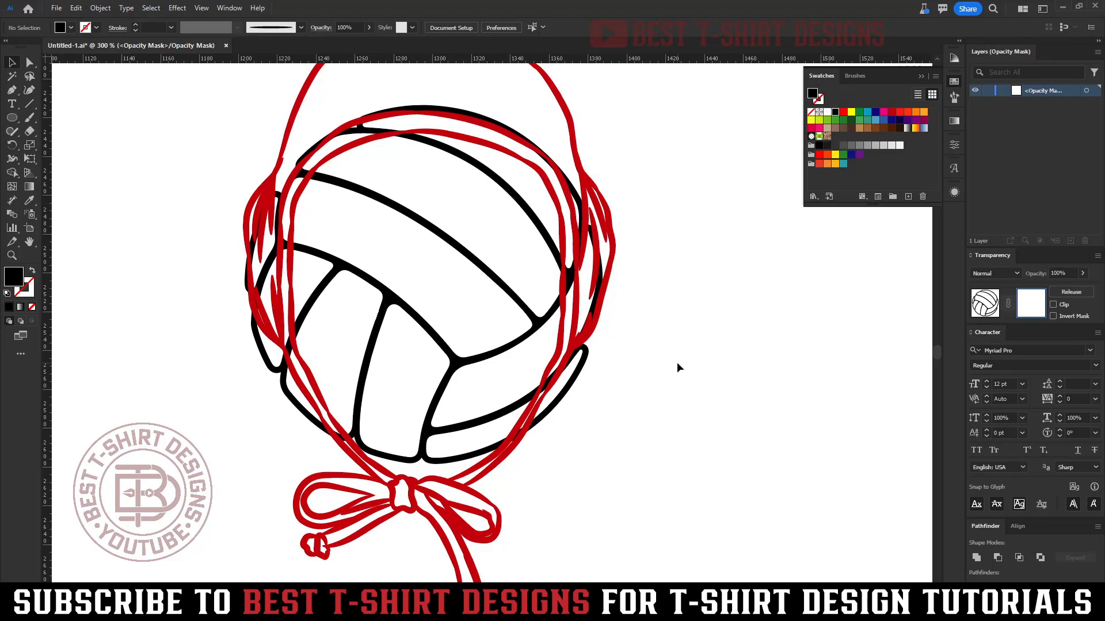
- Draw black Pencil shapes in the opacity mask along the red cap opening to hide the ball outline outside it
{"action": "key", "text": "n"}
{"action": "key", "text": "ctrl+equal"}
{"action": "key", "text": "ctrl+equal"}
{"action": "key", "text": "ctrl+equal"}
{"action": "mouse_move", "coordinate": [466, 527]}
{"action": "left_mouse_down"}
{"action": "mouse_move", "coordinate": [621, 244]}
{"action": "mouse_move", "coordinate": [725, 181]}
{"action": "mouse_move", "coordinate": [751, 285]}
{"action": "mouse_move", "coordinate": [629, 524]}
{"action": "mouse_move", "coordinate": [477, 549]}
{"action": "left_mouse_up"}
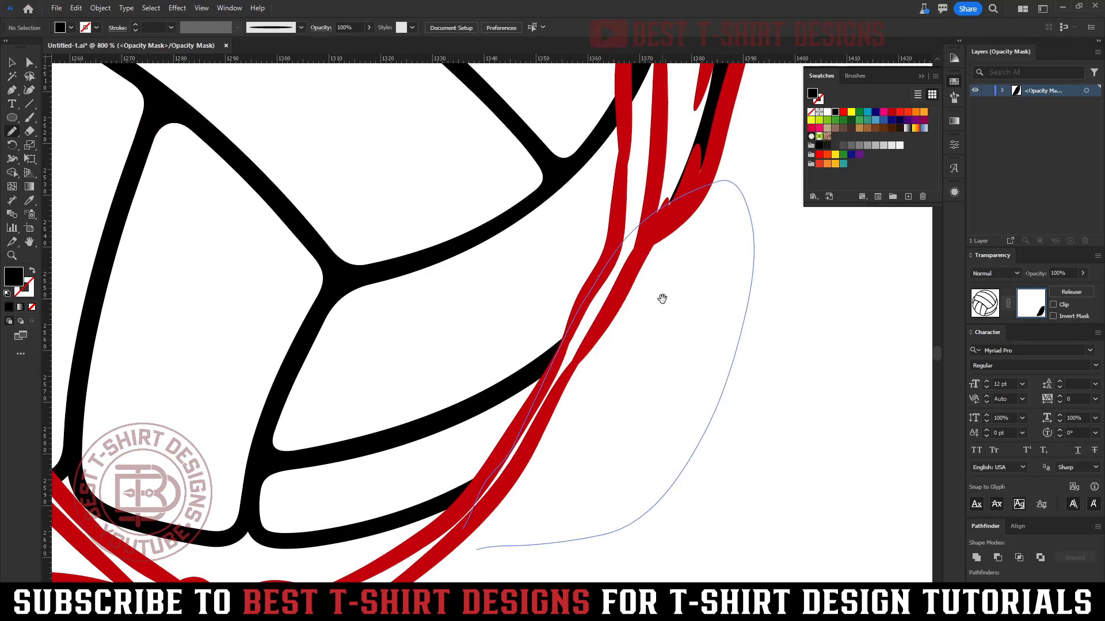
{"action": "left_click_drag", "start_coordinate": [663, 298], "coordinate": [622, 488]}
{"action": "left_click_drag", "start_coordinate": [583, 528], "coordinate": [590, 248]}
{"action": "mouse_move", "coordinate": [602, 166]}
{"action": "left_mouse_down"}
{"action": "mouse_move", "coordinate": [729, 192]}
{"action": "mouse_move", "coordinate": [722, 475]}
{"action": "mouse_move", "coordinate": [661, 580]}
{"action": "left_mouse_up"}
{"action": "left_click_drag", "start_coordinate": [646, 261], "coordinate": [650, 551]}
{"action": "mouse_move", "coordinate": [614, 517]}
{"action": "left_mouse_down"}
{"action": "mouse_move", "coordinate": [581, 371]}
{"action": "mouse_move", "coordinate": [538, 302]}
{"action": "mouse_move", "coordinate": [483, 262]}
{"action": "mouse_move", "coordinate": [437, 167]}
{"action": "mouse_move", "coordinate": [700, 348]}
{"action": "mouse_move", "coordinate": [695, 504]}
{"action": "left_mouse_up"}
{"action": "left_click_drag", "start_coordinate": [511, 294], "coordinate": [804, 368]}
{"action": "mouse_move", "coordinate": [742, 316]}
{"action": "left_mouse_down"}
{"action": "mouse_move", "coordinate": [683, 293]}
{"action": "mouse_move", "coordinate": [532, 267]}
{"action": "mouse_move", "coordinate": [457, 268]}
{"action": "mouse_move", "coordinate": [371, 284]}
{"action": "mouse_move", "coordinate": [277, 325]}
{"action": "mouse_move", "coordinate": [202, 379]}
{"action": "mouse_move", "coordinate": [215, 251]}
{"action": "mouse_move", "coordinate": [748, 188]}
{"action": "mouse_move", "coordinate": [837, 286]}
{"action": "left_mouse_up"}
{"action": "left_click_drag", "start_coordinate": [393, 285], "coordinate": [598, 109]}
{"action": "left_click_drag", "start_coordinate": [390, 247], "coordinate": [371, 317]}
{"action": "mouse_move", "coordinate": [370, 384]}
{"action": "left_mouse_down"}
{"action": "mouse_move", "coordinate": [368, 483]}
{"action": "mouse_move", "coordinate": [230, 573]}
{"action": "mouse_move", "coordinate": [314, 122]}
{"action": "left_mouse_up"}
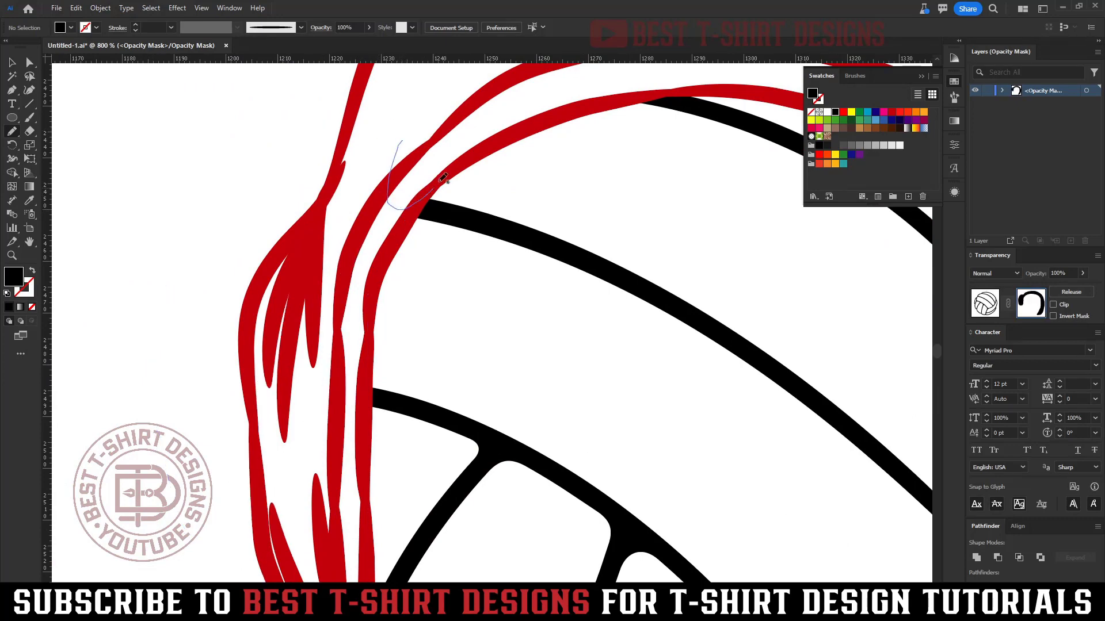
{"action": "scroll", "coordinate": [395, 150], "scroll_direction": "down", "scroll_amount": 5}
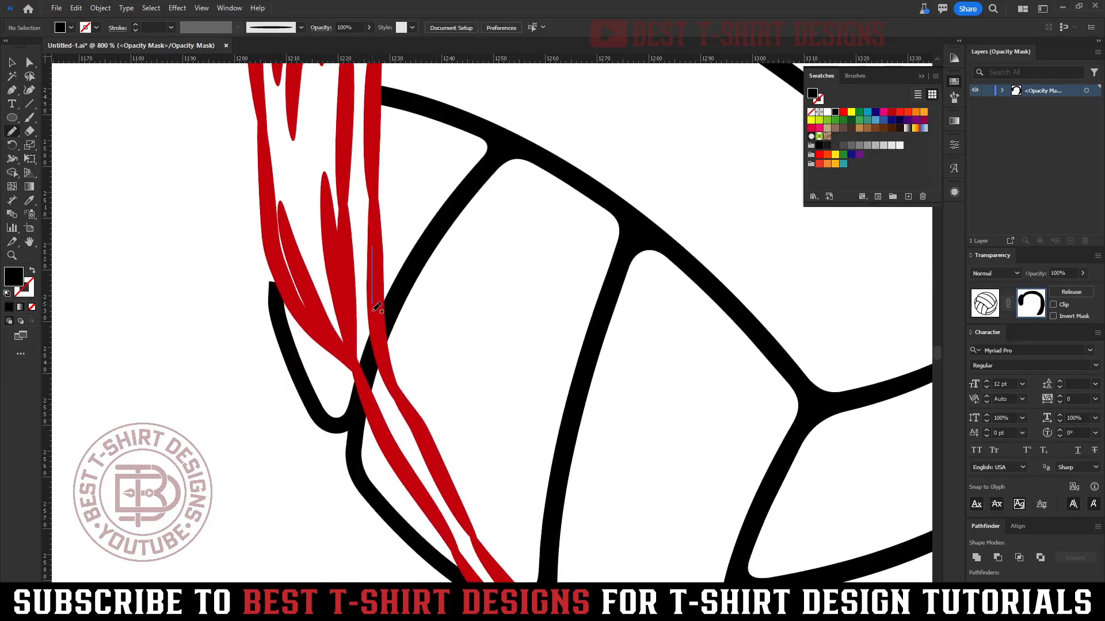
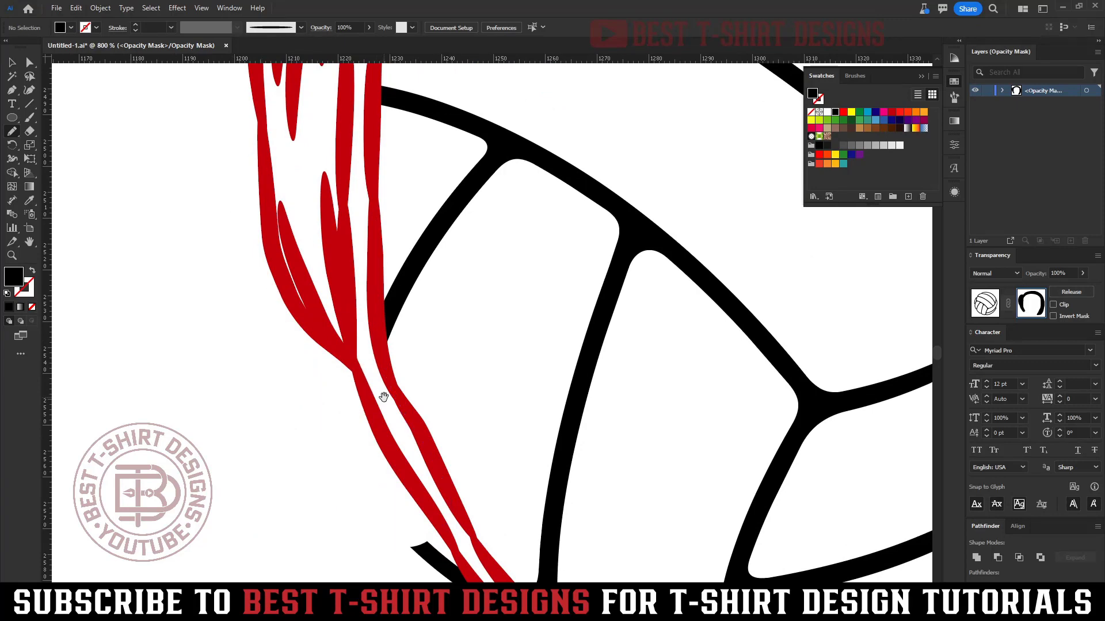
- Draw a black Pencil shape in the mask along the lower-left strap to hide the outer ball outline, and exit mask editing
{"action": "left_click_drag", "start_coordinate": [384, 394], "coordinate": [290, 166]}
{"action": "left_click_drag", "start_coordinate": [366, 277], "coordinate": [500, 473]}
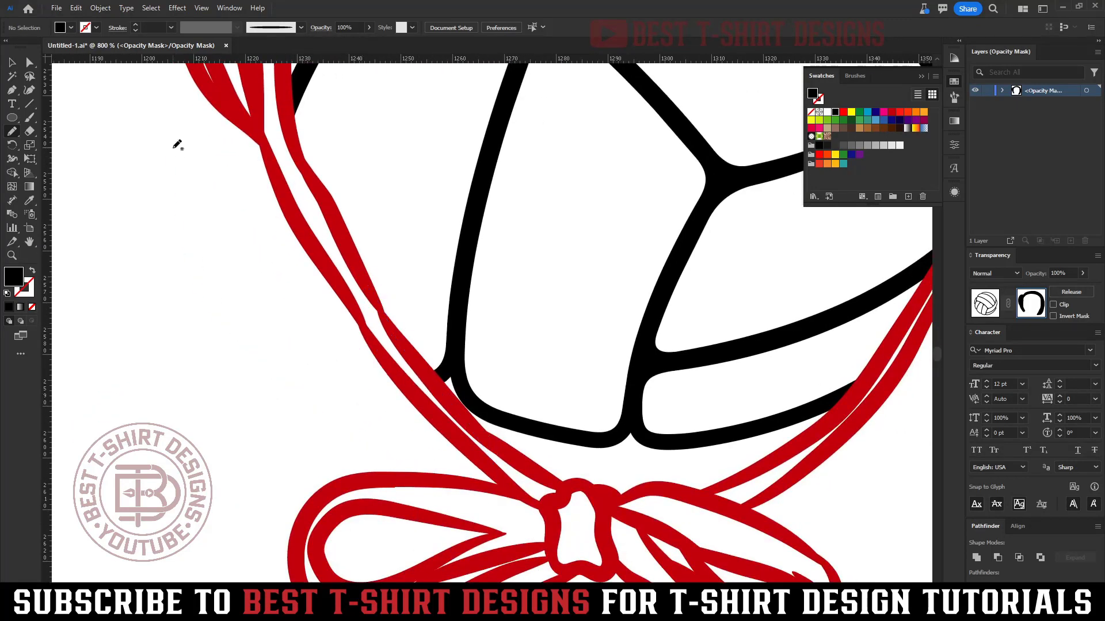
{"action": "scroll", "coordinate": [322, 352], "scroll_direction": "down", "scroll_amount": 3}
{"action": "scroll", "coordinate": [661, 458], "scroll_direction": "down", "scroll_amount": 1}
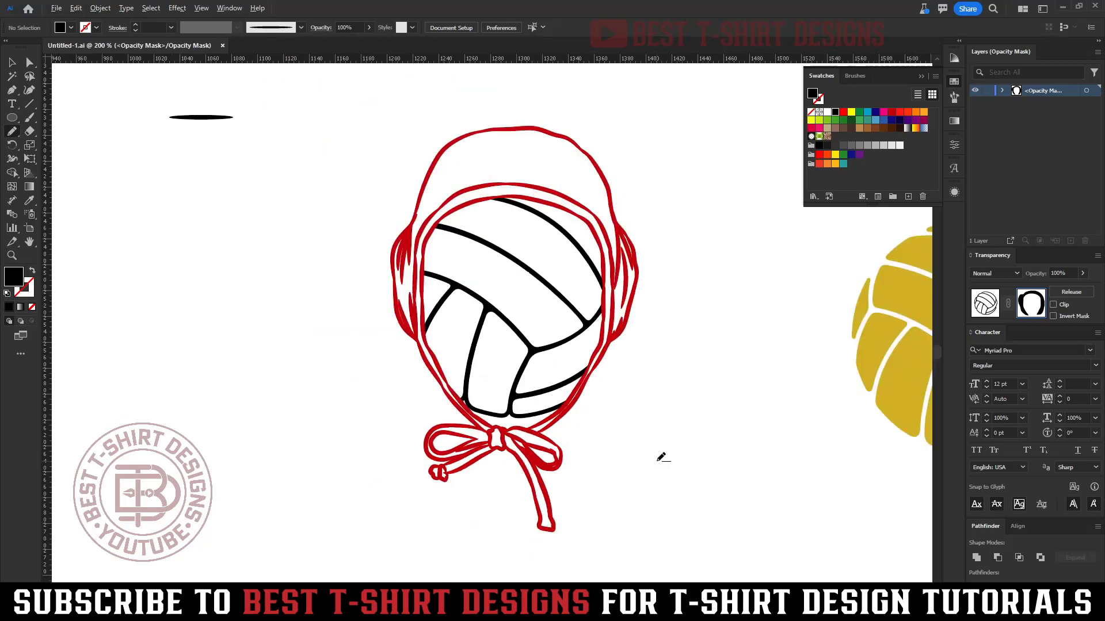
{"action": "key", "text": "v"}
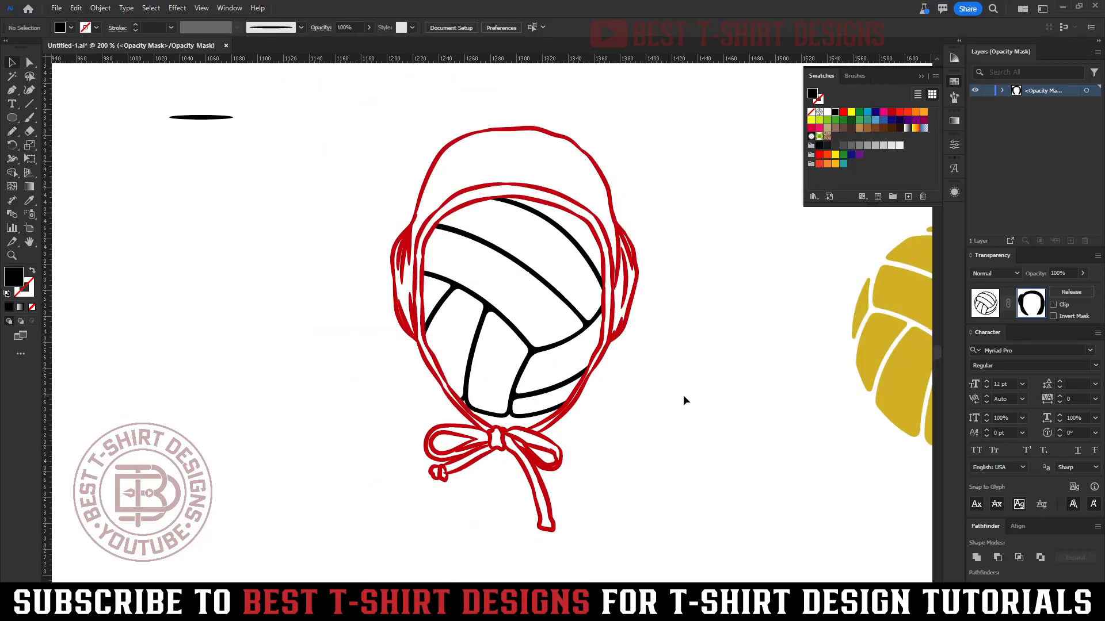
{"action": "left_click", "coordinate": [985, 301]}
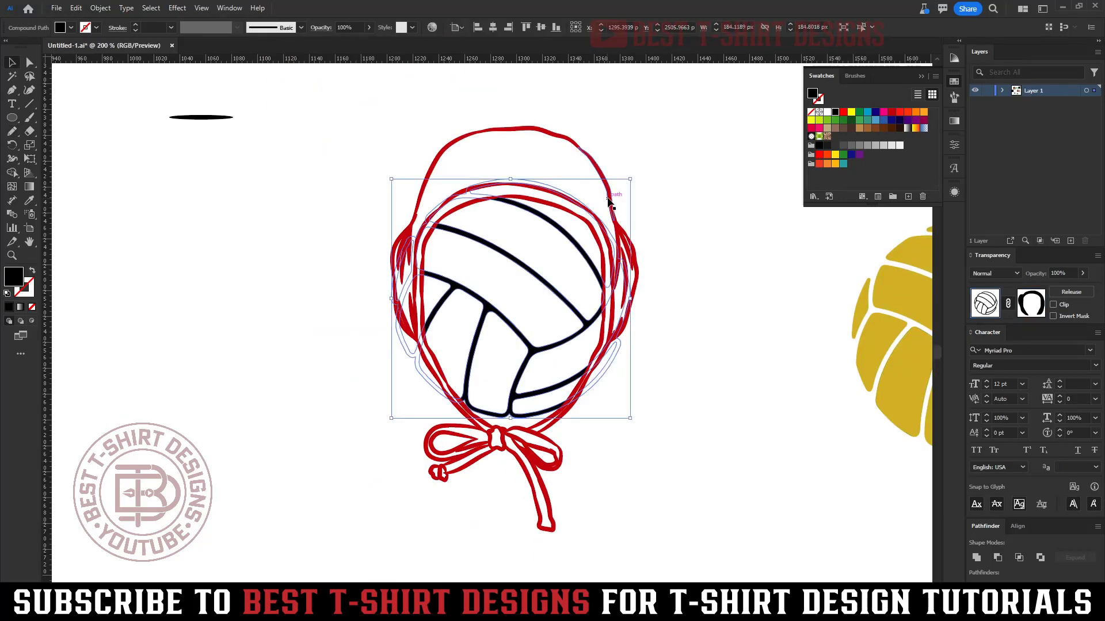
- Recolor the red cap line art to black
{"action": "left_click", "coordinate": [610, 200]}
{"action": "left_click", "coordinate": [835, 112]}
{"action": "left_click", "coordinate": [731, 341]}
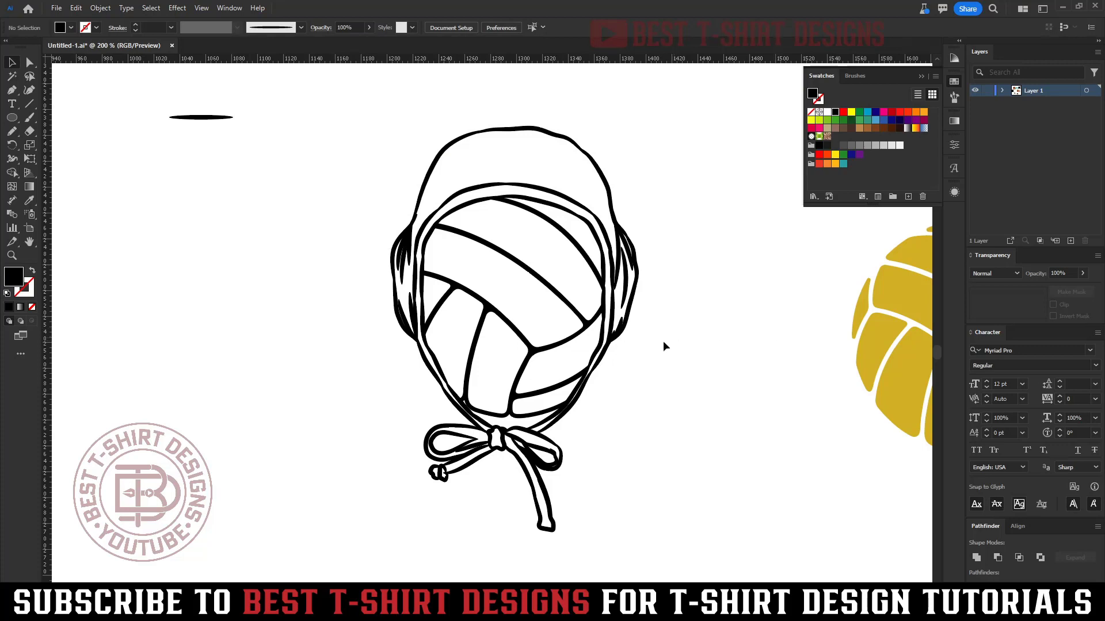
- Isolate the cap group, reposition two upper crease strokes on the left ear guard slightly, and save the document
{"action": "scroll", "coordinate": [420, 263], "scroll_direction": "up", "scroll_amount": 4}
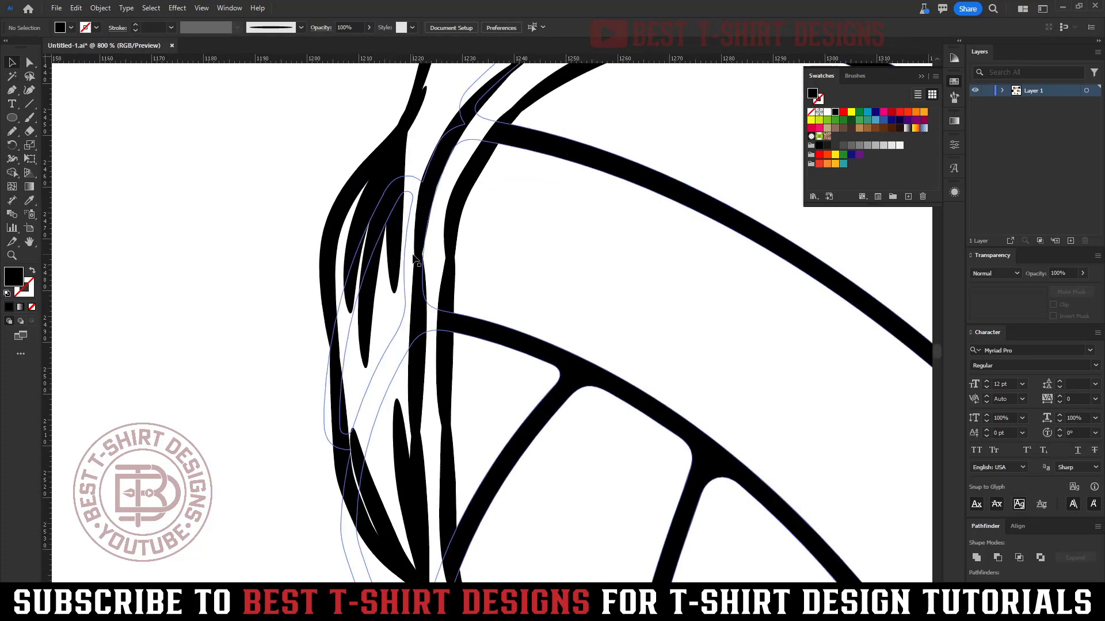
{"action": "double_click", "coordinate": [362, 228]}
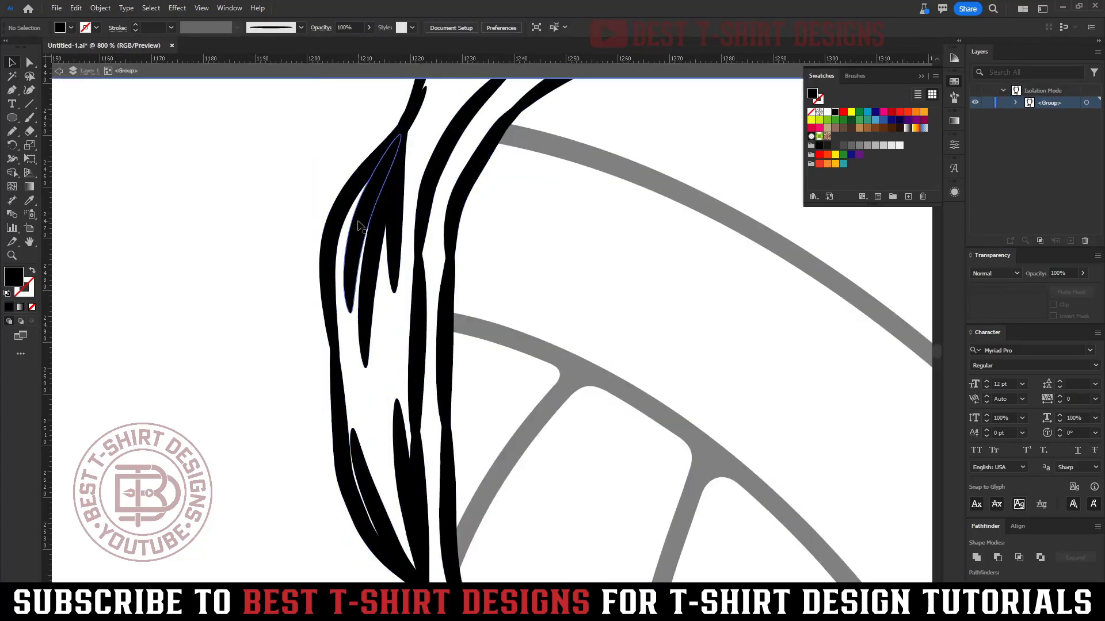
{"action": "left_click", "coordinate": [361, 227]}
{"action": "scroll", "coordinate": [361, 227], "scroll_direction": "up", "scroll_amount": 2}
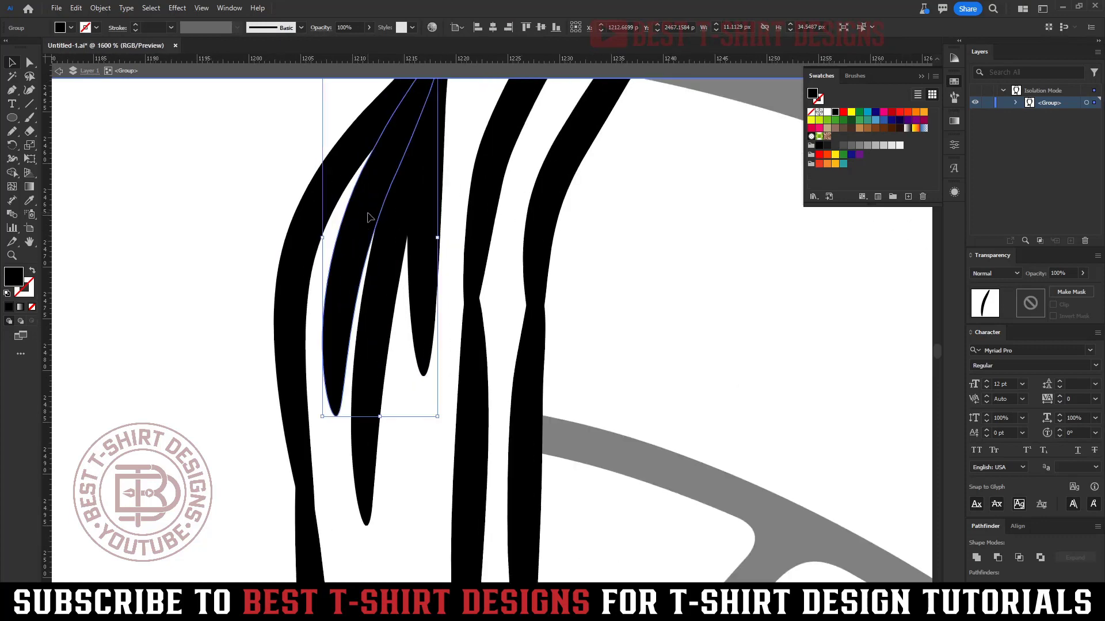
{"action": "left_click_drag", "start_coordinate": [367, 217], "coordinate": [360, 212]}
{"action": "left_click_drag", "start_coordinate": [387, 257], "coordinate": [385, 248]}
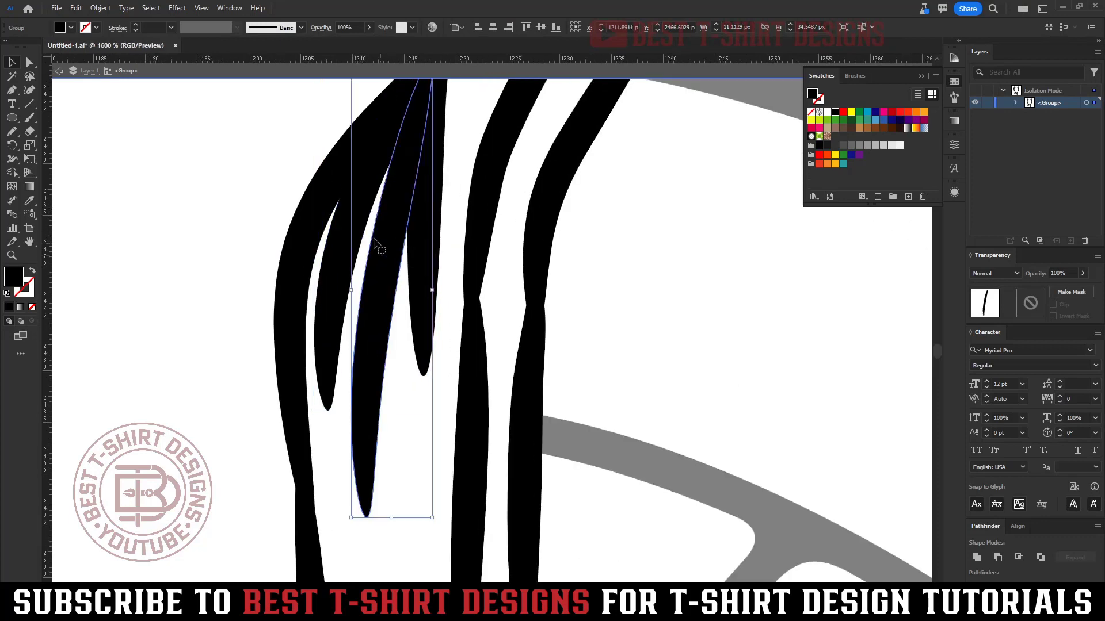
{"action": "key", "text": "ctrl+s"}
- Nudge the two lower crease strokes on the left ear guard away from the surrounding lines, and save the document
{"action": "scroll", "coordinate": [356, 227], "scroll_direction": "down", "scroll_amount": 3}
{"action": "scroll", "coordinate": [366, 350], "scroll_direction": "up", "scroll_amount": 2}
{"action": "left_click", "coordinate": [367, 288]}
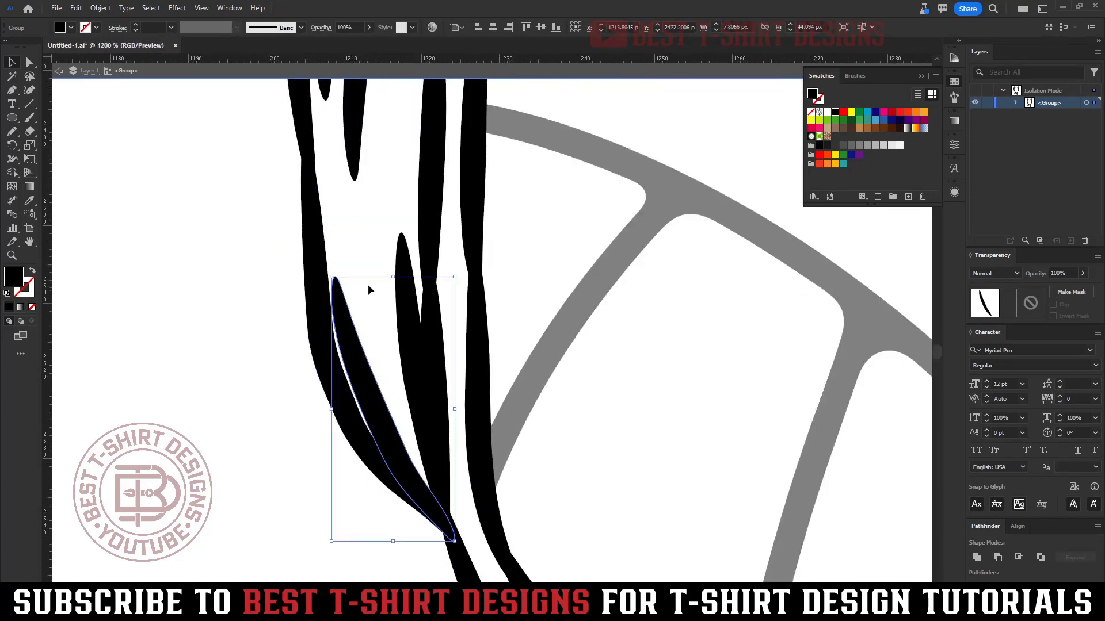
{"action": "left_click_drag", "start_coordinate": [359, 378], "coordinate": [359, 368]}
{"action": "left_click", "coordinate": [412, 327]}
{"action": "left_click_drag", "start_coordinate": [411, 314], "coordinate": [402, 315]}
{"action": "scroll", "coordinate": [275, 317], "scroll_direction": "down", "scroll_amount": 4}
{"action": "key", "text": "ctrl+s"}
- Reposition and rotate the lower crease stroke on the right ear guard to fit between its edges
{"action": "left_click", "coordinate": [685, 355]}
{"action": "scroll", "coordinate": [637, 330], "scroll_direction": "up", "scroll_amount": 4}
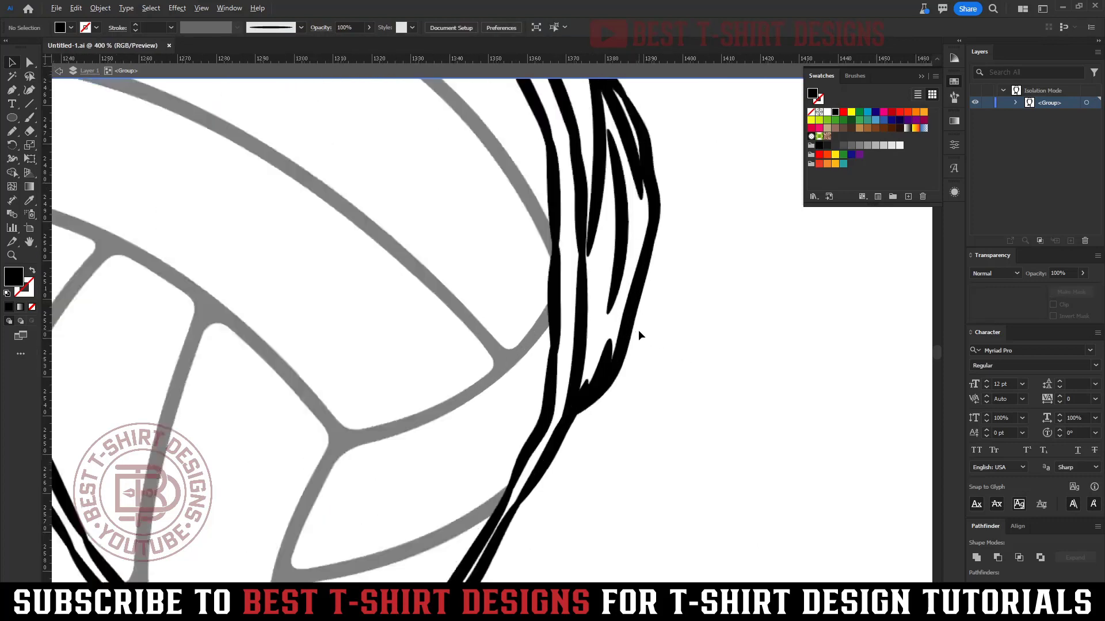
{"action": "left_click_drag", "start_coordinate": [552, 401], "coordinate": [547, 389]}
{"action": "left_click_drag", "start_coordinate": [575, 326], "coordinate": [567, 317]}
{"action": "left_click_drag", "start_coordinate": [552, 375], "coordinate": [552, 372]}
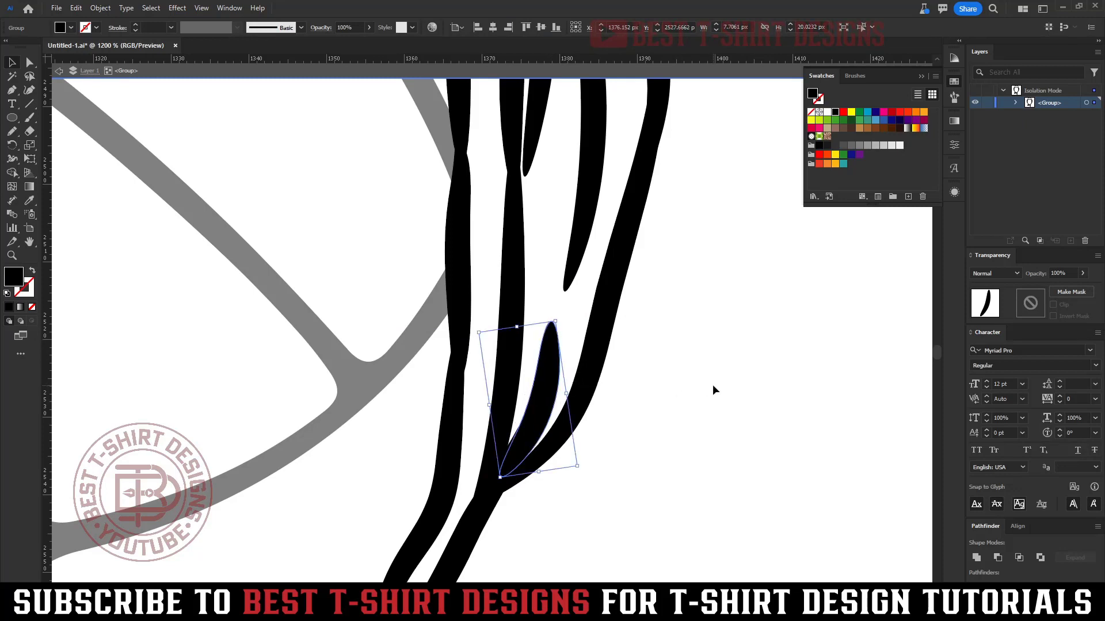
{"action": "left_click", "coordinate": [712, 386]}
- Rotate and move the middle upper crease on the right ear guard, and shift the outer crease inward beside it
{"action": "left_click_drag", "start_coordinate": [678, 279], "coordinate": [674, 569]}
{"action": "left_click_drag", "start_coordinate": [580, 439], "coordinate": [565, 309]}
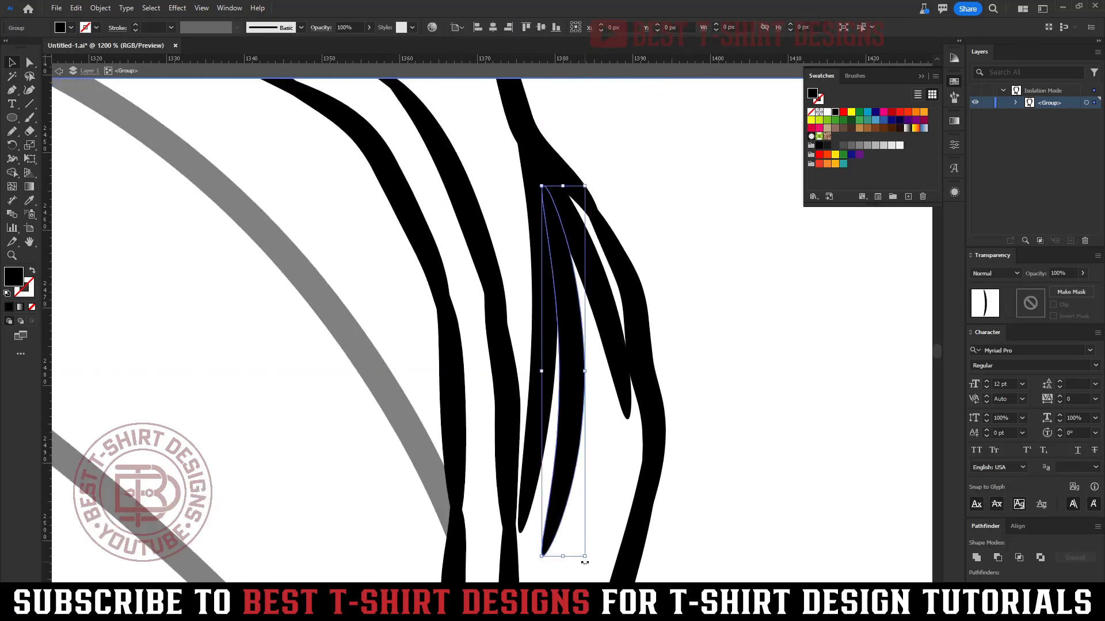
{"action": "left_click_drag", "start_coordinate": [588, 558], "coordinate": [598, 562]}
{"action": "left_click_drag", "start_coordinate": [576, 453], "coordinate": [617, 429]}
{"action": "left_click", "coordinate": [747, 440]}
{"action": "left_click", "coordinate": [627, 397]}
{"action": "left_click_drag", "start_coordinate": [614, 337], "coordinate": [611, 340]}
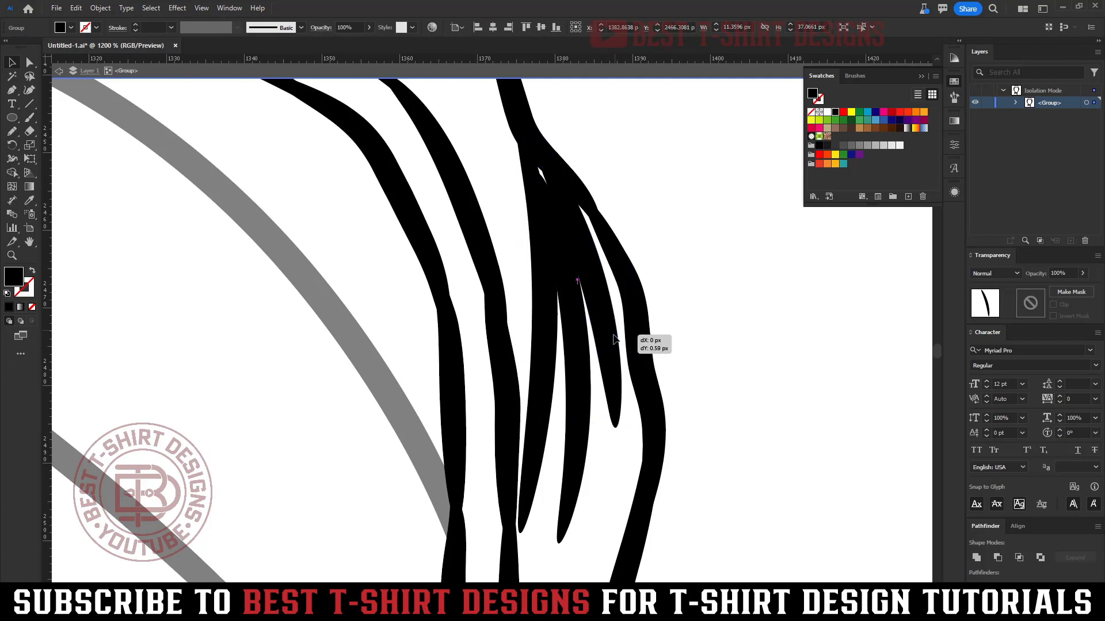
{"action": "left_click", "coordinate": [701, 376]}
- Fill the small gap at the top of the right ear guard creases with a black Pencil shape, and exit isolation
{"action": "key", "text": "n"}
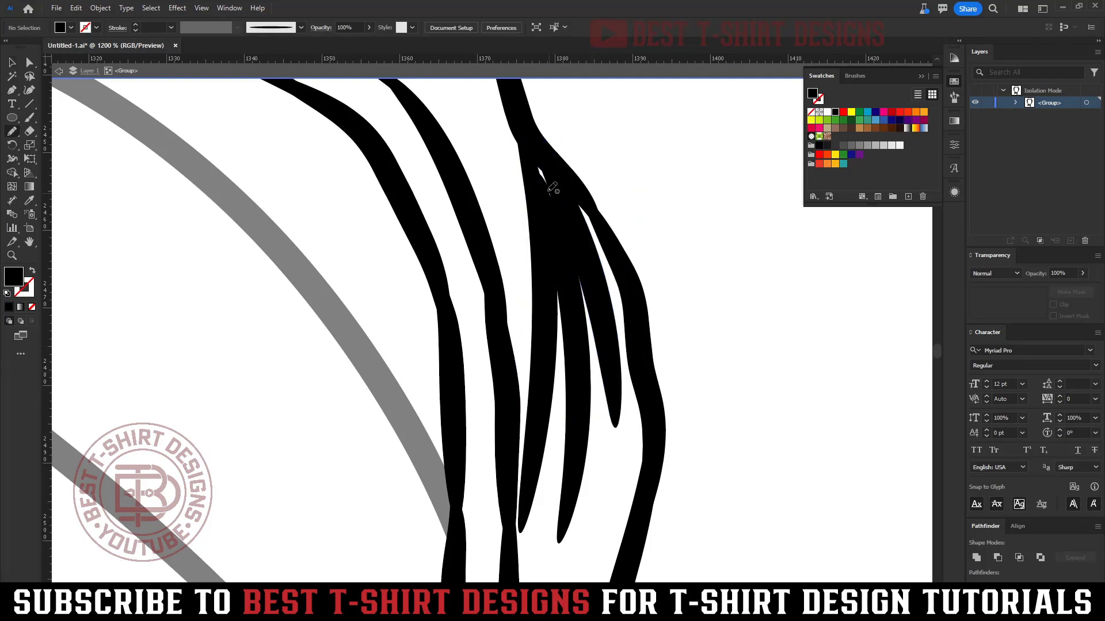
{"action": "mouse_move", "coordinate": [554, 188]}
{"action": "left_mouse_down"}
{"action": "mouse_move", "coordinate": [537, 160]}
{"action": "mouse_move", "coordinate": [554, 191]}
{"action": "left_mouse_up"}
{"action": "scroll", "coordinate": [575, 259], "scroll_direction": "down", "scroll_amount": 5}
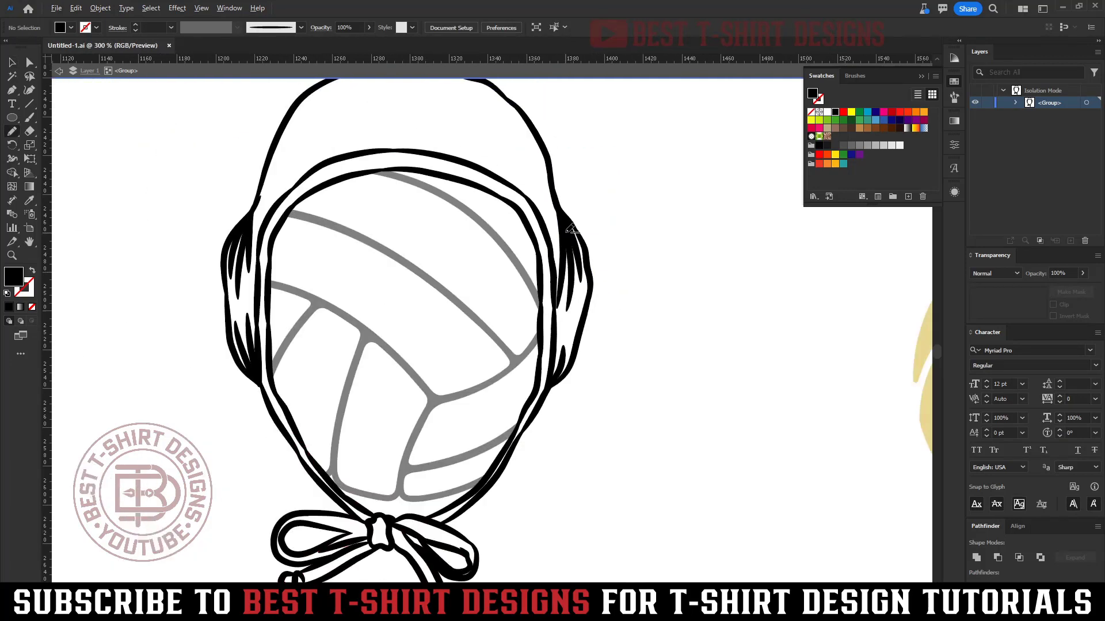
{"action": "key", "text": "v"}
{"action": "scroll", "coordinate": [615, 409], "scroll_direction": "down", "scroll_amount": 2}
{"action": "double_click", "coordinate": [534, 371]}
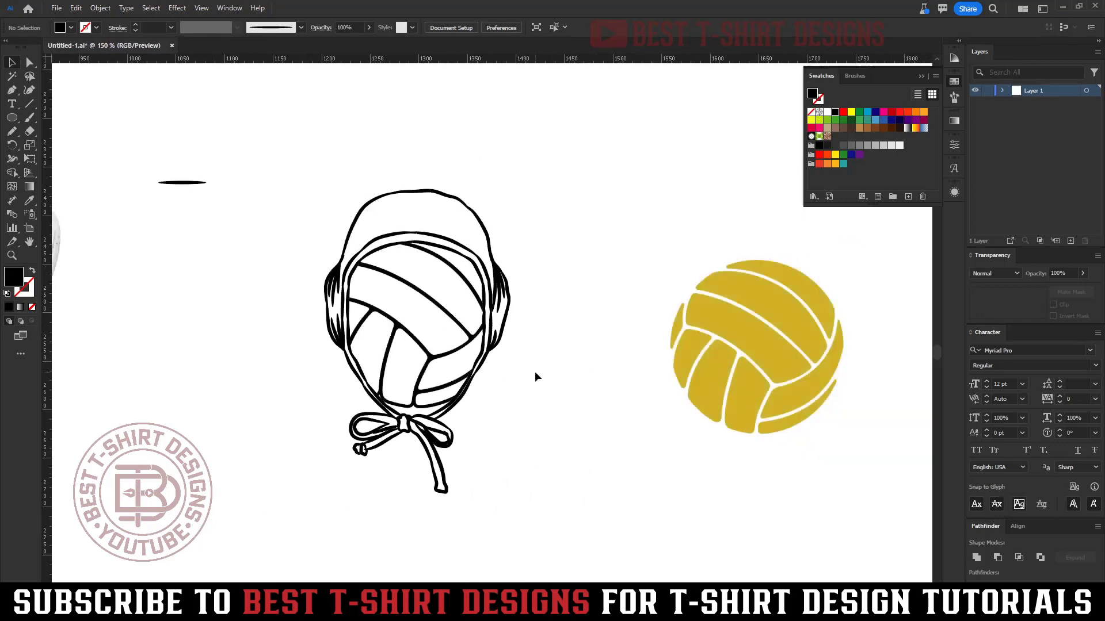
- Turn the cap line art into a Live Paint group and fill its crown and ear guards with gold sampled from the ball panels
{"action": "left_click", "coordinate": [441, 447]}
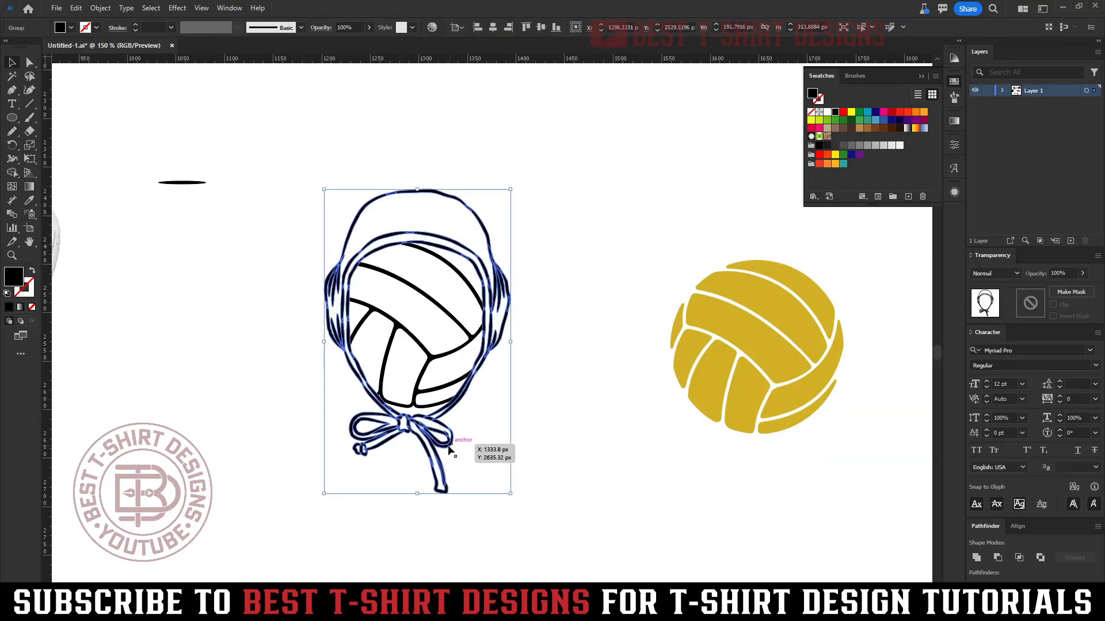
{"action": "left_click", "coordinate": [481, 453]}
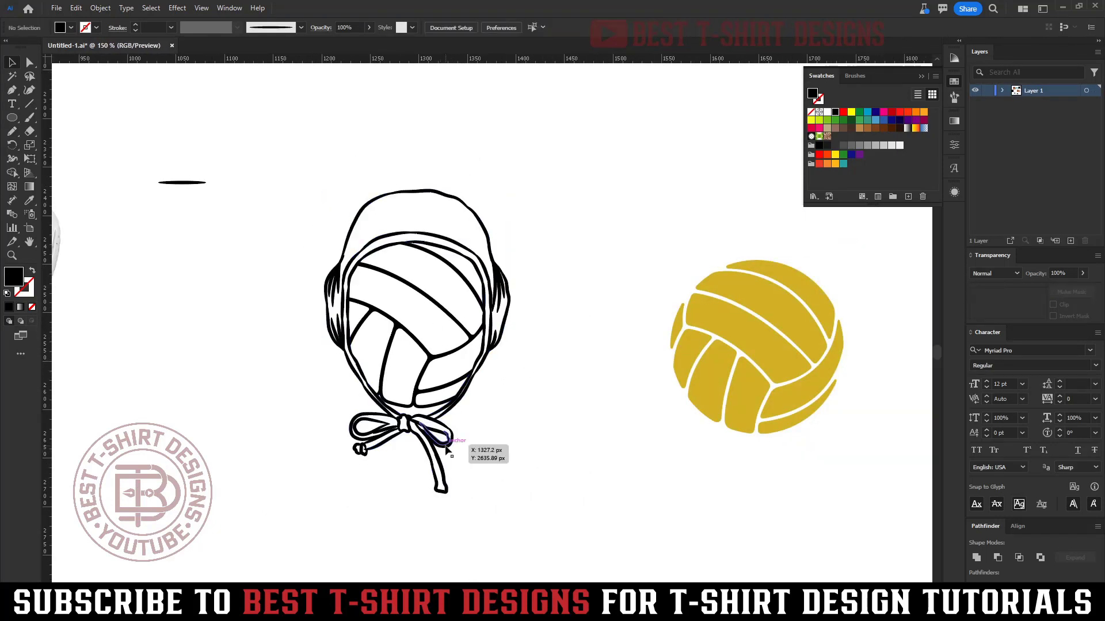
{"action": "left_click", "coordinate": [449, 450]}
{"action": "scroll", "coordinate": [447, 447], "scroll_direction": "up", "scroll_amount": 1}
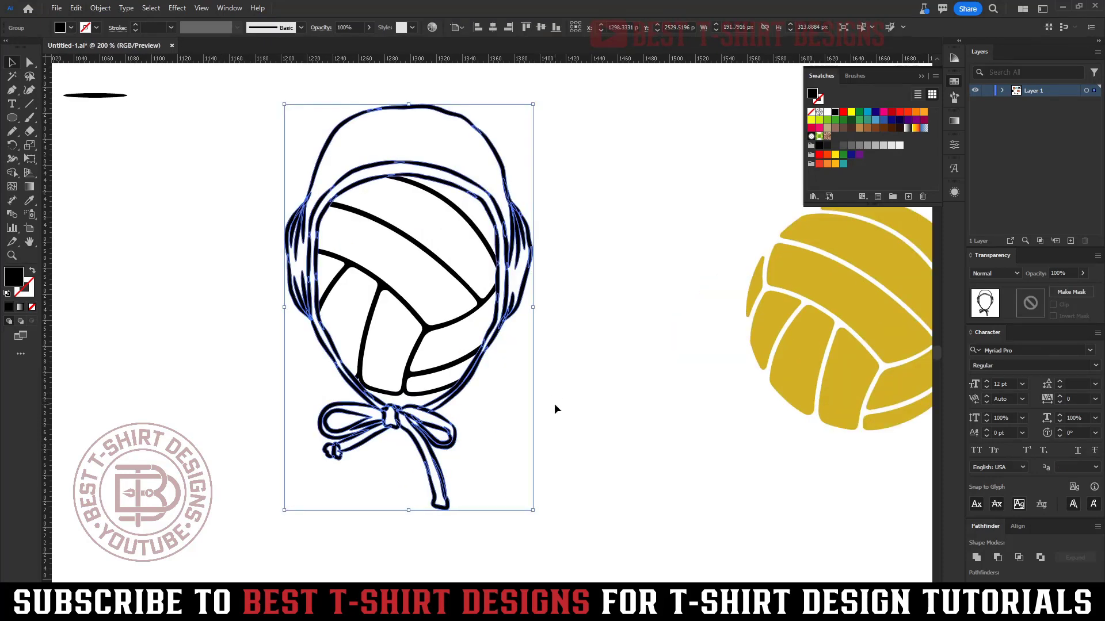
{"action": "key", "text": "k"}
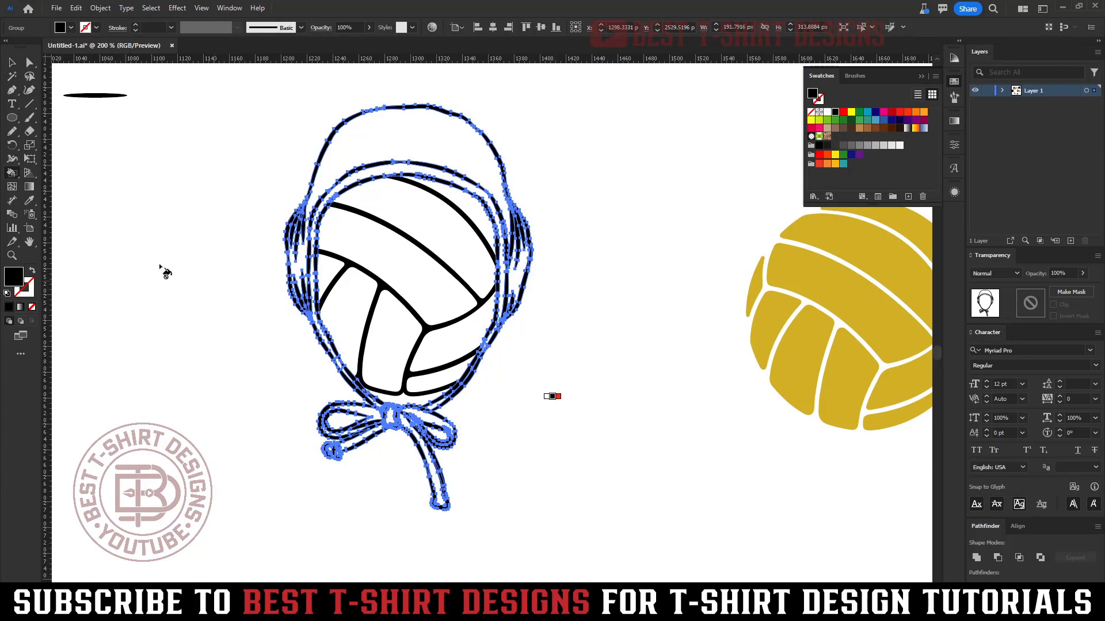
{"action": "left_click_drag", "start_coordinate": [15, 175], "coordinate": [118, 184]}
{"action": "left_click", "coordinate": [858, 287], "text": "alt"}
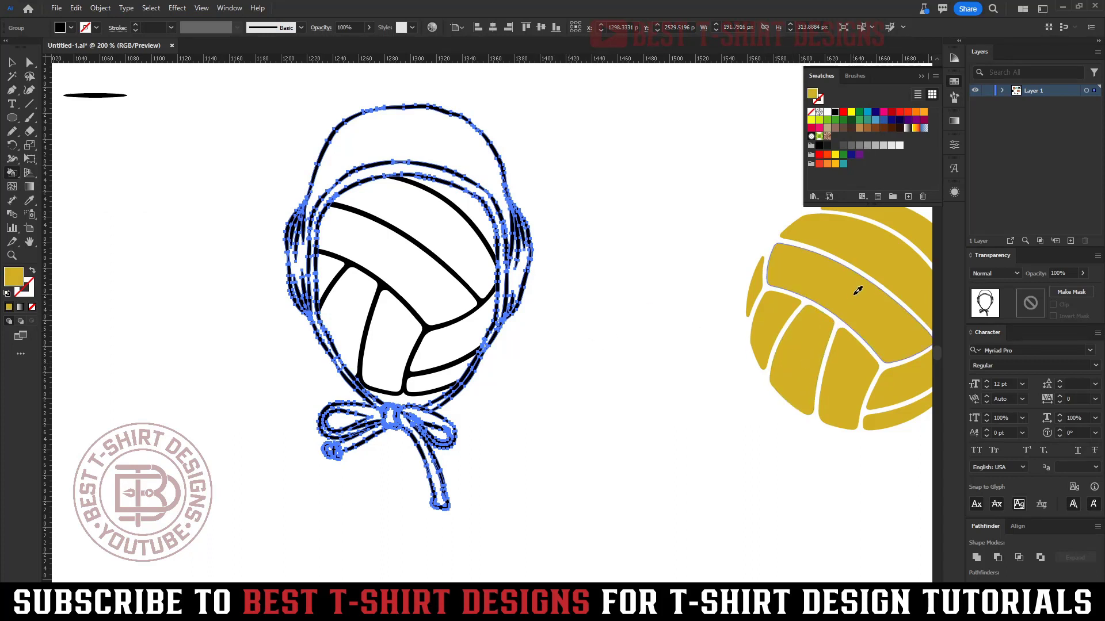
{"action": "left_click", "coordinate": [459, 144]}
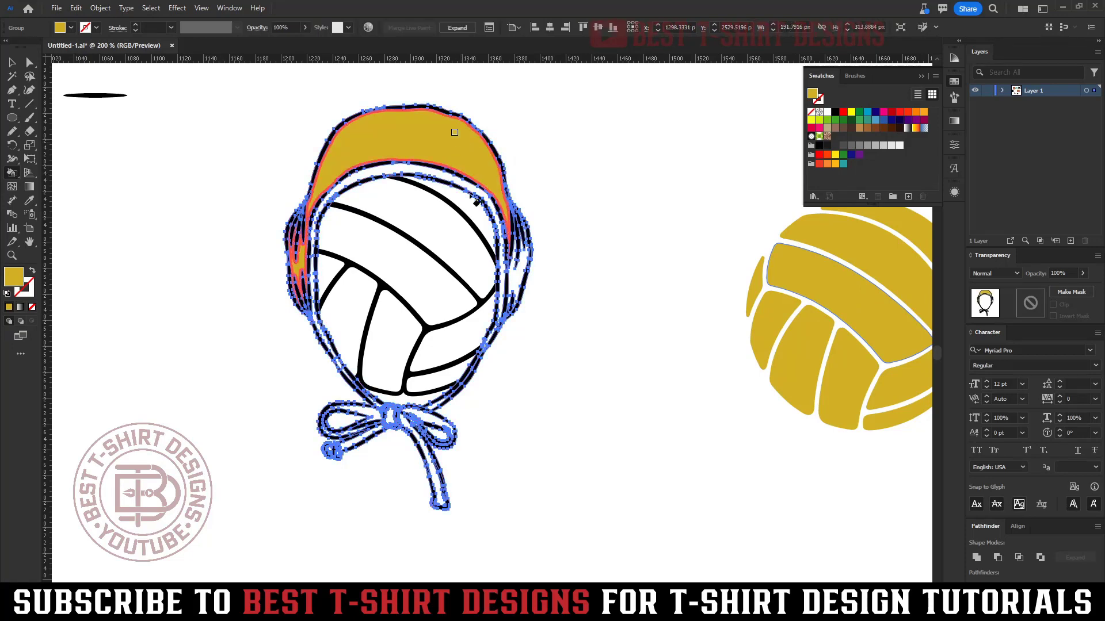
{"action": "scroll", "coordinate": [475, 201], "scroll_direction": "up", "scroll_amount": 5}
{"action": "left_click", "coordinate": [524, 262]}
{"action": "scroll", "coordinate": [525, 279], "scroll_direction": "up", "scroll_amount": 1}
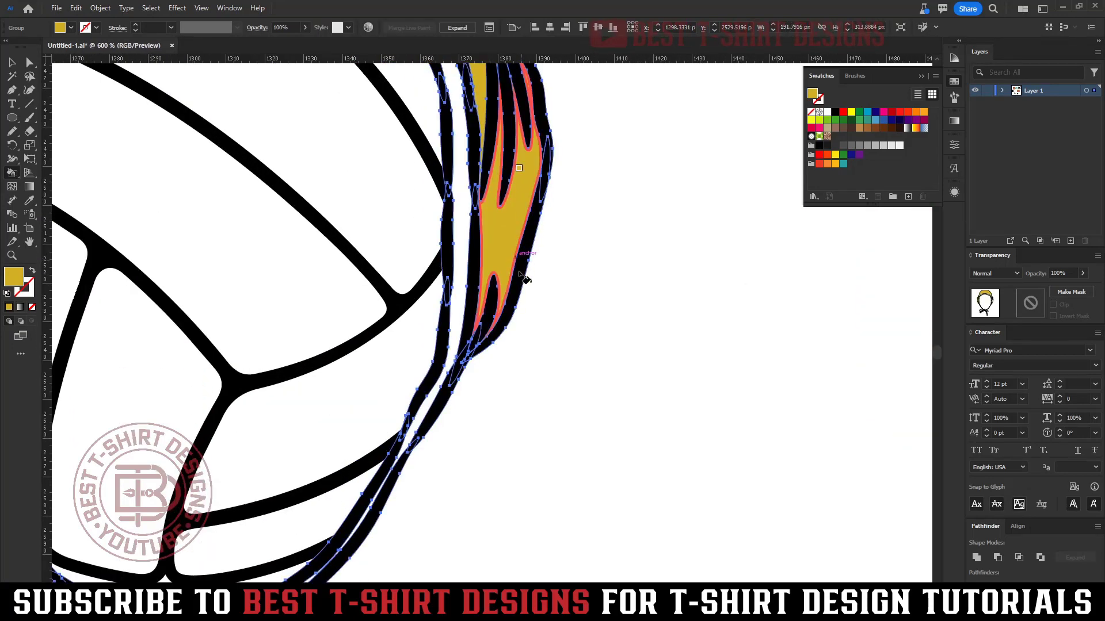
- Fill the band around the cap opening with the dark gray swatch using Live Paint
{"action": "left_click", "coordinate": [469, 273]}
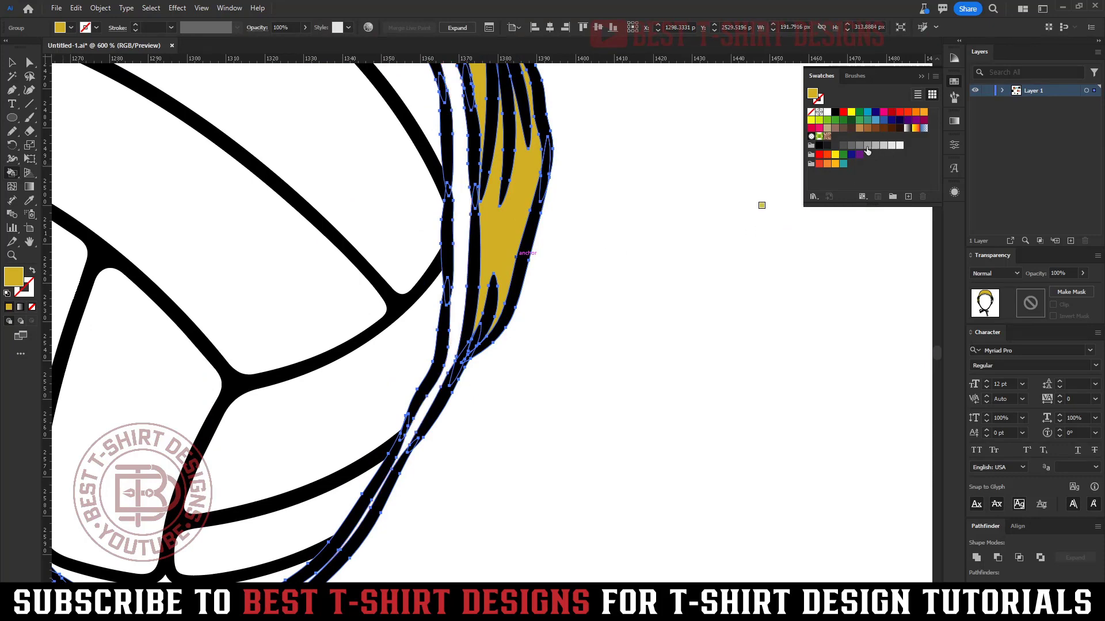
{"action": "left_click", "coordinate": [836, 149]}
{"action": "left_click", "coordinate": [467, 274]}
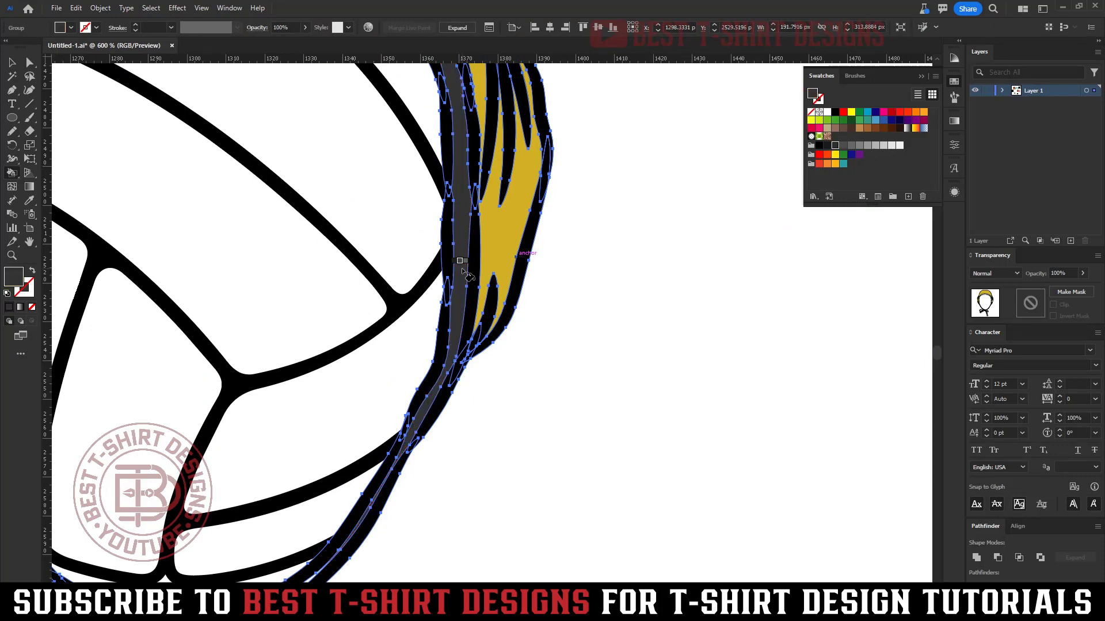
- Paint the strap ends by the bow, the center knot and the right bow loop dark gray
{"action": "scroll", "coordinate": [530, 299], "scroll_direction": "down", "scroll_amount": 3}
{"action": "scroll", "coordinate": [321, 328], "scroll_direction": "up", "scroll_amount": 3}
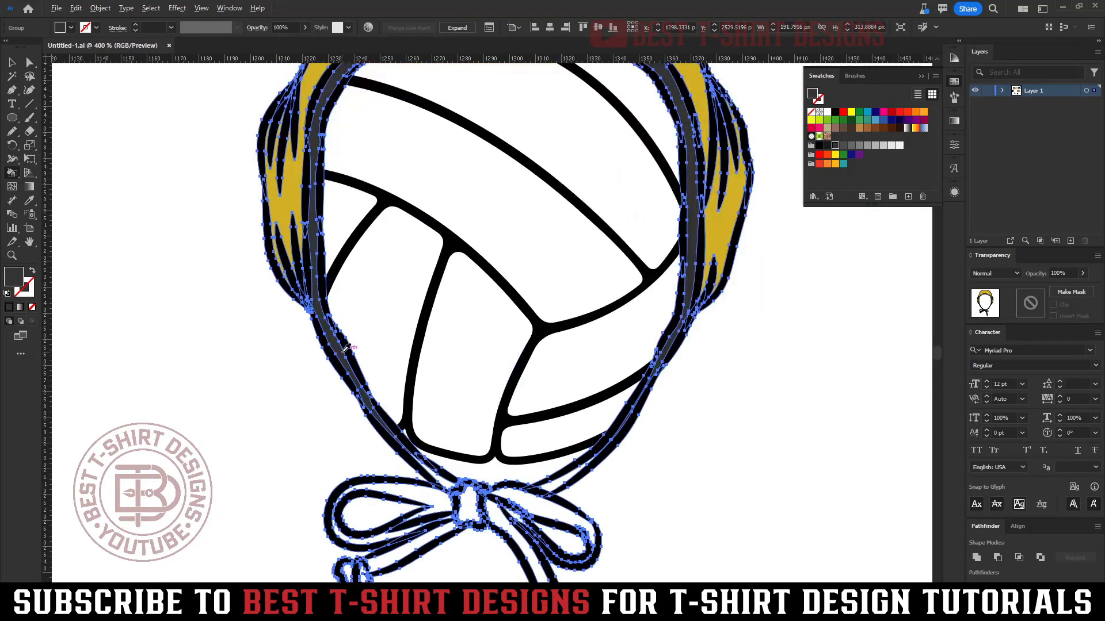
{"action": "scroll", "coordinate": [335, 299], "scroll_direction": "down", "scroll_amount": 1}
{"action": "scroll", "coordinate": [511, 434], "scroll_direction": "down", "scroll_amount": 2}
{"action": "scroll", "coordinate": [506, 449], "scroll_direction": "up", "scroll_amount": 2}
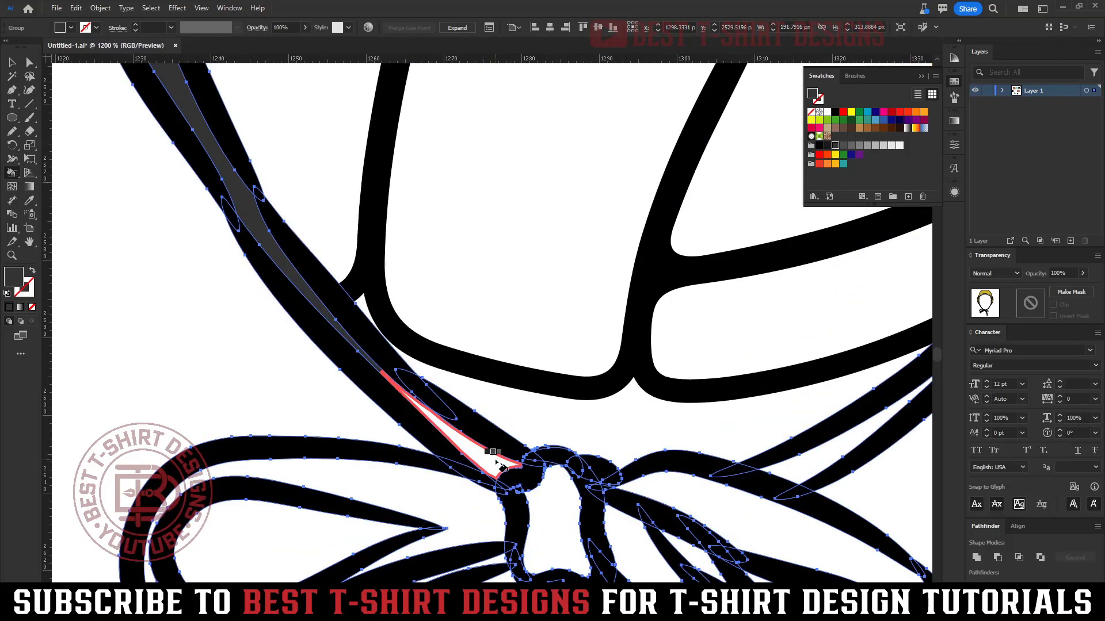
{"action": "left_click", "coordinate": [554, 504]}
{"action": "left_click", "coordinate": [712, 492]}
{"action": "left_click", "coordinate": [800, 462]}
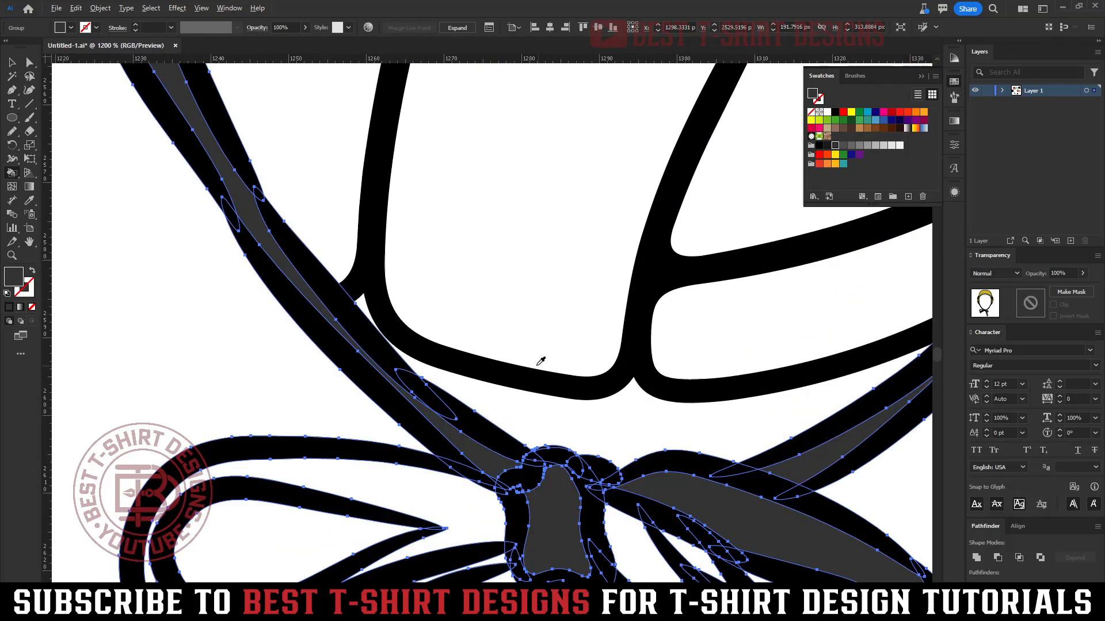
- Paint the left bow loop, both hanging string tails and the small end knot dark gray, and deselect the cap
{"action": "scroll", "coordinate": [540, 365], "scroll_direction": "down", "scroll_amount": 2}
{"action": "scroll", "coordinate": [551, 385], "scroll_direction": "up", "scroll_amount": 1}
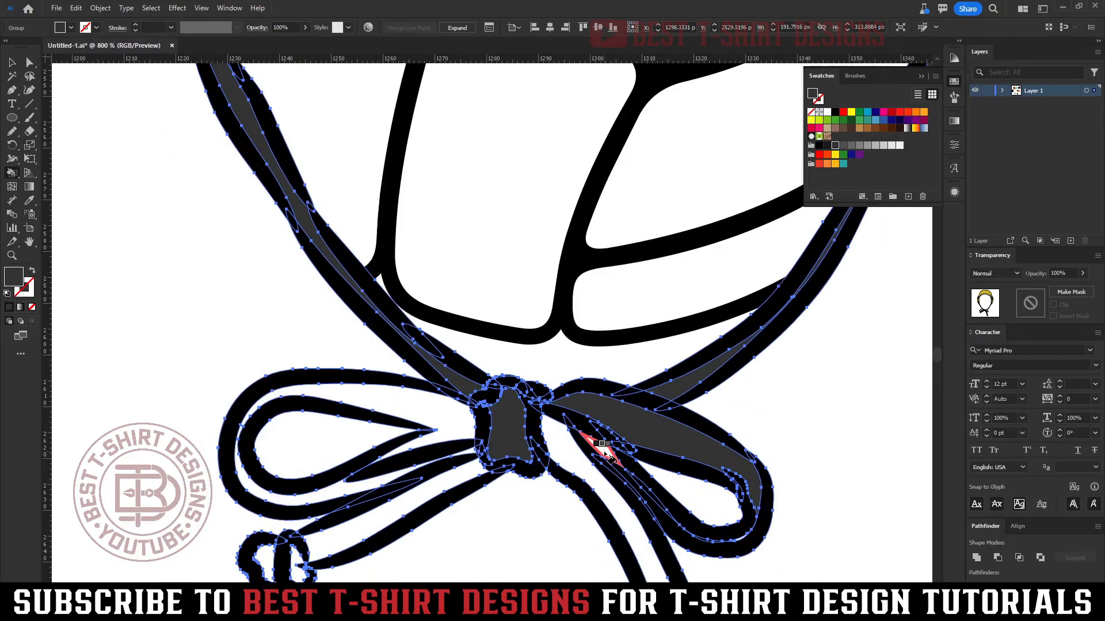
{"action": "left_click", "coordinate": [557, 436]}
{"action": "left_click", "coordinate": [457, 488]}
{"action": "left_click", "coordinate": [453, 450]}
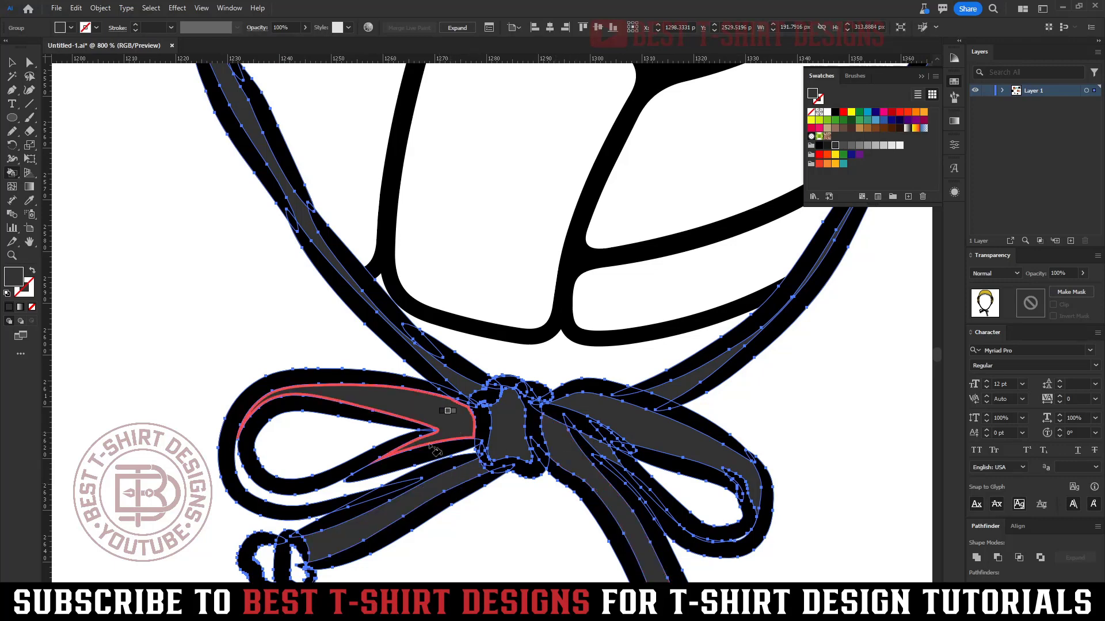
{"action": "left_click", "coordinate": [363, 486]}
{"action": "scroll", "coordinate": [437, 414], "scroll_direction": "down", "scroll_amount": 2}
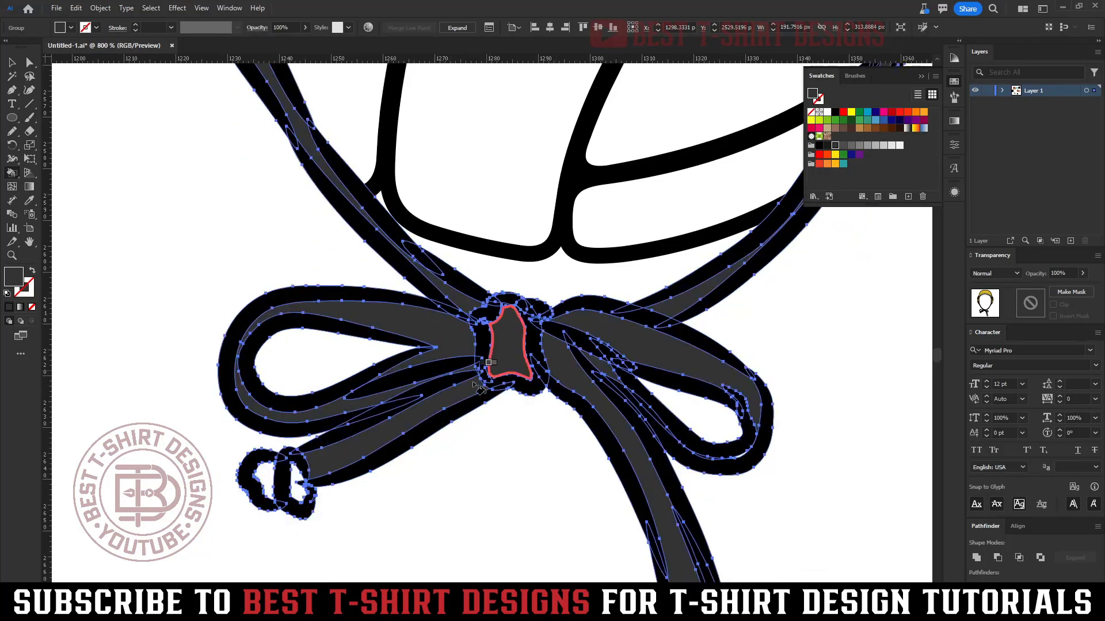
{"action": "left_click", "coordinate": [298, 484]}
{"action": "left_click", "coordinate": [265, 485]}
{"action": "scroll", "coordinate": [393, 414], "scroll_direction": "down", "scroll_amount": 3}
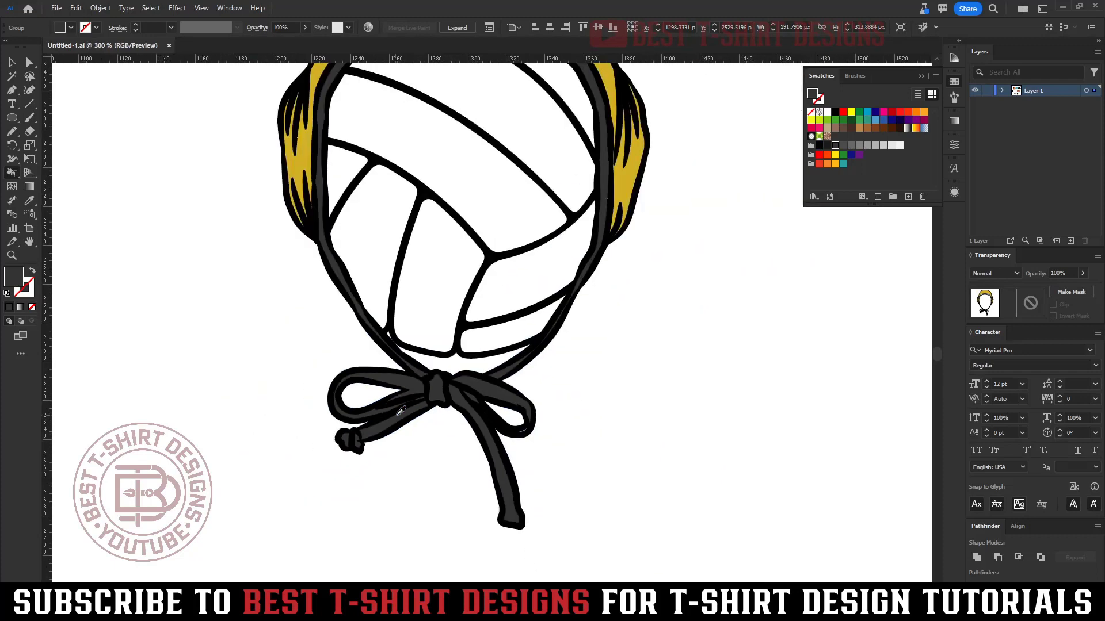
{"action": "key", "text": "v"}
{"action": "left_click", "coordinate": [688, 333]}
- Move the cap illustration together with its ball line art next to the reference cap photo
{"action": "scroll", "coordinate": [688, 333], "scroll_direction": "up", "scroll_amount": 3}
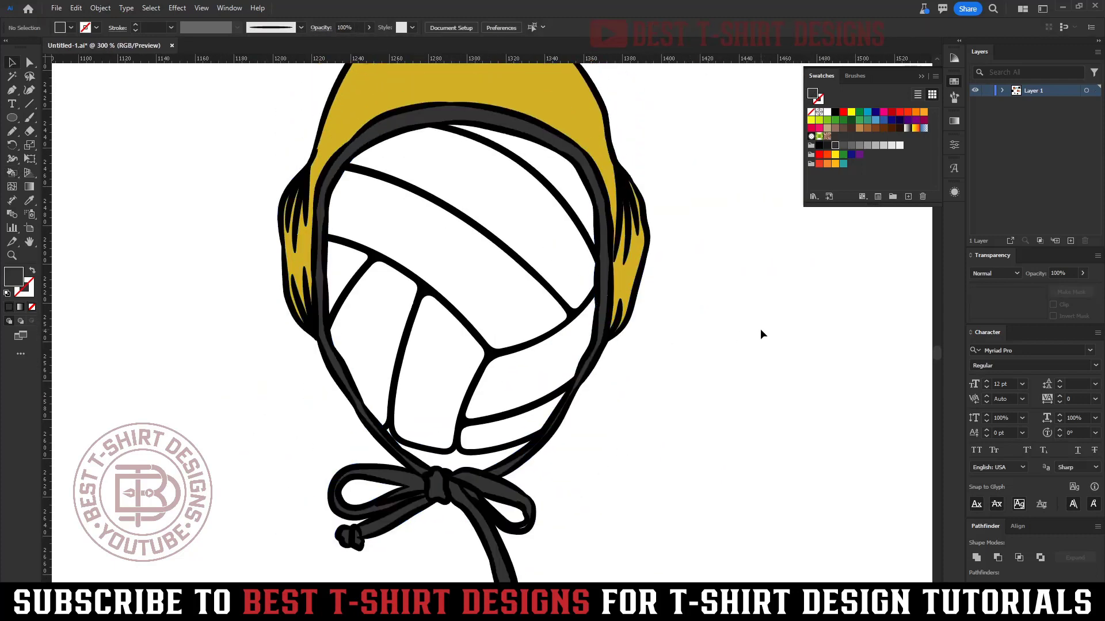
{"action": "left_click", "coordinate": [546, 283]}
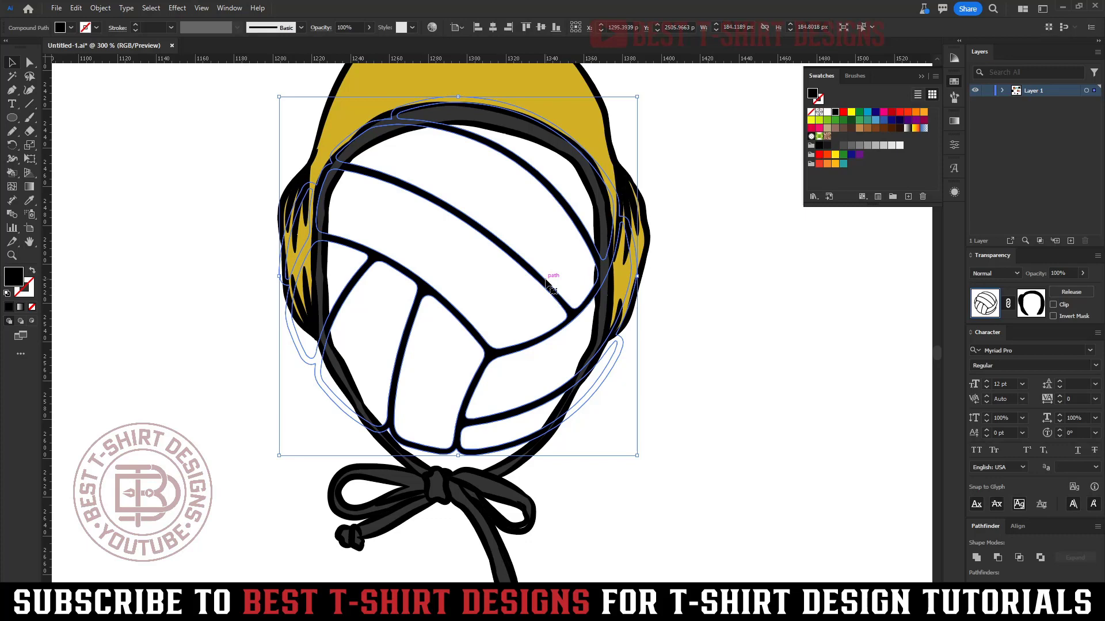
{"action": "scroll", "coordinate": [546, 282], "scroll_direction": "down", "scroll_amount": 3}
{"action": "left_click", "coordinate": [674, 343]}
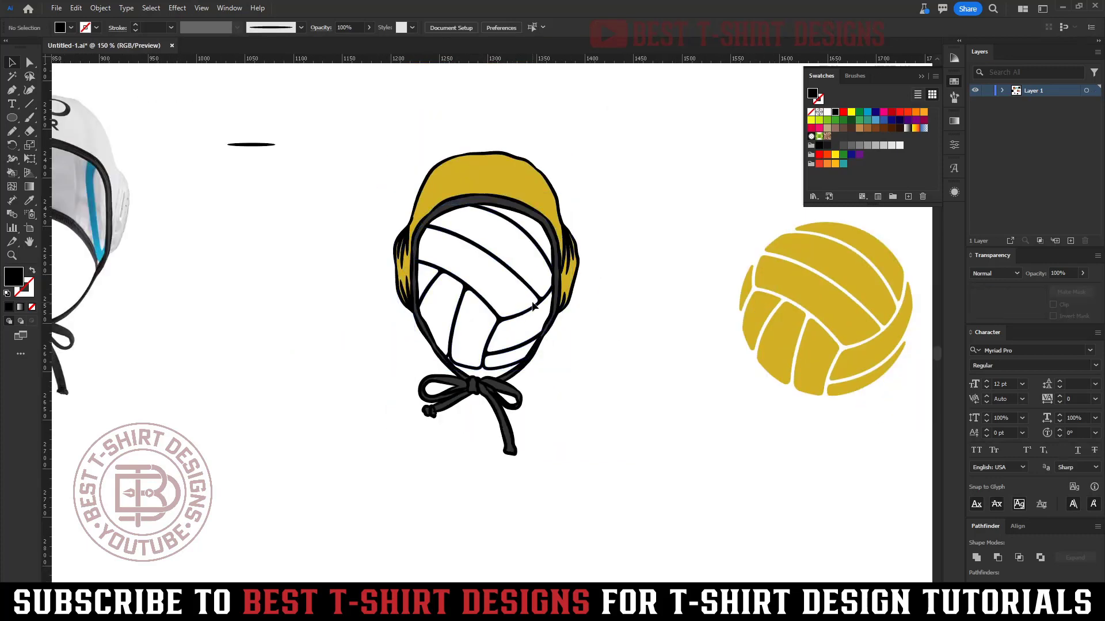
{"action": "left_click_drag", "start_coordinate": [220, 359], "coordinate": [456, 320]}
{"action": "scroll", "coordinate": [402, 325], "scroll_direction": "down", "scroll_amount": 2}
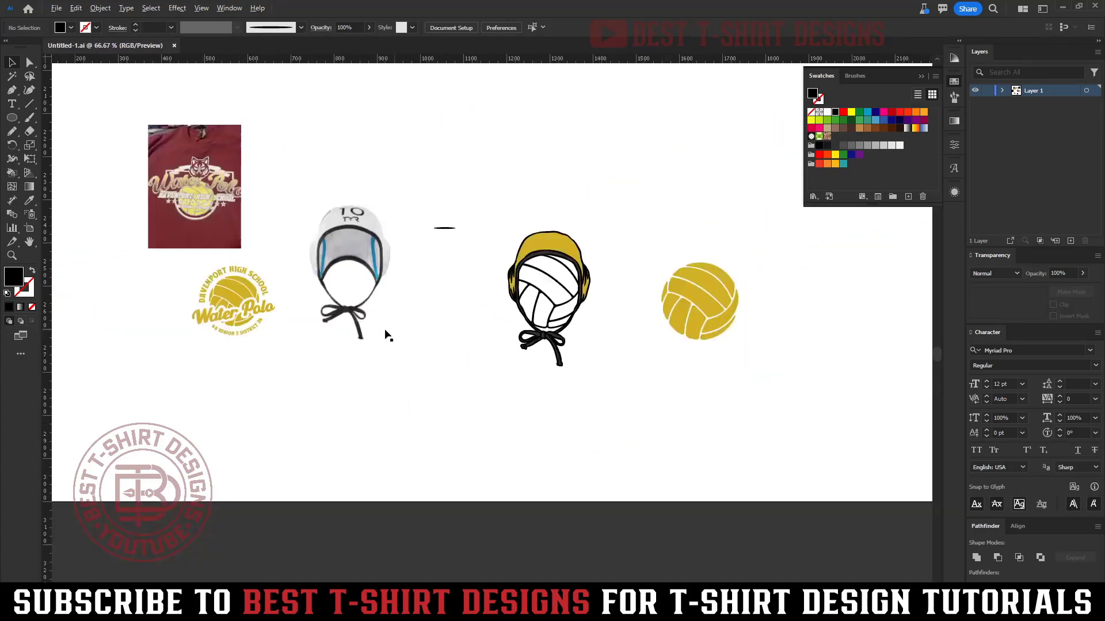
{"action": "scroll", "coordinate": [417, 282], "scroll_direction": "up", "scroll_amount": 2}
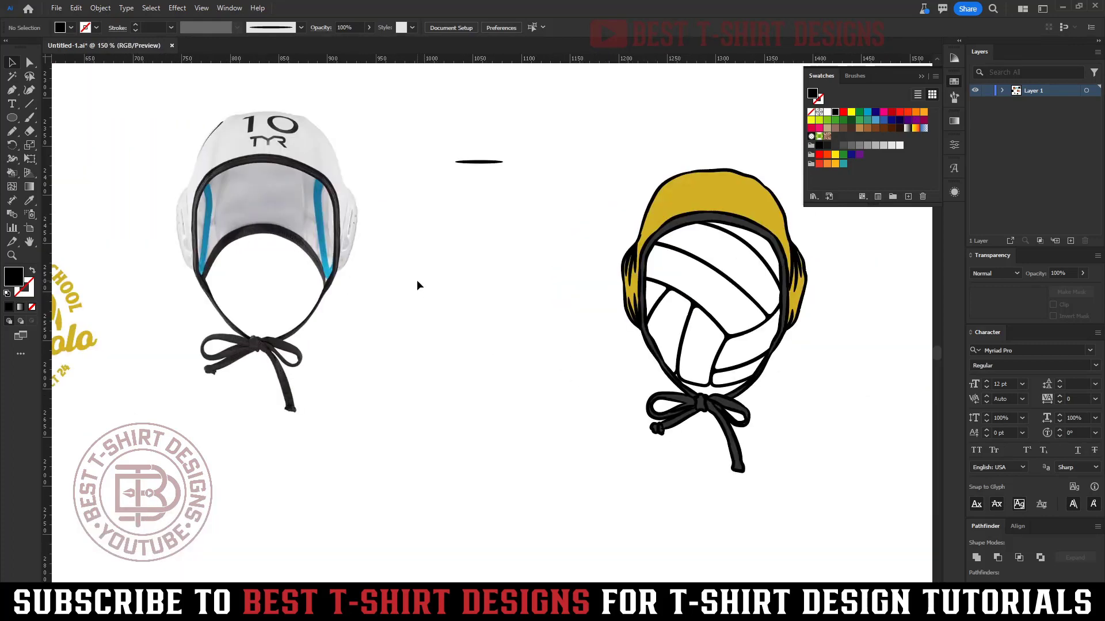
{"action": "left_click_drag", "start_coordinate": [623, 168], "coordinate": [795, 444]}
{"action": "left_click_drag", "start_coordinate": [733, 352], "coordinate": [526, 381]}
- Repaint the cap's crown and both ear guards with Live Paint in light gray sampled from the reference photo, and deselect the cap
{"action": "key", "text": "k"}
{"action": "left_click", "coordinate": [537, 209]}
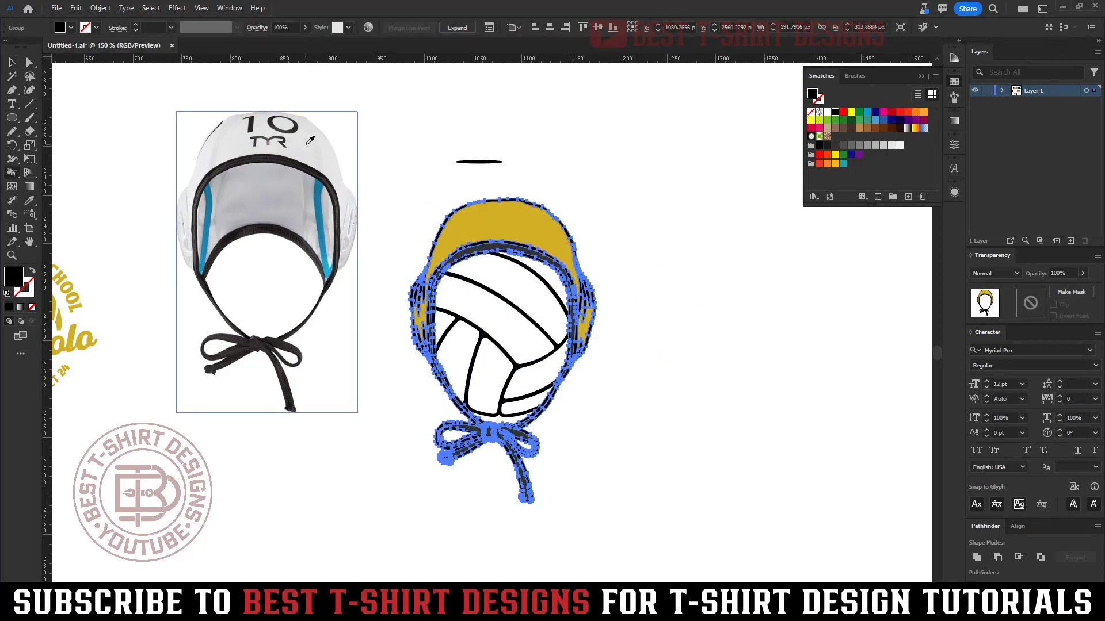
{"action": "left_click", "coordinate": [310, 141], "text": "alt"}
{"action": "left_click", "coordinate": [518, 225]}
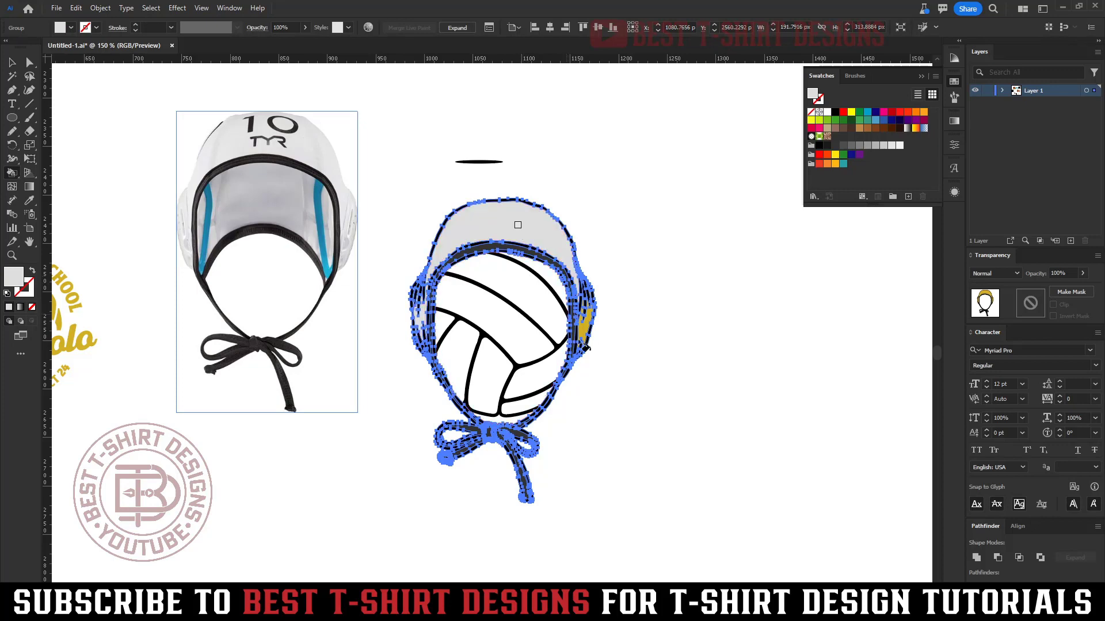
{"action": "scroll", "coordinate": [580, 337], "scroll_direction": "up", "scroll_amount": 4}
{"action": "left_click", "coordinate": [580, 322]}
{"action": "left_click_drag", "start_coordinate": [341, 357], "coordinate": [752, 380]}
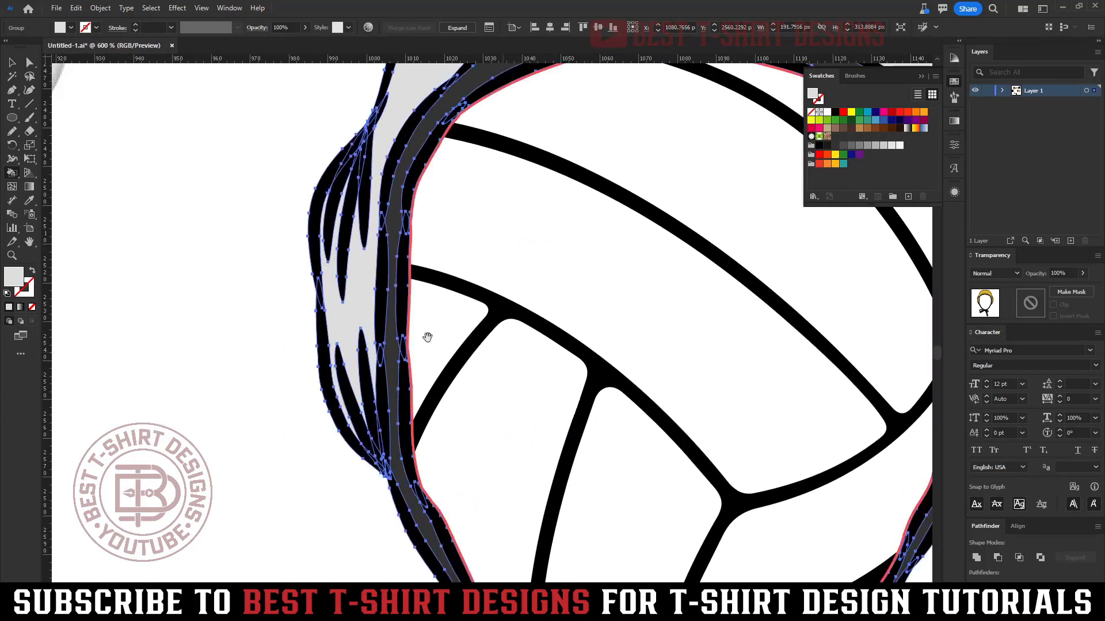
{"action": "scroll", "coordinate": [346, 292], "scroll_direction": "down", "scroll_amount": 4}
{"action": "scroll", "coordinate": [345, 291], "scroll_direction": "down", "scroll_amount": 3}
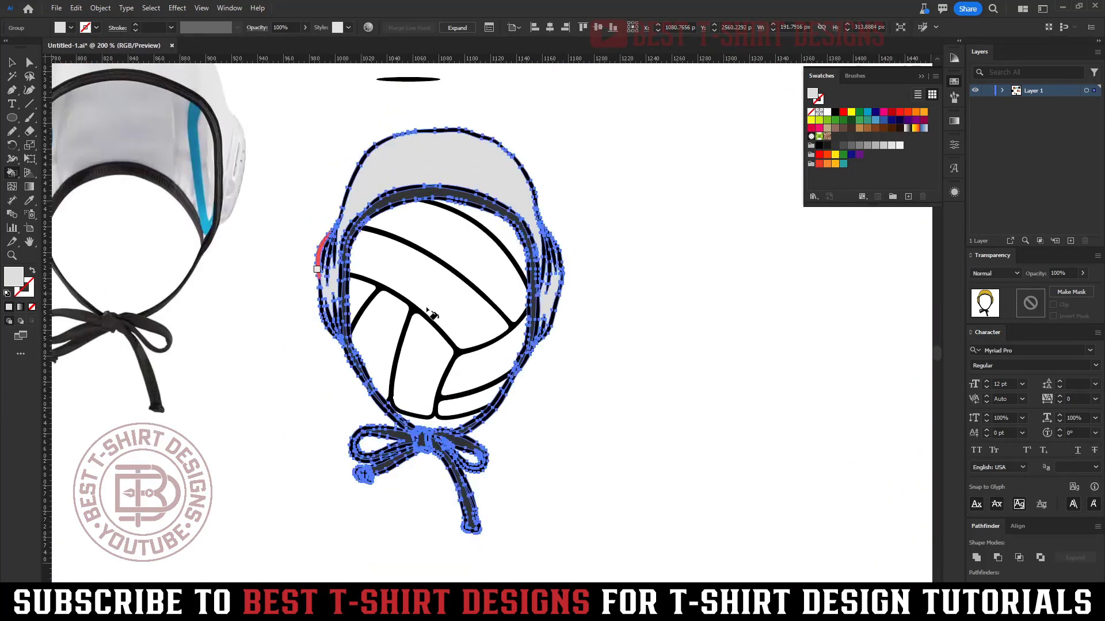
{"action": "left_click", "coordinate": [693, 345]}
{"action": "scroll", "coordinate": [368, 345], "scroll_direction": "down", "scroll_amount": 2}
- Center the separate gold ball panels horizontally and vertically on the ball line art inside the cap
{"action": "left_click", "coordinate": [412, 345]}
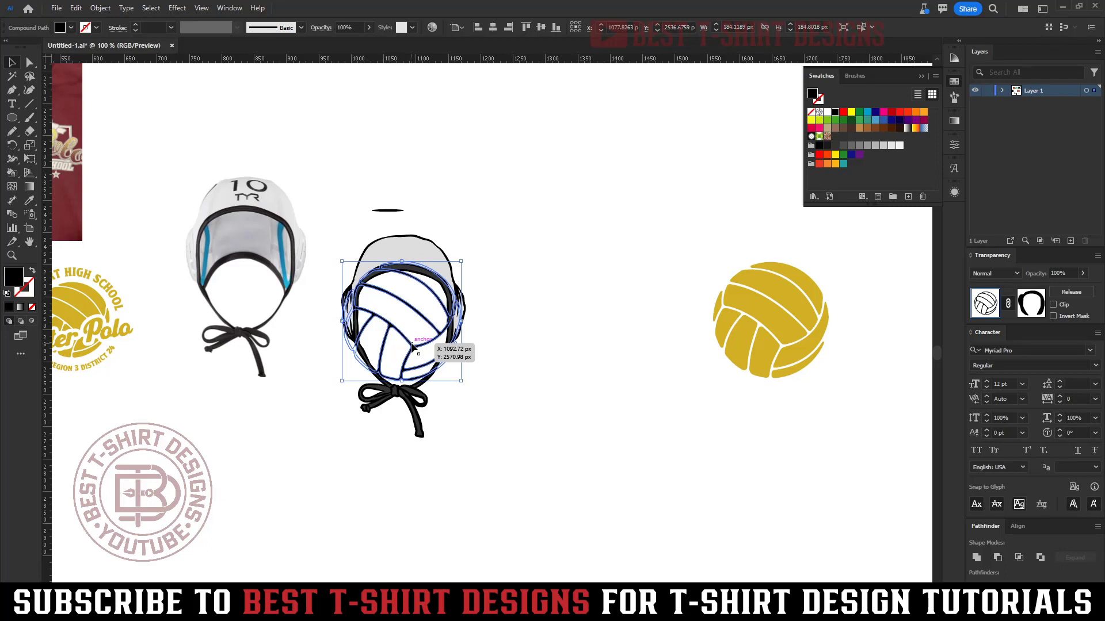
{"action": "key", "text": "a"}
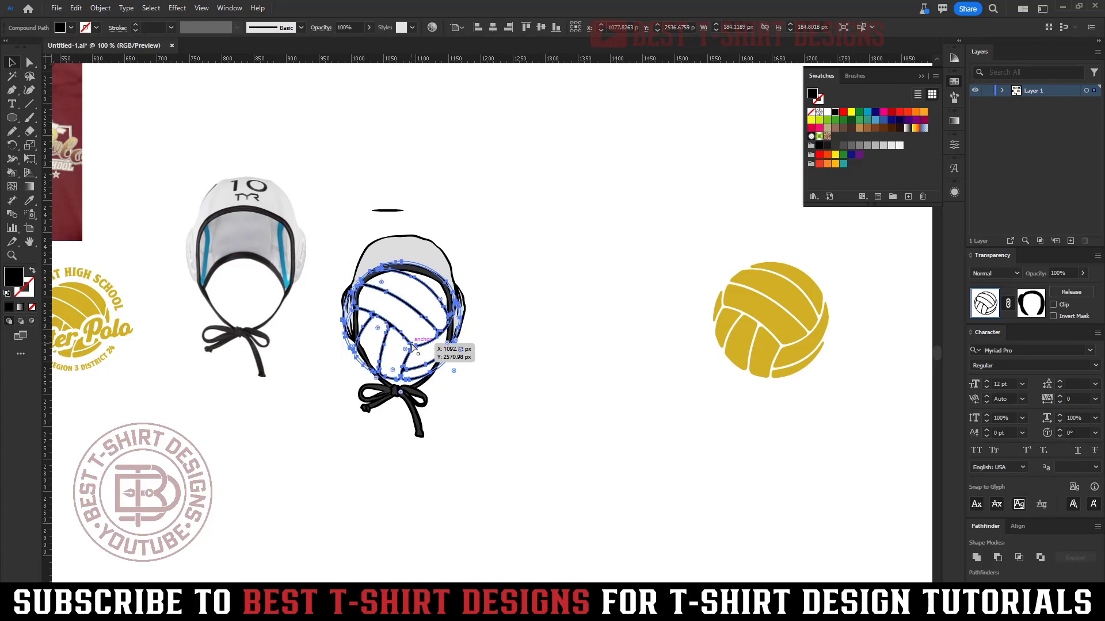
{"action": "key", "text": "v"}
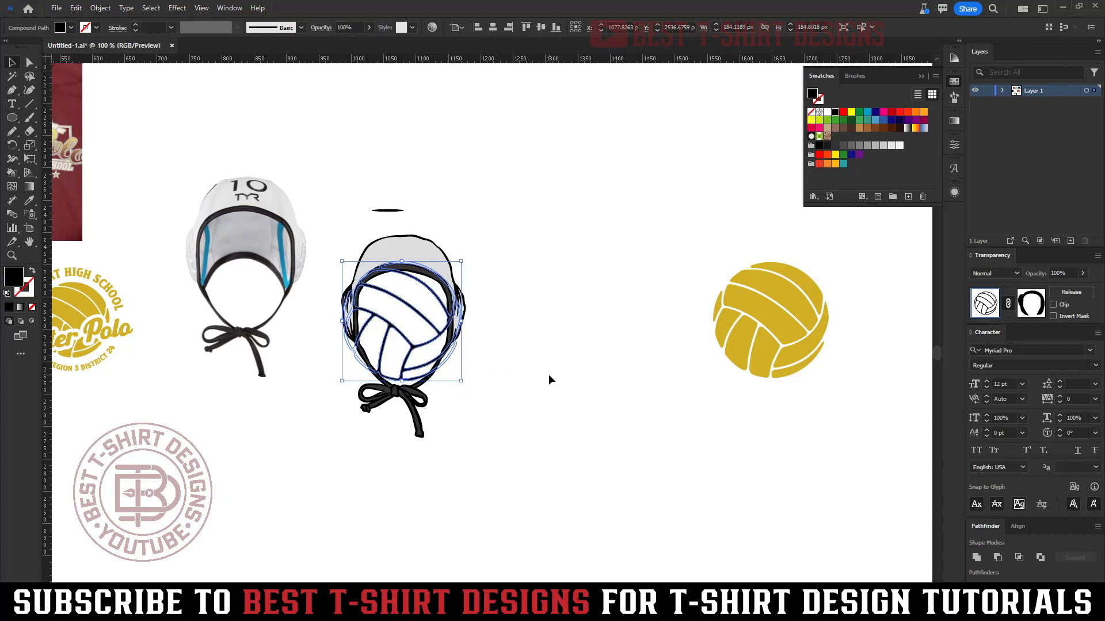
{"action": "left_click", "coordinate": [548, 374]}
{"action": "left_click", "coordinate": [783, 321]}
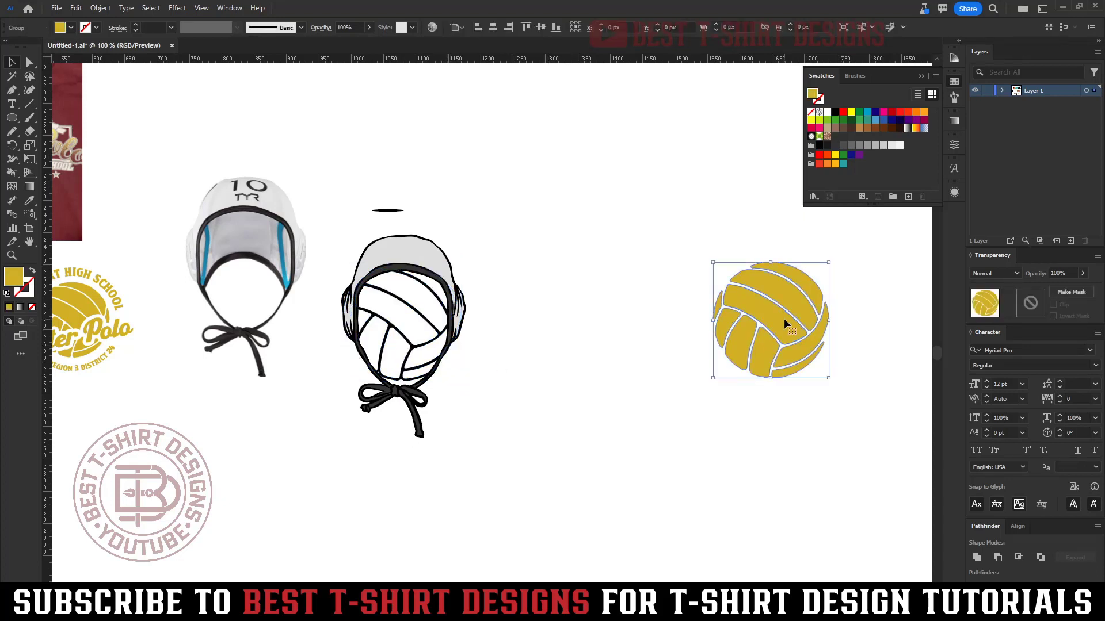
{"action": "left_click", "coordinate": [427, 324], "text": "shift"}
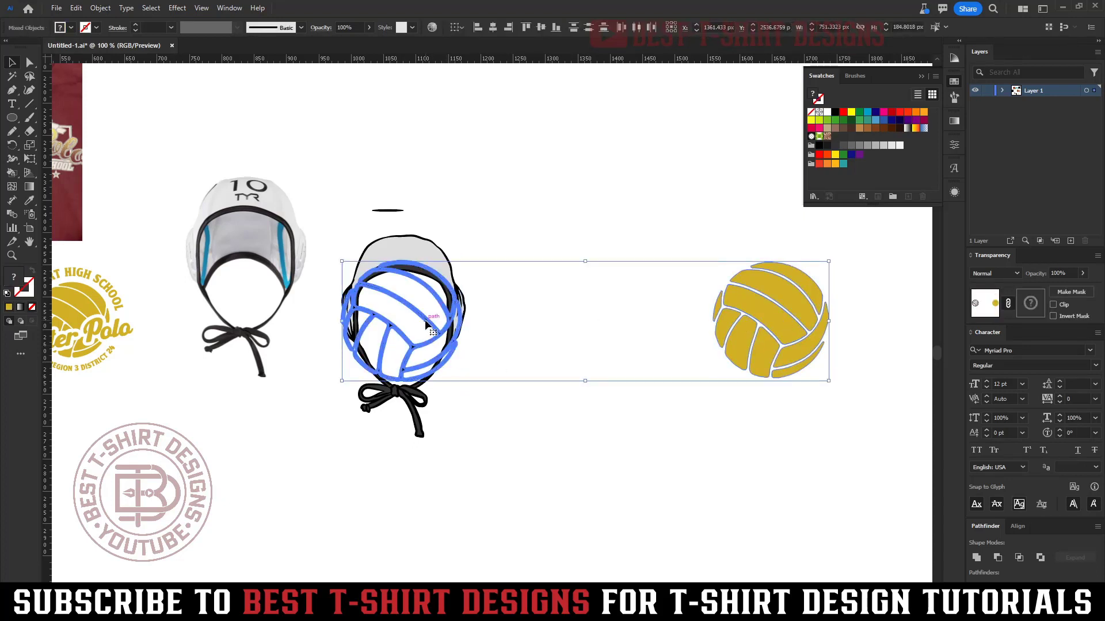
{"action": "left_click", "coordinate": [494, 27]}
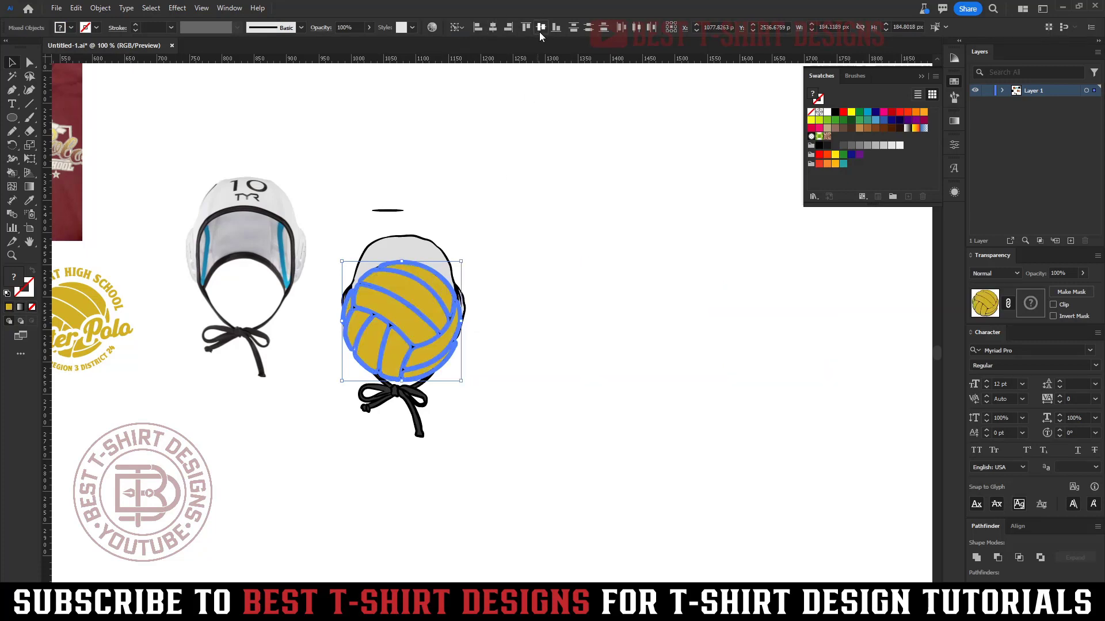
{"action": "left_click", "coordinate": [631, 312]}
- Cut the gold ball panels and paste them in place behind the ball line art and the cap
{"action": "scroll", "coordinate": [377, 364], "scroll_direction": "up", "scroll_amount": 4}
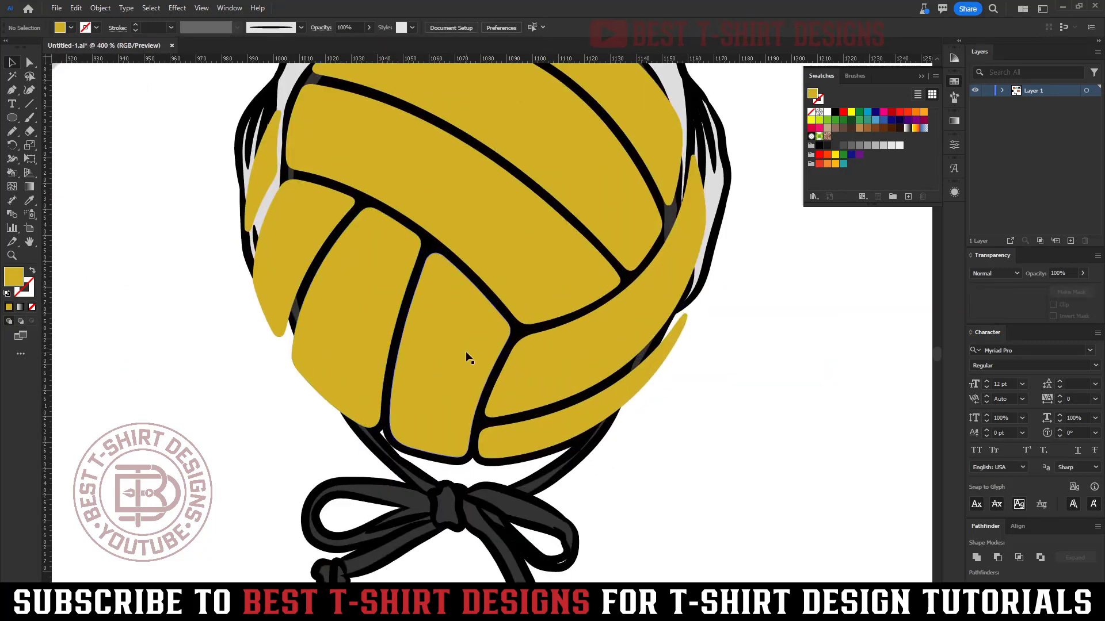
{"action": "left_click", "coordinate": [466, 356]}
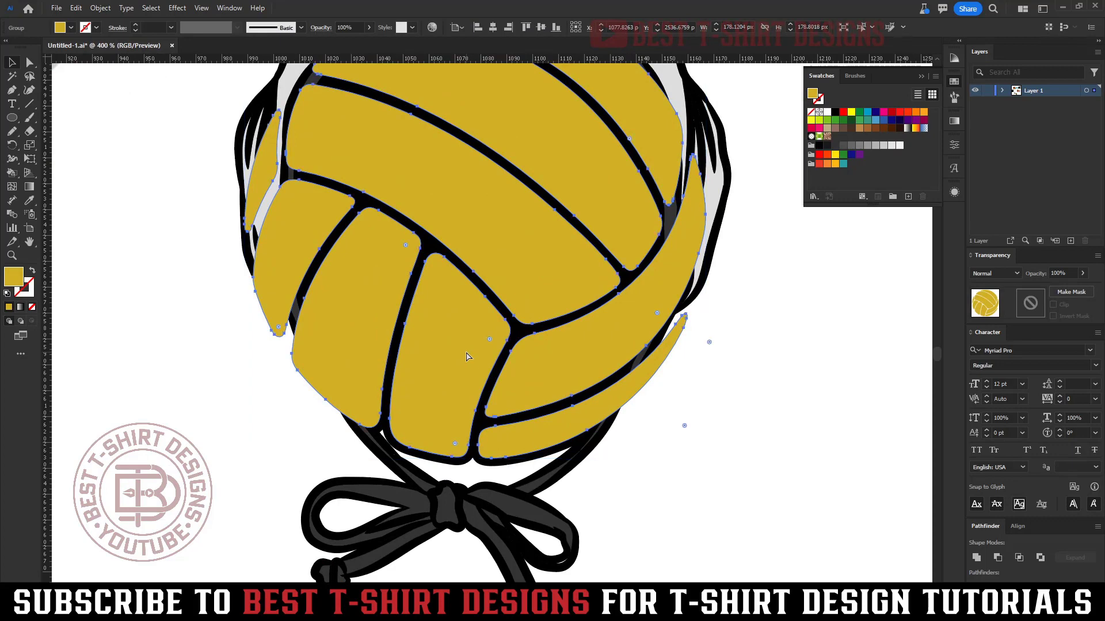
{"action": "key", "text": "ctrl+x"}
{"action": "left_click", "coordinate": [490, 303]}
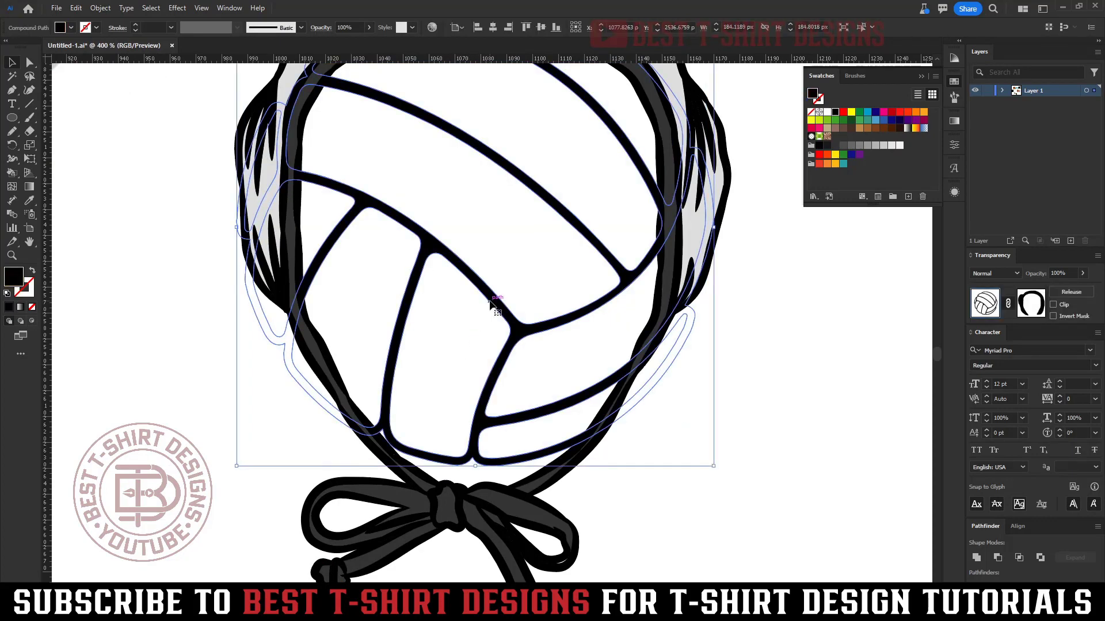
{"action": "key", "text": "ctrl+z"}
{"action": "left_click", "coordinate": [769, 394]}
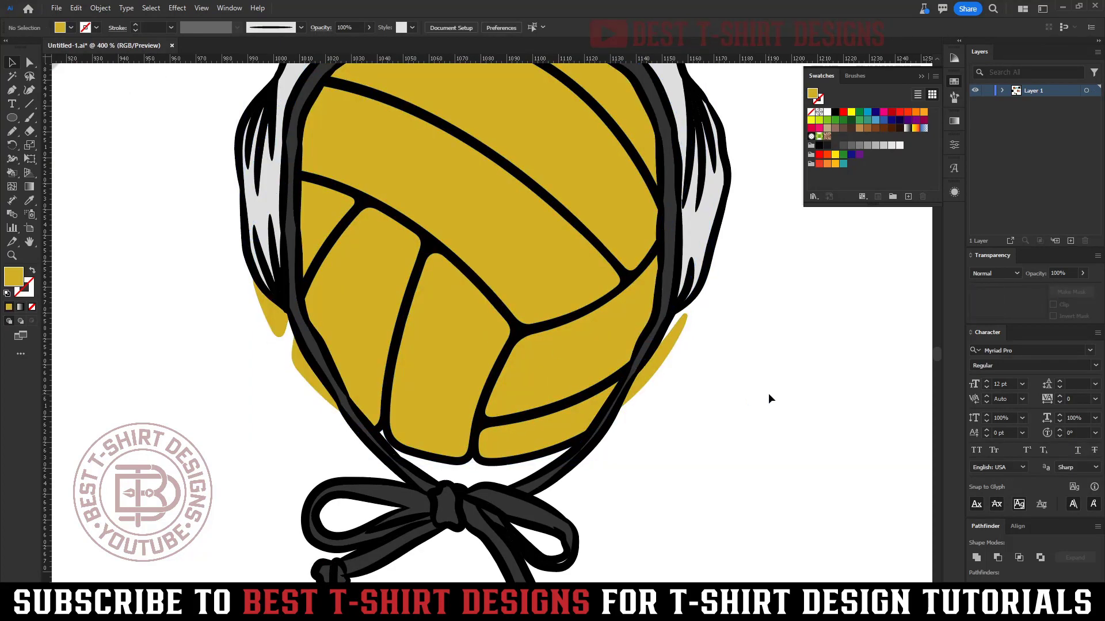
{"action": "scroll", "coordinate": [630, 379], "scroll_direction": "down", "scroll_amount": 2}
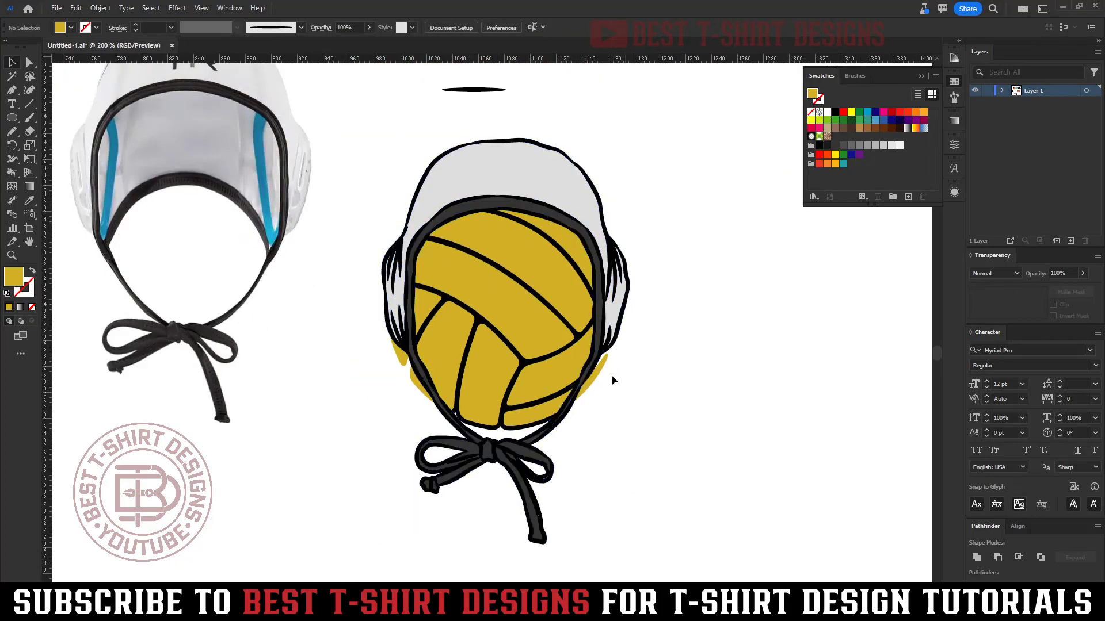
{"action": "scroll", "coordinate": [611, 374], "scroll_direction": "up", "scroll_amount": 2}
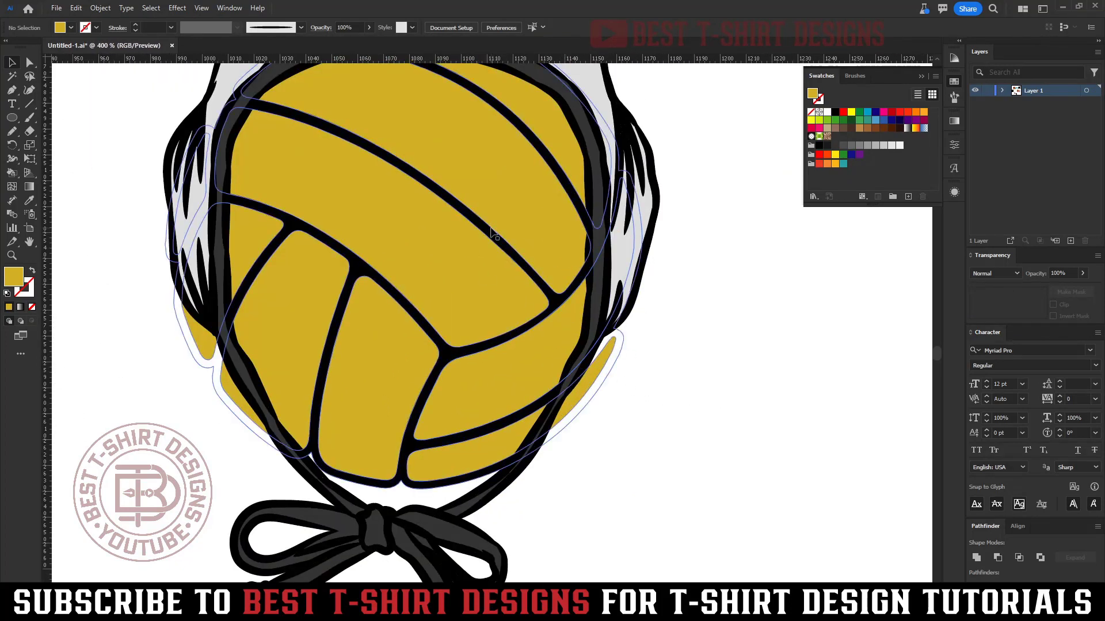
{"action": "left_click", "coordinate": [519, 359]}
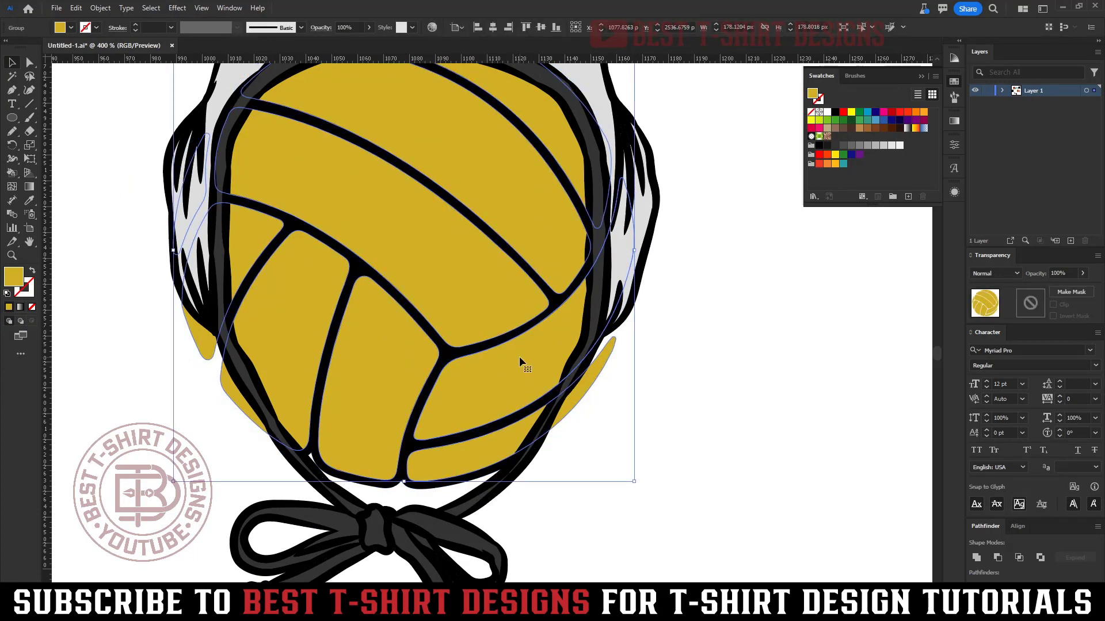
{"action": "key", "text": "Delete"}
{"action": "left_click", "coordinate": [492, 342]}
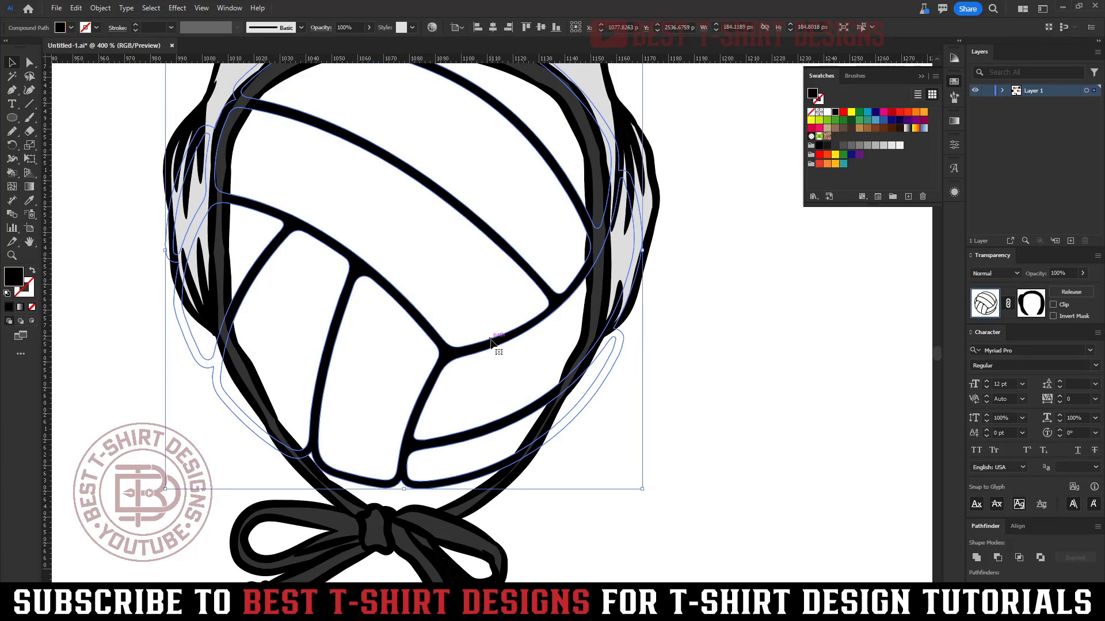
{"action": "double_click", "coordinate": [492, 342]}
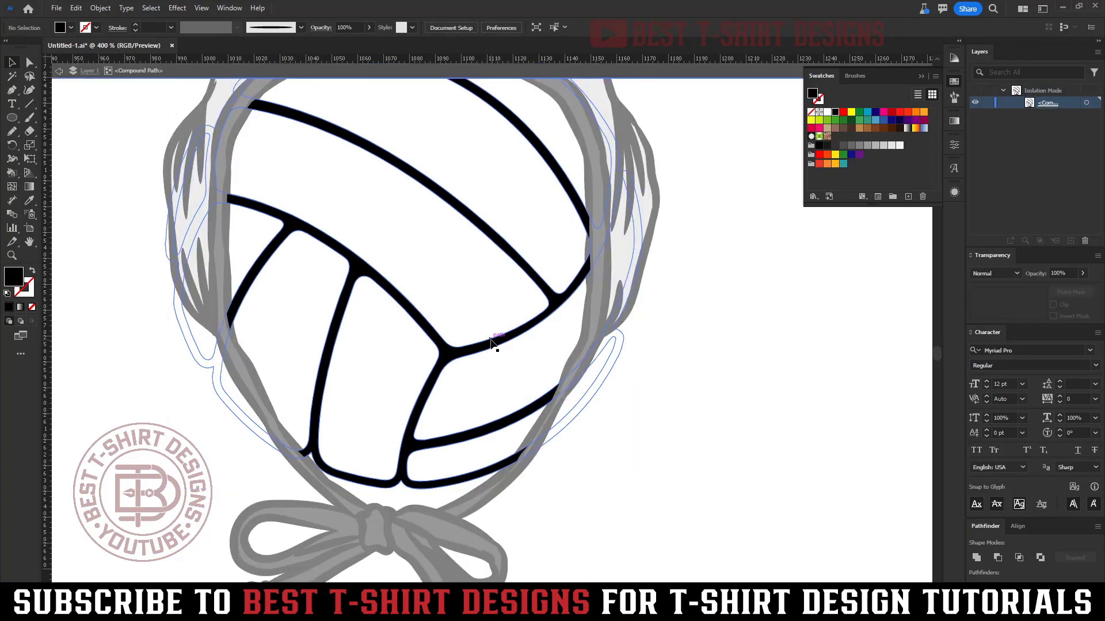
{"action": "left_click", "coordinate": [491, 342]}
{"action": "left_click", "coordinate": [678, 389]}
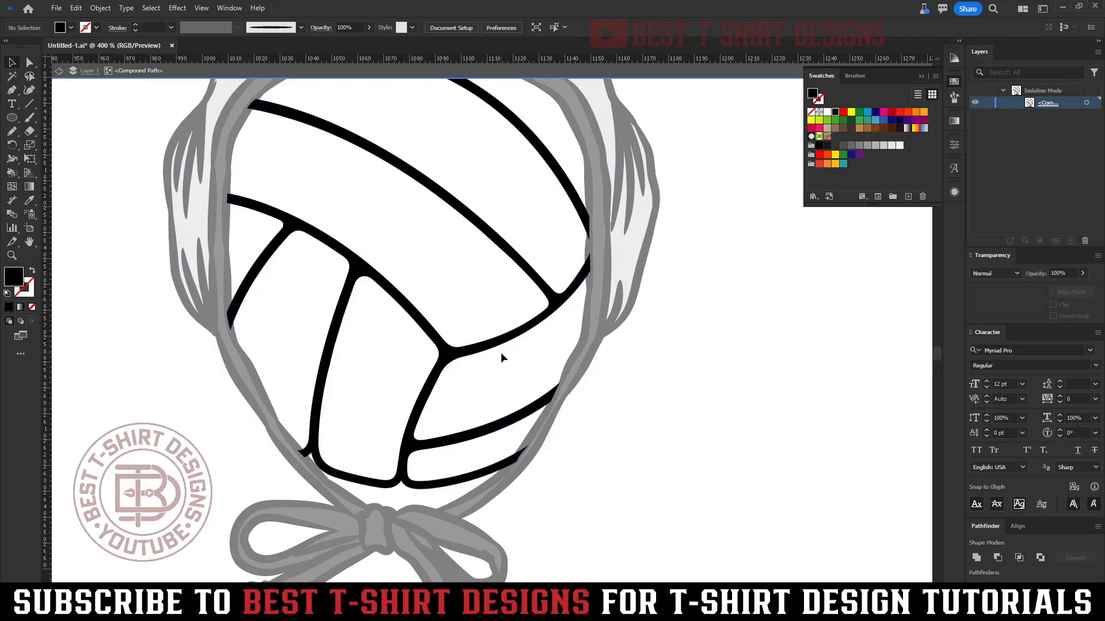
{"action": "key", "text": "Escape"}
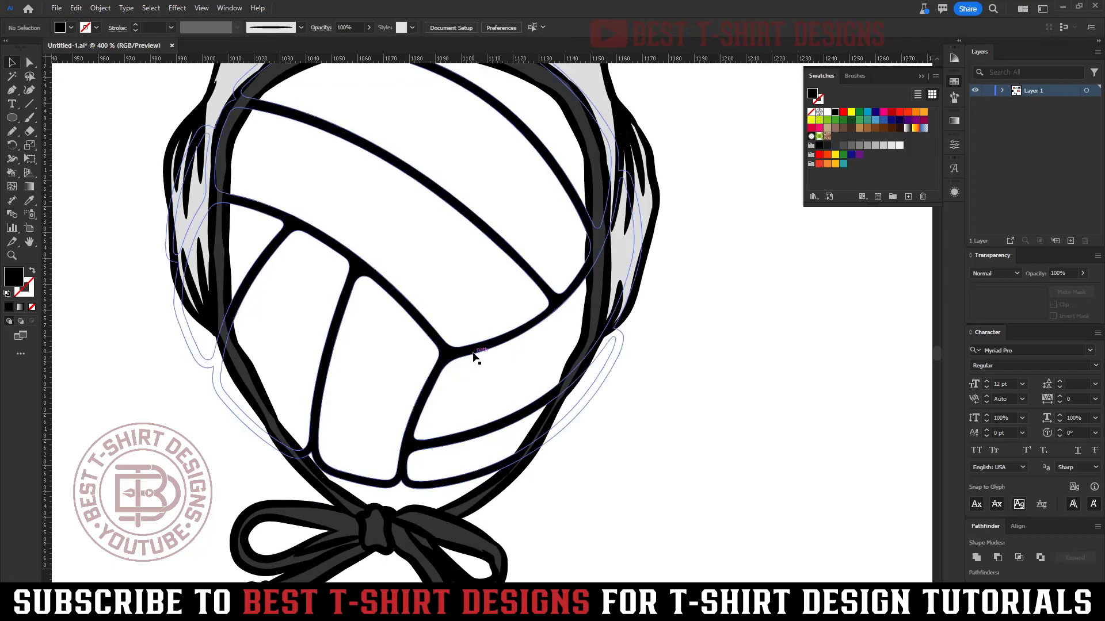
{"action": "left_click", "coordinate": [475, 358]}
{"action": "key", "text": "ctrl+b"}
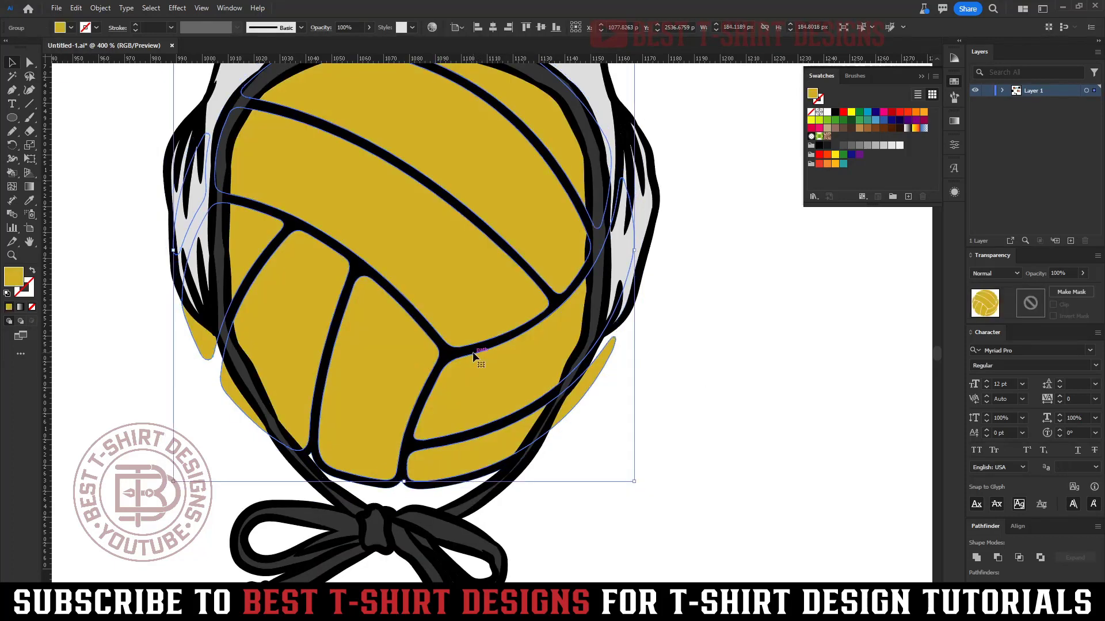
{"action": "left_click", "coordinate": [771, 387]}
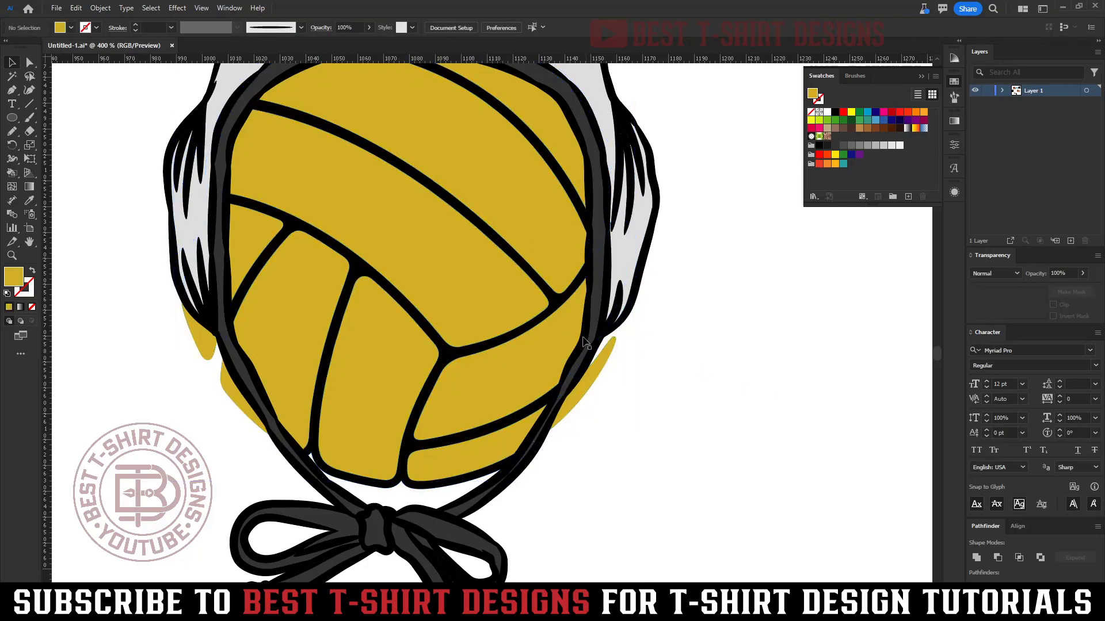
- Cut all artwork out of the ball line art's opacity mask and return to editing the artwork
{"action": "left_click", "coordinate": [563, 305]}
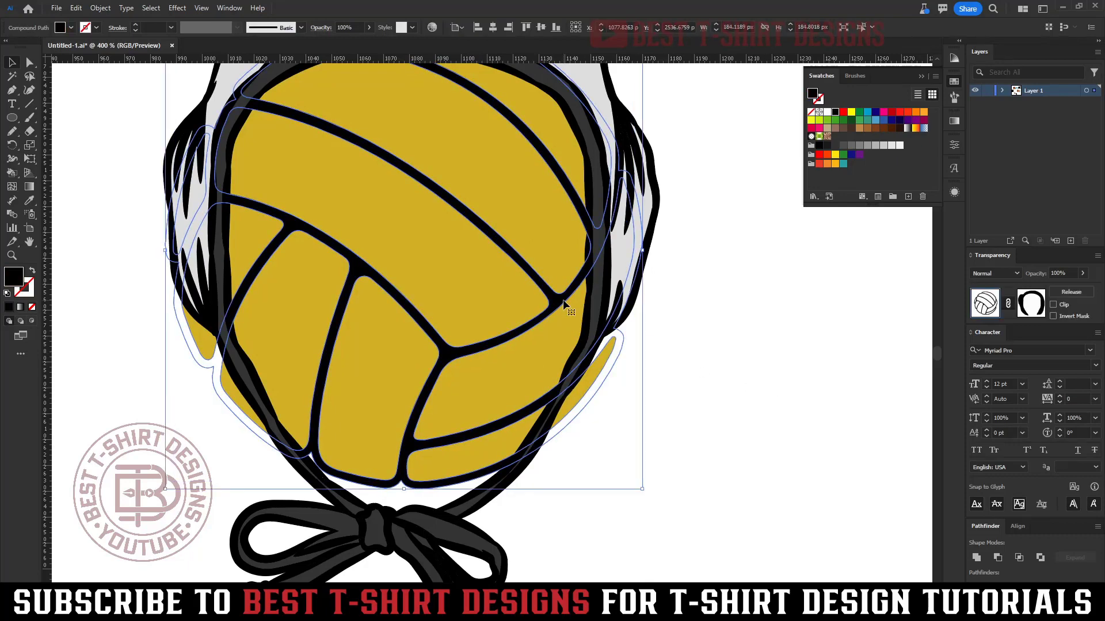
{"action": "left_click", "coordinate": [1030, 304]}
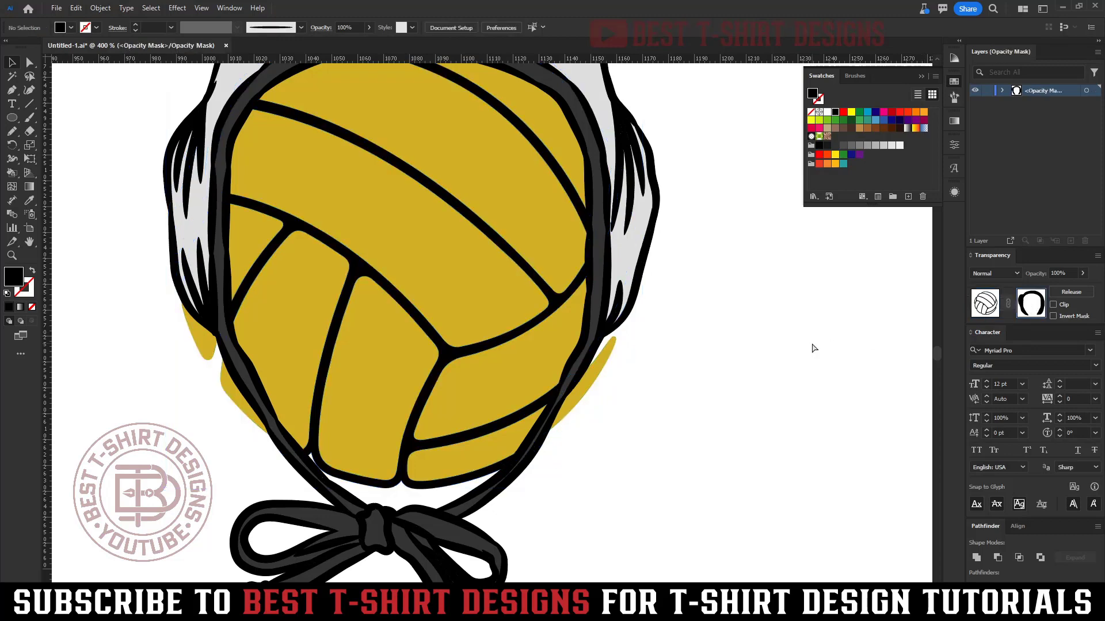
{"action": "key", "text": "ctrl+a"}
{"action": "key", "text": "Delete"}
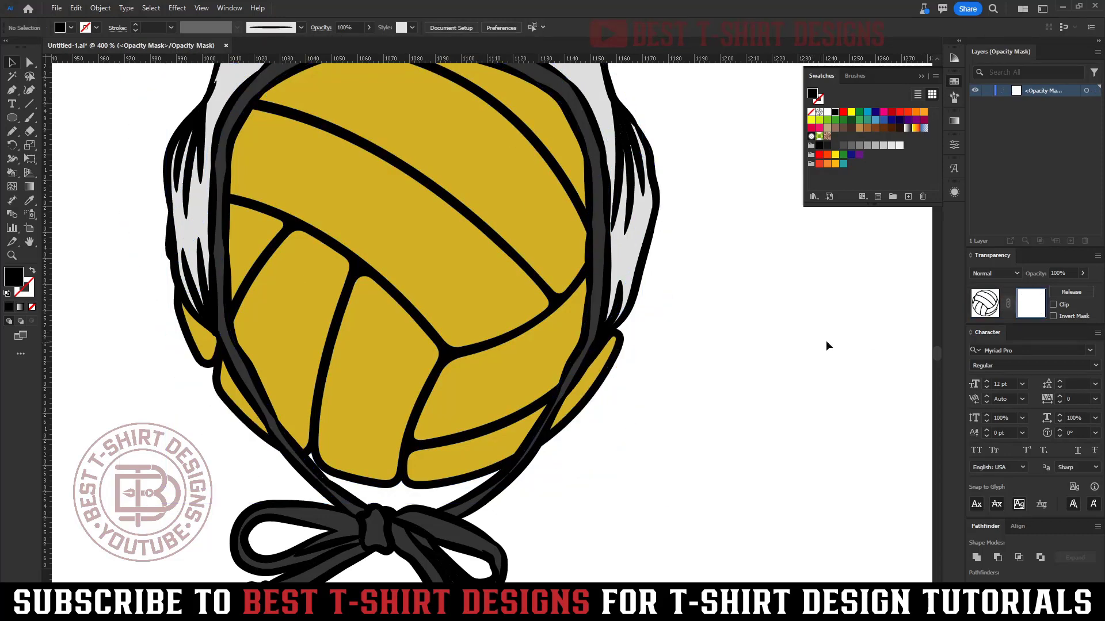
{"action": "left_click", "coordinate": [985, 303]}
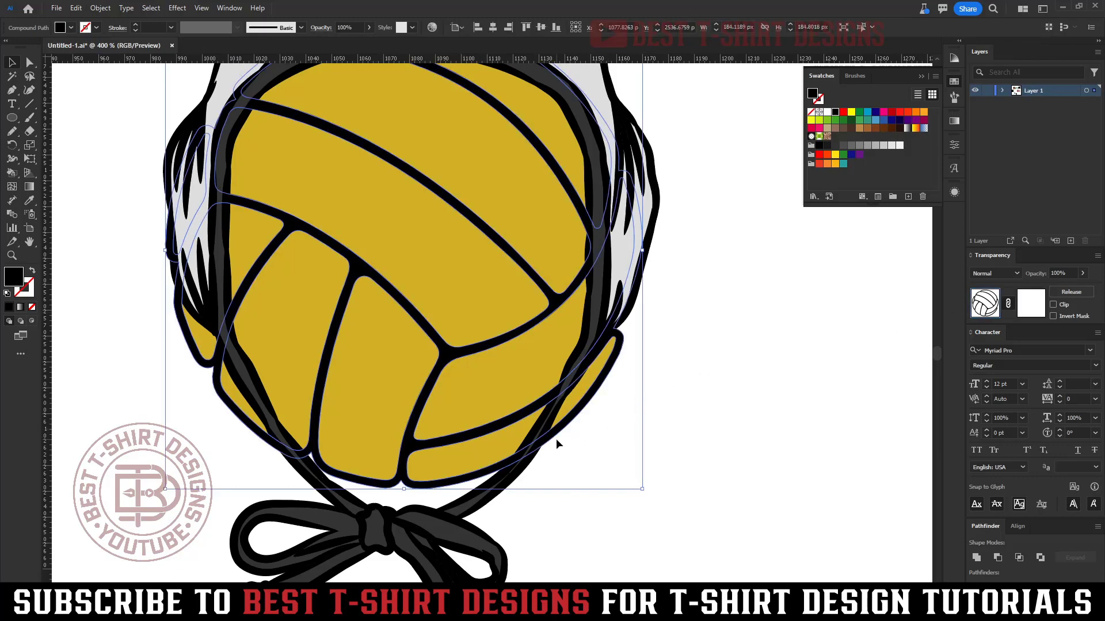
- Group the gold panels with the ball line art, give the group an opacity mask with Clip off, and paste the cut mask artwork in place
{"action": "left_click", "coordinate": [486, 385]}
{"action": "left_click", "coordinate": [449, 355], "text": "shift"}
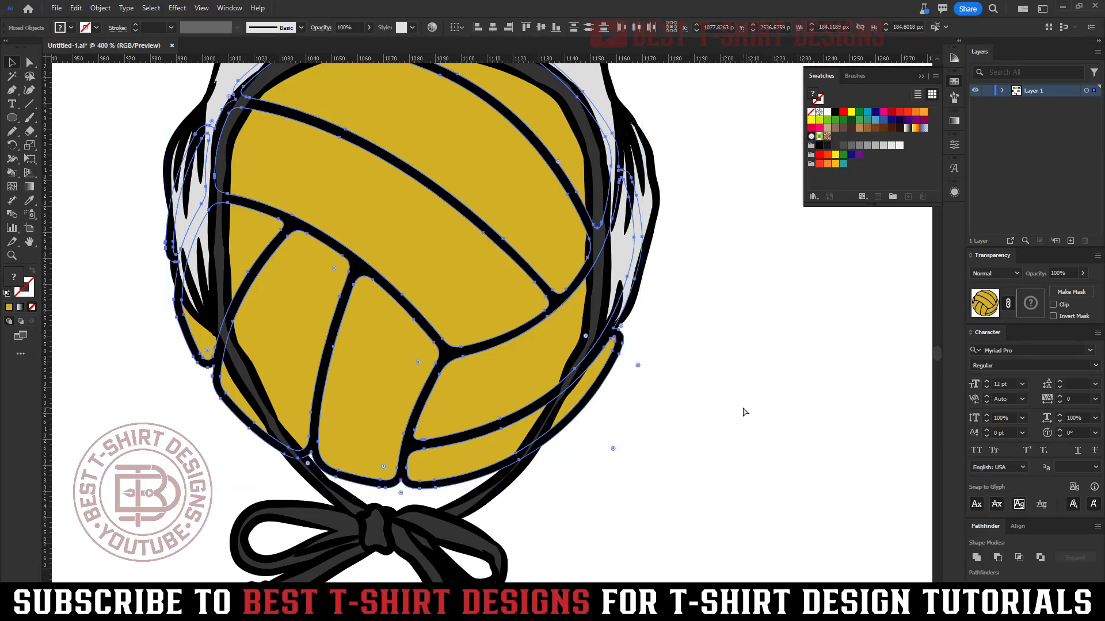
{"action": "key", "text": "ctrl+g"}
{"action": "double_click", "coordinate": [1034, 311]}
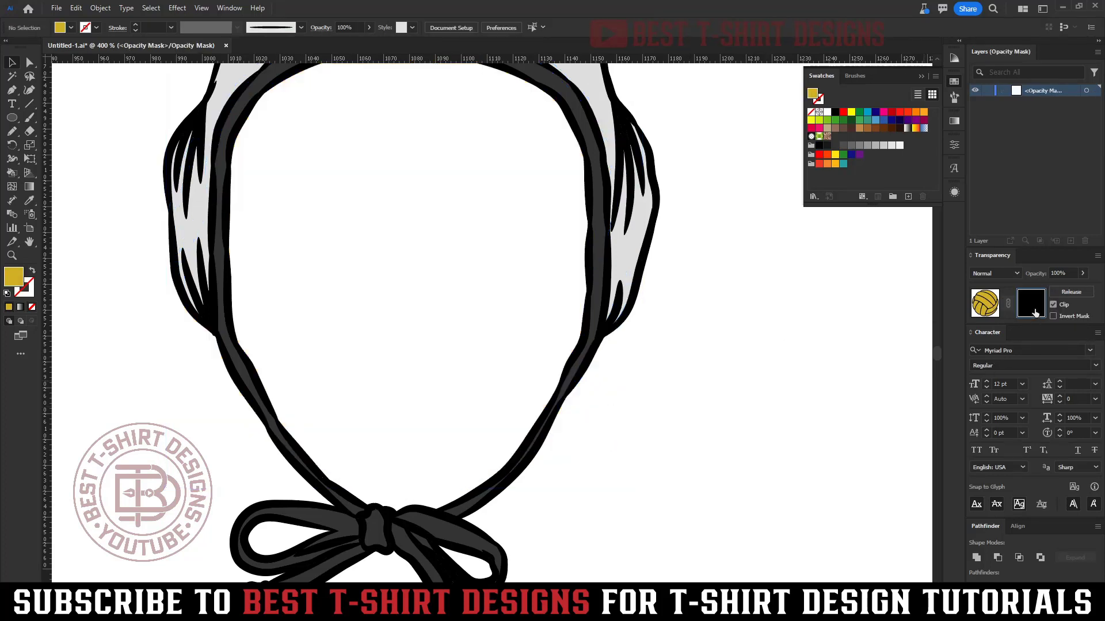
{"action": "key", "text": "ctrl+f"}
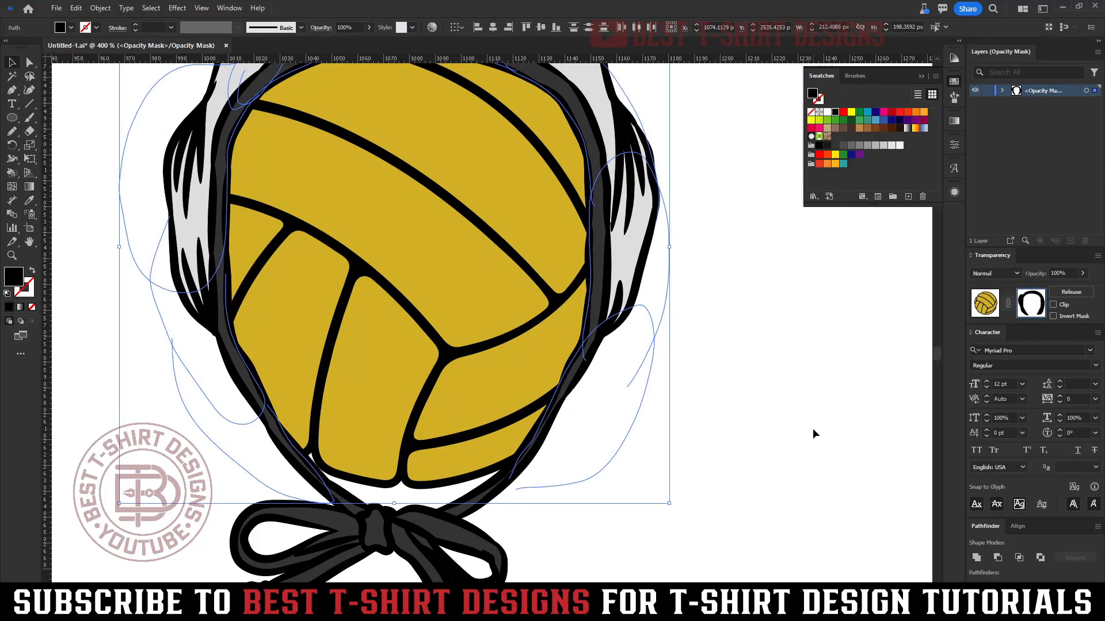
- Leave the ball group's opacity mask and return to editing the main artwork with nothing selected
{"action": "left_click", "coordinate": [770, 397]}
{"action": "scroll", "coordinate": [589, 414], "scroll_direction": "down", "scroll_amount": 2}
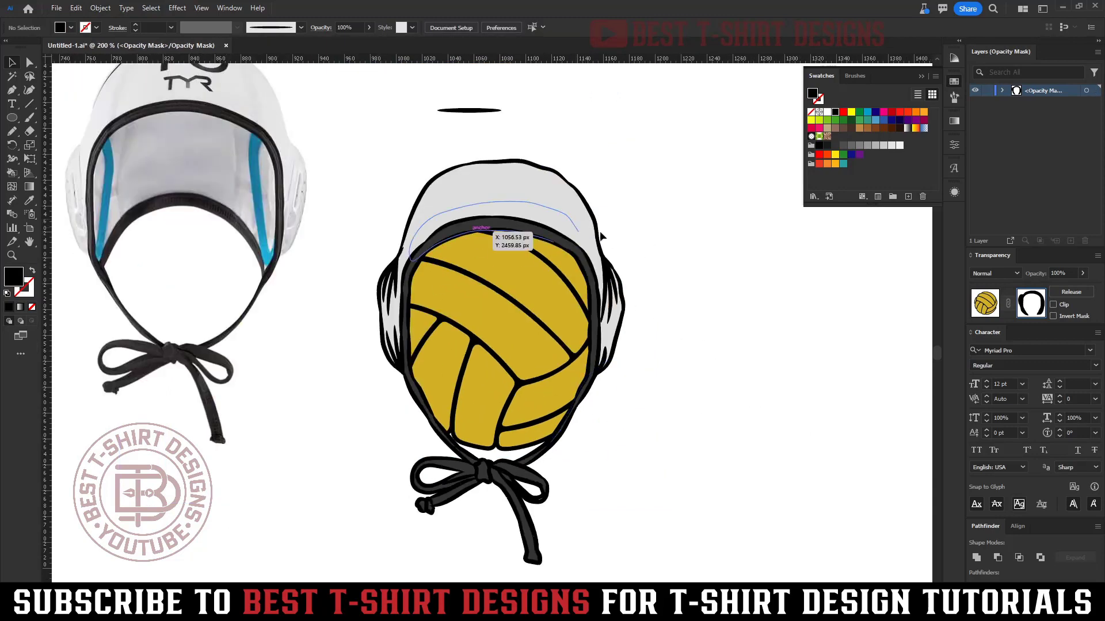
{"action": "left_click", "coordinate": [984, 303]}
{"action": "left_click", "coordinate": [778, 356]}
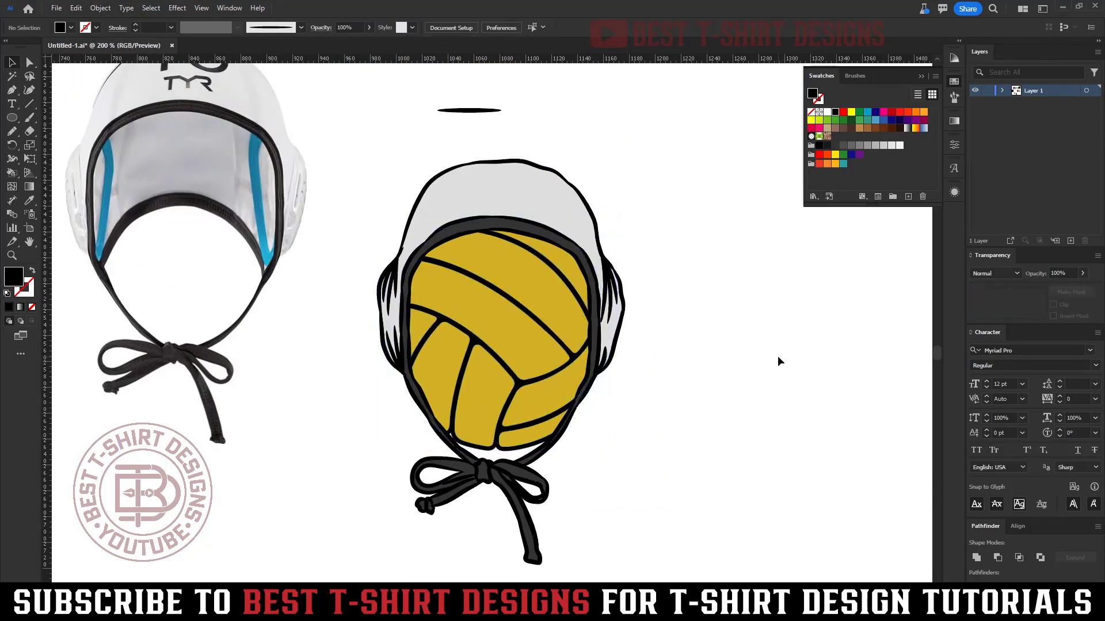
- Expand the cap's Live Paint group into regular artwork
{"action": "left_click", "coordinate": [555, 204]}
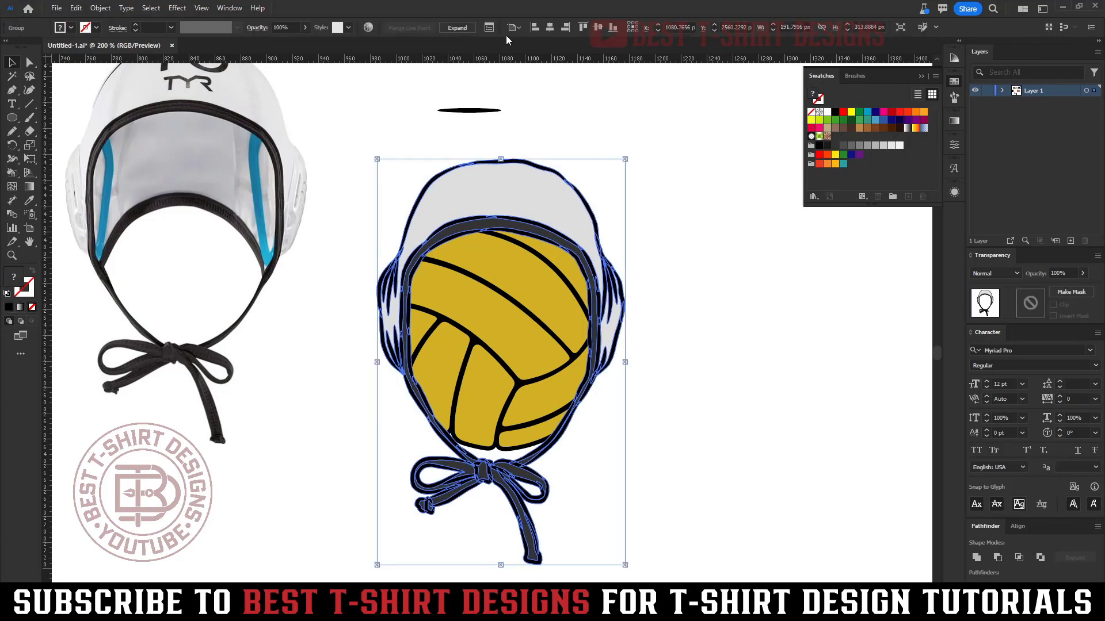
{"action": "left_click", "coordinate": [468, 28]}
{"action": "left_click", "coordinate": [730, 362]}
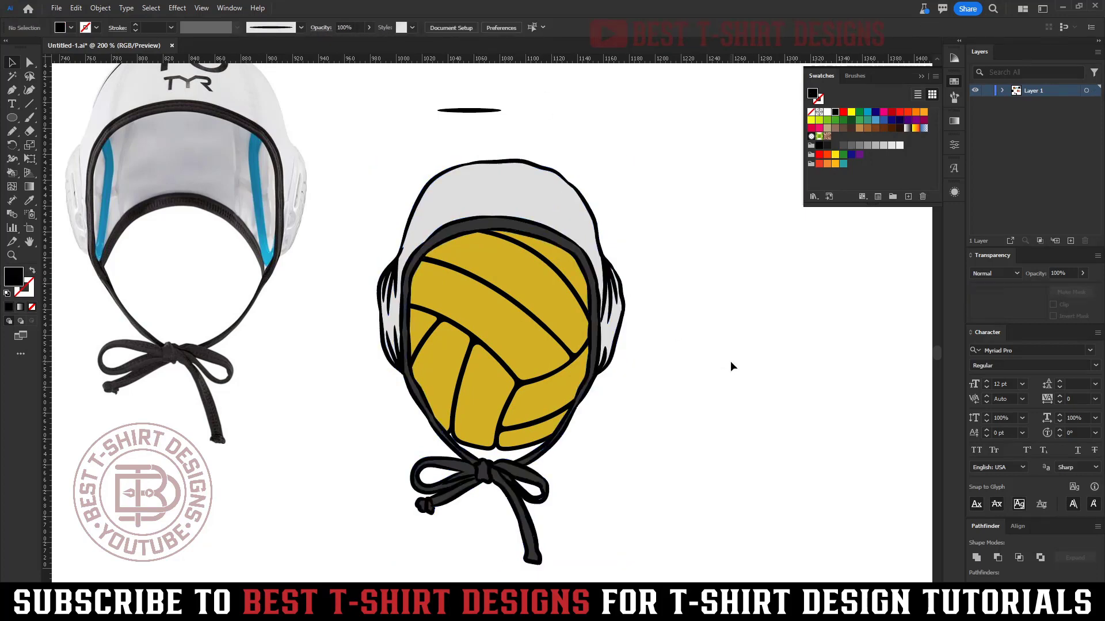
- Isolate the cap group and draw jagged black shading shapes with the Pencil tool on the right side of its crown and along the rim
{"action": "scroll", "coordinate": [530, 179], "scroll_direction": "up", "scroll_amount": 2}
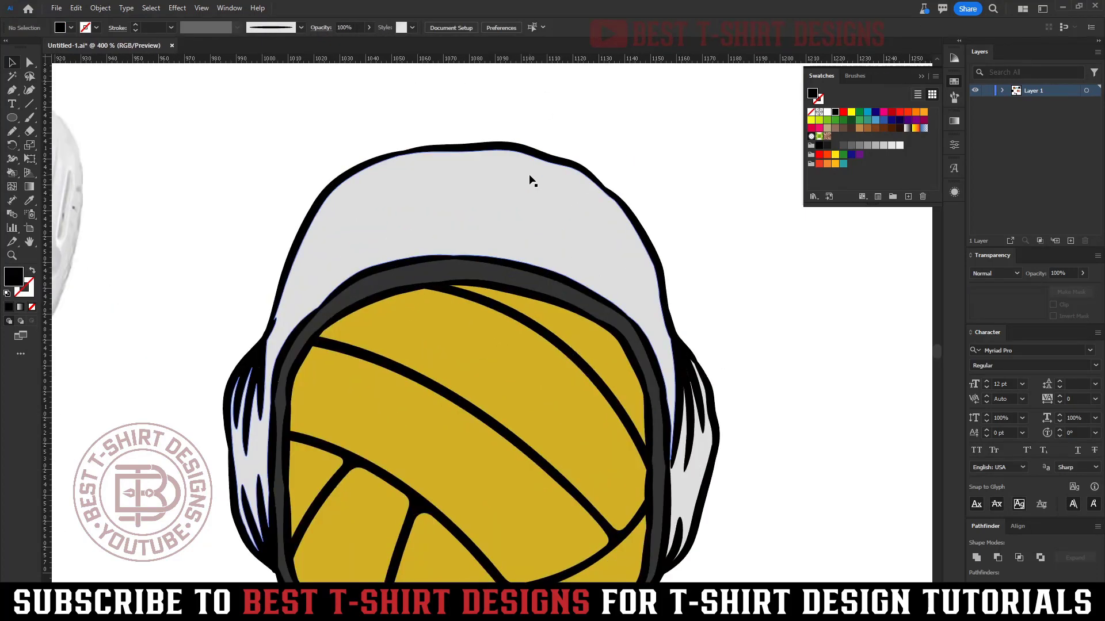
{"action": "double_click", "coordinate": [529, 175]}
{"action": "left_click", "coordinate": [532, 178]}
{"action": "left_click", "coordinate": [708, 229]}
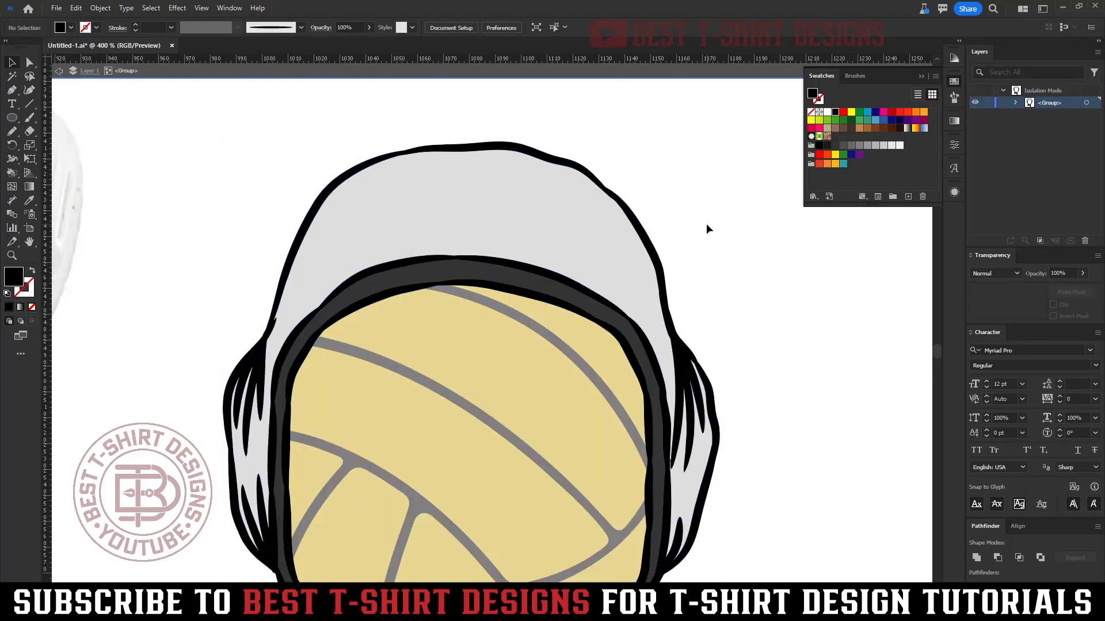
{"action": "key", "text": "n"}
{"action": "scroll", "coordinate": [572, 175], "scroll_direction": "up", "scroll_amount": 1}
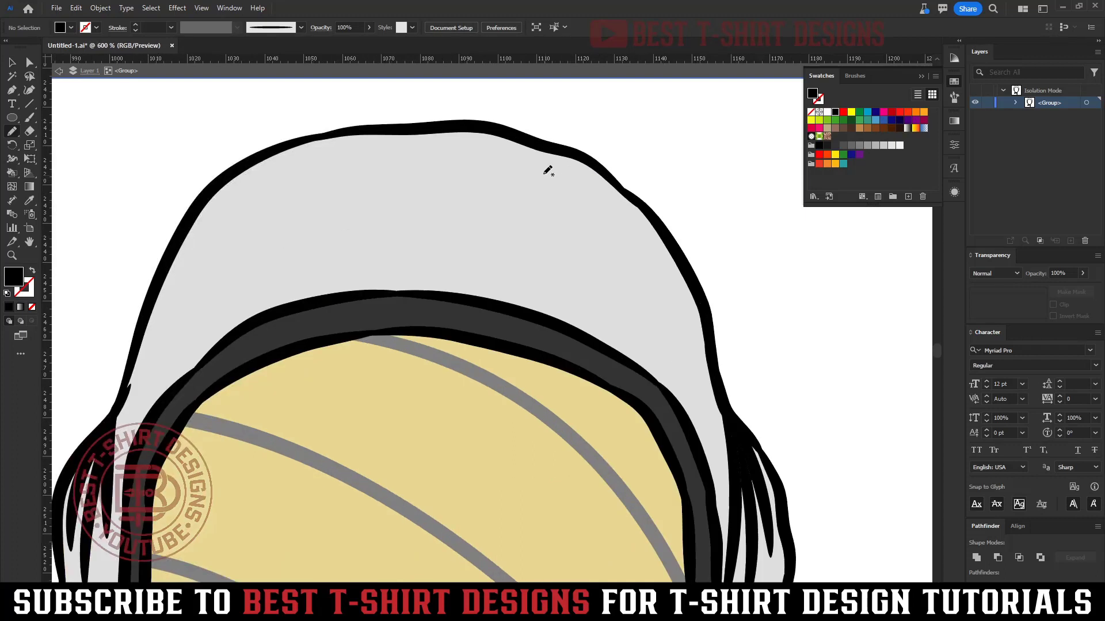
{"action": "mouse_move", "coordinate": [543, 172]}
{"action": "left_mouse_down"}
{"action": "mouse_move", "coordinate": [660, 267]}
{"action": "mouse_move", "coordinate": [706, 410]}
{"action": "mouse_move", "coordinate": [659, 303]}
{"action": "mouse_move", "coordinate": [614, 246]}
{"action": "mouse_move", "coordinate": [549, 199]}
{"action": "mouse_move", "coordinate": [592, 219]}
{"action": "mouse_move", "coordinate": [539, 179]}
{"action": "mouse_move", "coordinate": [464, 155]}
{"action": "left_mouse_up"}
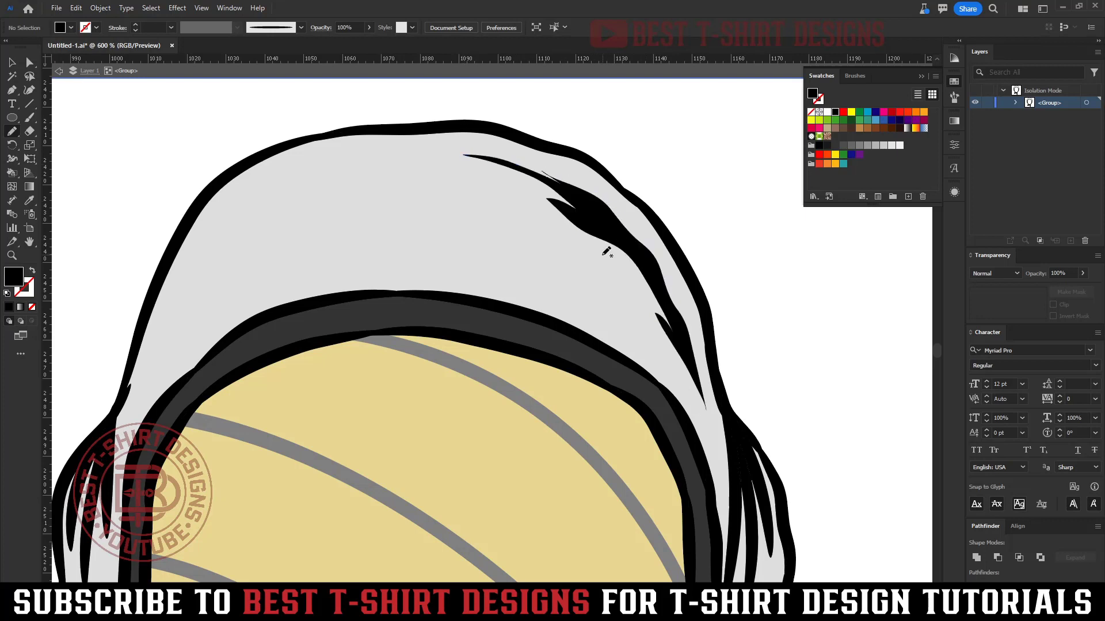
{"action": "mouse_move", "coordinate": [571, 331]}
{"action": "left_mouse_down"}
{"action": "mouse_move", "coordinate": [493, 276]}
{"action": "mouse_move", "coordinate": [528, 281]}
{"action": "mouse_move", "coordinate": [494, 253]}
{"action": "mouse_move", "coordinate": [613, 317]}
{"action": "mouse_move", "coordinate": [561, 294]}
{"action": "mouse_move", "coordinate": [663, 363]}
{"action": "mouse_move", "coordinate": [616, 336]}
{"action": "mouse_move", "coordinate": [683, 407]}
{"action": "mouse_move", "coordinate": [570, 329]}
{"action": "left_mouse_up"}
- Draw a tapered black shading shape with the Pencil tool along the left side of the cap's crown
{"action": "key", "text": "ctrl+minus"}
{"action": "key", "text": "ctrl+minus"}
{"action": "key", "text": "ctrl+minus"}
{"action": "key", "text": "ctrl+plus"}
{"action": "key", "text": "ctrl+plus"}
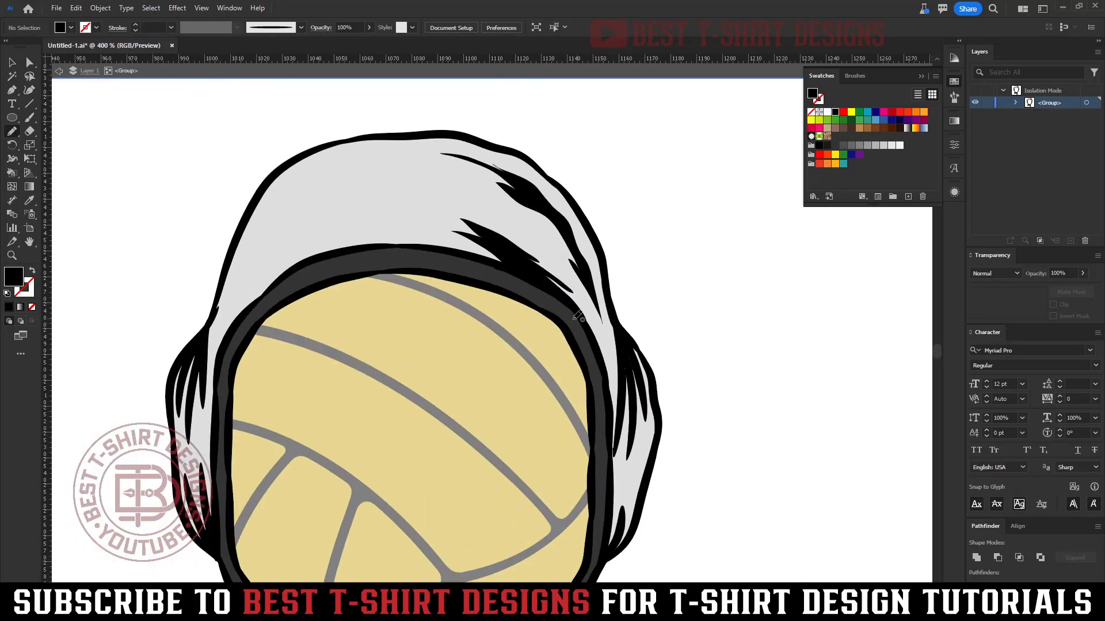
{"action": "key", "text": "ctrl+plus"}
{"action": "key", "text": "ctrl+plus"}
{"action": "mouse_move", "coordinate": [148, 387]}
{"action": "left_mouse_down"}
{"action": "mouse_move", "coordinate": [270, 207]}
{"action": "mouse_move", "coordinate": [401, 120]}
{"action": "mouse_move", "coordinate": [373, 122]}
{"action": "mouse_move", "coordinate": [424, 107]}
{"action": "mouse_move", "coordinate": [311, 134]}
{"action": "mouse_move", "coordinate": [261, 176]}
{"action": "mouse_move", "coordinate": [201, 270]}
{"action": "left_mouse_up"}
{"action": "left_click_drag", "start_coordinate": [167, 345], "coordinate": [145, 402]}
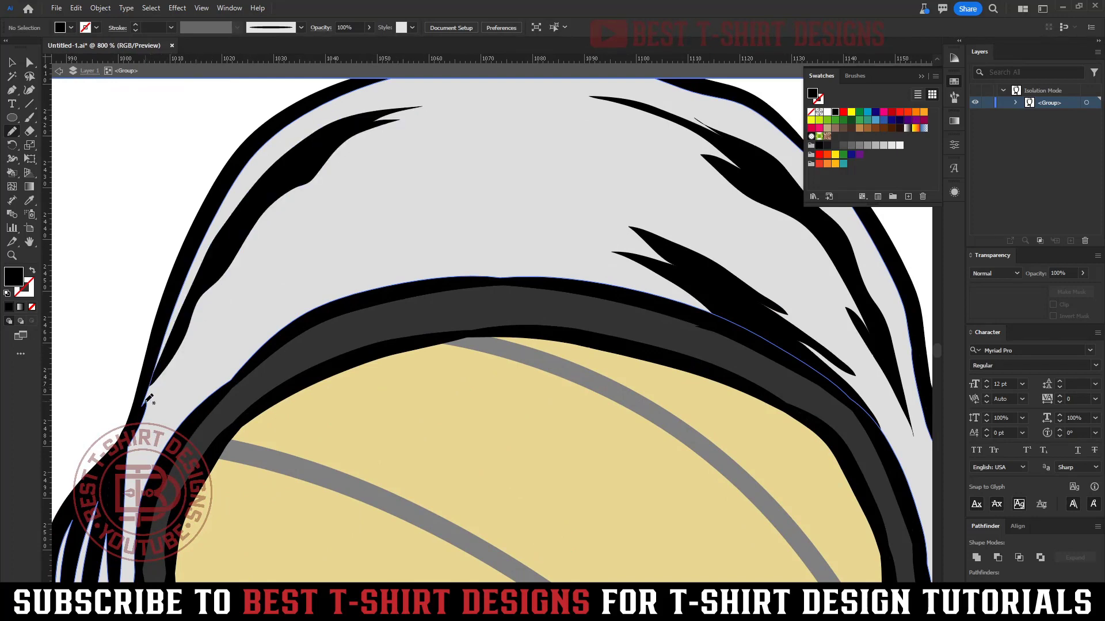
- Save the document and exit isolation mode on the cap group
{"action": "scroll", "coordinate": [538, 197], "scroll_direction": "down", "scroll_amount": 4}
{"action": "key", "text": "ctrl+s"}
{"action": "scroll", "coordinate": [674, 390], "scroll_direction": "up", "scroll_amount": 1}
{"action": "key", "text": "v"}
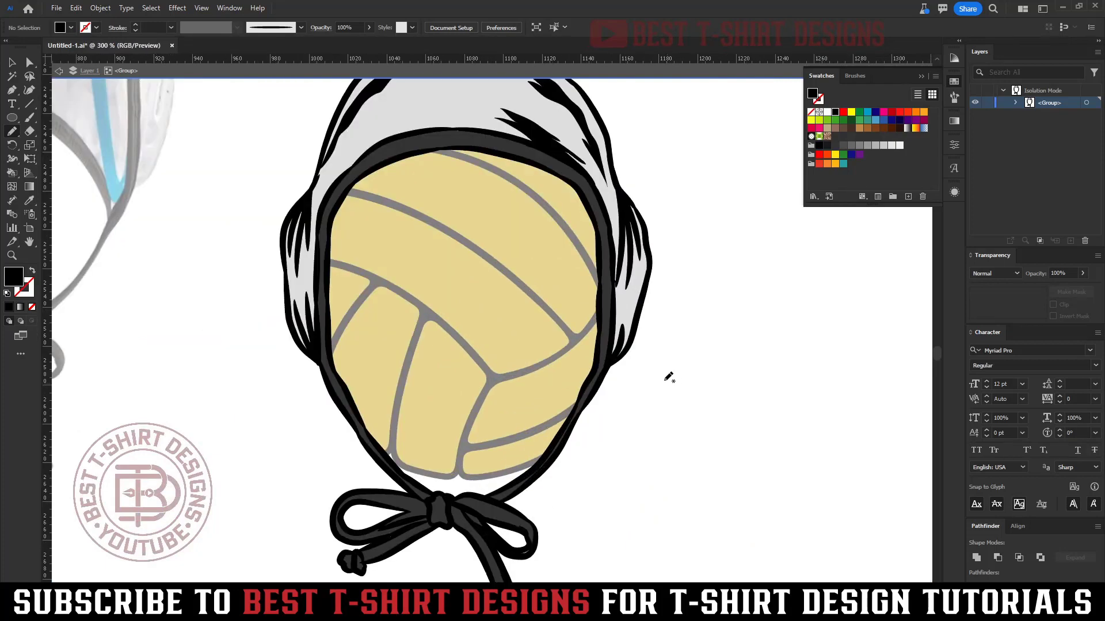
{"action": "scroll", "coordinate": [503, 305], "scroll_direction": "down", "scroll_amount": 1}
{"action": "double_click", "coordinate": [691, 371]}
{"action": "scroll", "coordinate": [657, 360], "scroll_direction": "down", "scroll_amount": 2}
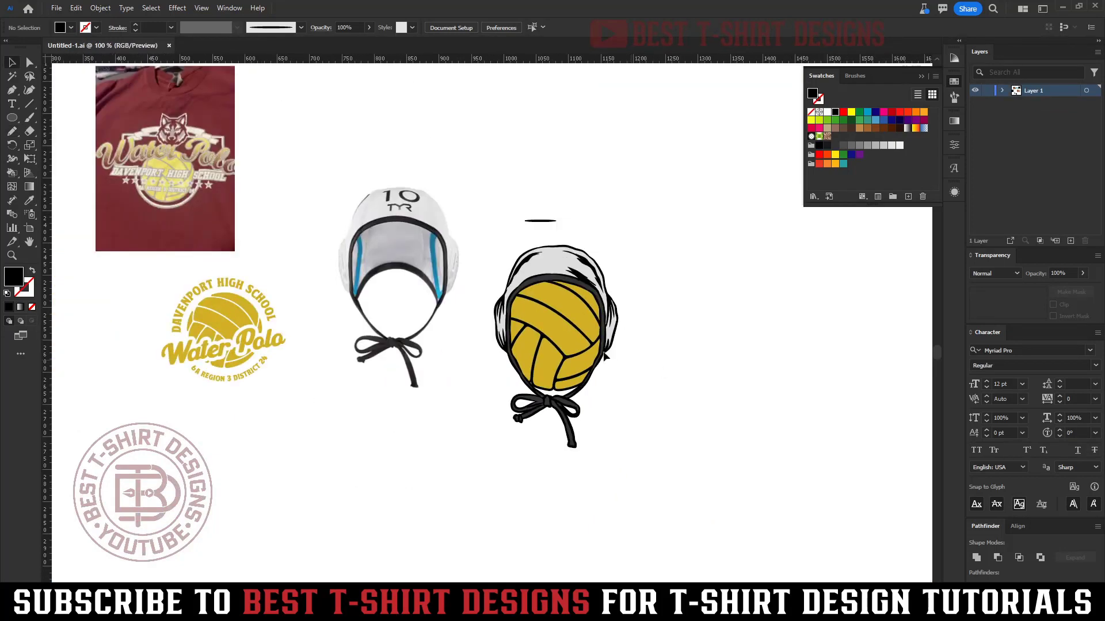
- Move the cap reference photo off to the right, and move the cap with its ball next to the gold Water Polo logo
{"action": "left_click", "coordinate": [399, 271]}
{"action": "mouse_move", "coordinate": [399, 270]}
{"action": "left_mouse_down"}
{"action": "mouse_move", "coordinate": [765, 353]}
{"action": "mouse_move", "coordinate": [850, 388]}
{"action": "left_mouse_up"}
{"action": "mouse_move", "coordinate": [650, 495]}
{"action": "left_mouse_down"}
{"action": "mouse_move", "coordinate": [430, 222]}
{"action": "mouse_move", "coordinate": [426, 241]}
{"action": "left_mouse_up"}
{"action": "left_click_drag", "start_coordinate": [596, 303], "coordinate": [451, 305]}
{"action": "left_click", "coordinate": [550, 349]}
- Ungroup the gold Davenport High School Water Polo logo and clear the selection
{"action": "scroll", "coordinate": [307, 382], "scroll_direction": "up", "scroll_amount": 1}
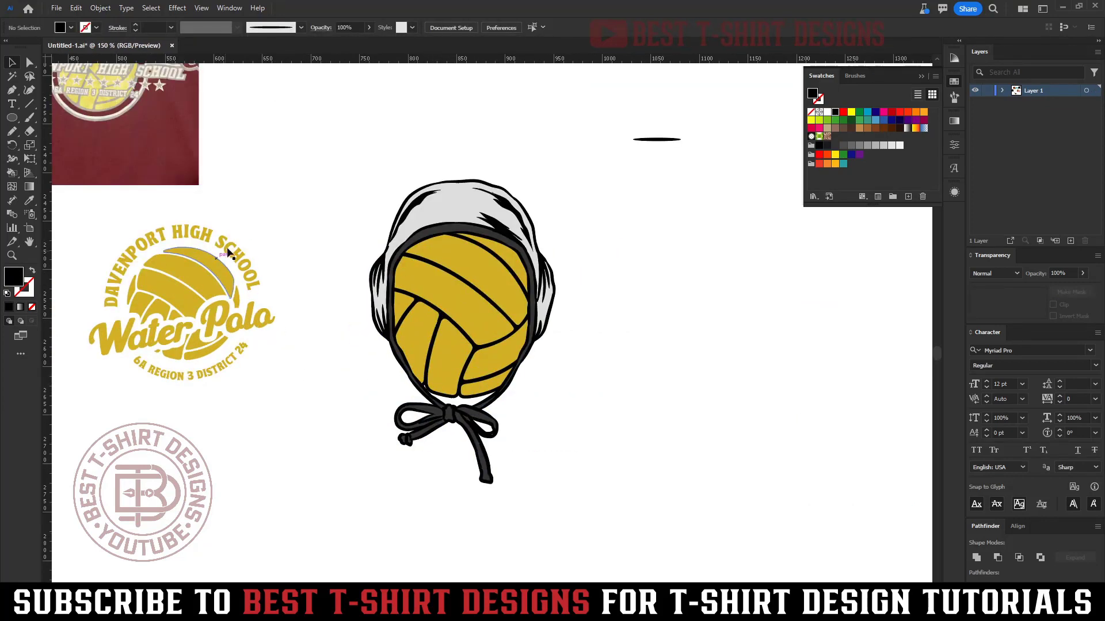
{"action": "left_click", "coordinate": [233, 253]}
{"action": "right_click", "coordinate": [230, 242]}
{"action": "left_click", "coordinate": [281, 391]}
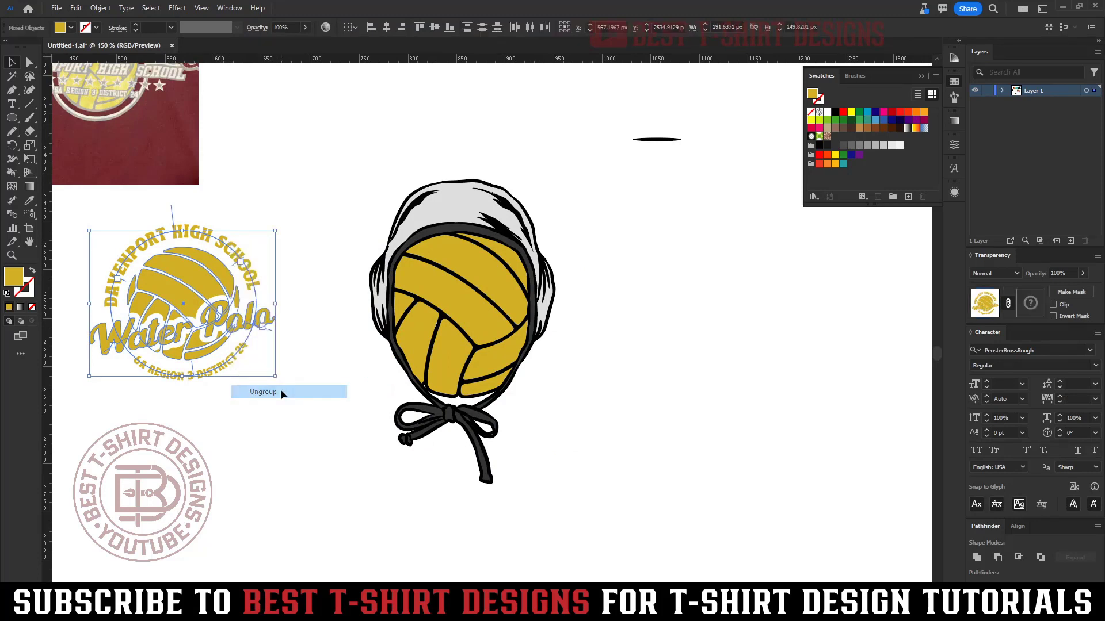
{"action": "left_click", "coordinate": [254, 251]}
- Move the arched DAVENPORT HIGH SCHOOL text over the cap and enlarge it so it curves around the crown
{"action": "left_click_drag", "start_coordinate": [236, 247], "coordinate": [513, 170]}
{"action": "left_click_drag", "start_coordinate": [463, 303], "coordinate": [463, 372]}
{"action": "left_click_drag", "start_coordinate": [580, 161], "coordinate": [579, 224]}
- Center the arched DAVENPORT HIGH SCHOOL text horizontally on the cap
{"action": "left_click", "coordinate": [493, 250], "text": "shift"}
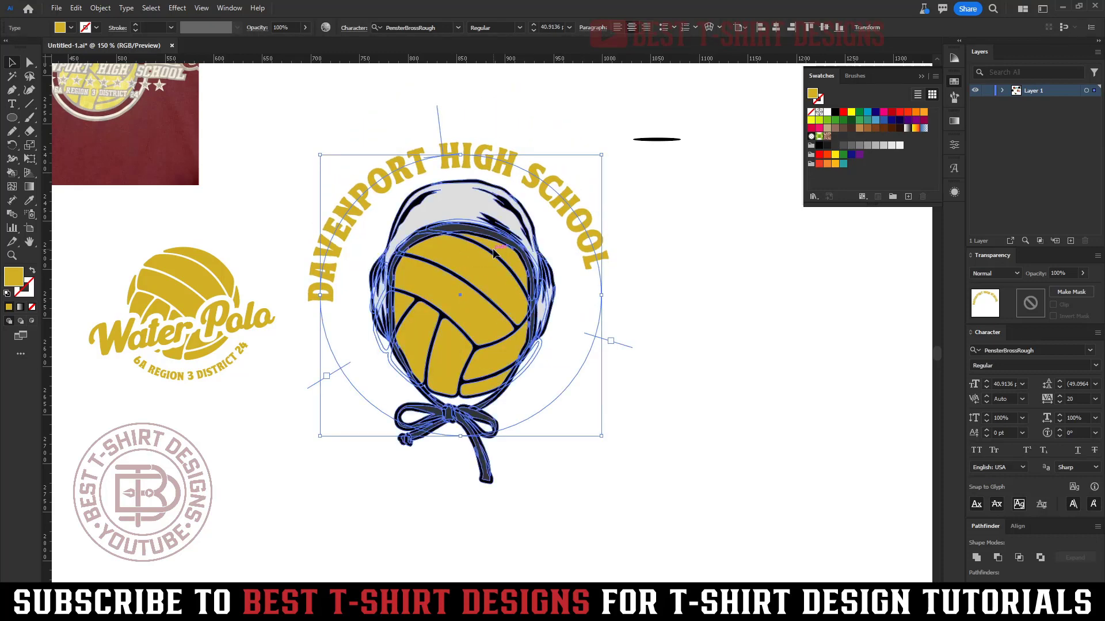
{"action": "left_click", "coordinate": [493, 250]}
{"action": "left_click", "coordinate": [387, 27]}
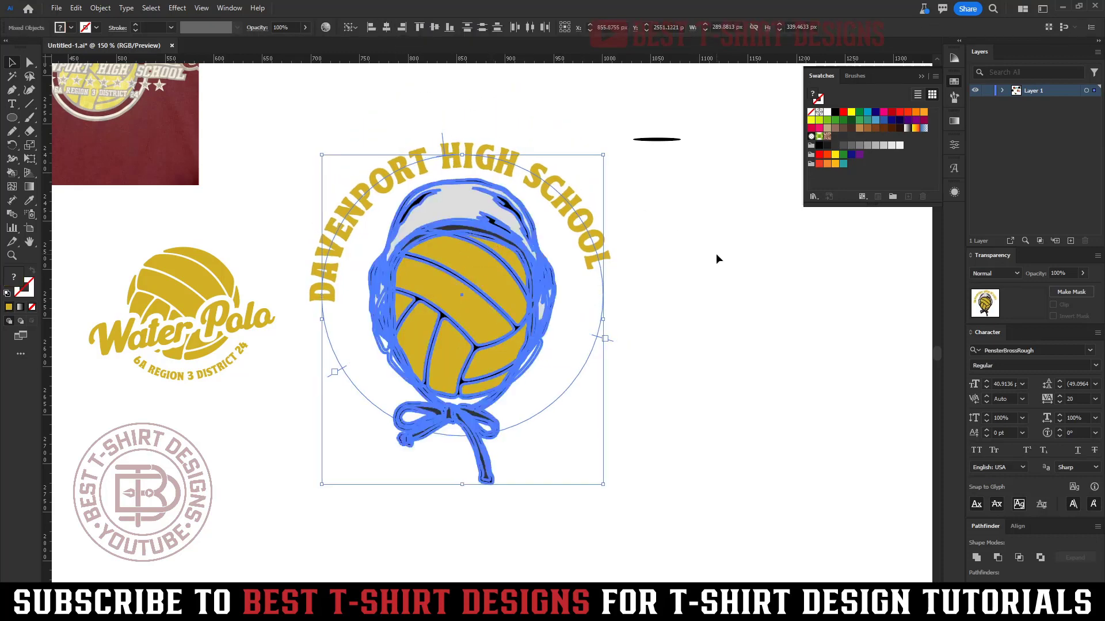
{"action": "left_click", "coordinate": [716, 253]}
- Nudge the DAVENPORT HIGH SCHOOL text up away from the cap and set its font size to 50 pt
{"action": "left_click", "coordinate": [580, 235]}
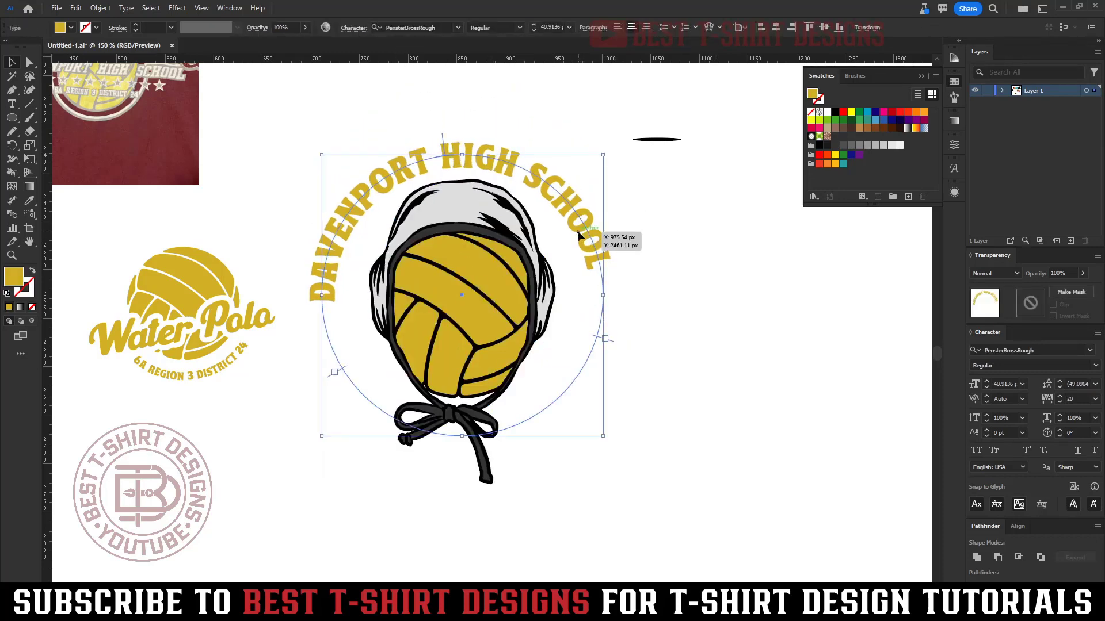
{"action": "key", "text": "shift+Up"}
{"action": "key", "text": "shift+Up"}
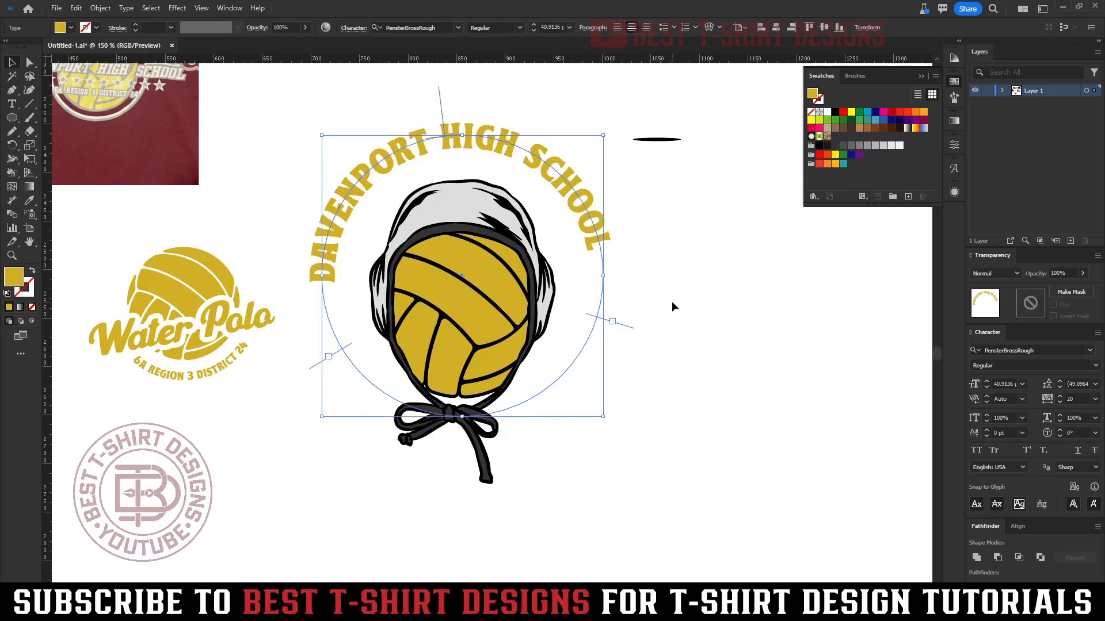
{"action": "scroll", "coordinate": [546, 24], "scroll_direction": "up", "scroll_amount": 1}
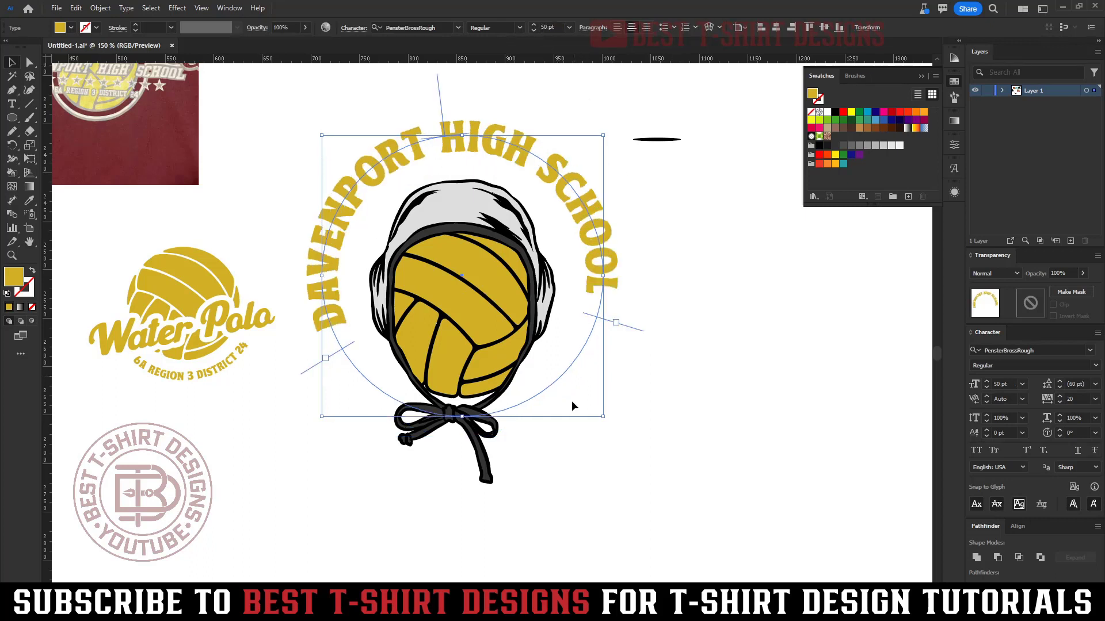
- Add a horizontal guide across the lower part of the ball and level both ends of the DAVENPORT HIGH SCHOOL text path against it
{"action": "key", "text": "ctrl+r"}
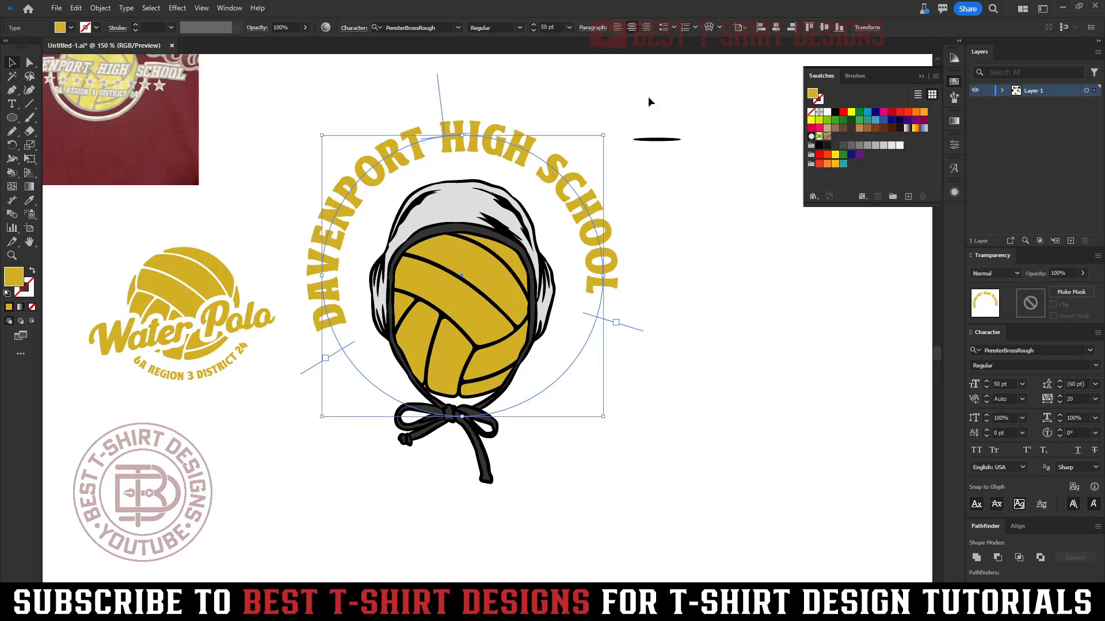
{"action": "key", "text": "ctrl+r"}
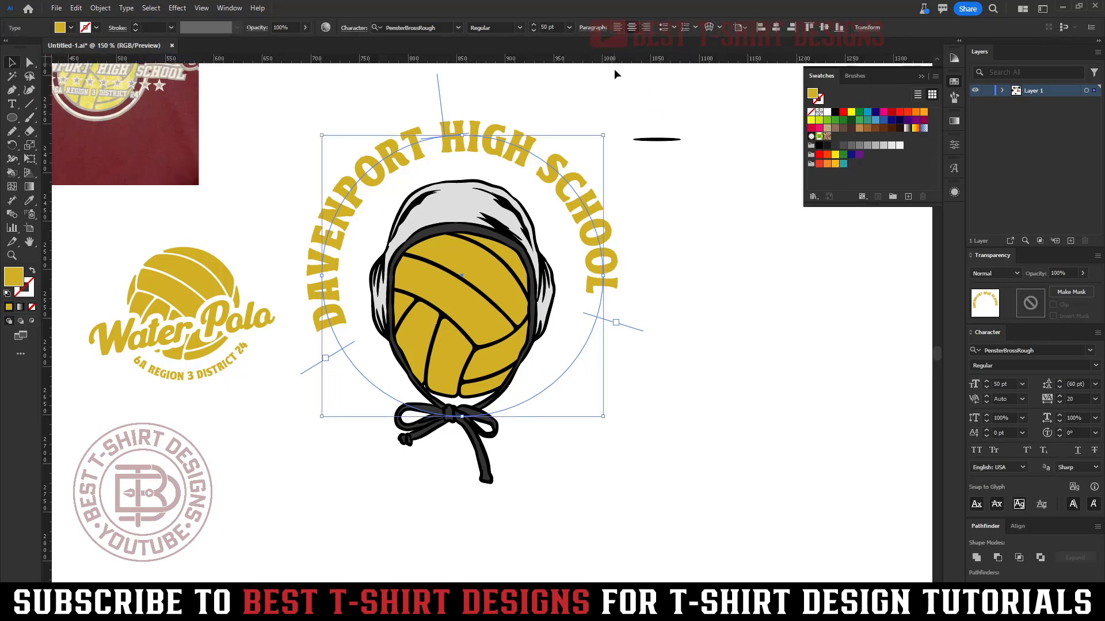
{"action": "left_click_drag", "start_coordinate": [613, 59], "coordinate": [605, 350]}
{"action": "left_click", "coordinate": [621, 286]}
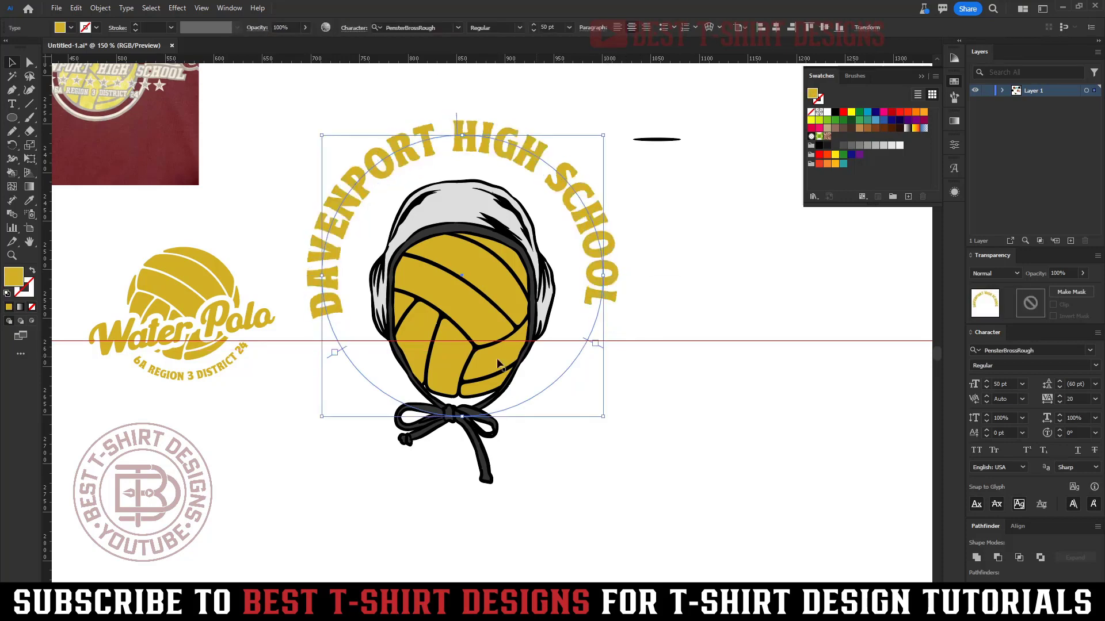
{"action": "left_click_drag", "start_coordinate": [340, 350], "coordinate": [331, 343]}
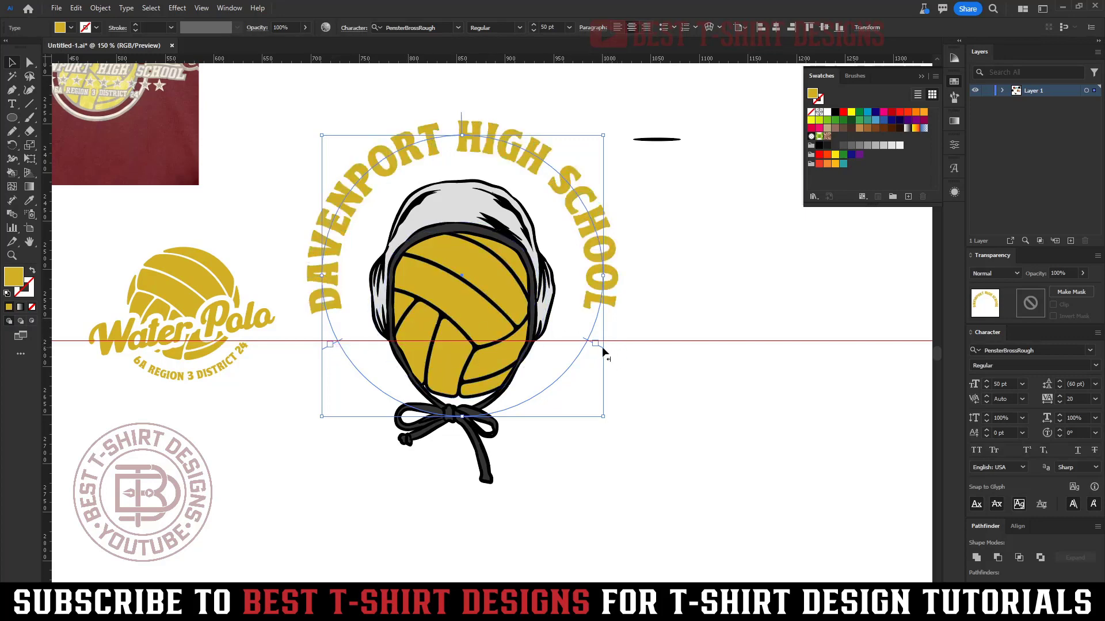
{"action": "left_click_drag", "start_coordinate": [600, 345], "coordinate": [599, 349]}
{"action": "left_click", "coordinate": [739, 362]}
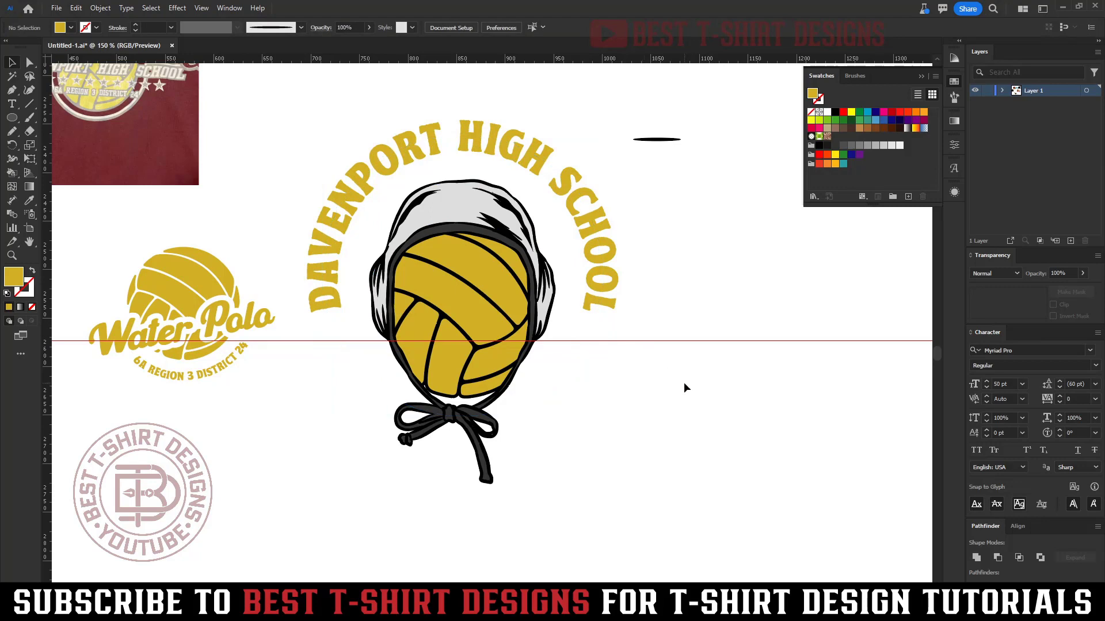
- Place an enlarged copy of the logo's Water Polo lettering over the cap's bow and center it horizontally on the cap
{"action": "left_click", "coordinate": [249, 321]}
{"action": "left_click_drag", "start_coordinate": [248, 321], "coordinate": [601, 438]}
{"action": "left_click", "coordinate": [494, 244], "text": "shift"}
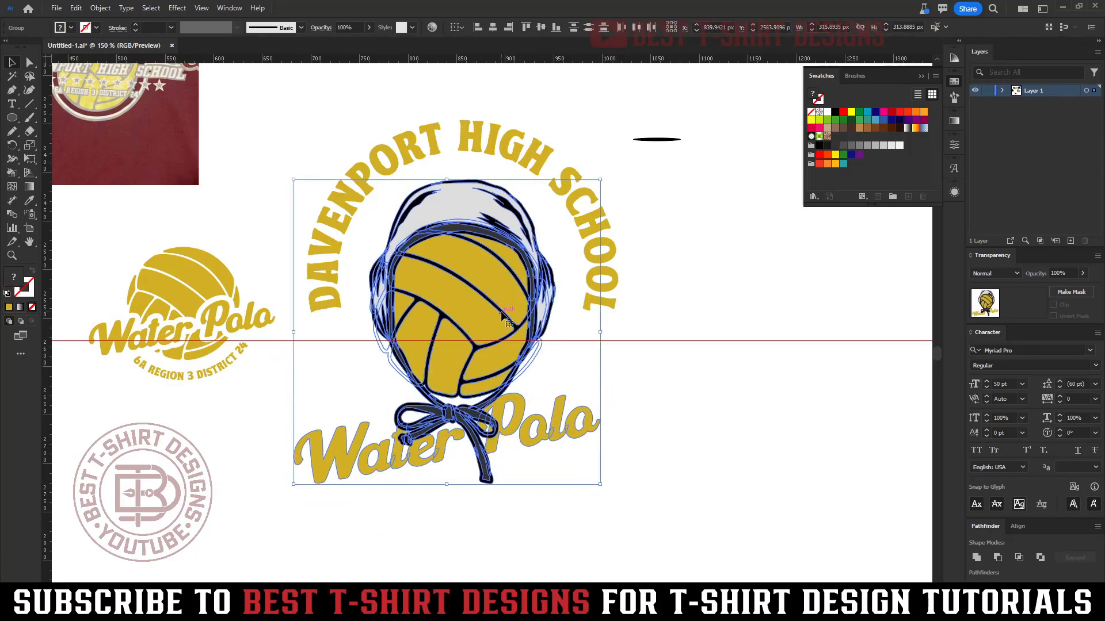
{"action": "left_click", "coordinate": [492, 27]}
{"action": "left_click", "coordinate": [740, 413]}
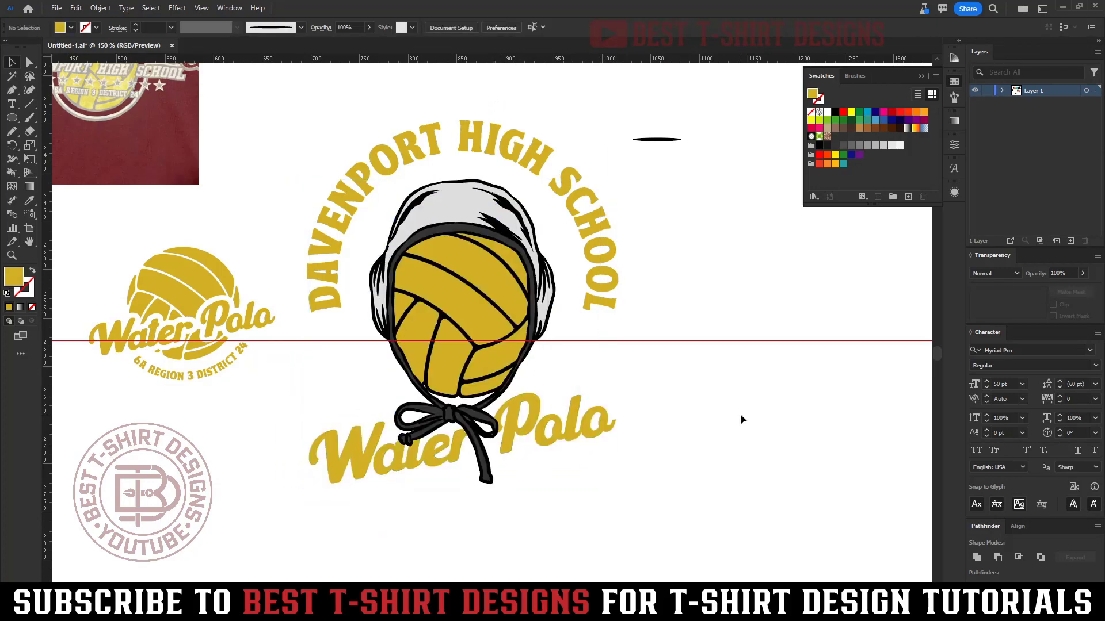
- Bring the large Water Polo lettering in front of the cap's strings, check the overlap at the bow, and save the document
{"action": "left_click", "coordinate": [551, 444]}
{"action": "key", "text": "ctrl+shift+bracketright"}
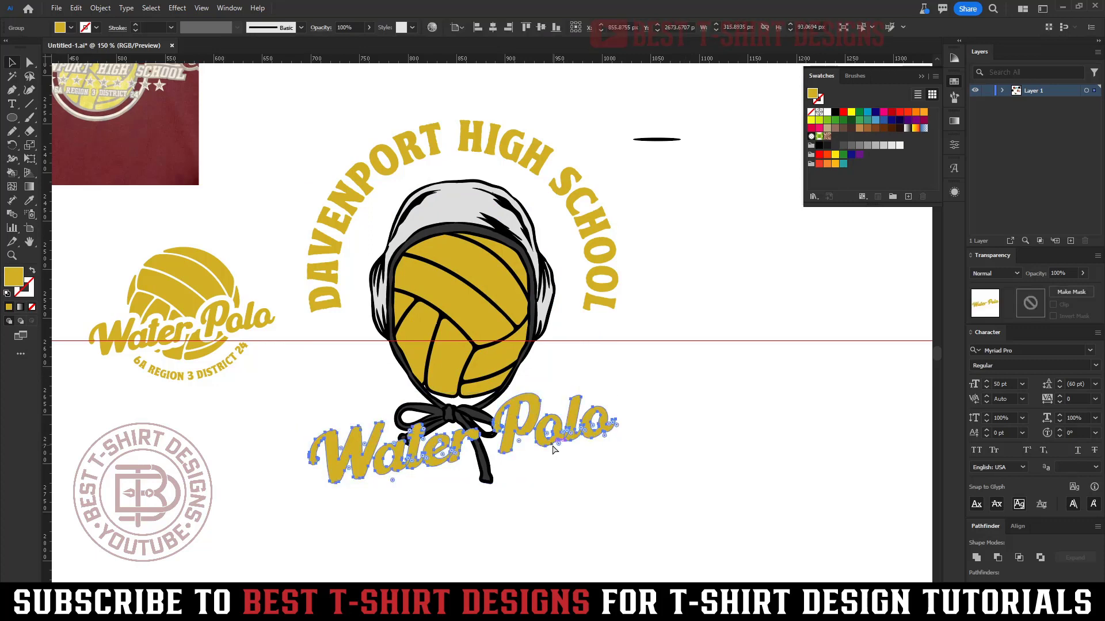
{"action": "left_click", "coordinate": [546, 537]}
{"action": "scroll", "coordinate": [454, 414], "scroll_direction": "up", "scroll_amount": 4}
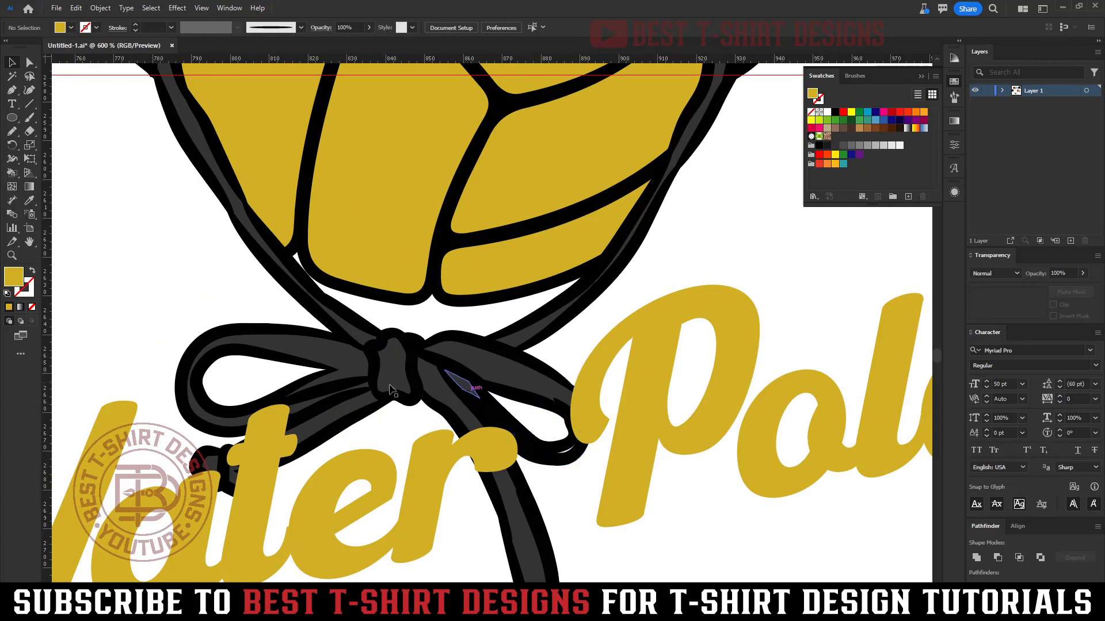
{"action": "left_click", "coordinate": [378, 379]}
{"action": "scroll", "coordinate": [500, 361], "scroll_direction": "down", "scroll_amount": 3}
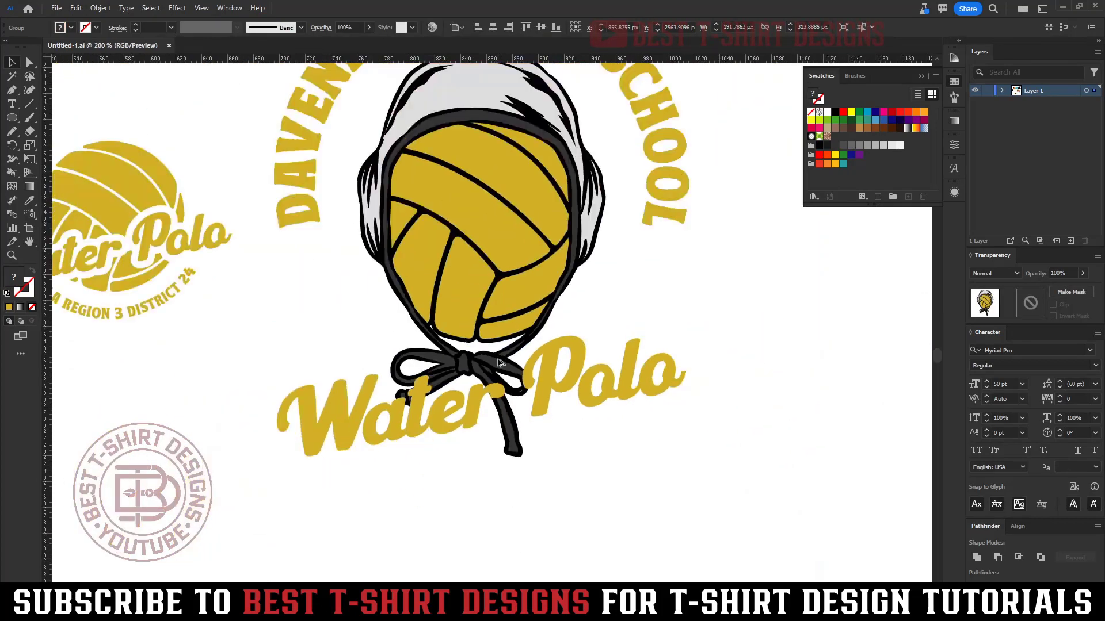
{"action": "left_click", "coordinate": [620, 450]}
{"action": "scroll", "coordinate": [621, 446], "scroll_direction": "up", "scroll_amount": 2}
- Copy the large Water Polo lettering, offset its path by 2 px with Round joins, and unite the resulting shapes
{"action": "left_click", "coordinate": [620, 441]}
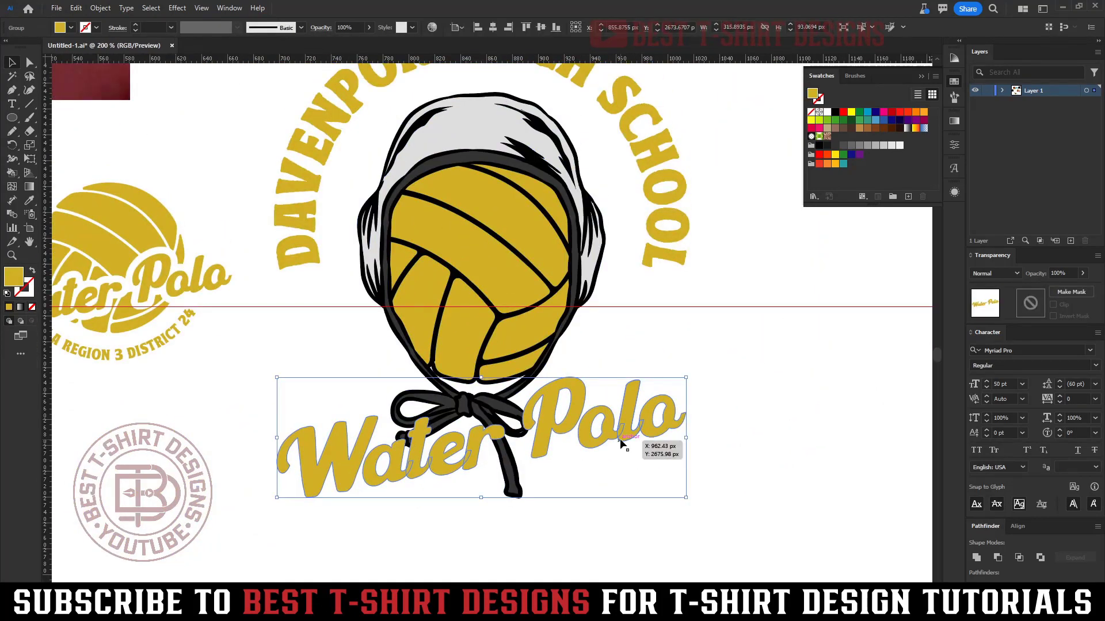
{"action": "key", "text": "ctrl+c"}
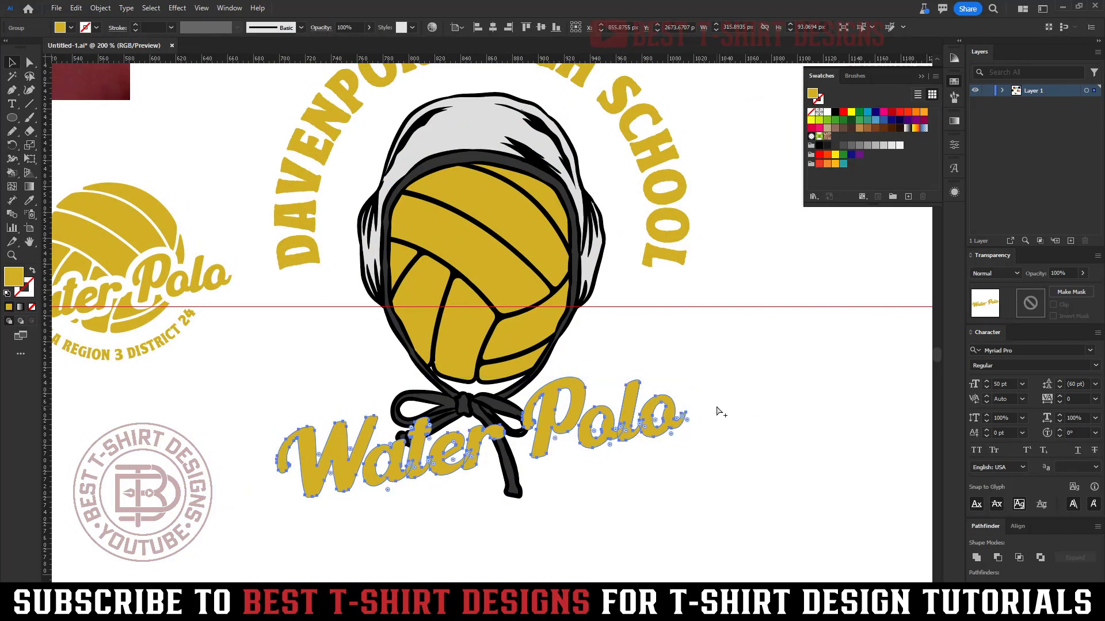
{"action": "key", "text": "ctrl+alt+o"}
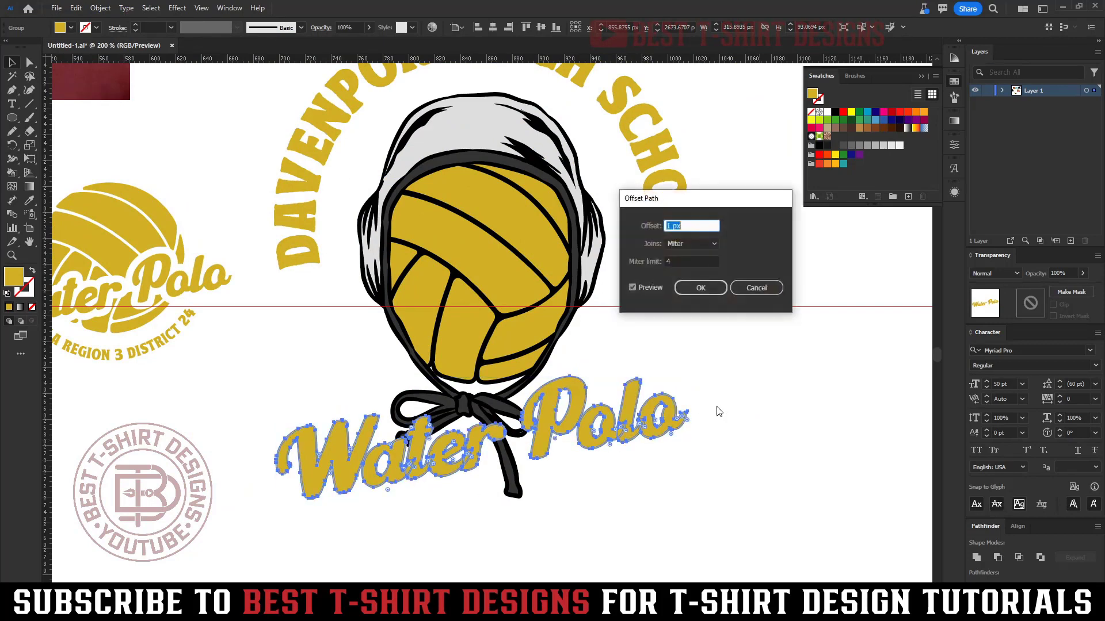
{"action": "type", "text": "2"}
{"action": "left_click", "coordinate": [694, 243]}
{"action": "left_click", "coordinate": [690, 262]}
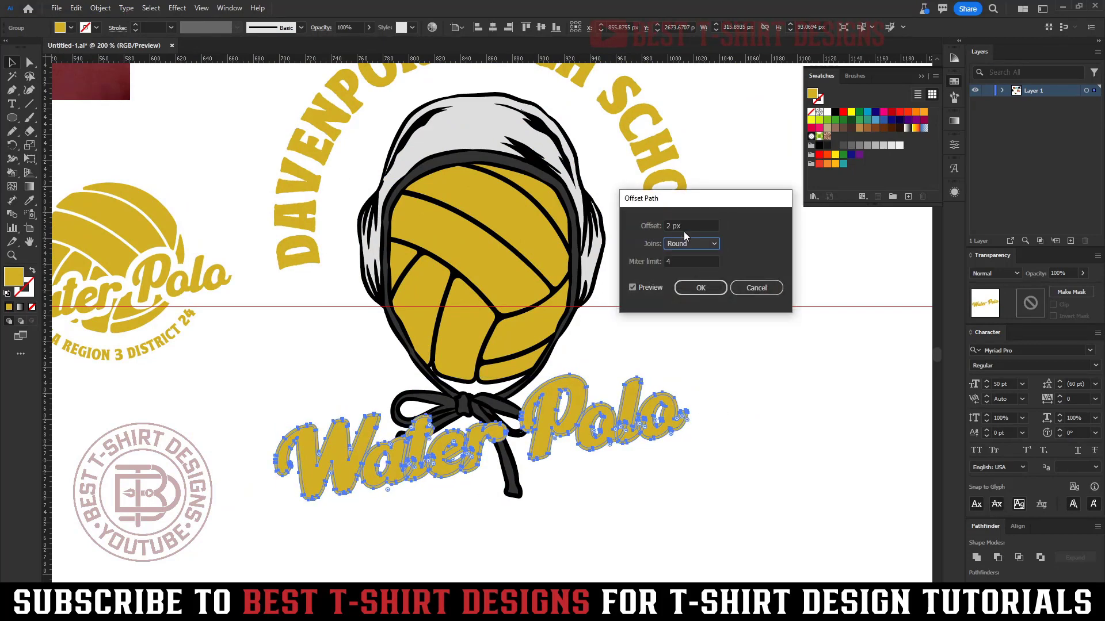
{"action": "left_click", "coordinate": [700, 289]}
{"action": "left_click", "coordinate": [975, 560]}
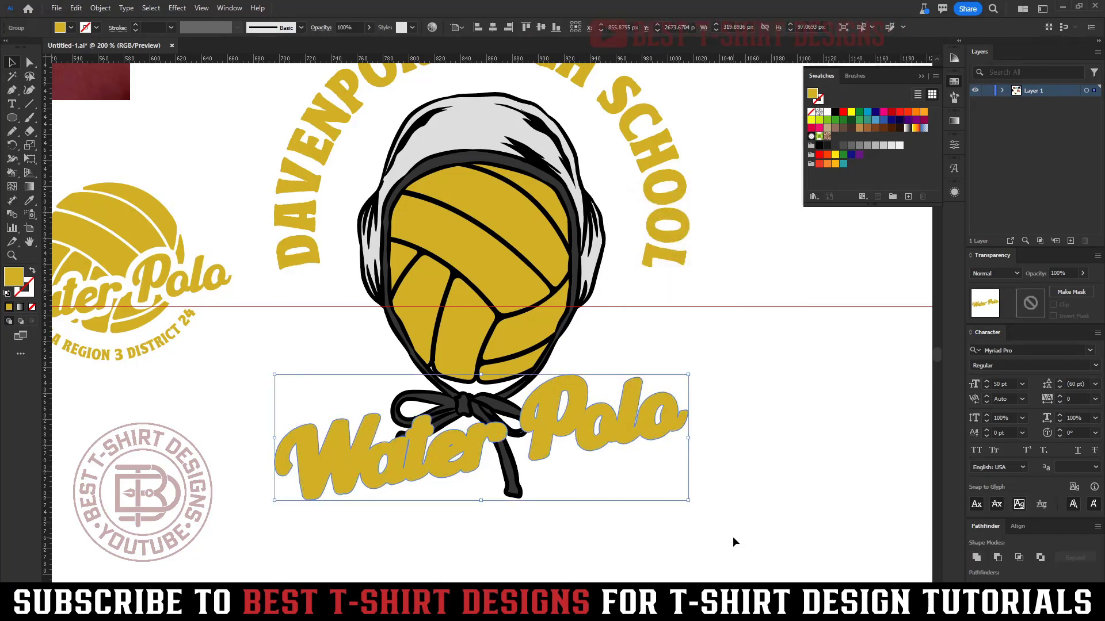
- Place the offset Water Polo outline behind the gold lettering and fill it with the dark grey sampled from the cap's strap
{"action": "key", "text": "ctrl+x"}
{"action": "left_click", "coordinate": [587, 426]}
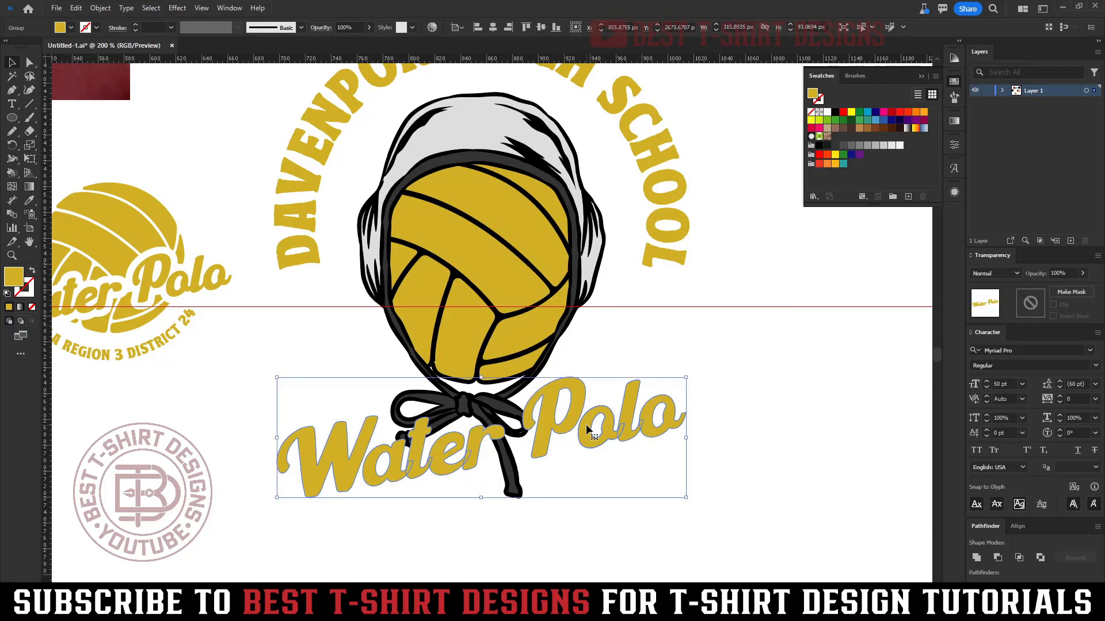
{"action": "key", "text": "ctrl+shift+z"}
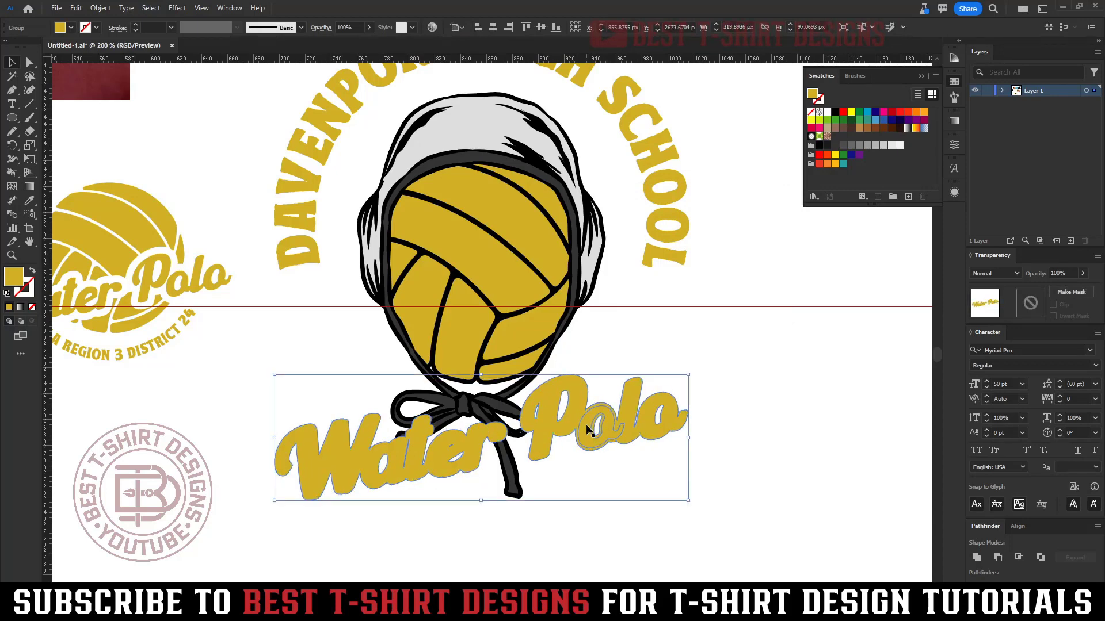
{"action": "key", "text": "i"}
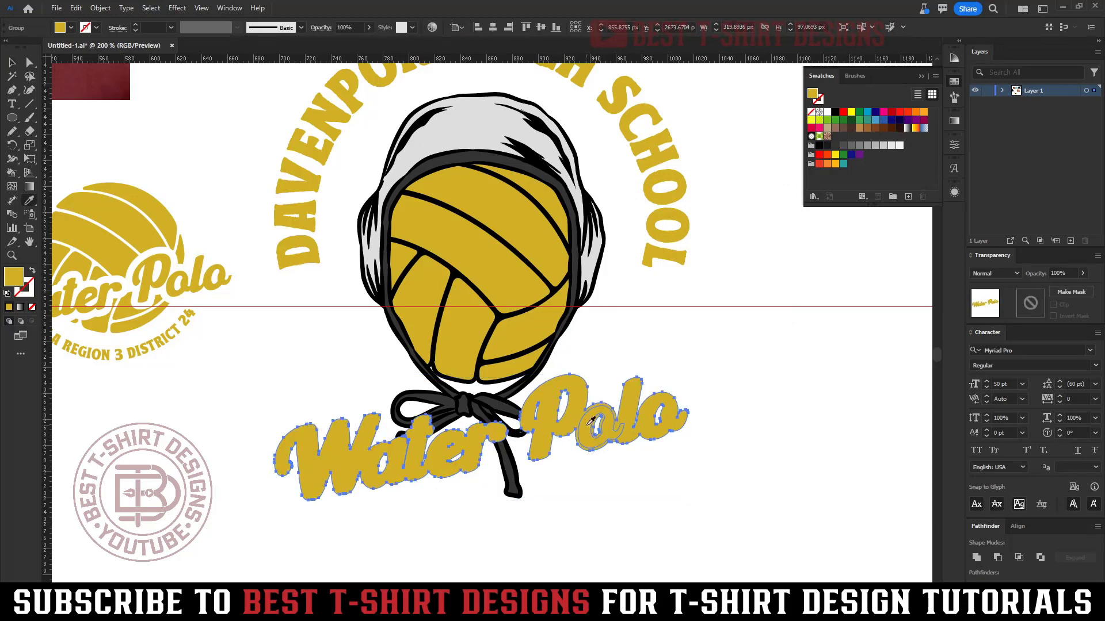
{"action": "left_click", "coordinate": [577, 272]}
{"action": "key", "text": "v"}
- Duplicate the dark grey Water Polo outline behind the lettering, offsetting the copy 4 px right and 4 px down
{"action": "scroll", "coordinate": [652, 460], "scroll_direction": "up", "scroll_amount": 1}
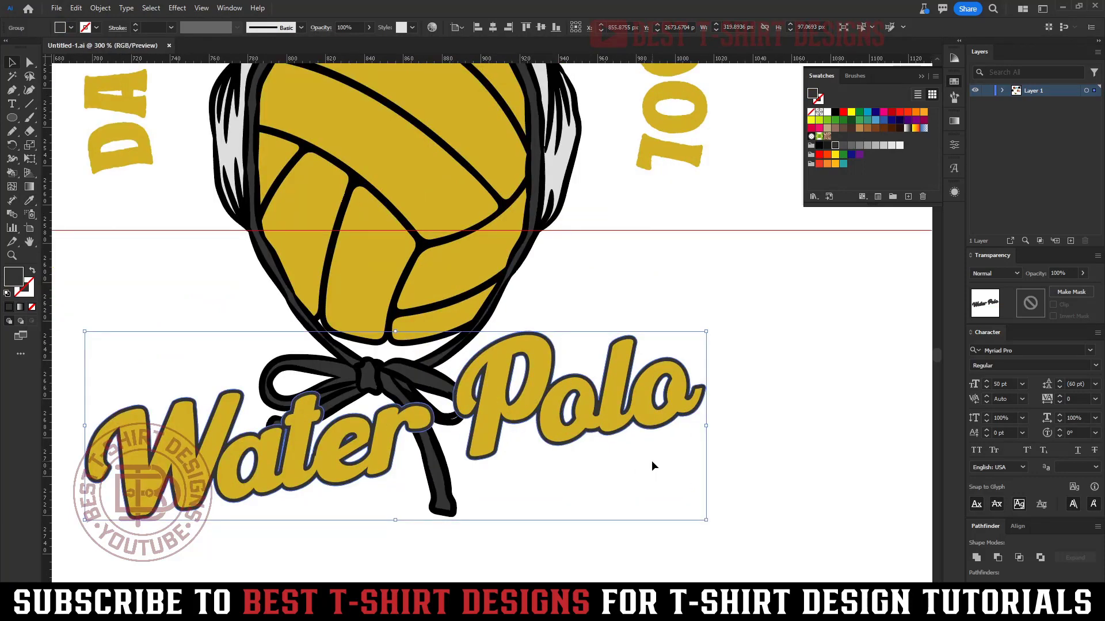
{"action": "scroll", "coordinate": [640, 431], "scroll_direction": "up", "scroll_amount": 2}
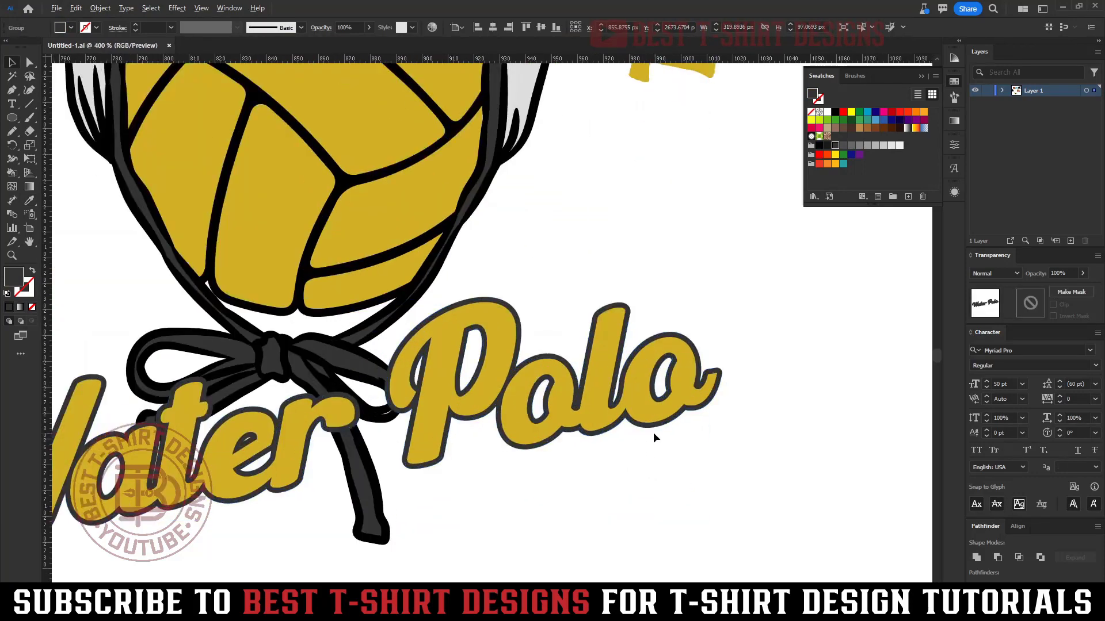
{"action": "key", "text": "ctrl"}
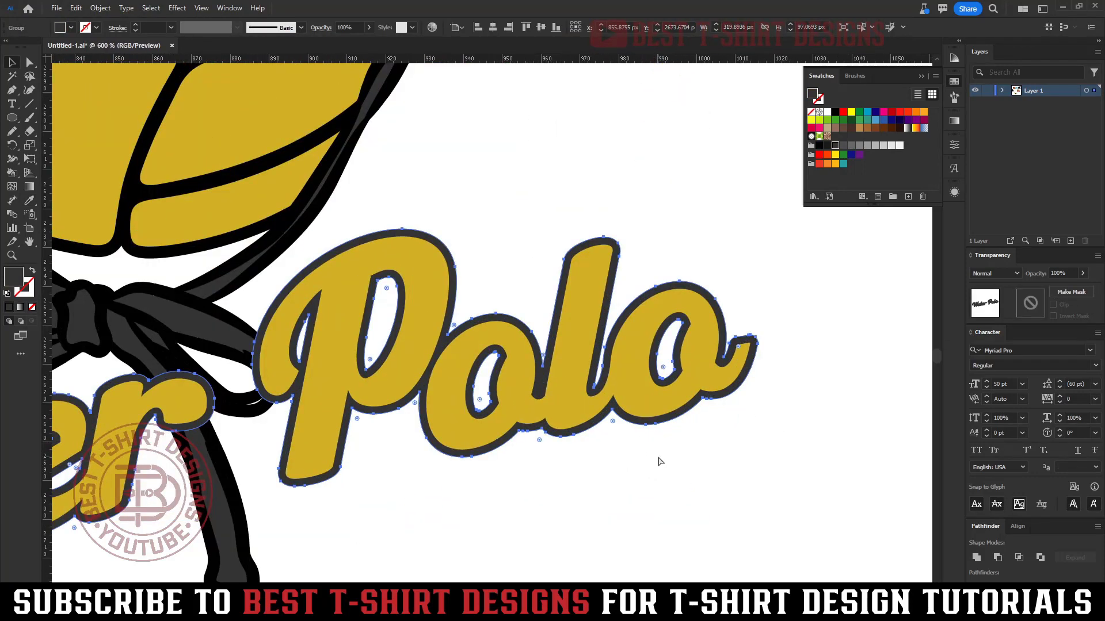
{"action": "key", "text": "v"}
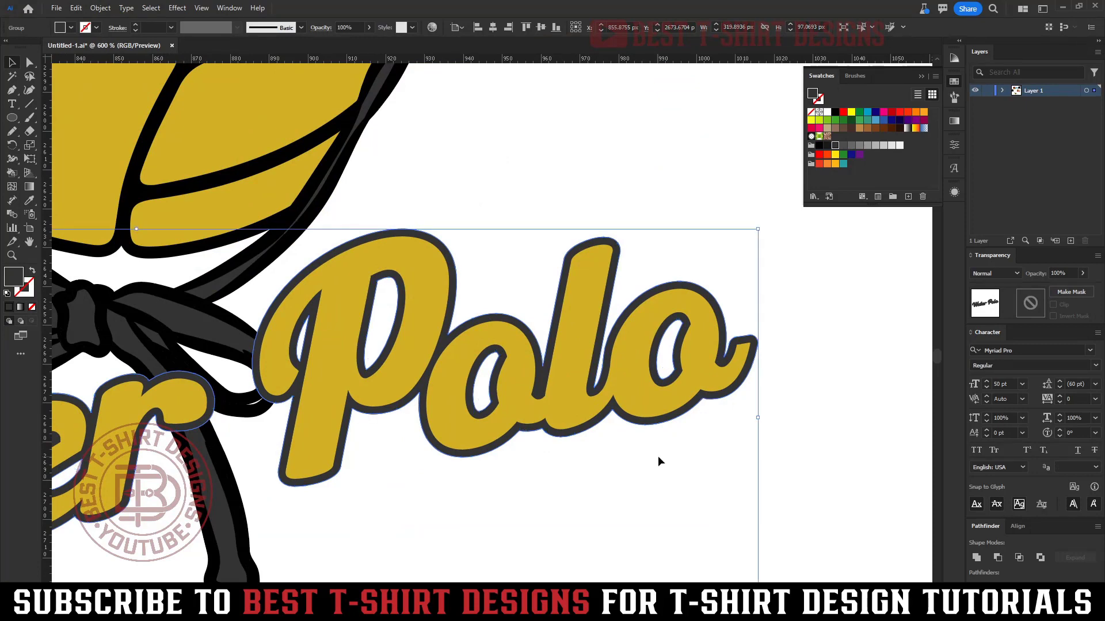
{"action": "key", "text": "Right"}
{"action": "key", "text": "Right"}
{"action": "key", "text": "Right"}
{"action": "key", "text": "Right"}
{"action": "key", "text": "Down"}
{"action": "key", "text": "Down"}
{"action": "key", "text": "Down"}
{"action": "key", "text": "Down"}
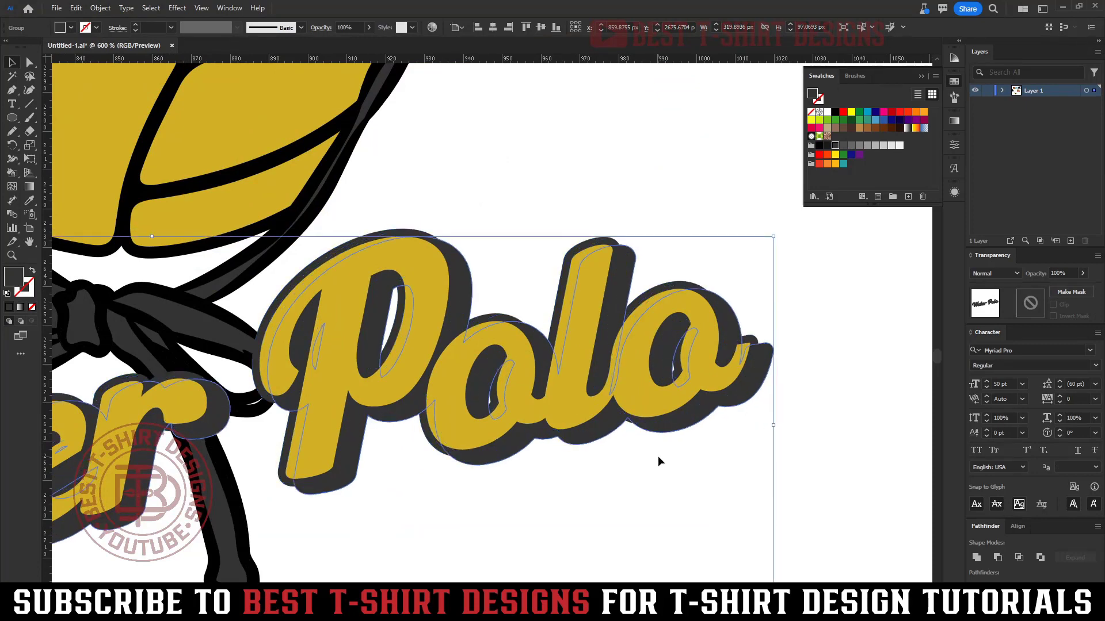
- Select both dark grey Water Polo outlines and make a blend between them
{"action": "left_click", "coordinate": [692, 454]}
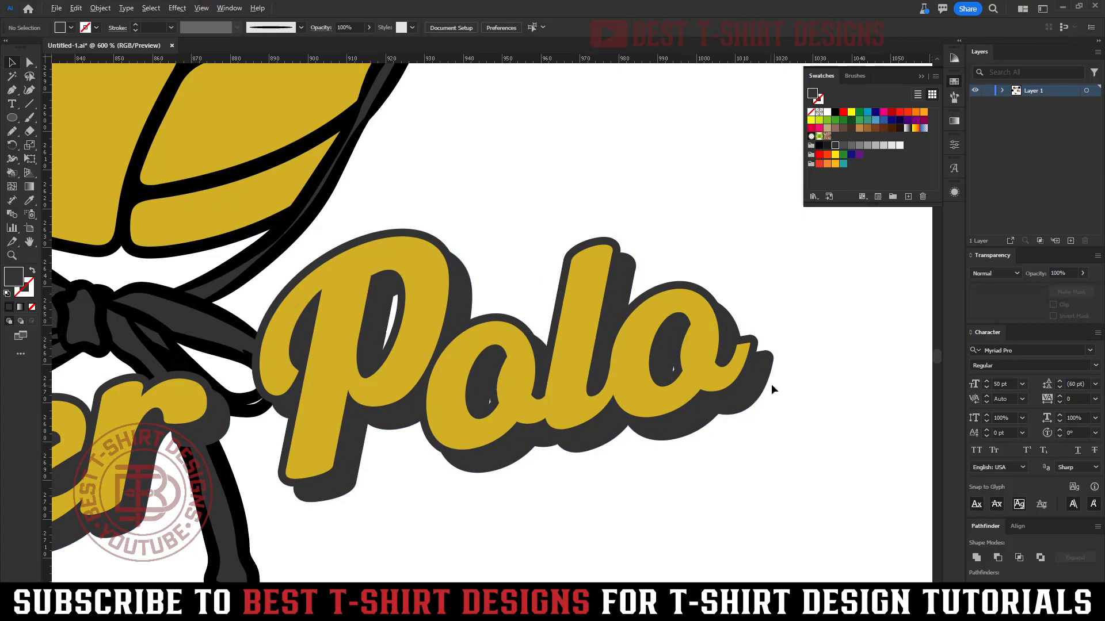
{"action": "scroll", "coordinate": [771, 384], "scroll_direction": "up", "scroll_amount": 2}
{"action": "left_click", "coordinate": [751, 332]}
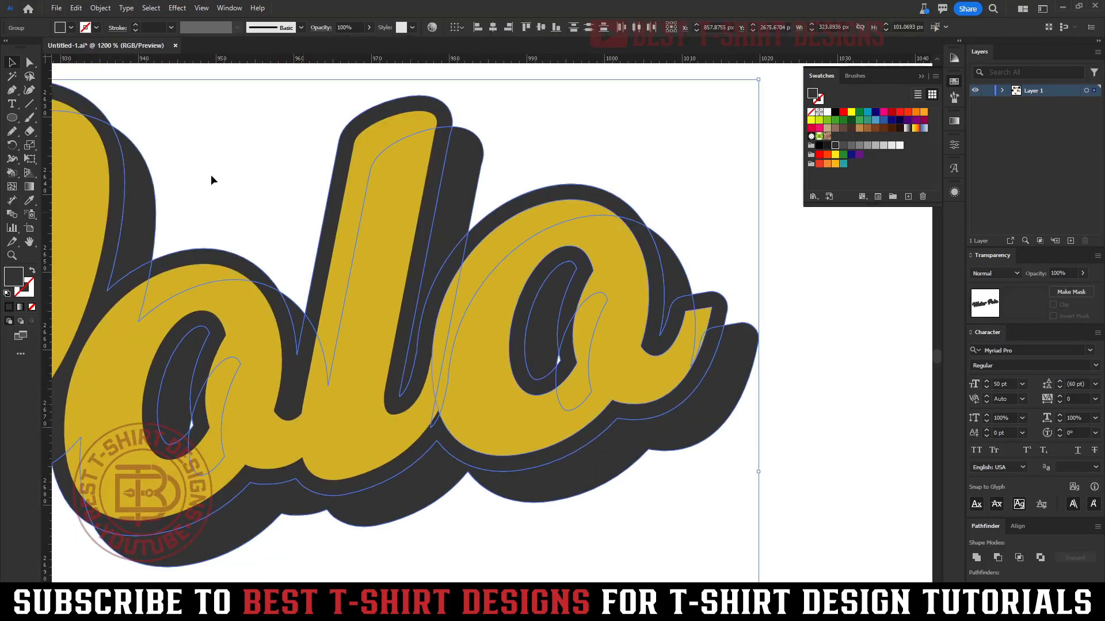
{"action": "left_click", "coordinate": [101, 8]}
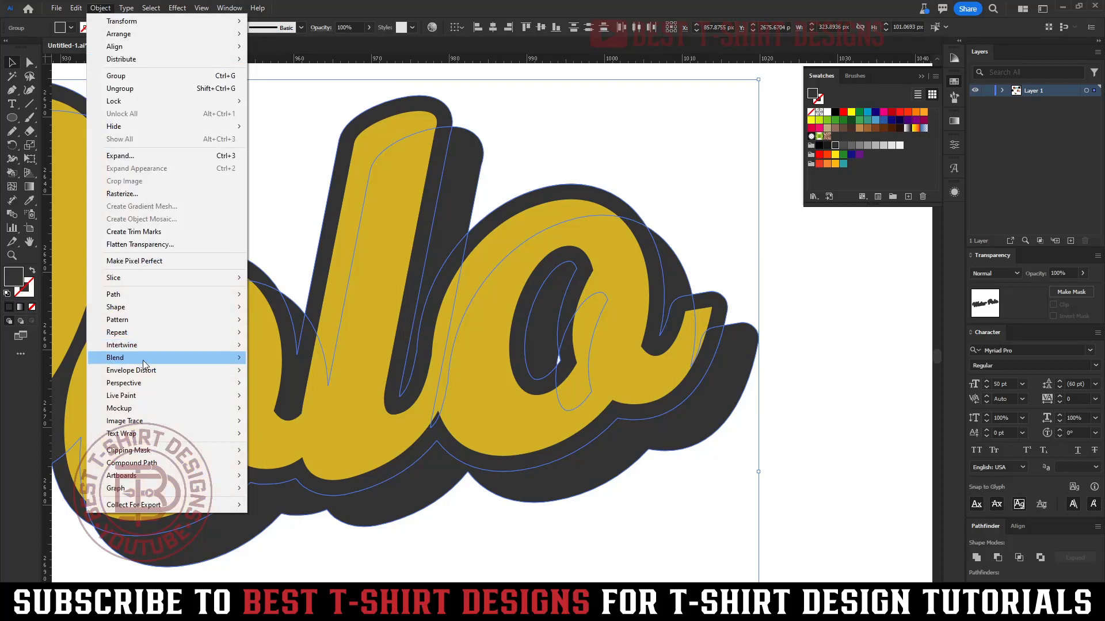
{"action": "mouse_move", "coordinate": [144, 358]}
{"action": "left_click", "coordinate": [292, 361]}
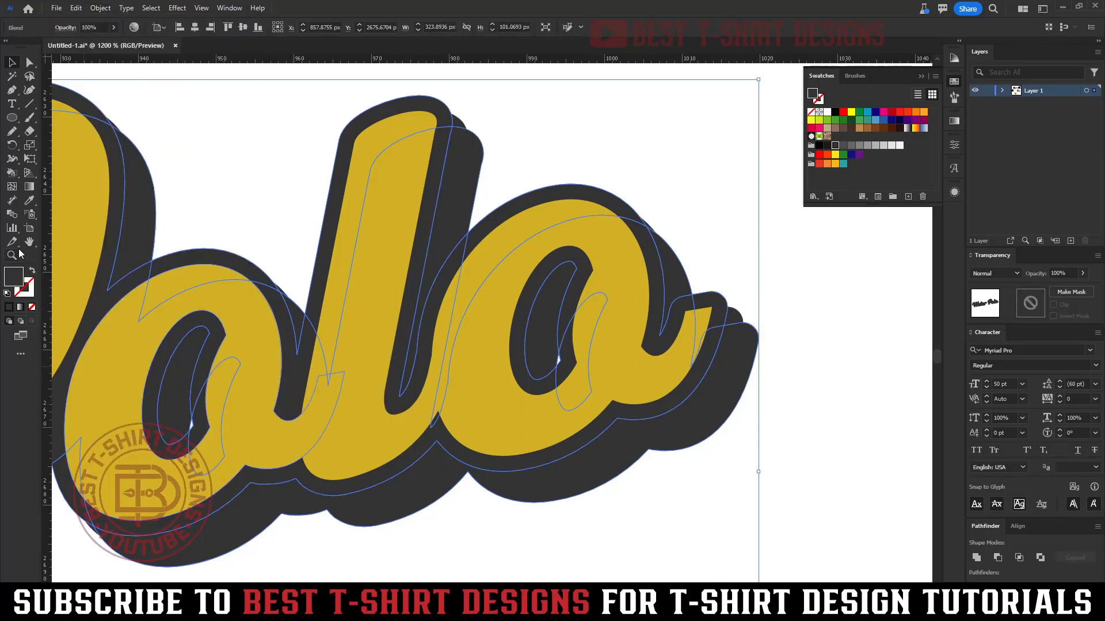
- Set the outline blend's spacing to Specified Steps with 19 steps
{"action": "double_click", "coordinate": [11, 215]}
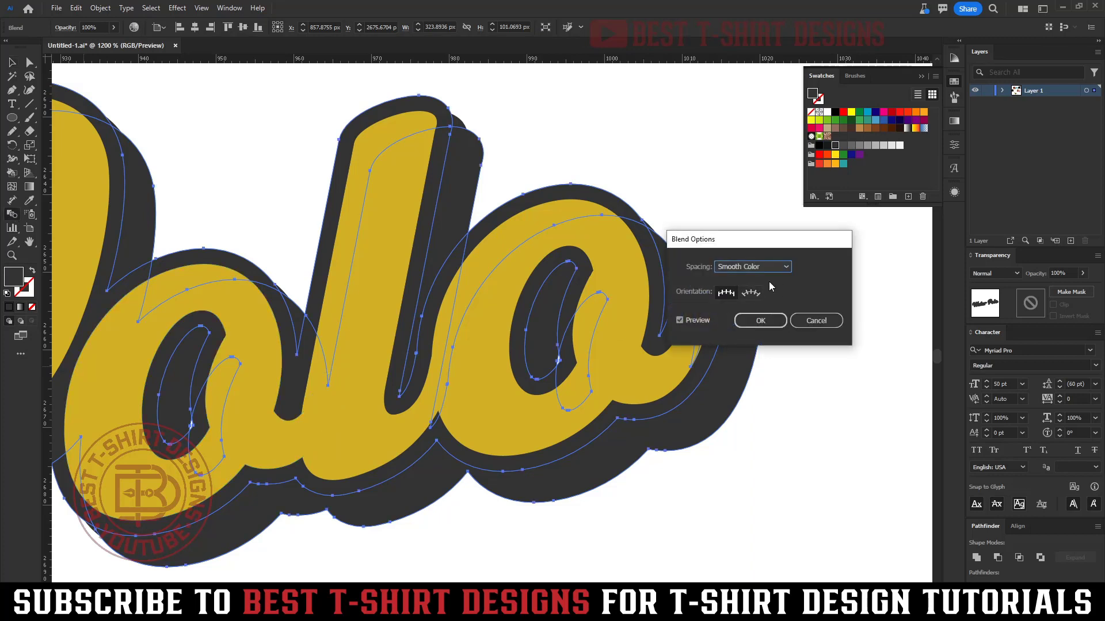
{"action": "left_click_drag", "start_coordinate": [736, 243], "coordinate": [700, 212]}
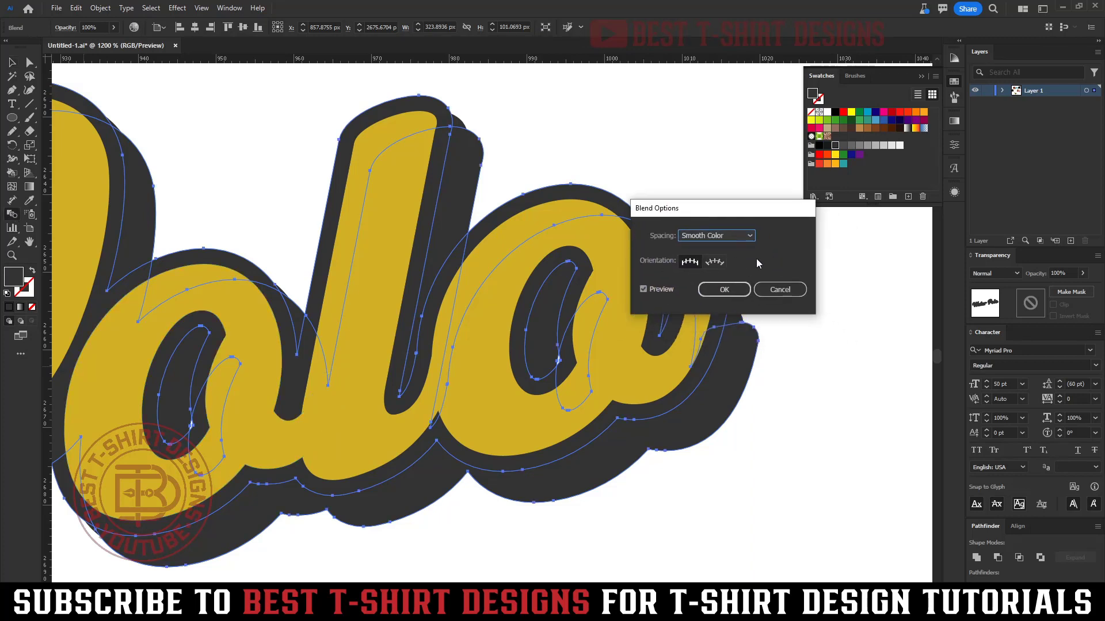
{"action": "left_click", "coordinate": [711, 238]}
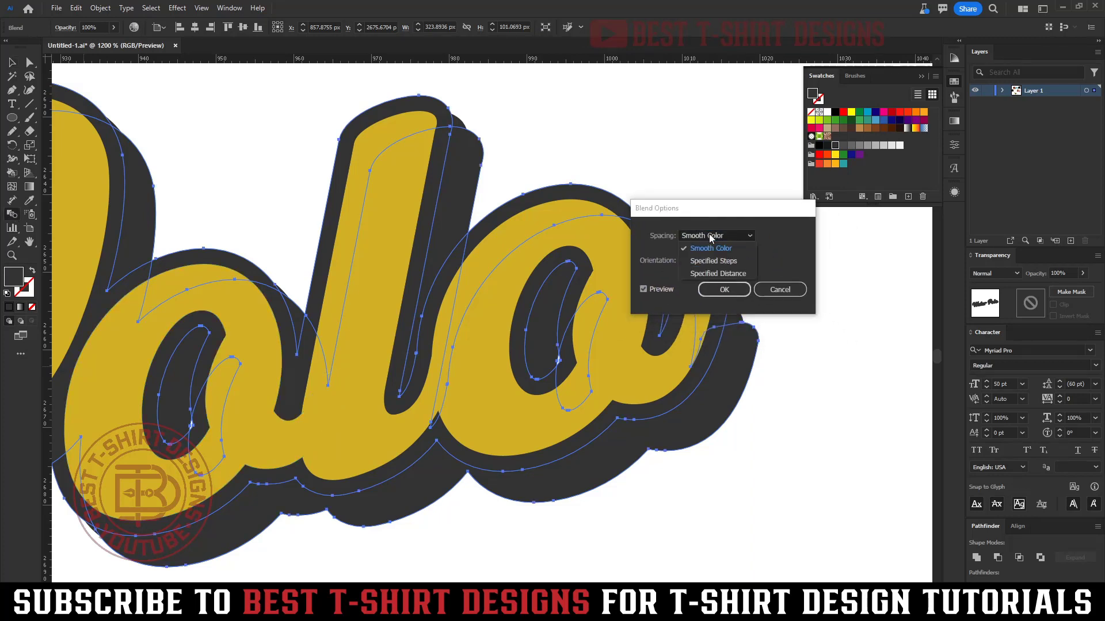
{"action": "left_click", "coordinate": [717, 262]}
{"action": "left_click_drag", "start_coordinate": [708, 210], "coordinate": [637, 136]}
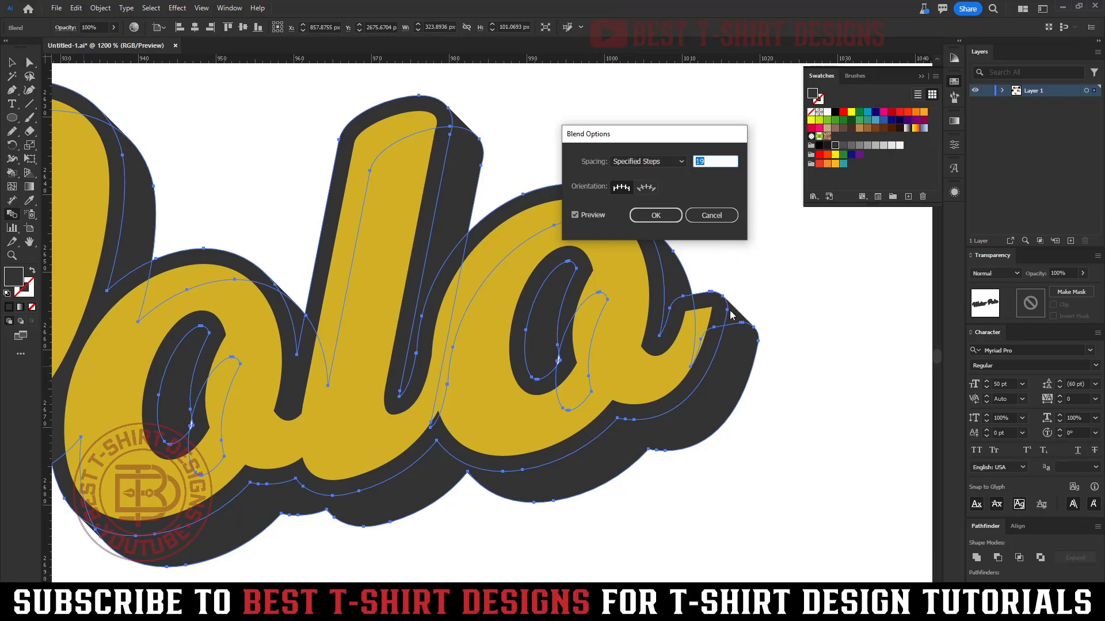
{"action": "left_click", "coordinate": [655, 215]}
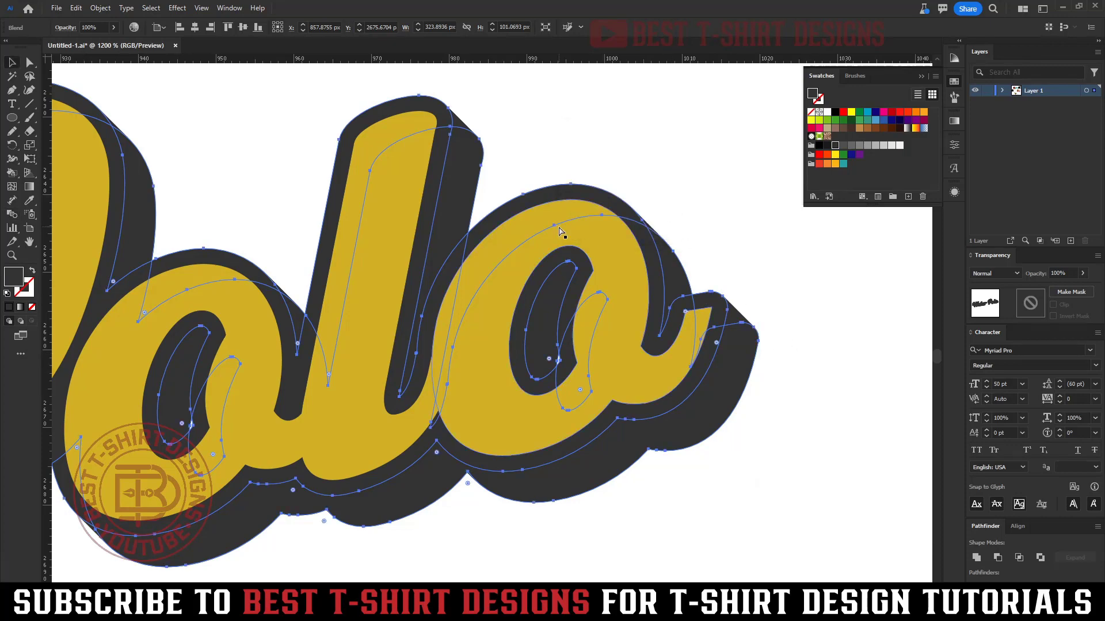
- Expand the dark grey blend and unite its stacked copies into one solid extrusion shape
{"action": "left_click", "coordinate": [537, 370]}
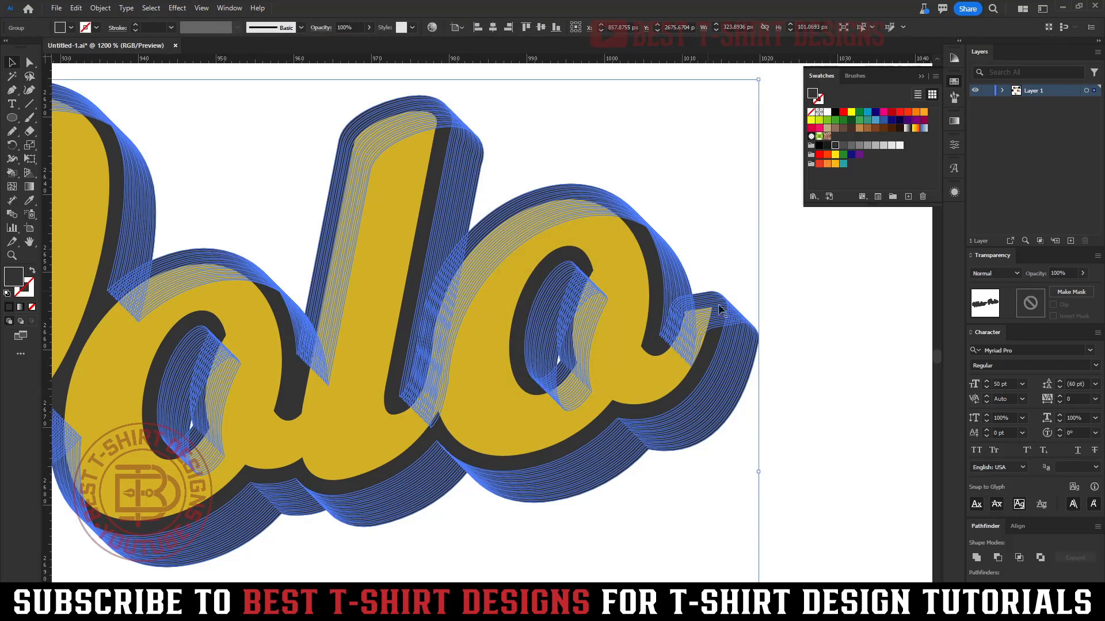
{"action": "scroll", "coordinate": [758, 334], "scroll_direction": "up", "scroll_amount": 3, "text": "alt"}
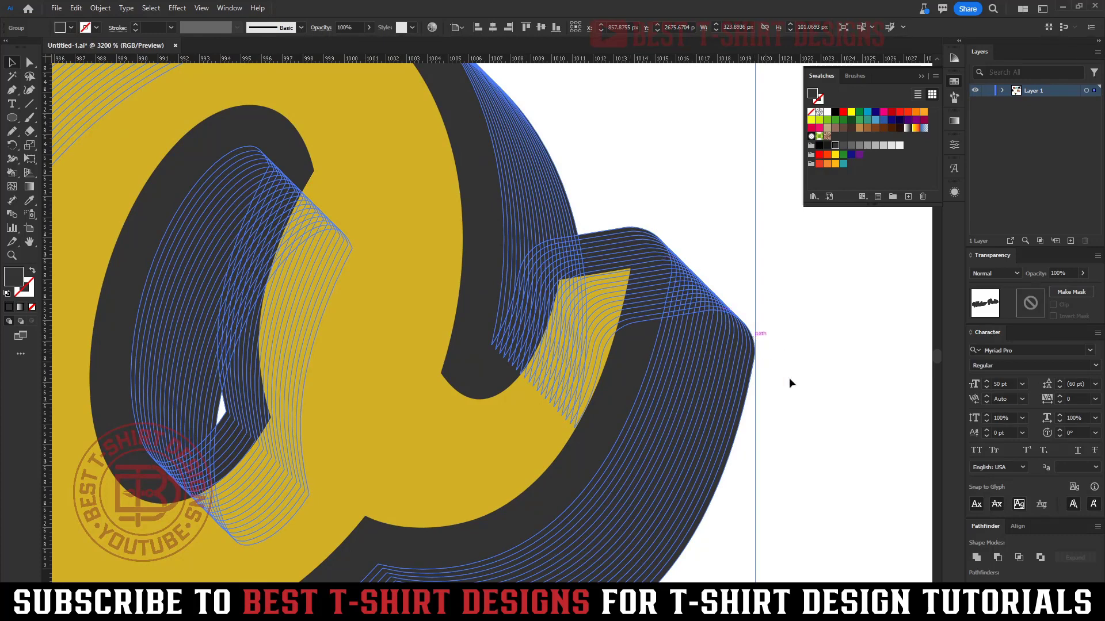
{"action": "left_click", "coordinate": [974, 558]}
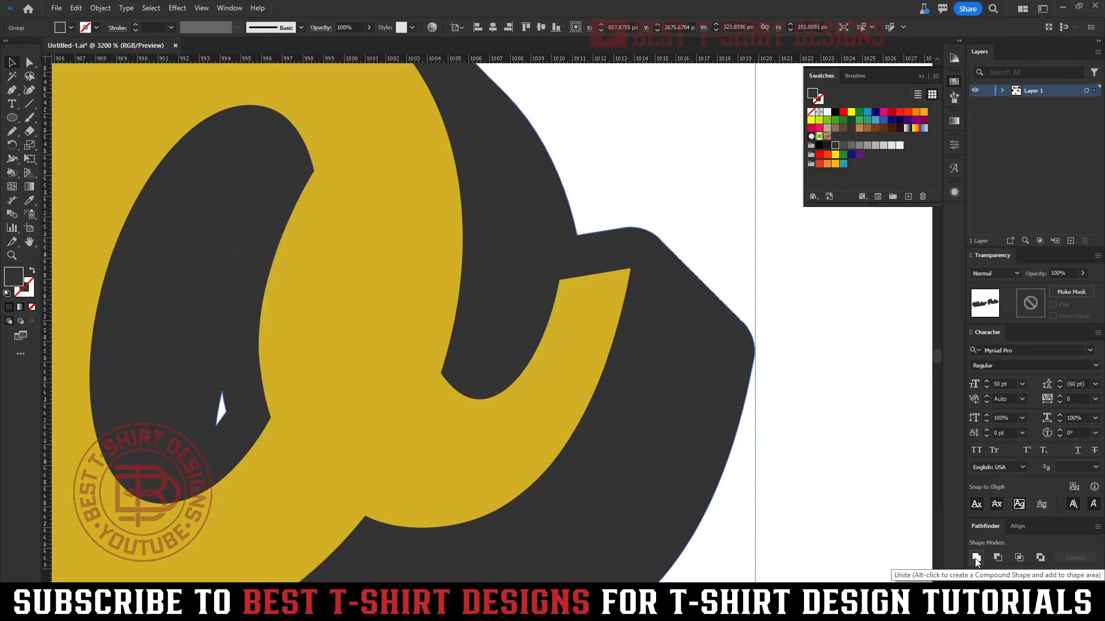
{"action": "left_click", "coordinate": [802, 350]}
- Try moving the united extrusion away from the lettering, undo the move, and save the document
{"action": "left_click_drag", "start_coordinate": [699, 316], "coordinate": [776, 258]}
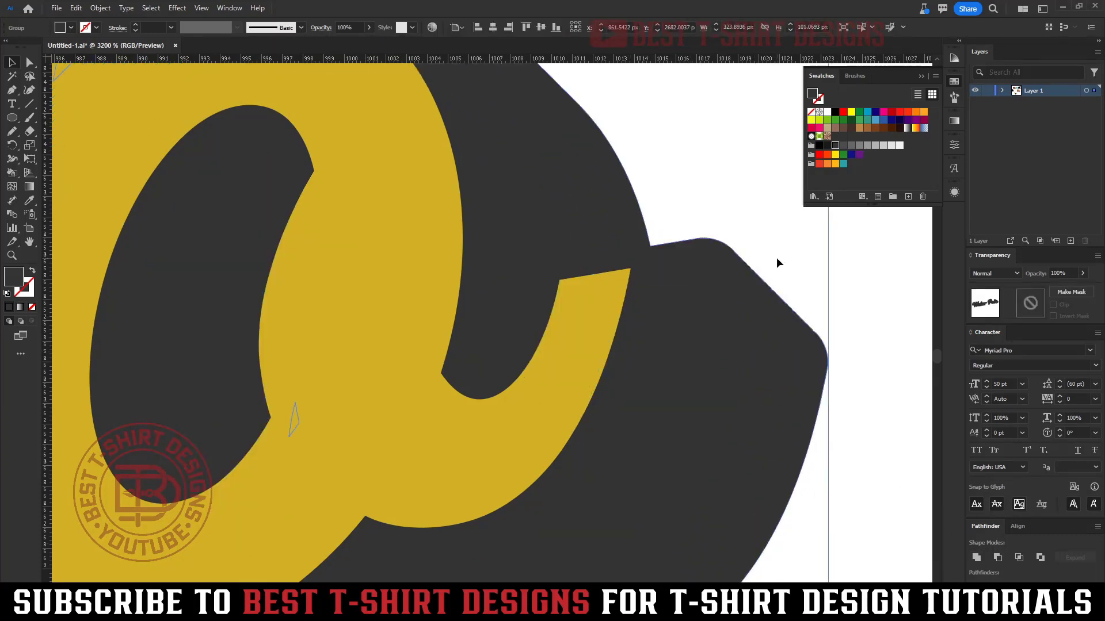
{"action": "key", "text": "ctrl+z"}
{"action": "key", "text": "ctrl+z"}
{"action": "scroll", "coordinate": [700, 283], "scroll_direction": "down", "scroll_amount": 3}
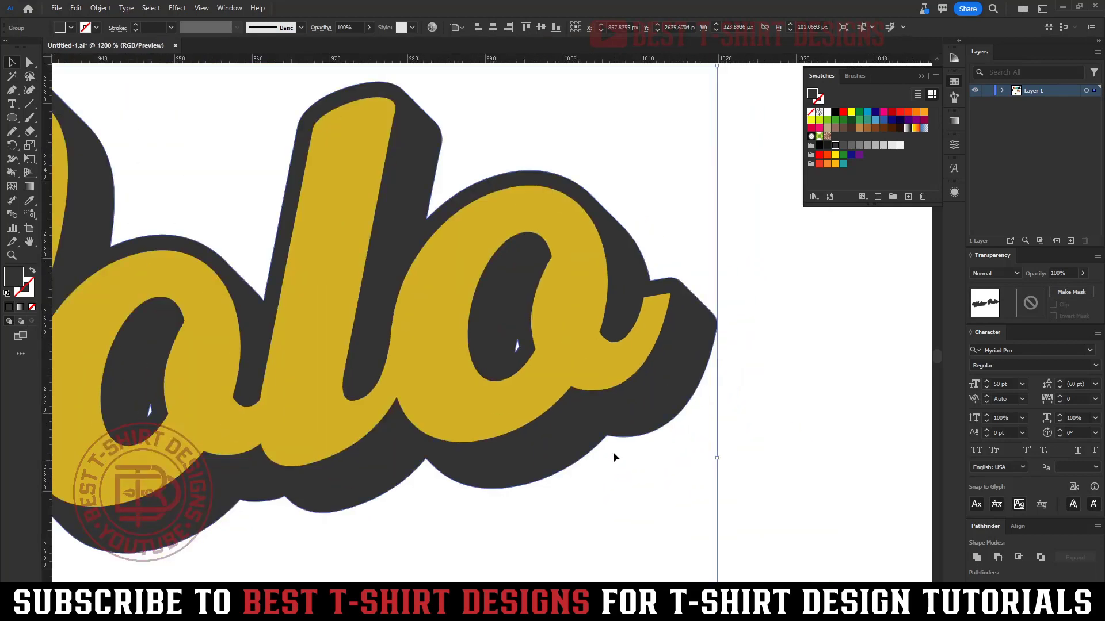
{"action": "scroll", "coordinate": [599, 403], "scroll_direction": "down", "scroll_amount": 3}
{"action": "left_click", "coordinate": [481, 448]}
{"action": "left_click_drag", "start_coordinate": [481, 447], "coordinate": [657, 424]}
{"action": "key", "text": "ctrl+s"}
{"action": "scroll", "coordinate": [569, 448], "scroll_direction": "down", "scroll_amount": 2}
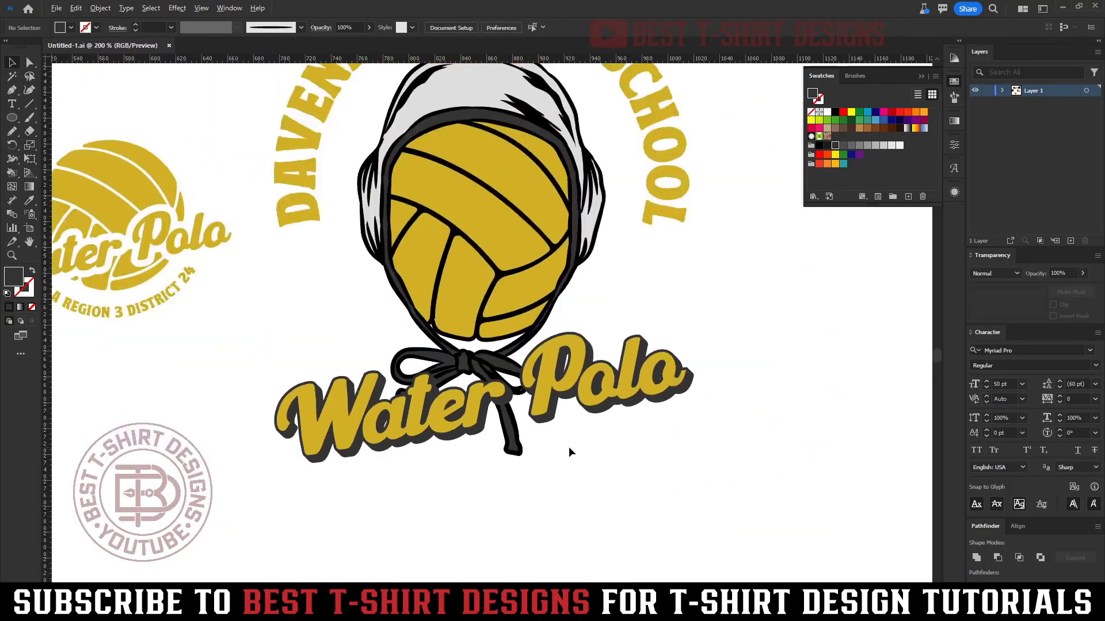
- Try raising the Water Polo lettering and its extrusion 20 px over the bow, and return them to their previous position
{"action": "left_click", "coordinate": [630, 371]}
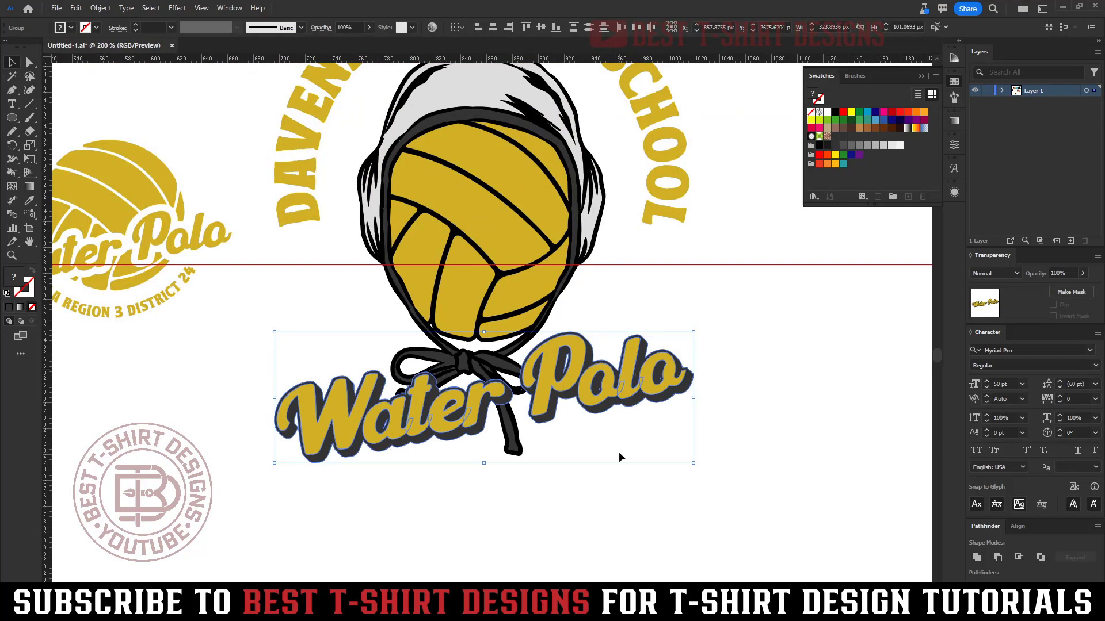
{"action": "key", "text": "shift+Up"}
{"action": "key", "text": "shift+Up"}
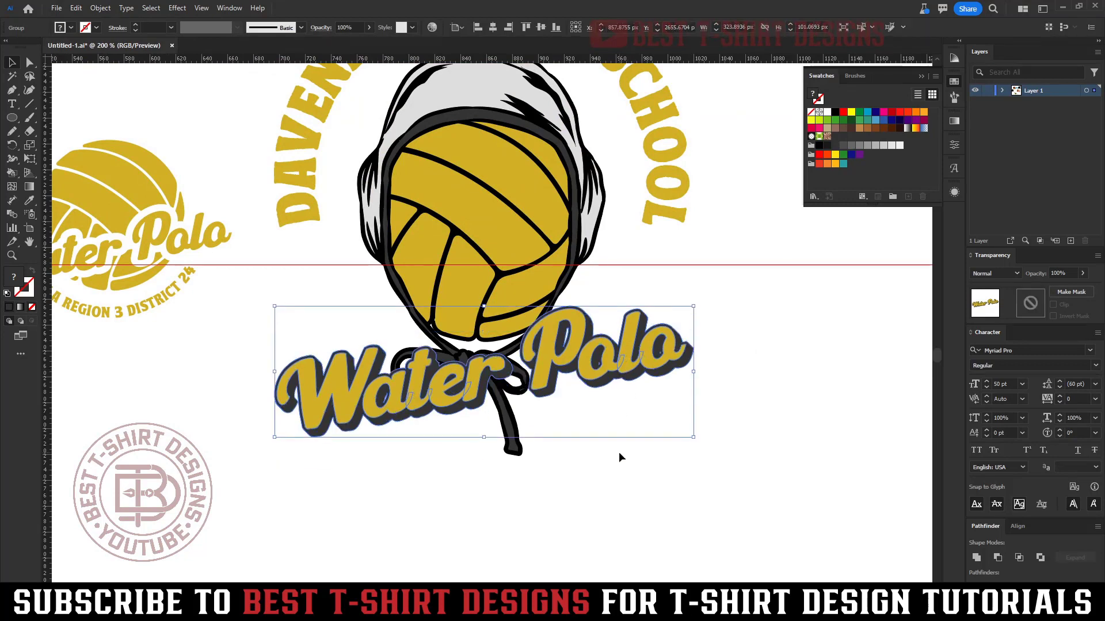
{"action": "key", "text": "shift+Down"}
{"action": "key", "text": "shift+Down"}
{"action": "left_click", "coordinate": [619, 451]}
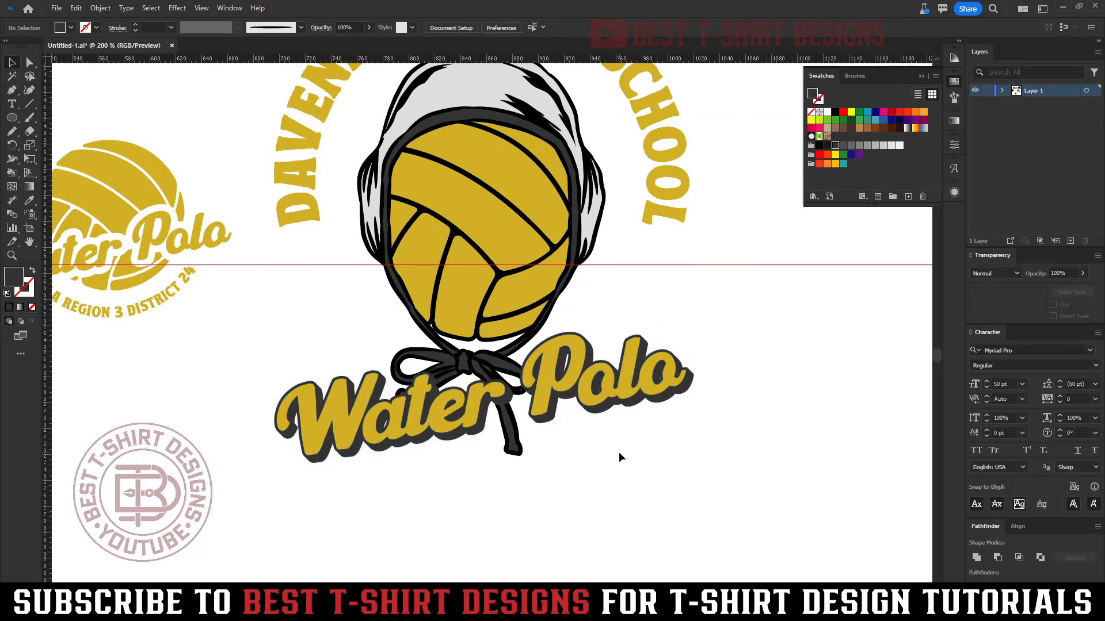
- Remove the horizontal guide crossing the lower part of the ball and save the document
{"action": "scroll", "coordinate": [578, 471], "scroll_direction": "down", "scroll_amount": 1}
{"action": "left_click_drag", "start_coordinate": [593, 427], "coordinate": [560, 451]}
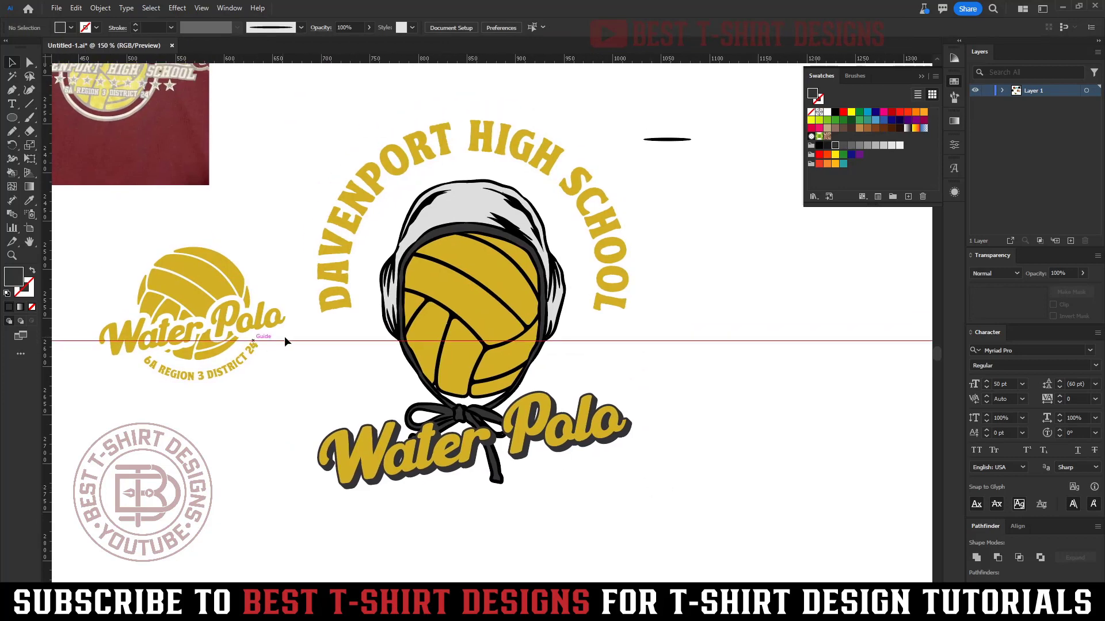
{"action": "left_click_drag", "start_coordinate": [289, 341], "coordinate": [284, 532]}
{"action": "key", "text": "ctrl+s"}
{"action": "scroll", "coordinate": [606, 452], "scroll_direction": "up", "scroll_amount": 3}
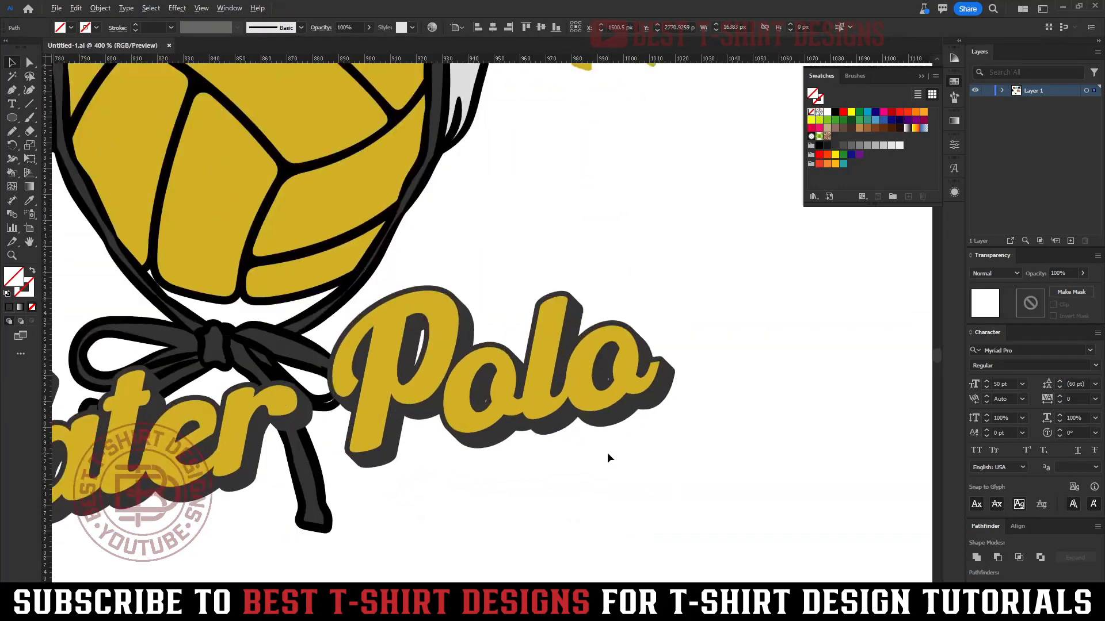
{"action": "scroll", "coordinate": [593, 428], "scroll_direction": "down", "scroll_amount": 3}
{"action": "scroll", "coordinate": [593, 429], "scroll_direction": "down", "scroll_amount": 1}
{"action": "key", "text": "Delete"}
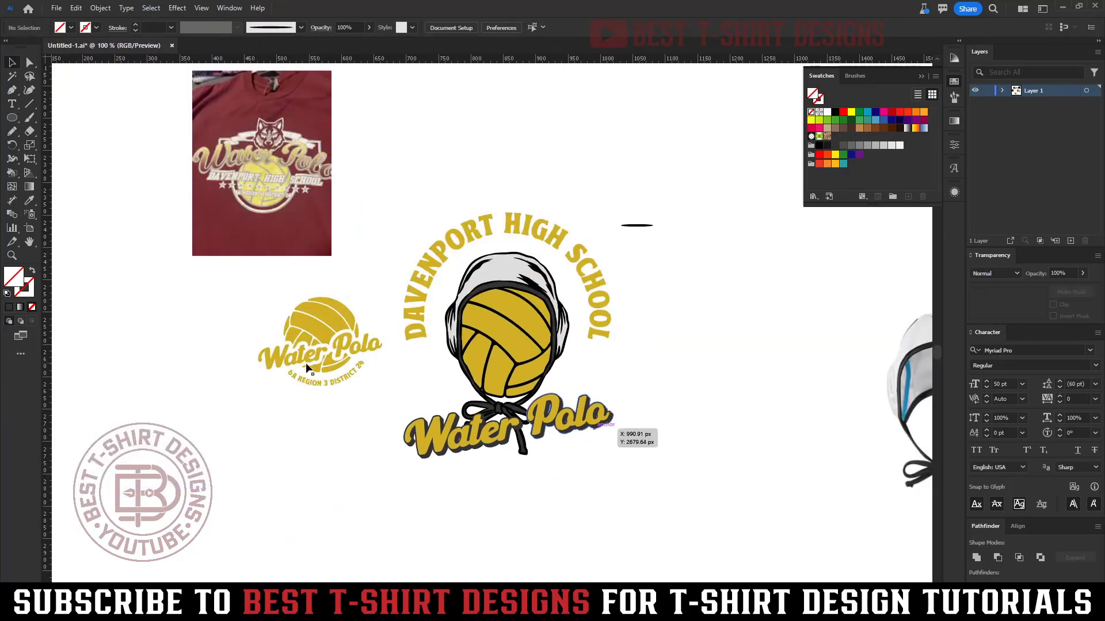
- Move the small Water Polo logo away from the main design and draw a rectangle about 484 by 511 px over that design
{"action": "left_click_drag", "start_coordinate": [295, 319], "coordinate": [206, 299]}
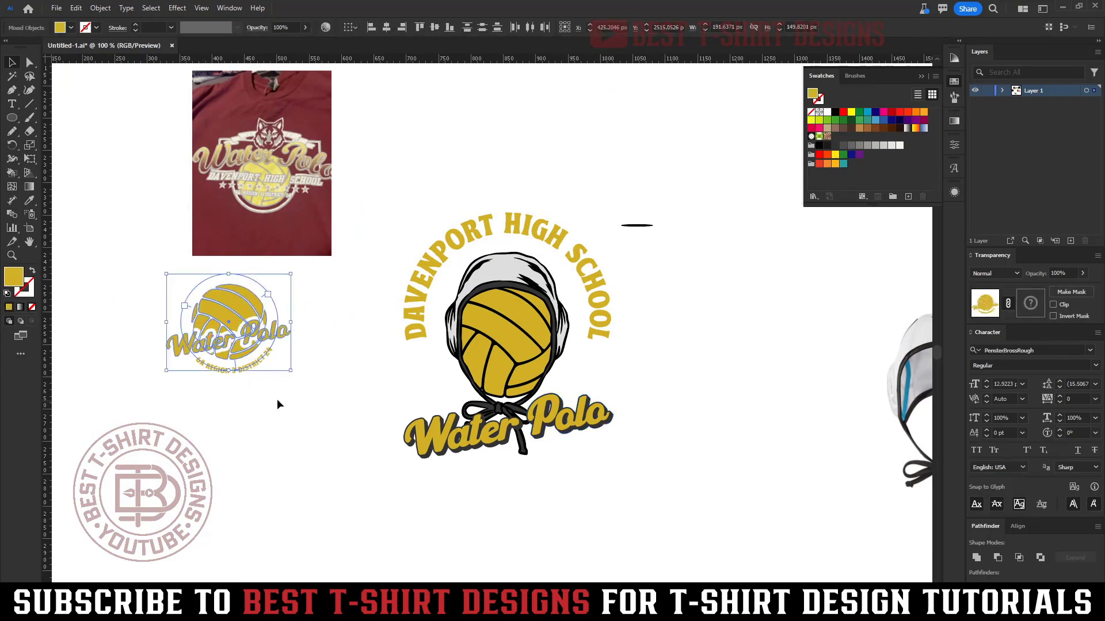
{"action": "left_click", "coordinate": [379, 469]}
{"action": "key", "text": "m"}
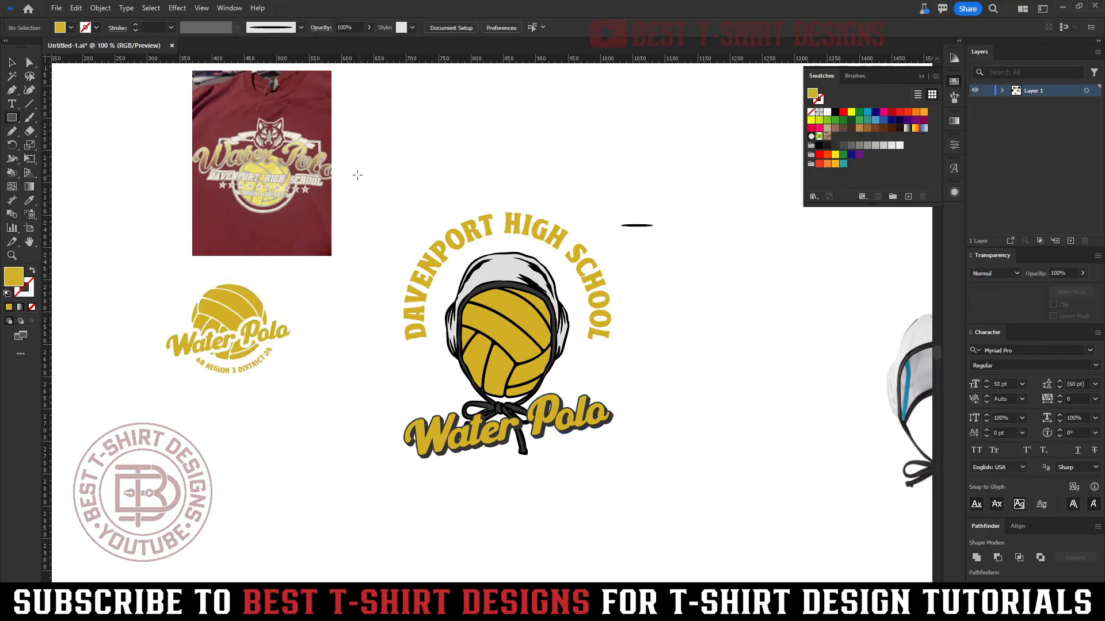
{"action": "left_click_drag", "start_coordinate": [353, 172], "coordinate": [666, 502]}
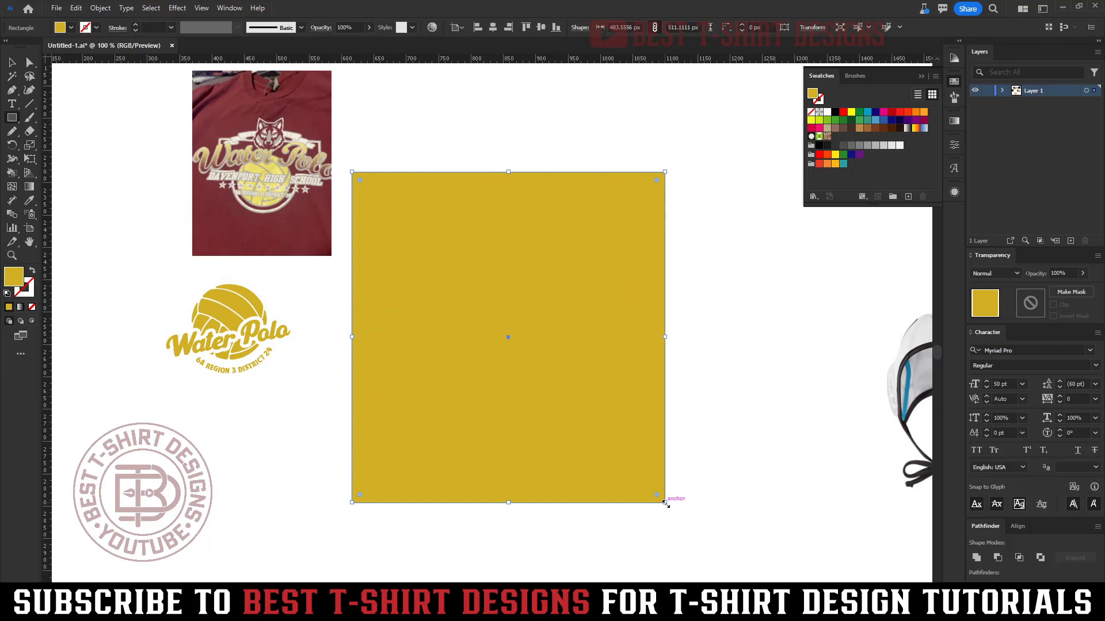
- Send the rectangle behind the artwork and fill it with the dark grey sampled from the Water Polo extrusion
{"action": "key", "text": "ctrl+shift+bracketleft"}
{"action": "key", "text": "i"}
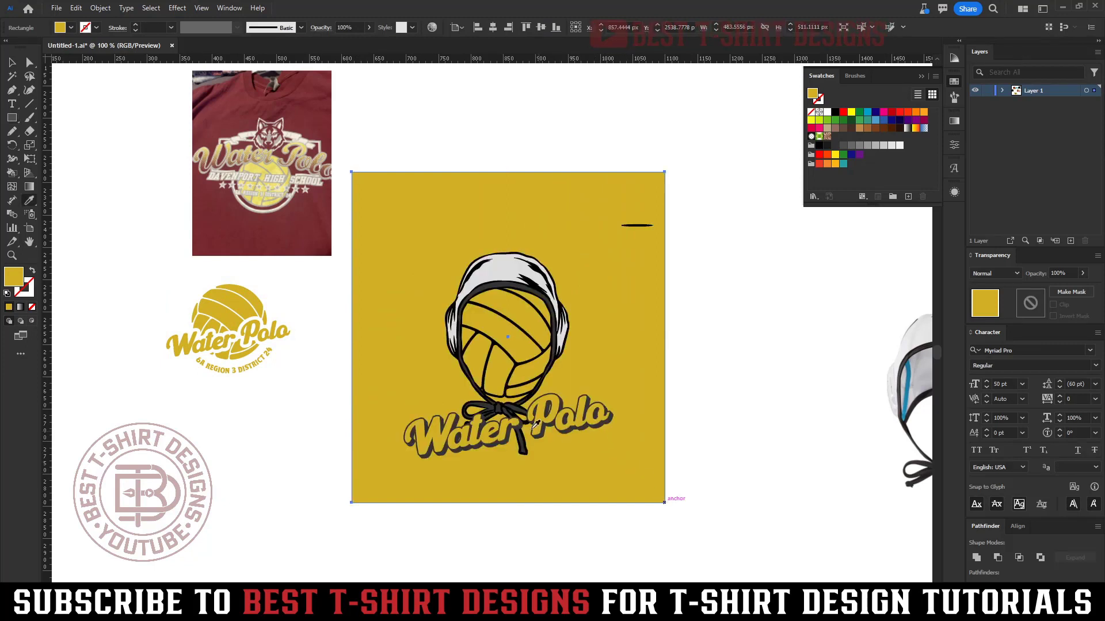
{"action": "left_click", "coordinate": [570, 428]}
{"action": "key", "text": "v"}
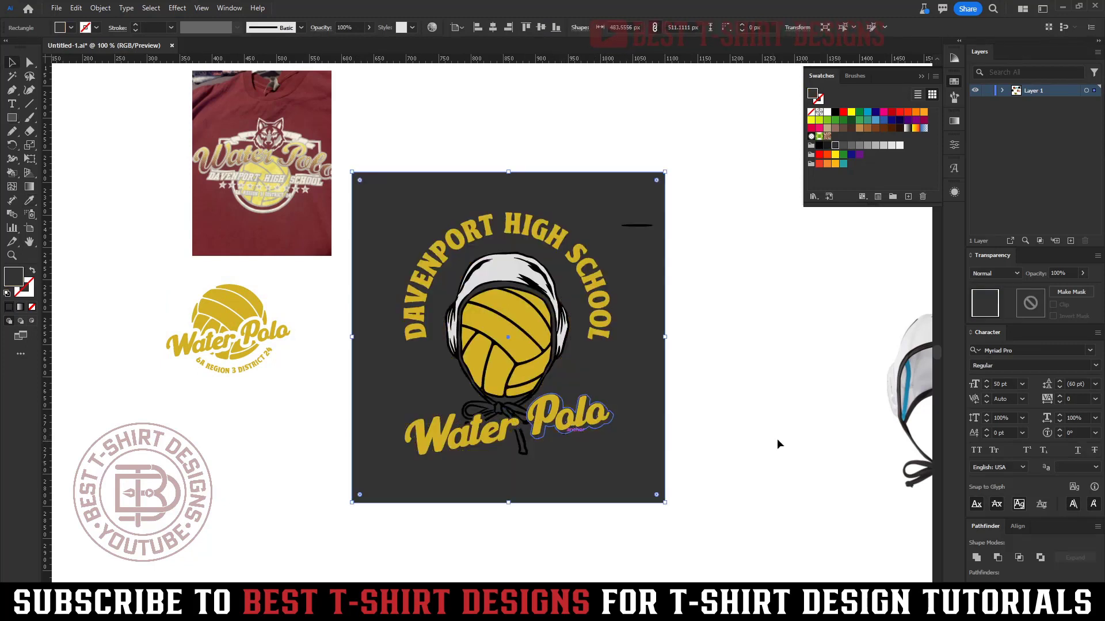
{"action": "left_click", "coordinate": [777, 438]}
{"action": "key", "text": "ctrl+equal"}
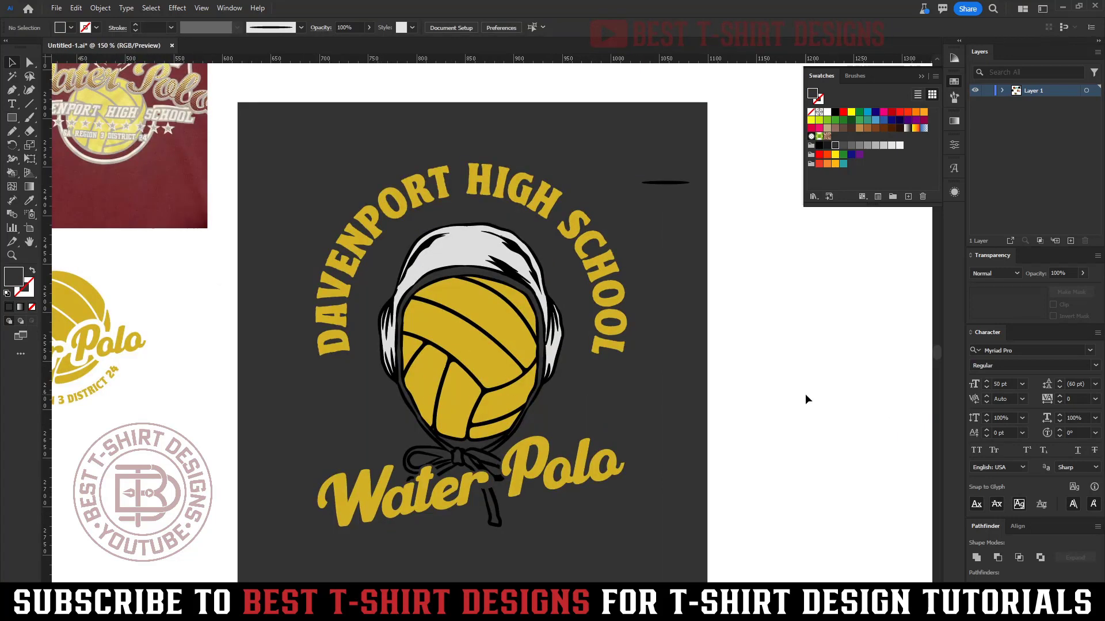
- Isolate the Water Polo group and offset the dark extrusion's path by 1 px with round joins
{"action": "scroll", "coordinate": [805, 393], "scroll_direction": "down", "scroll_amount": 2}
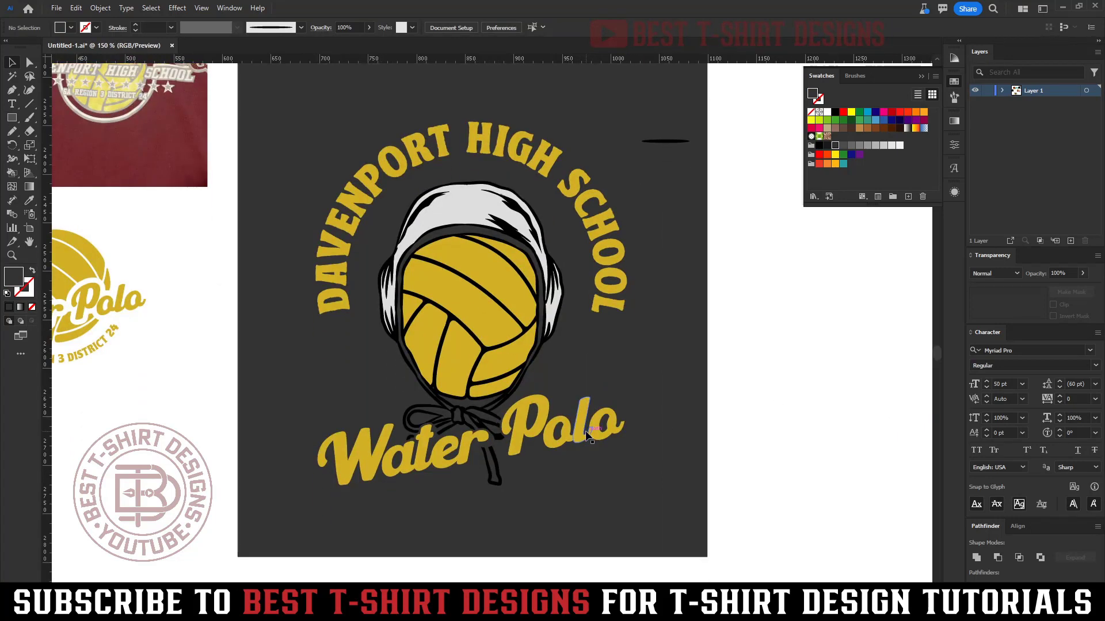
{"action": "scroll", "coordinate": [577, 443], "scroll_direction": "up", "scroll_amount": 3}
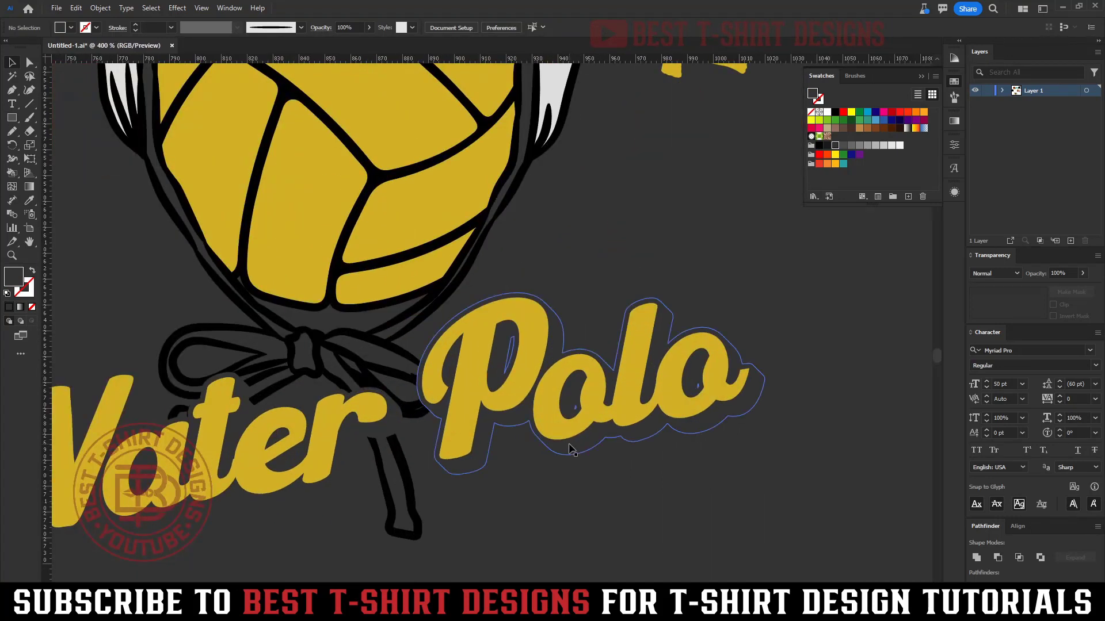
{"action": "left_click", "coordinate": [574, 446]}
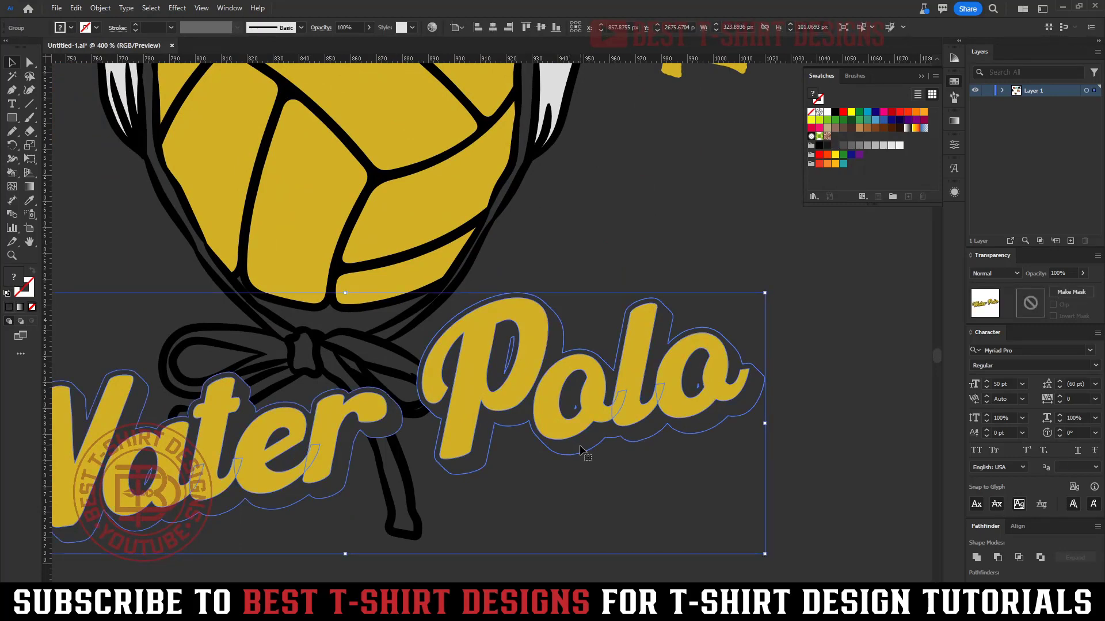
{"action": "double_click", "coordinate": [578, 445]}
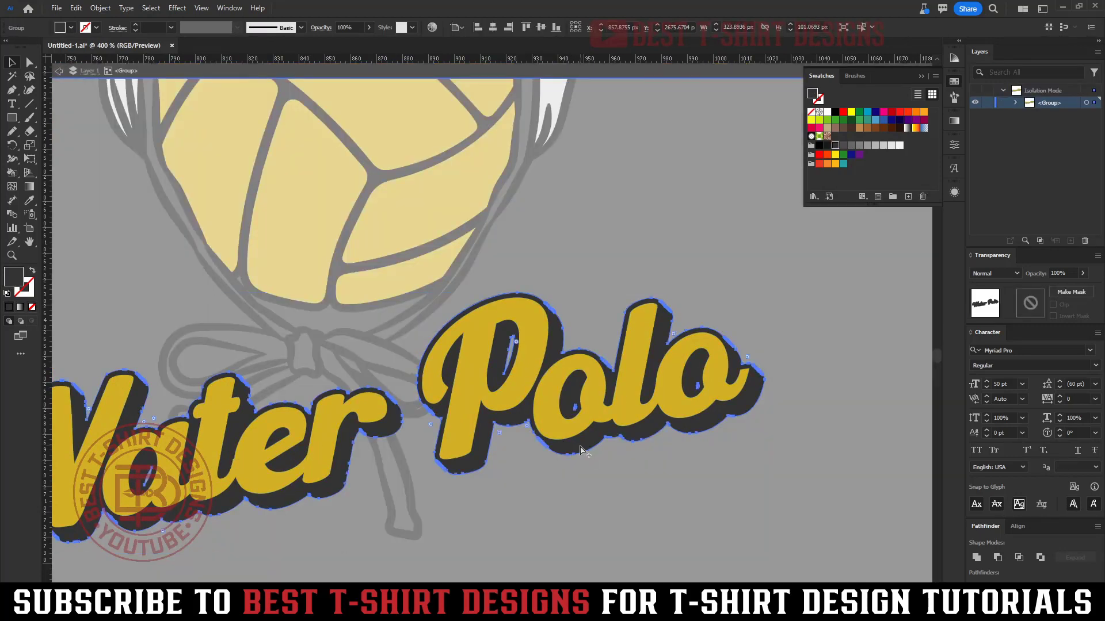
{"action": "key", "text": "ctrl+alt+o"}
{"action": "key", "text": "Down"}
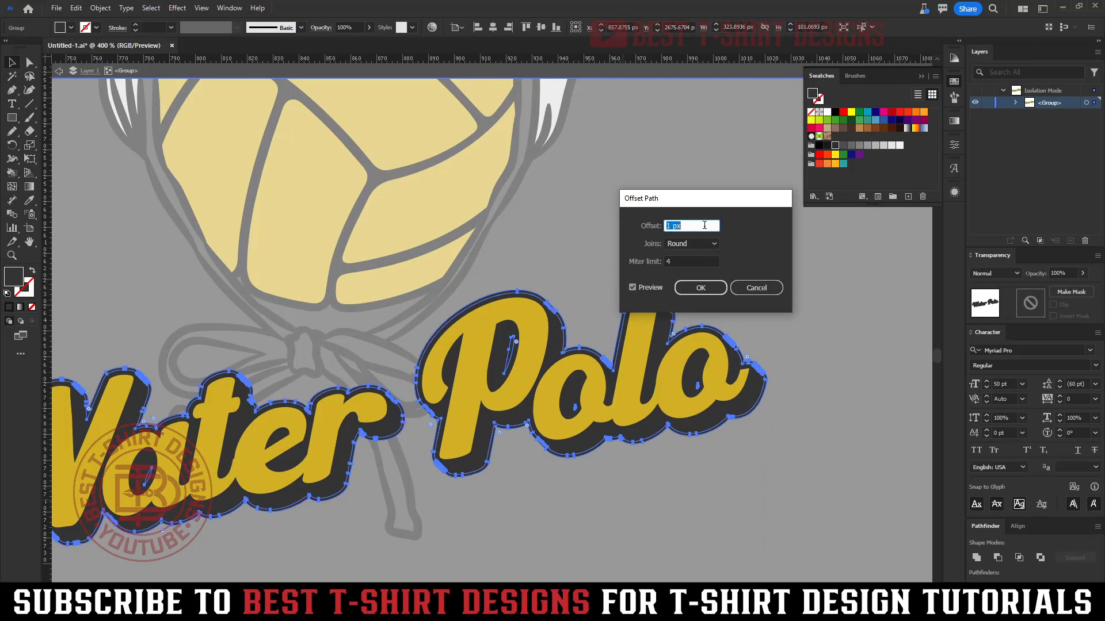
{"action": "left_click", "coordinate": [700, 286]}
- Fill the offset outline with the gold sampled from the Water Polo lettering and leave isolation mode
{"action": "key", "text": "i"}
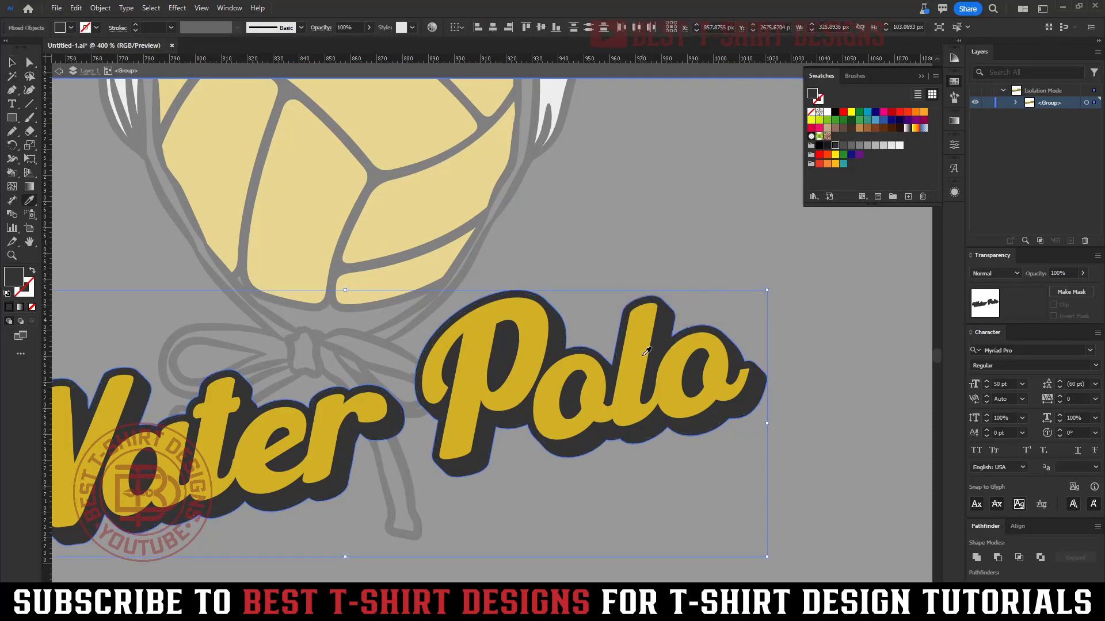
{"action": "left_click", "coordinate": [645, 352]}
{"action": "key", "text": "ctrl+shift+a"}
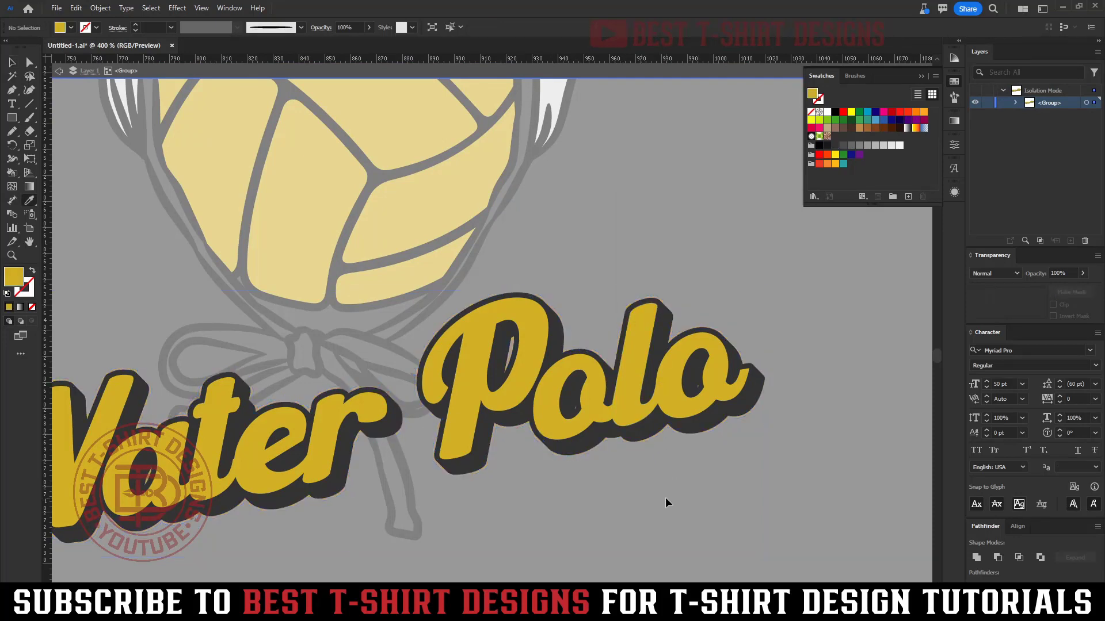
{"action": "key", "text": "ctrl+z"}
{"action": "key", "text": "v"}
{"action": "scroll", "coordinate": [588, 333], "scroll_direction": "down", "scroll_amount": 1}
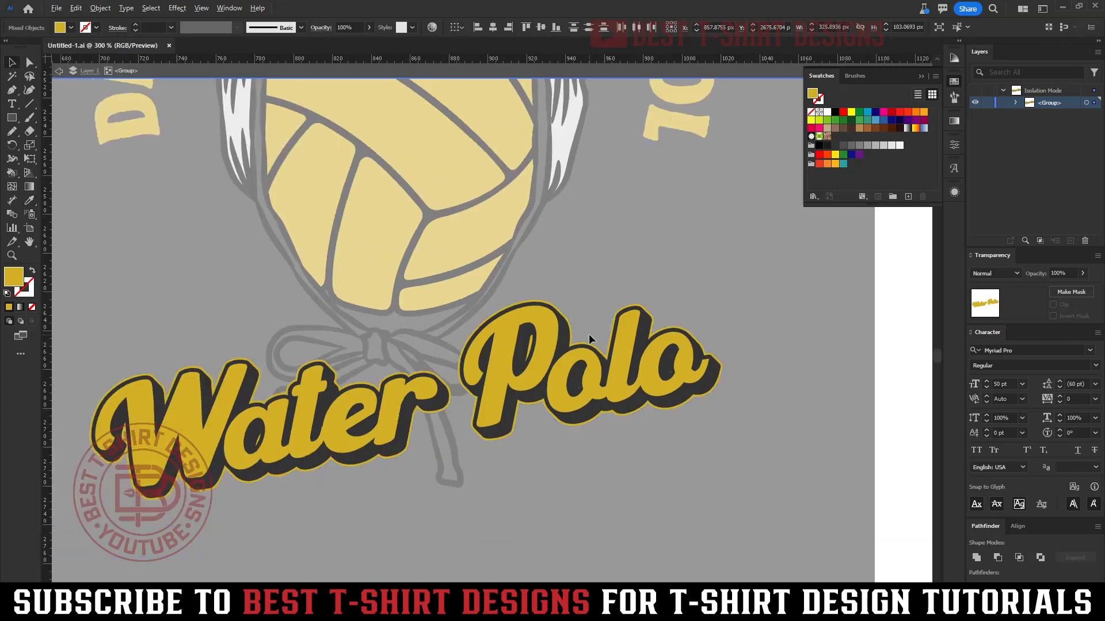
{"action": "double_click", "coordinate": [595, 447]}
{"action": "scroll", "coordinate": [598, 454], "scroll_direction": "down", "scroll_amount": 2}
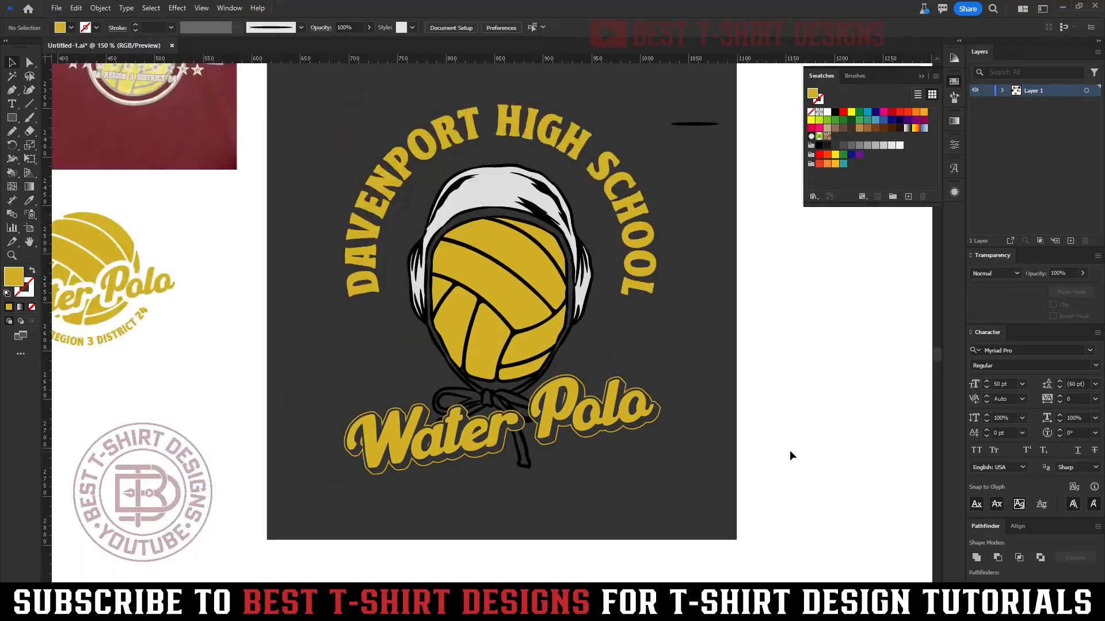
- Fill the background rectangle behind the design with black
{"action": "left_click", "coordinate": [728, 412]}
{"action": "left_click", "coordinate": [835, 111]}
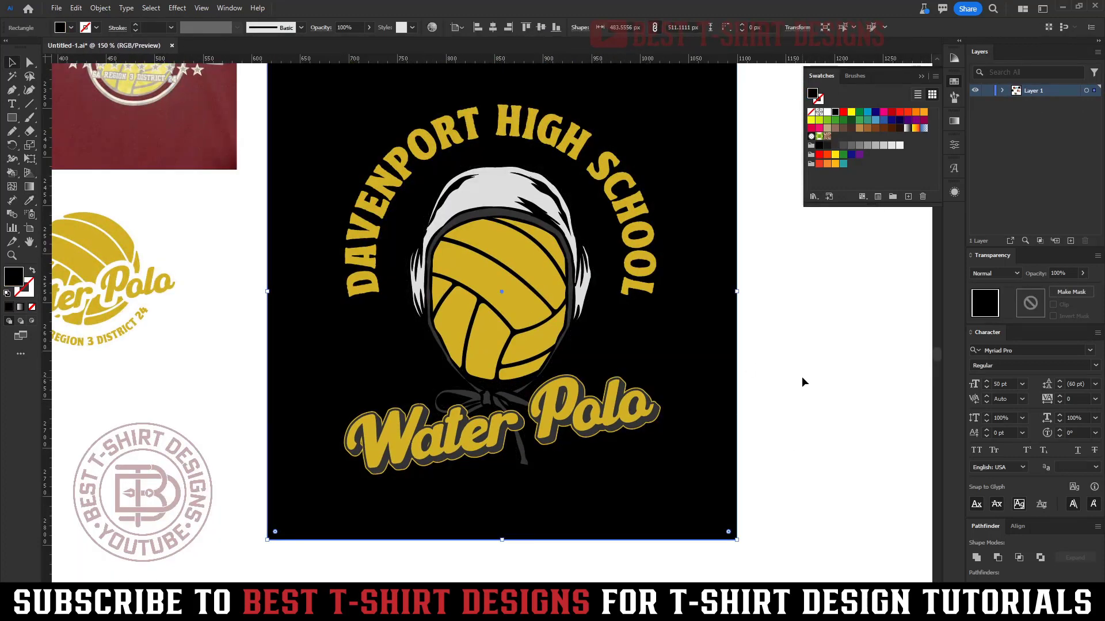
{"action": "left_click", "coordinate": [802, 377]}
{"action": "left_click_drag", "start_coordinate": [817, 374], "coordinate": [785, 416]}
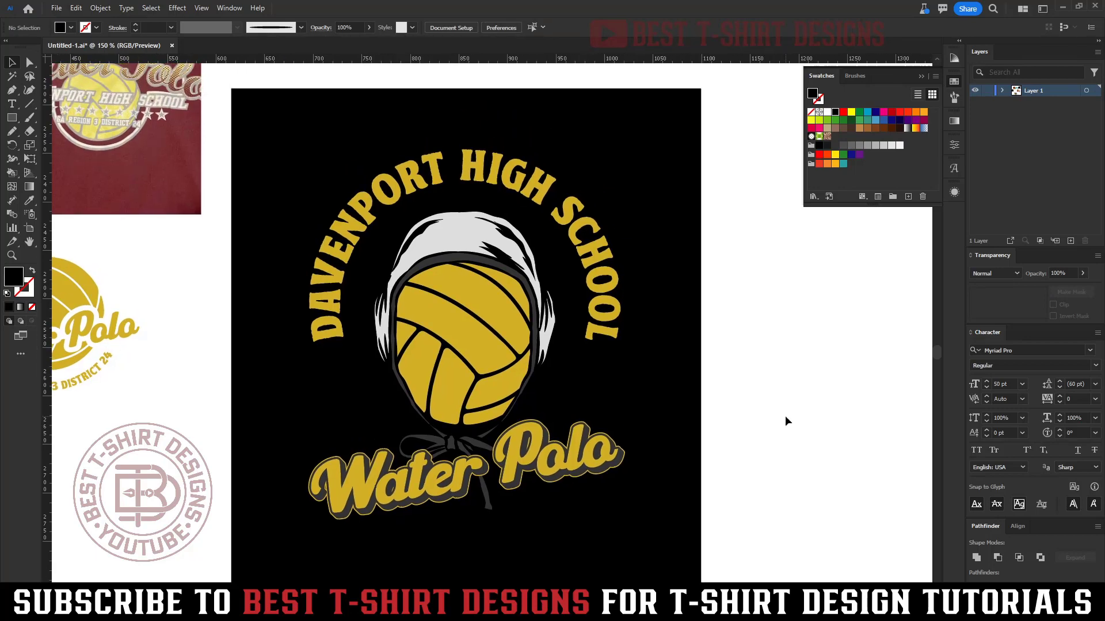
{"action": "left_click_drag", "start_coordinate": [766, 442], "coordinate": [774, 424]}
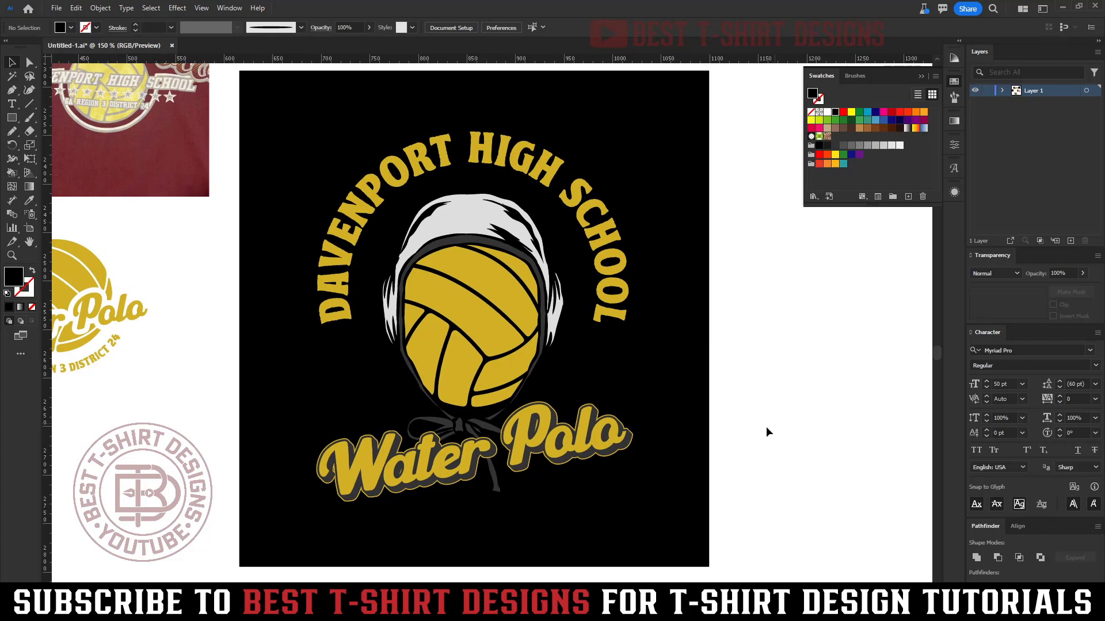
- Shear the Water Polo lettering group by 10° along the vertical axis
{"action": "left_click", "coordinate": [601, 452]}
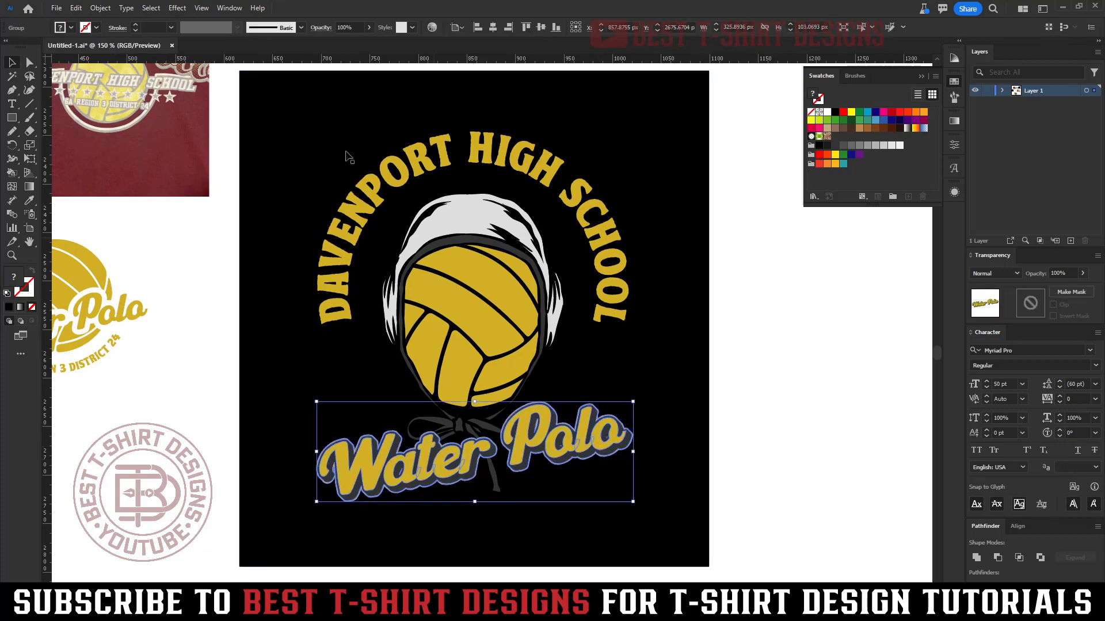
{"action": "left_click", "coordinate": [101, 8]}
{"action": "mouse_move", "coordinate": [115, 21]}
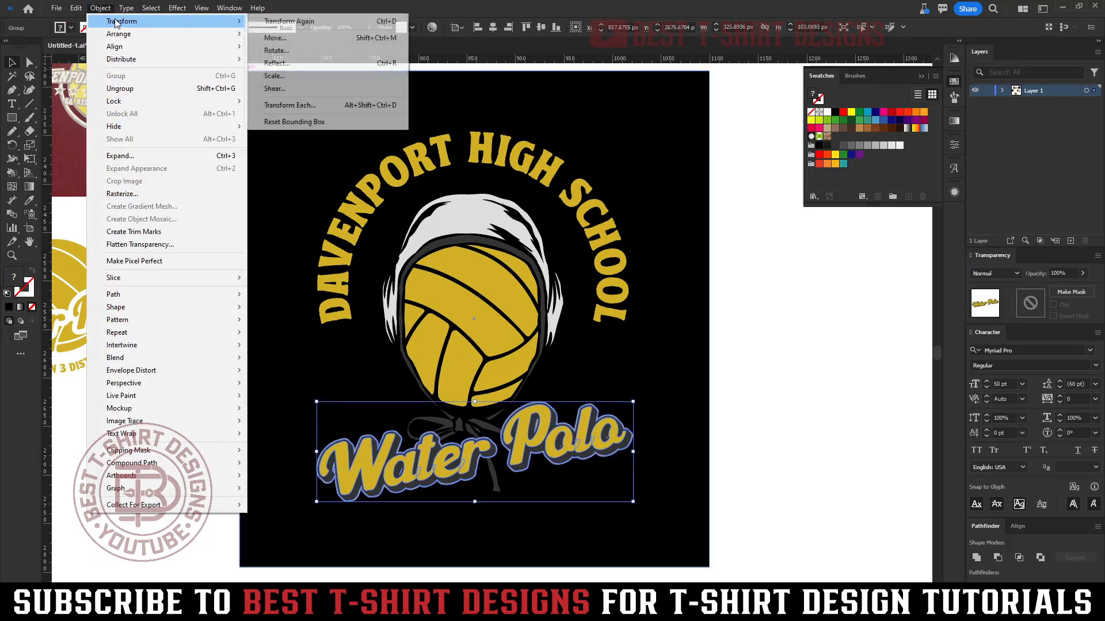
{"action": "left_click", "coordinate": [297, 89]}
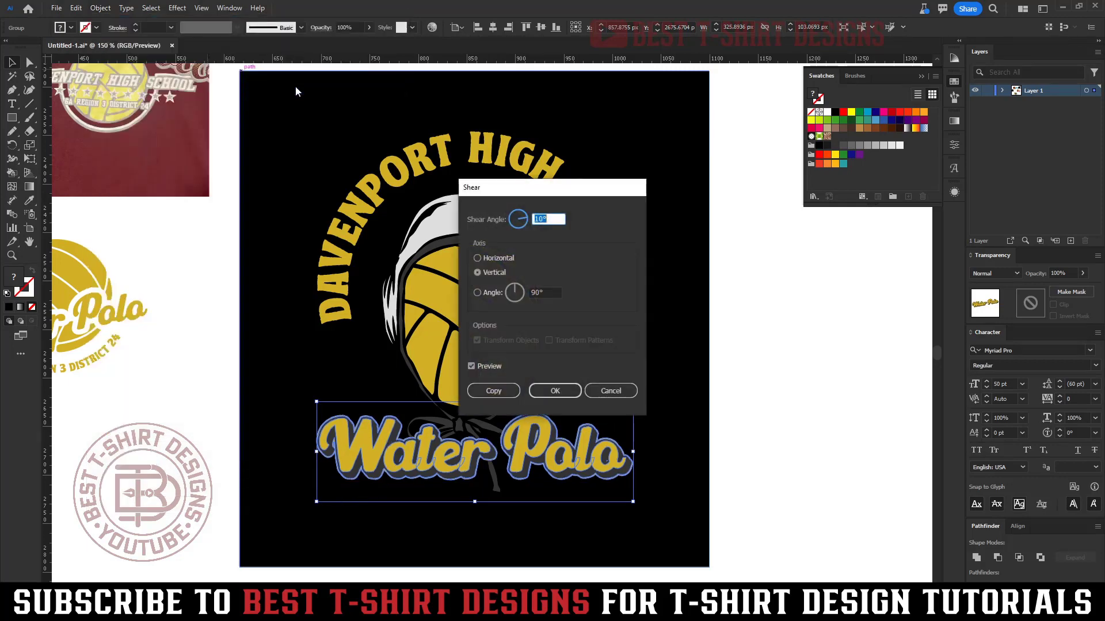
{"action": "left_click_drag", "start_coordinate": [585, 185], "coordinate": [760, 199]}
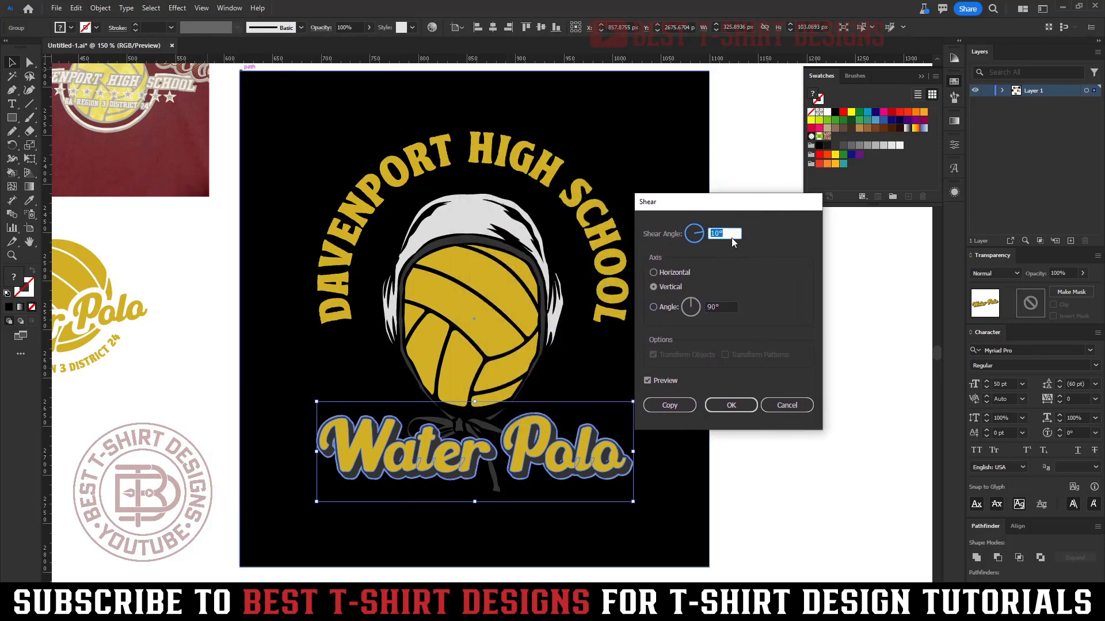
{"action": "key", "text": "Down"}
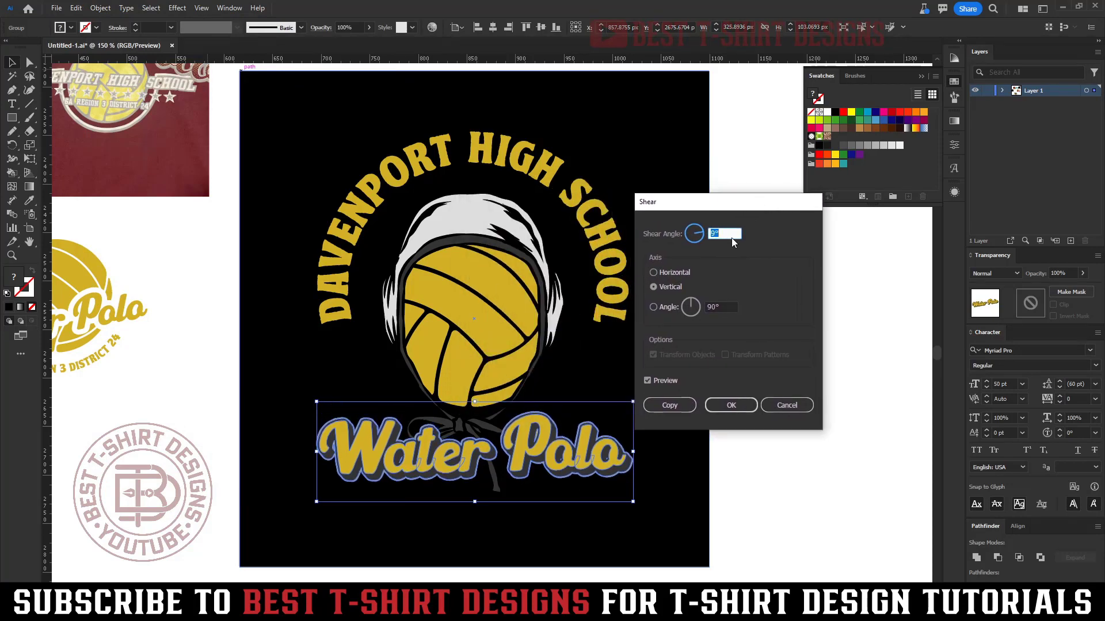
{"action": "key", "text": "Down"}
{"action": "key", "text": "Down"}
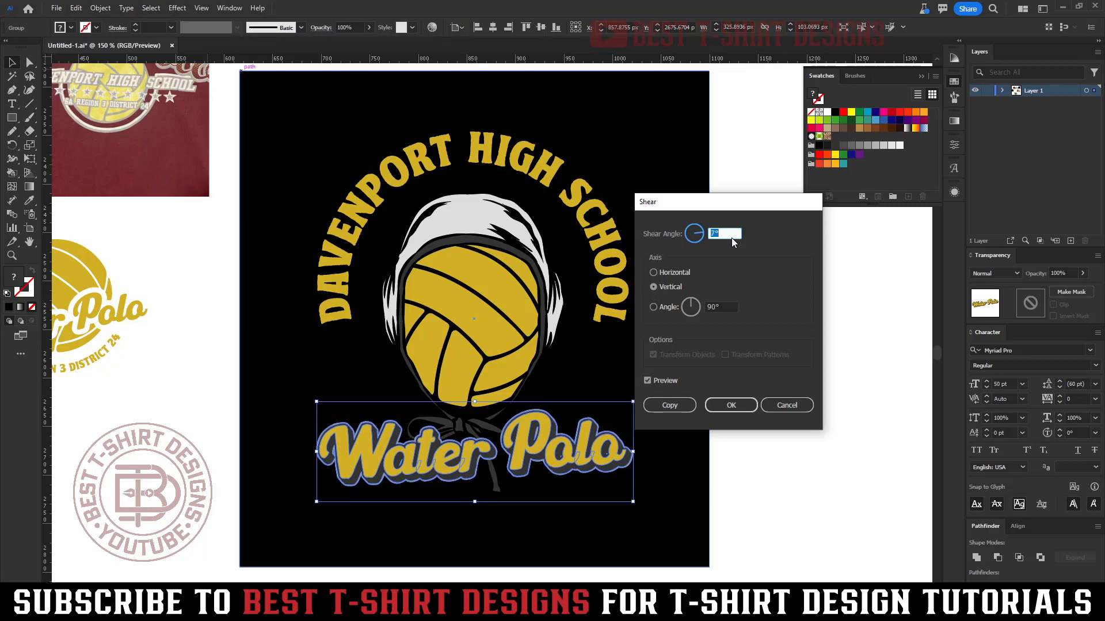
{"action": "key", "text": "Up"}
{"action": "key", "text": "Up"}
{"action": "key", "text": "Up"}
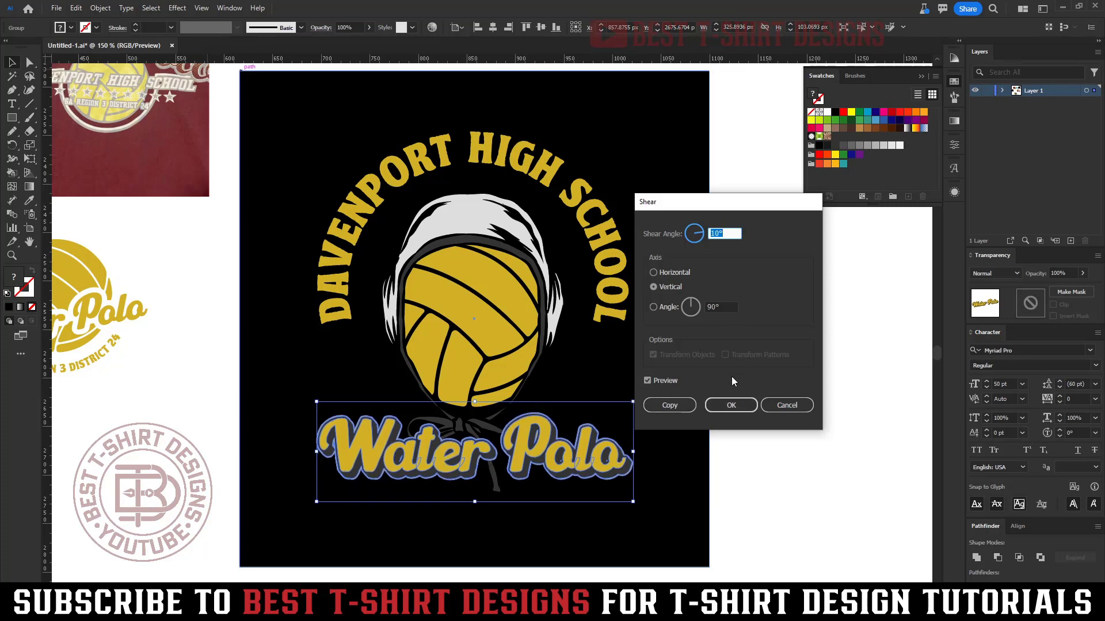
{"action": "left_click", "coordinate": [729, 409]}
{"action": "left_click", "coordinate": [786, 458]}
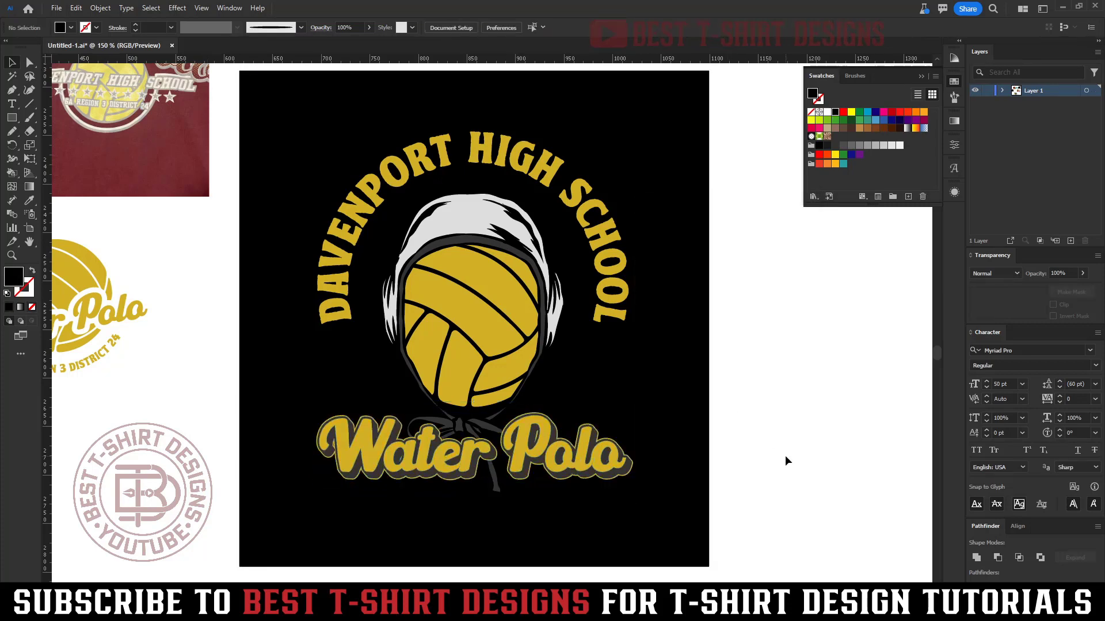
- Add the text "20" beside the ball and copy the PensterBrosRough font and gold fill from the arched text onto it
{"action": "left_click", "coordinate": [686, 477]}
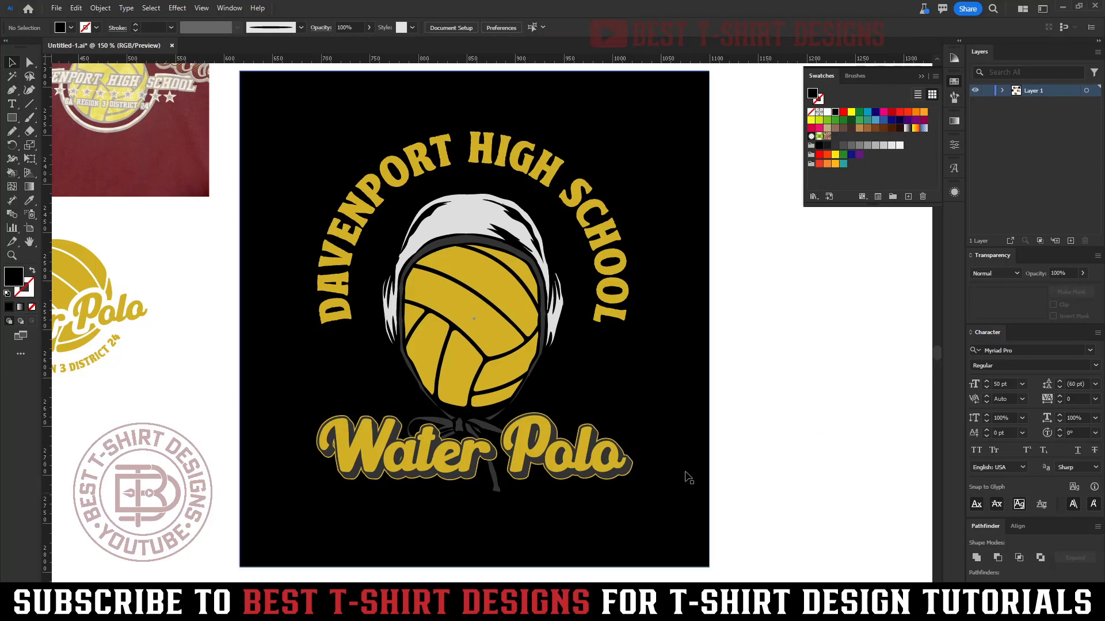
{"action": "left_click", "coordinate": [741, 415]}
{"action": "key", "text": "t"}
{"action": "left_click", "coordinate": [656, 383]}
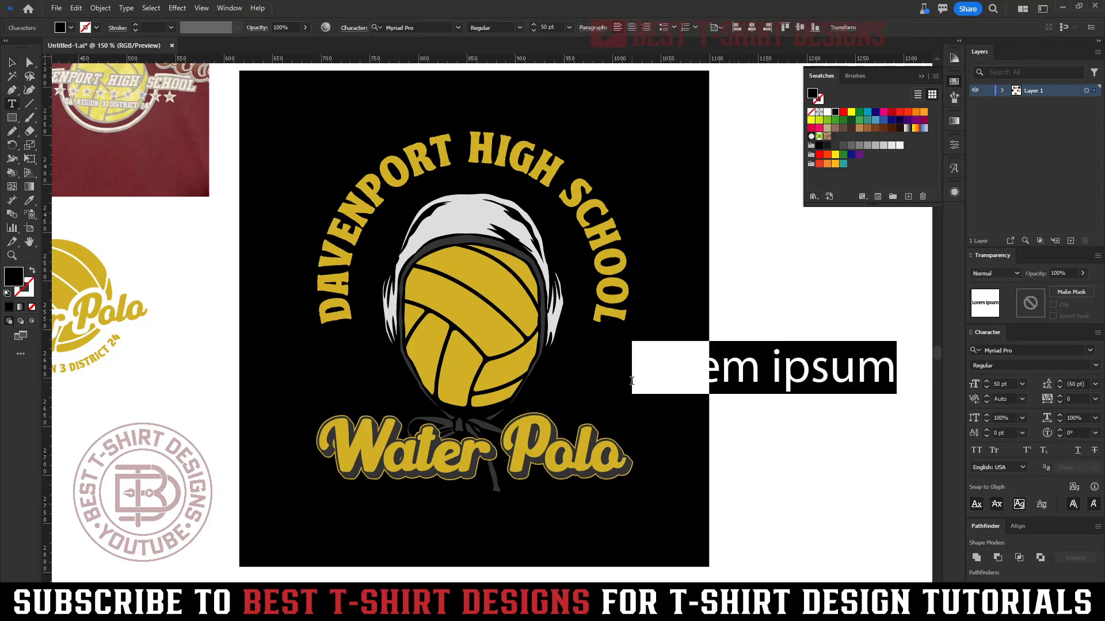
{"action": "key", "text": "BackSpace"}
{"action": "left_click", "coordinate": [11, 61]}
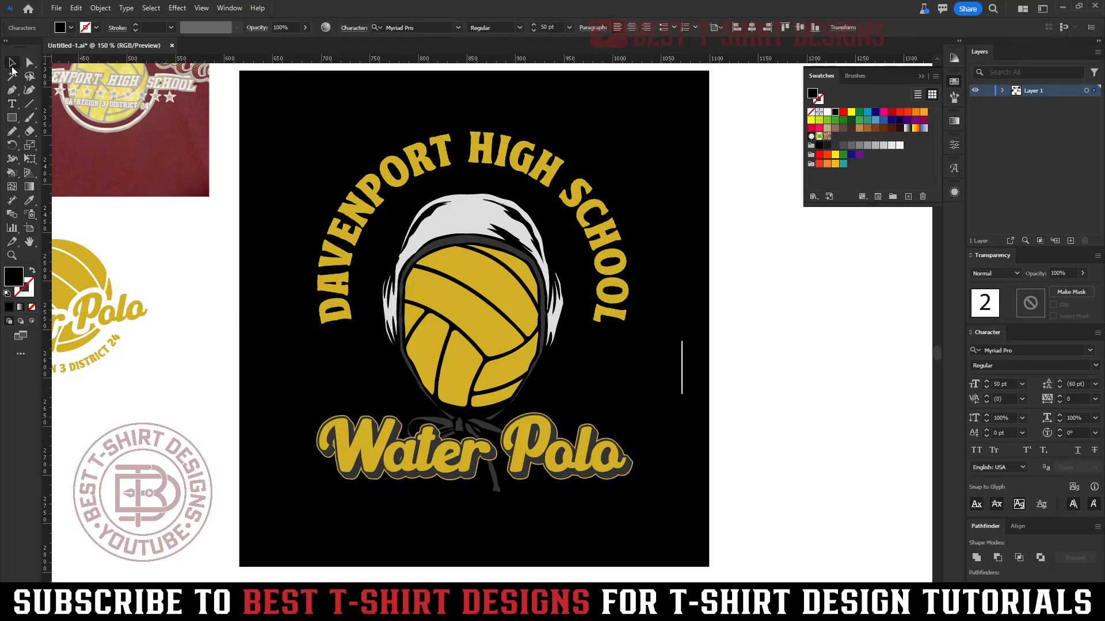
{"action": "key", "text": "i"}
{"action": "left_click", "coordinate": [611, 252]}
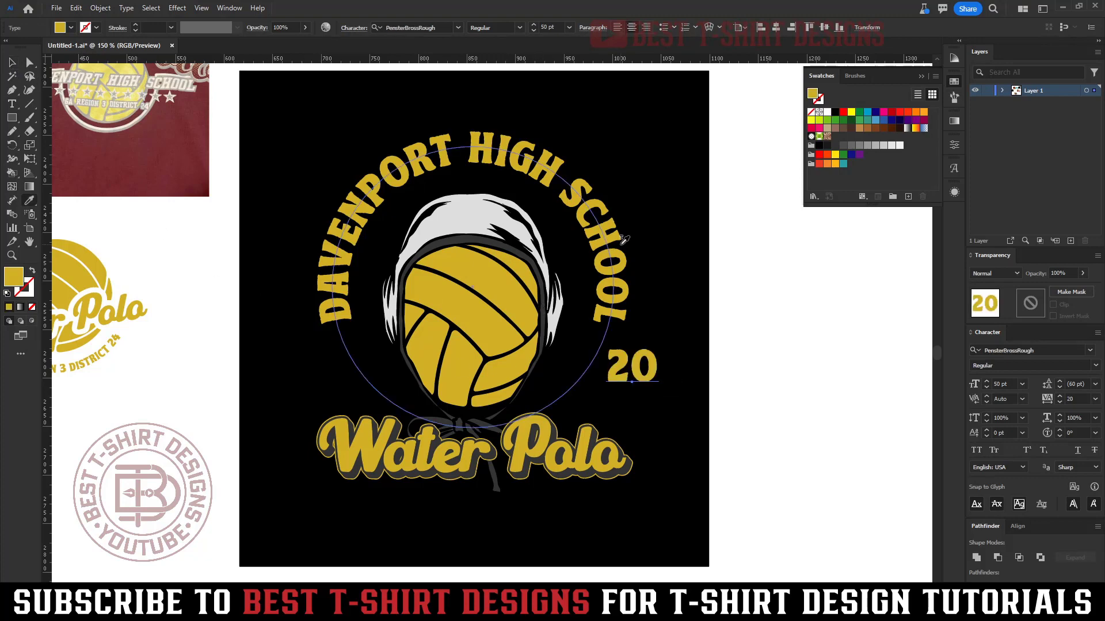
- Place the 20 and a duplicate on opposite sides of the ball below the arched text, and change the right-hand copy to 23
{"action": "key", "text": "v"}
{"action": "left_click_drag", "start_coordinate": [655, 383], "coordinate": [588, 371]}
{"action": "double_click", "coordinate": [611, 363]}
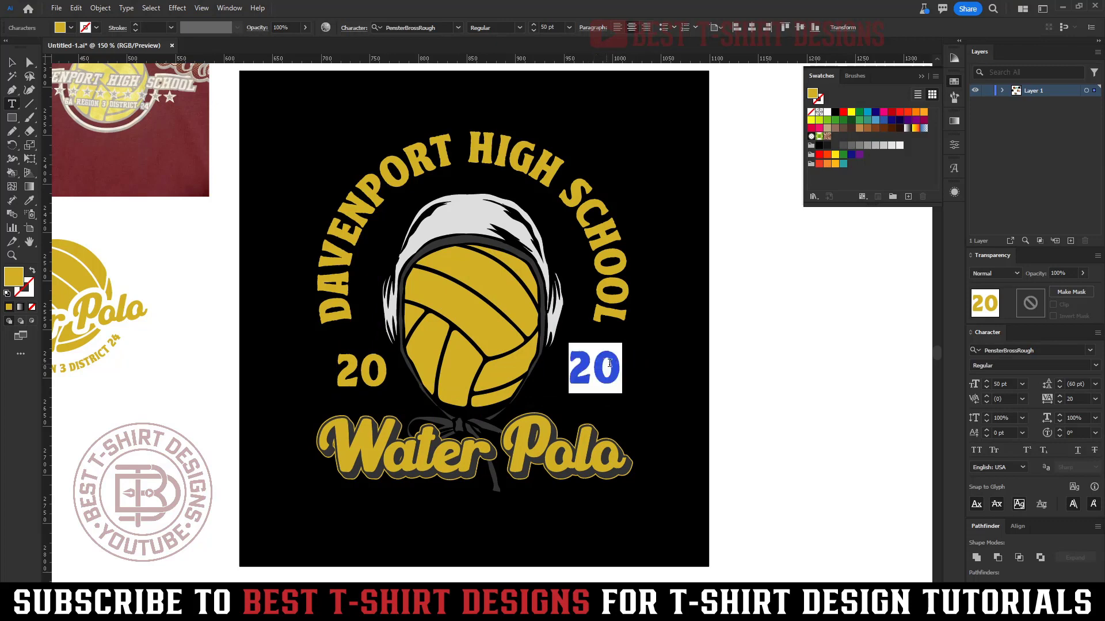
{"action": "type", "text": "23"}
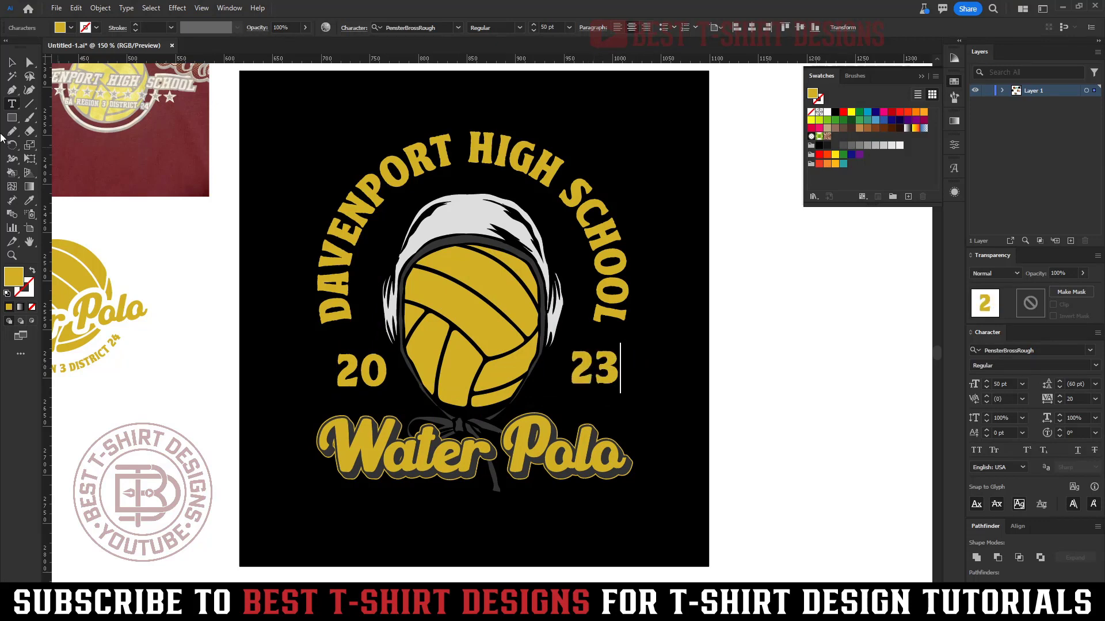
{"action": "left_click", "coordinate": [12, 64]}
- Align the 20 and 23 vertically by their centres, group them and centre the group horizontally with the arched school name
{"action": "left_click", "coordinate": [368, 371], "text": "shift"}
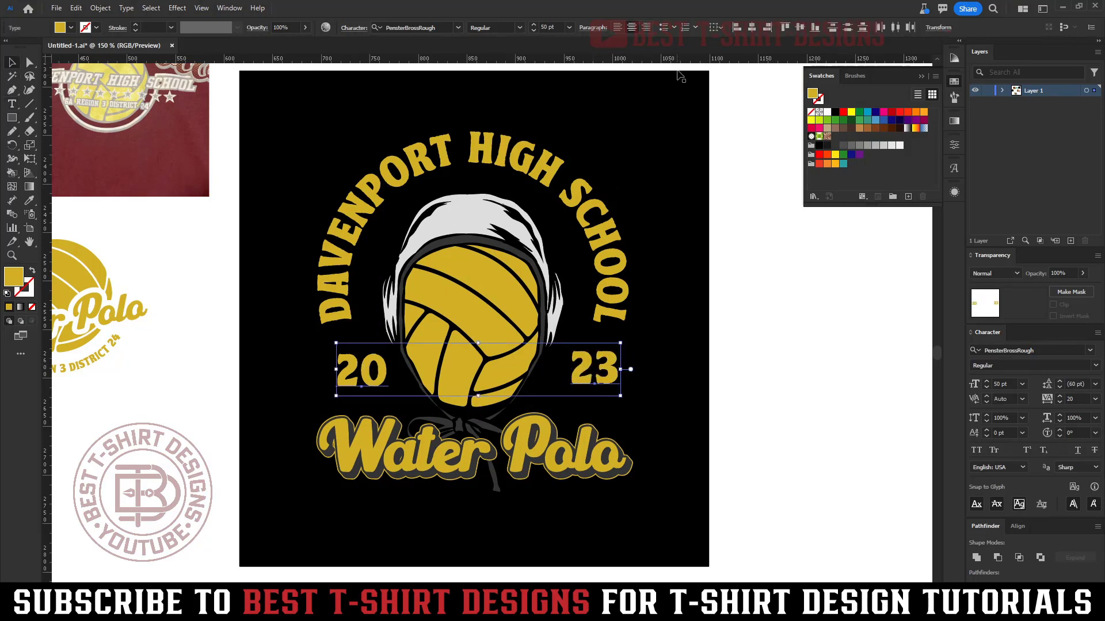
{"action": "left_click", "coordinate": [800, 26]}
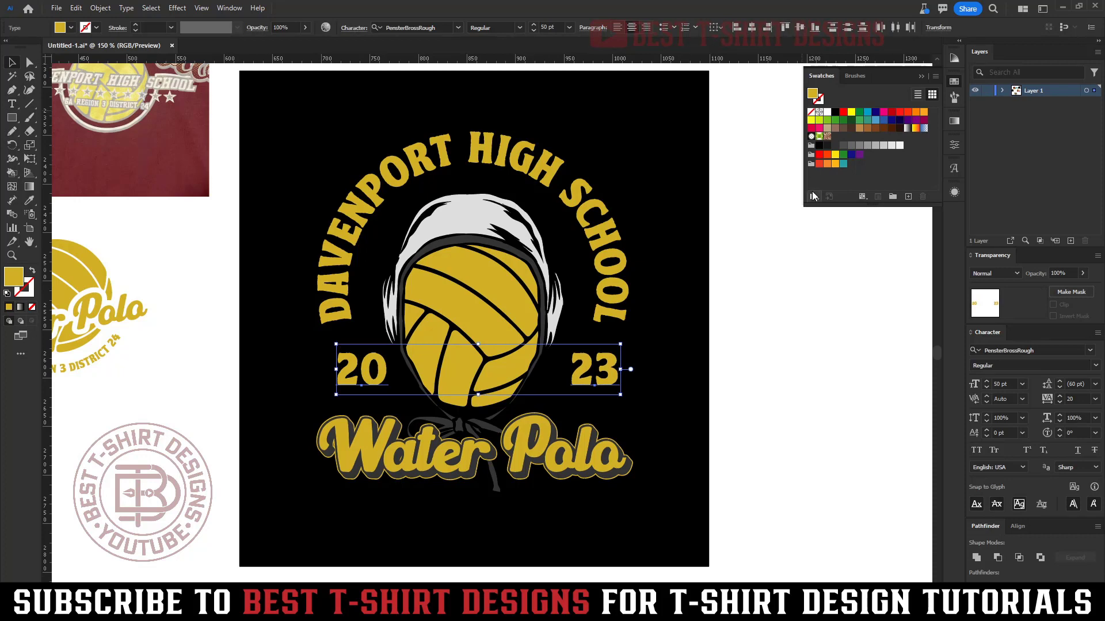
{"action": "key", "text": "ctrl+g"}
{"action": "left_click", "coordinate": [549, 171], "text": "shift"}
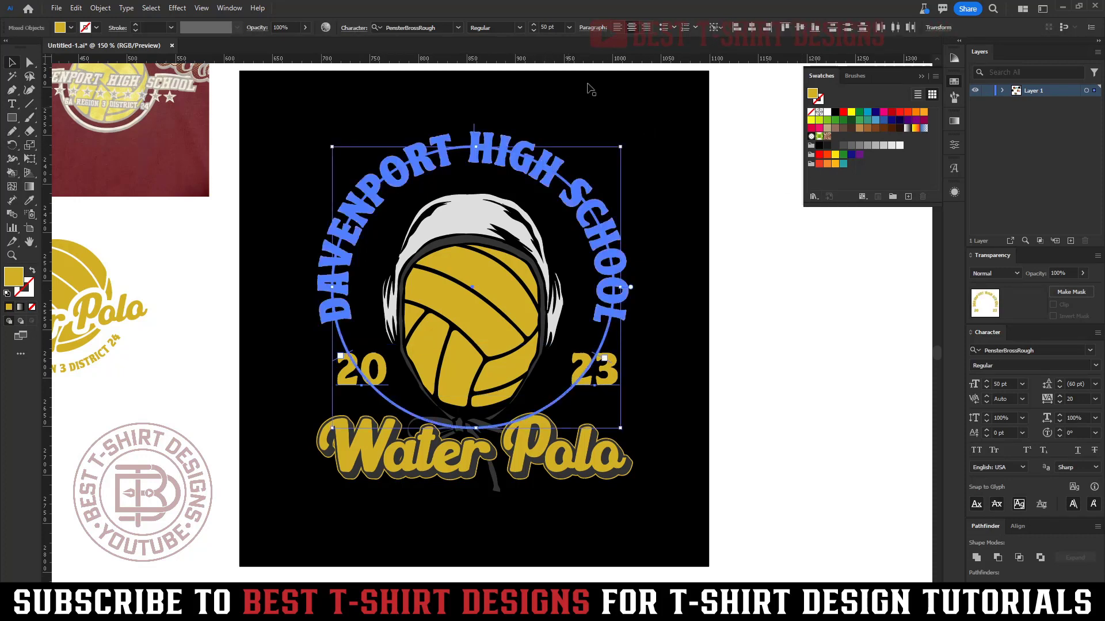
{"action": "left_click", "coordinate": [752, 27]}
{"action": "left_click", "coordinate": [761, 313]}
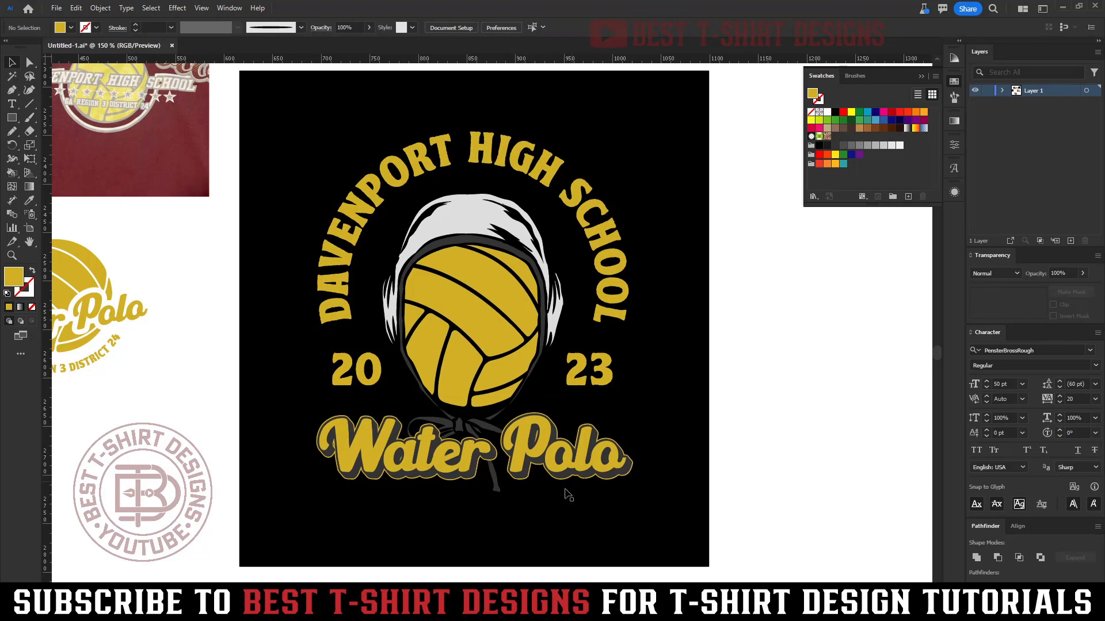
- Move the cap-and-ball illustration slightly upward between the arched text and the Water Polo lettering, and select the black background rectangle
{"action": "left_click", "coordinate": [525, 333]}
{"action": "left_click_drag", "start_coordinate": [525, 333], "coordinate": [524, 321]}
{"action": "left_click", "coordinate": [637, 378]}
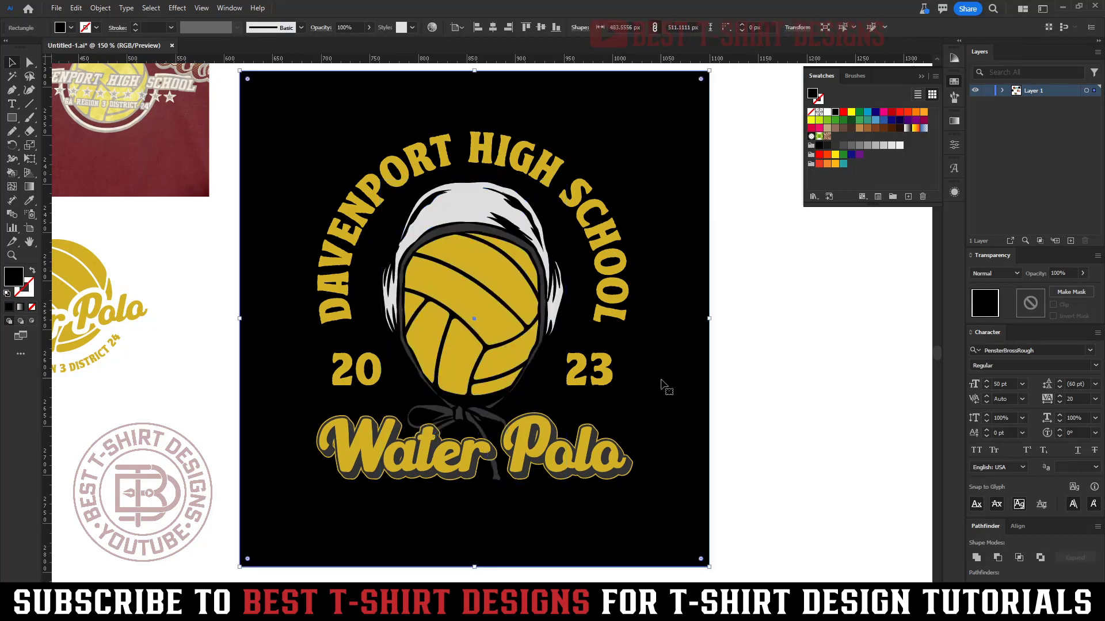